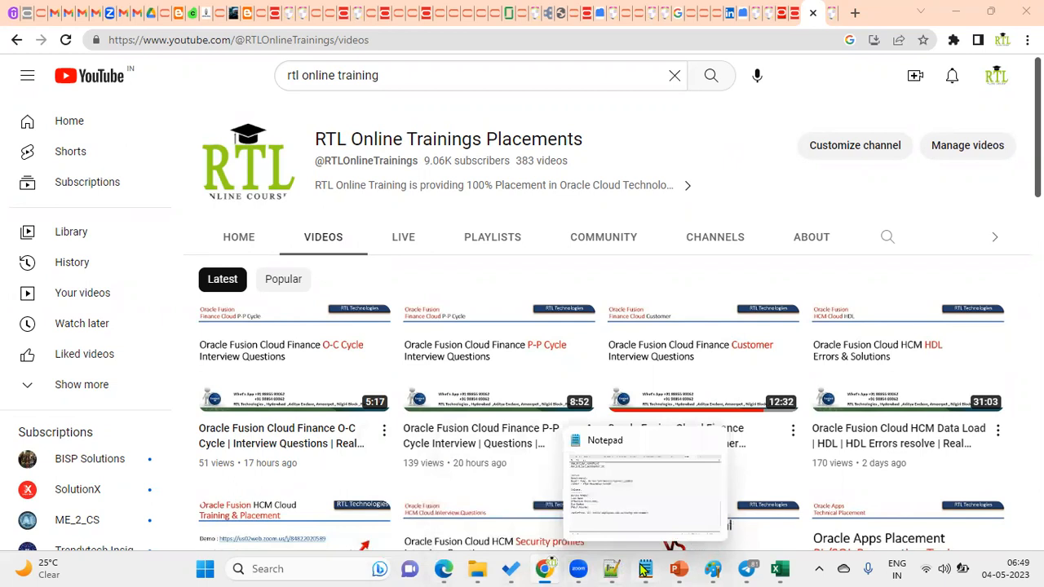
- Switch to the Oracle Fusion Cloud Applications home page in Edge and display the My Client Groups apps and quick actions
{"action": "left_click", "coordinate": [447, 257]}
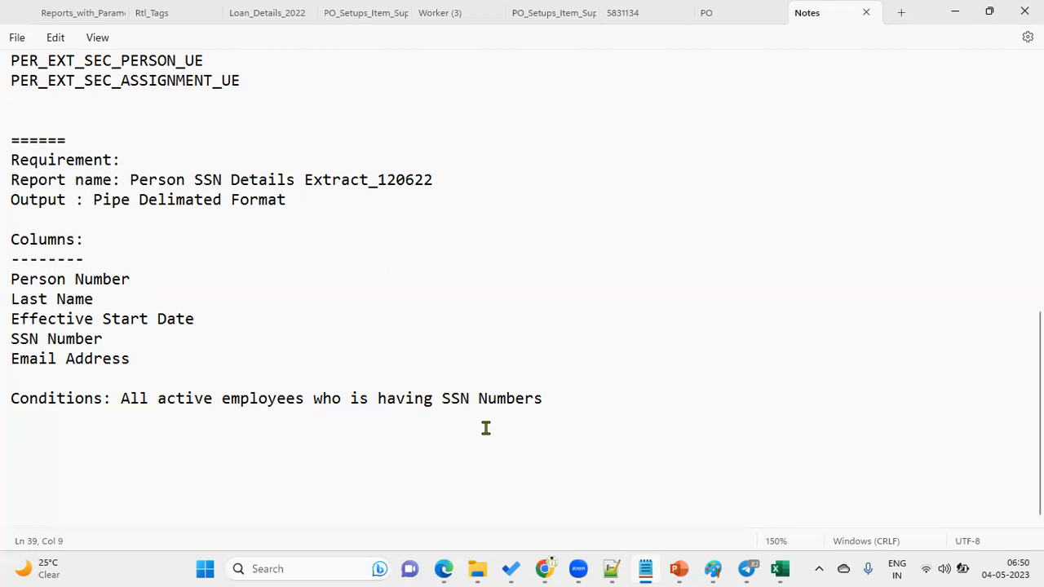
{"action": "left_click", "coordinate": [447, 569]}
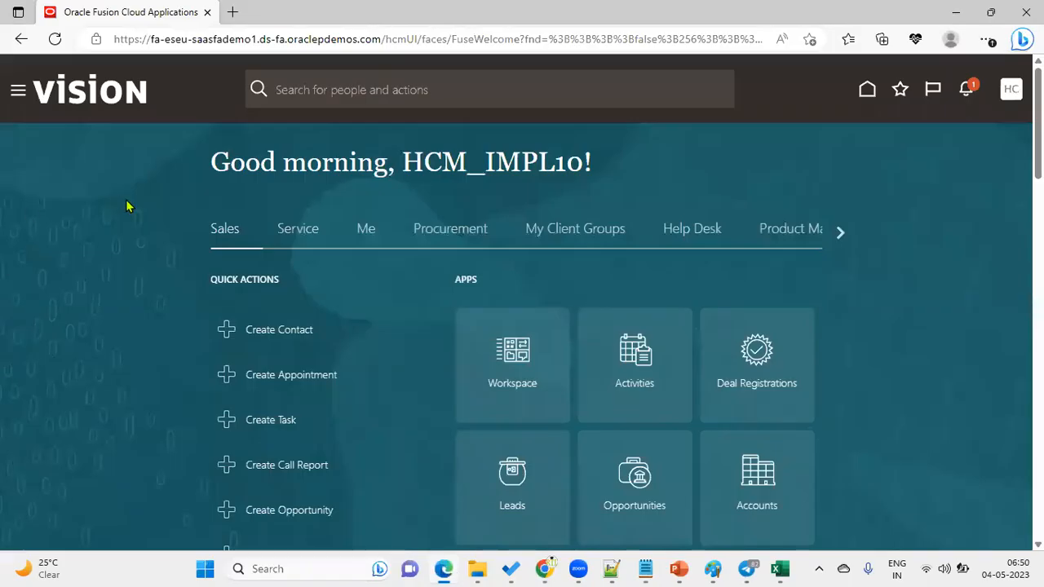
{"action": "left_click", "coordinate": [574, 238]}
{"action": "scroll", "coordinate": [685, 310], "scroll_direction": "down", "scroll_amount": 3}
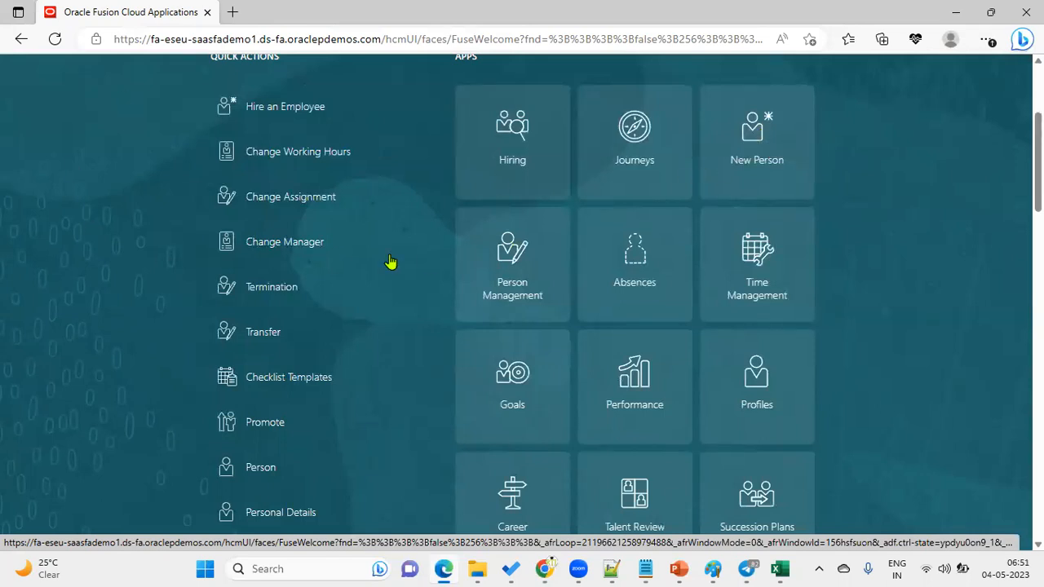
{"action": "scroll", "coordinate": [390, 221], "scroll_direction": "up", "scroll_amount": 3}
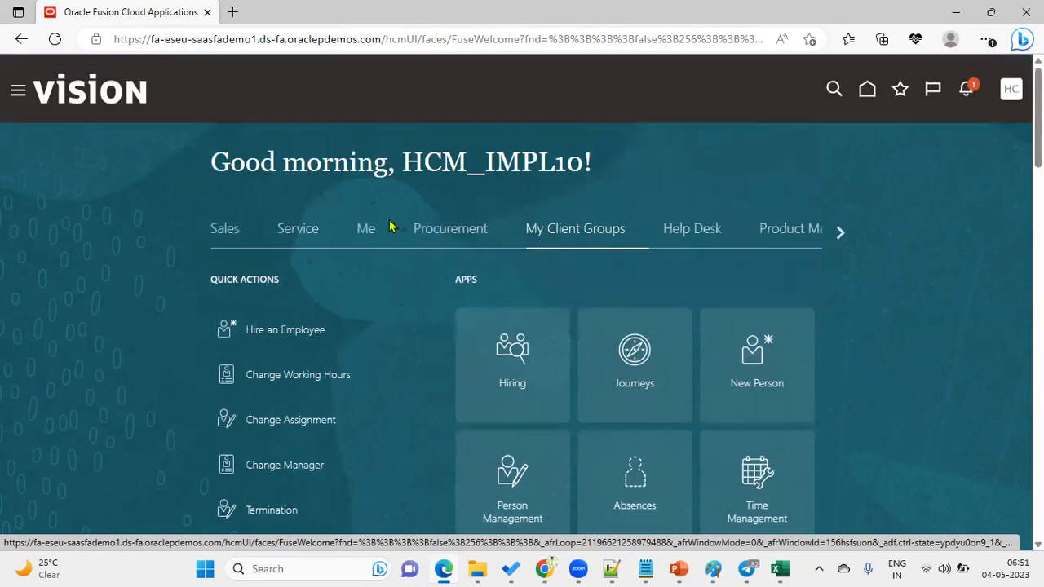
- Put the browser in full screen and open the Data Exchange work area of My Client Groups
{"action": "left_click", "coordinate": [988, 40]}
{"action": "left_click", "coordinate": [953, 125]}
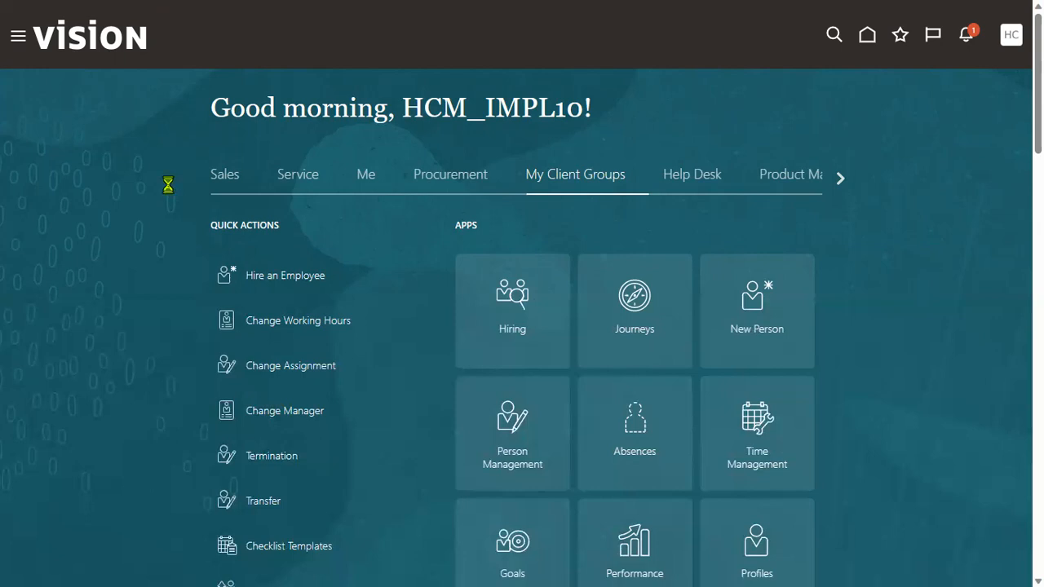
{"action": "left_click", "coordinate": [18, 38]}
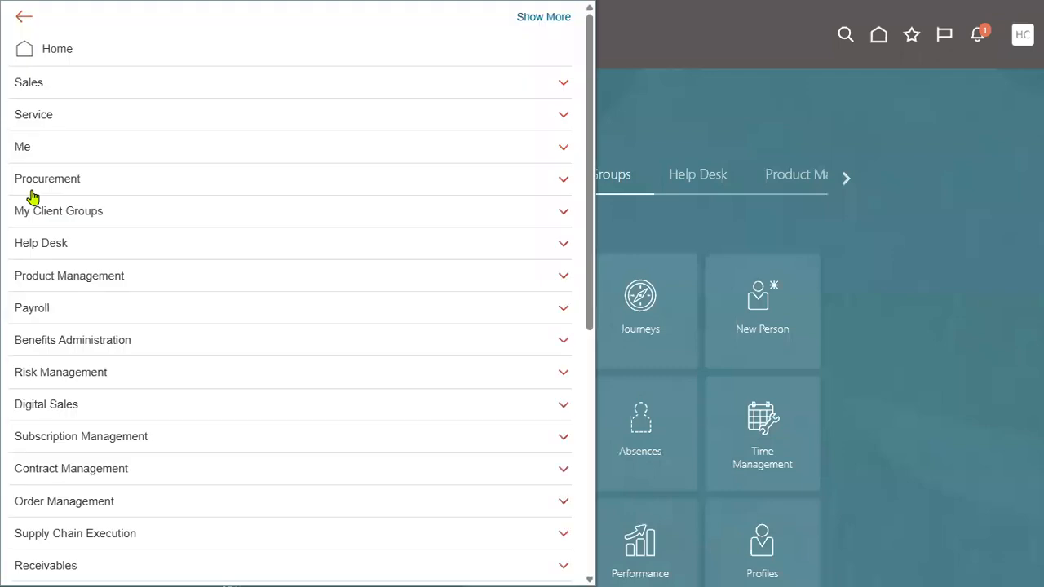
{"action": "left_click", "coordinate": [70, 214]}
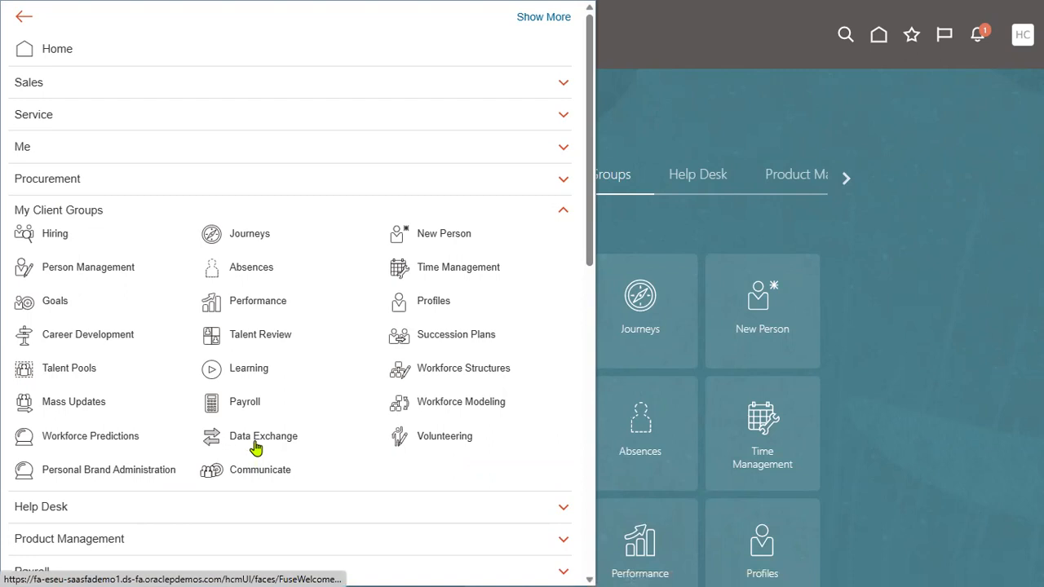
{"action": "left_click", "coordinate": [255, 443]}
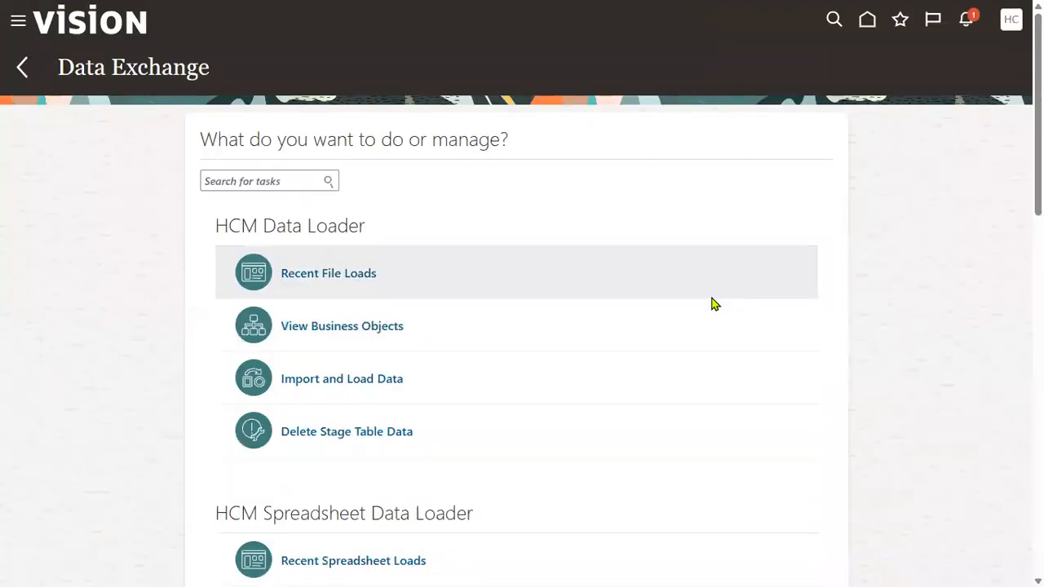
- Review the HCM Data Loader, HCM Spreadsheet Data Loader and HCM Extracts task groups on the Data Exchange page
{"action": "left_click_drag", "start_coordinate": [217, 226], "coordinate": [400, 229]}
{"action": "scroll", "coordinate": [404, 244], "scroll_direction": "down", "scroll_amount": 3}
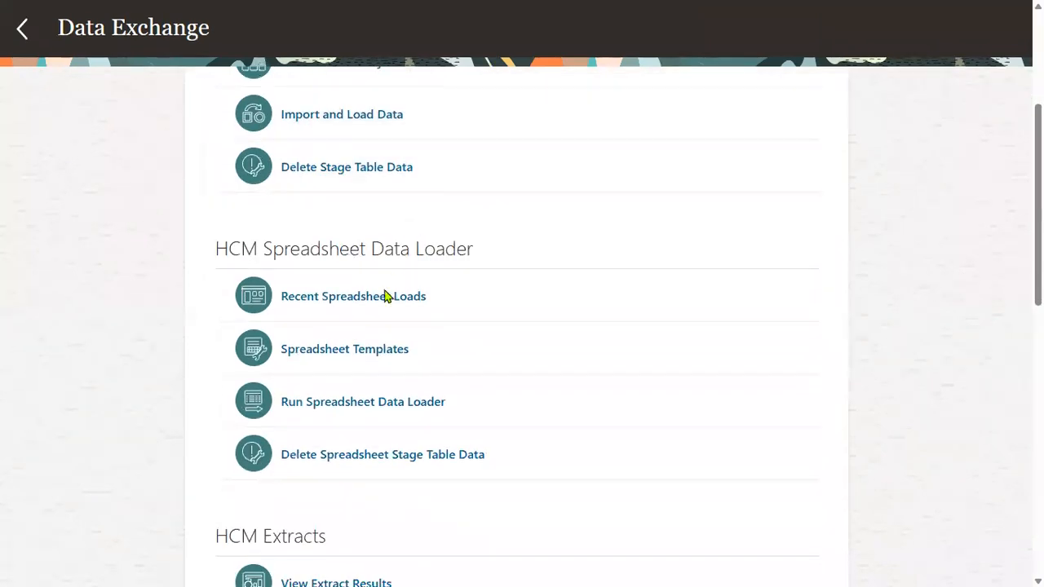
{"action": "left_click_drag", "start_coordinate": [218, 251], "coordinate": [489, 256]}
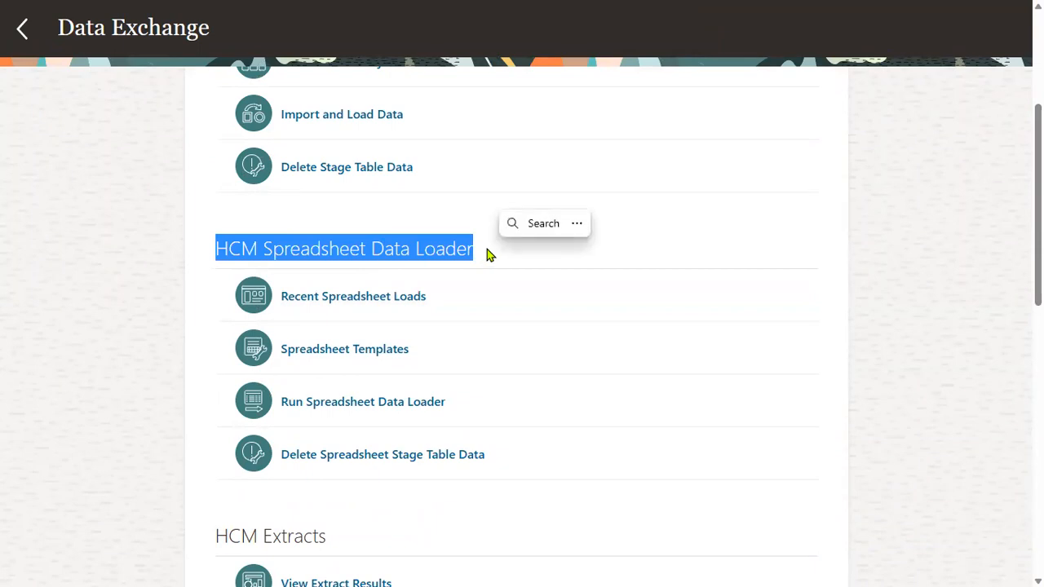
{"action": "scroll", "coordinate": [514, 370], "scroll_direction": "down", "scroll_amount": 3}
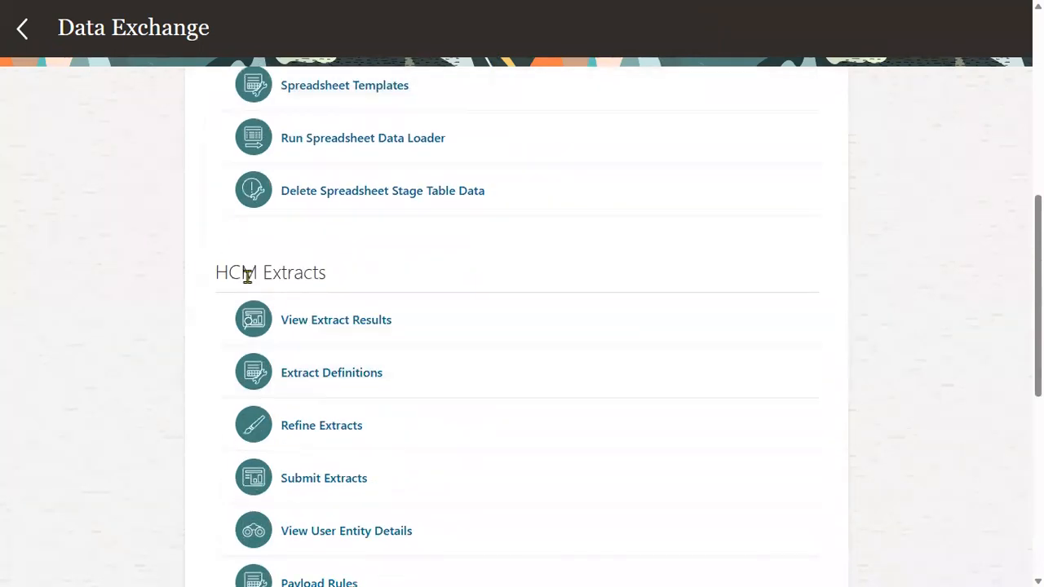
{"action": "left_click_drag", "start_coordinate": [221, 271], "coordinate": [333, 278]}
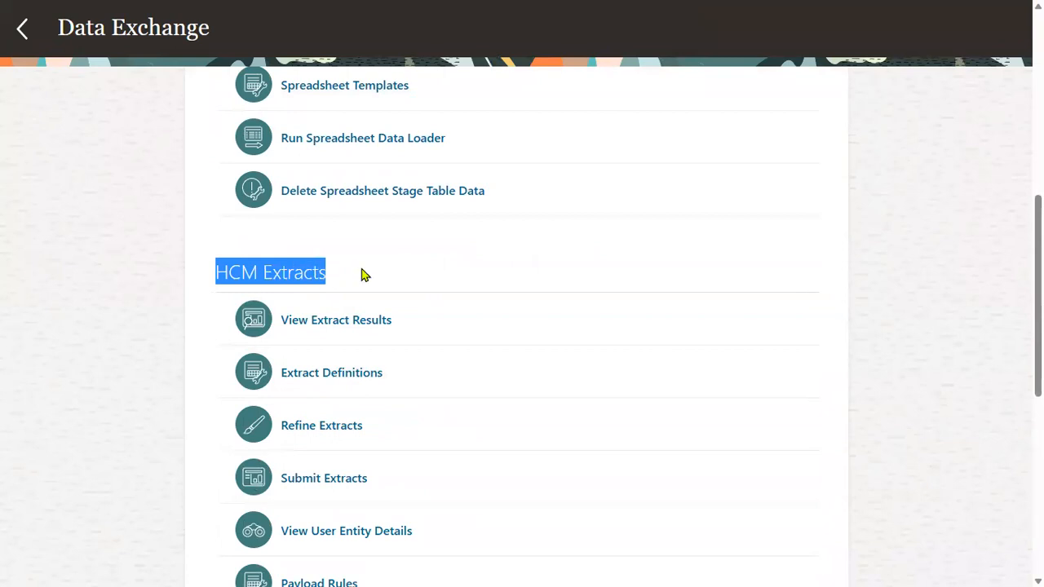
{"action": "scroll", "coordinate": [582, 292], "scroll_direction": "down", "scroll_amount": 1}
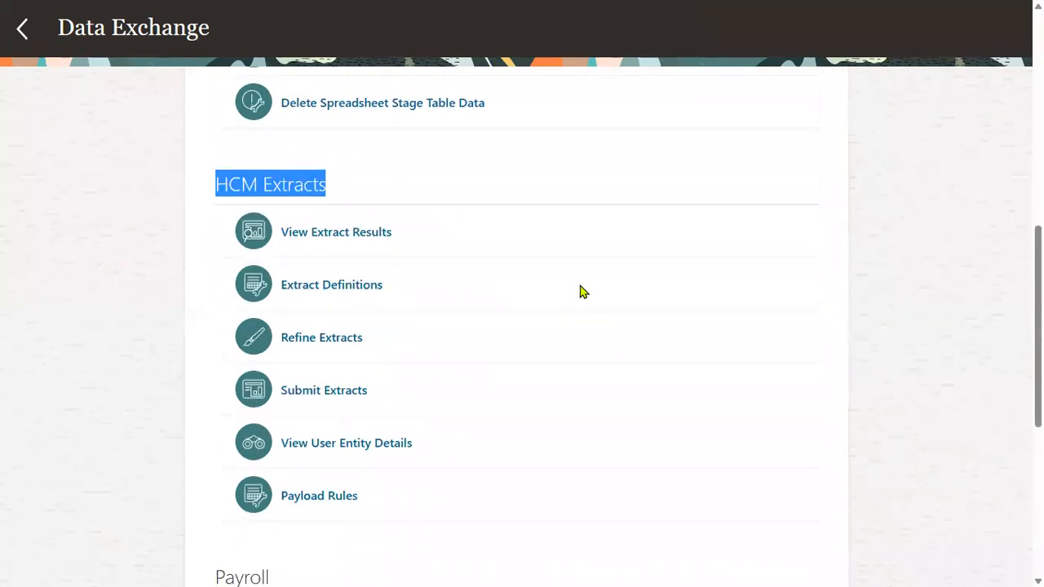
{"action": "left_click", "coordinate": [527, 173]}
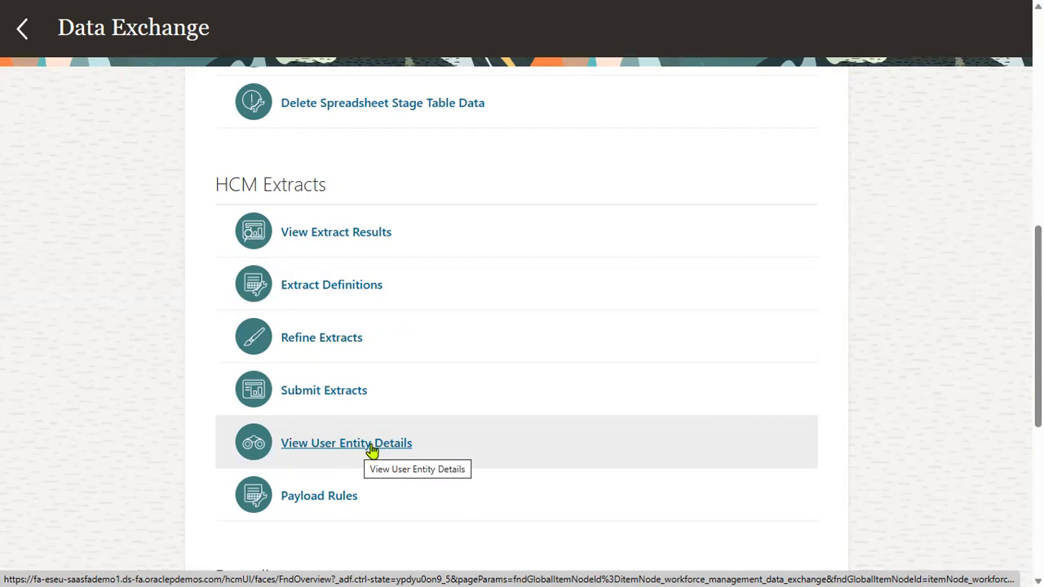
- Switch to the requirement notes in Notepad and review the report's required columns from Person Number to Email Address
{"action": "key", "text": "alt+Tab"}
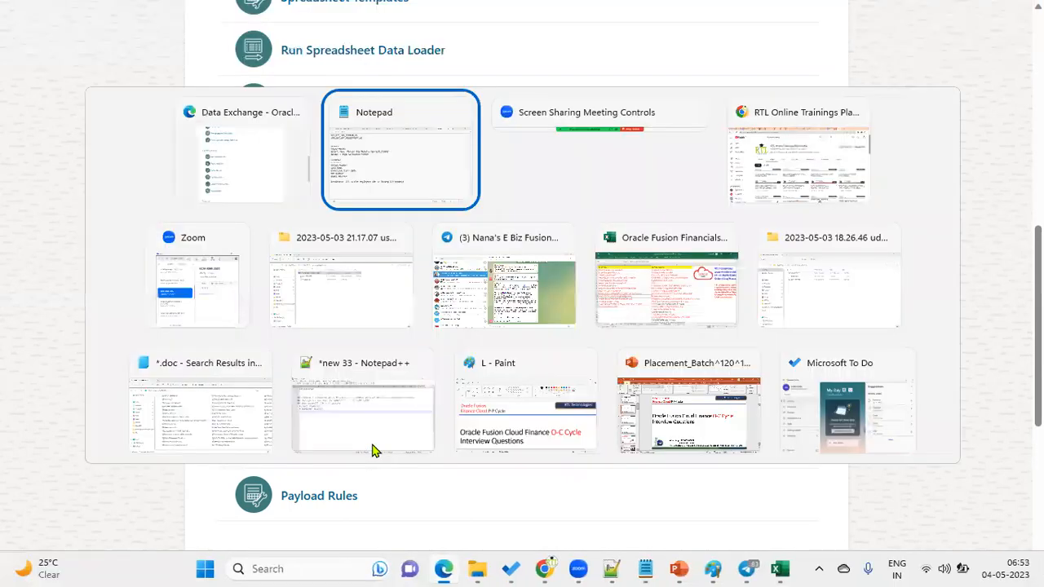
{"action": "left_click_drag", "start_coordinate": [10, 280], "coordinate": [121, 280]}
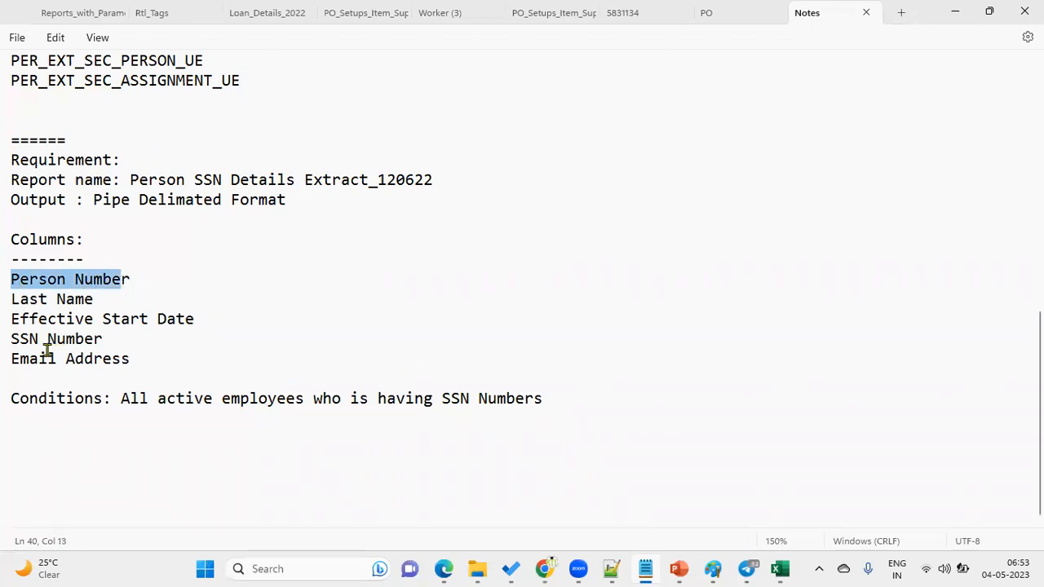
{"action": "triple_click", "coordinate": [14, 338]}
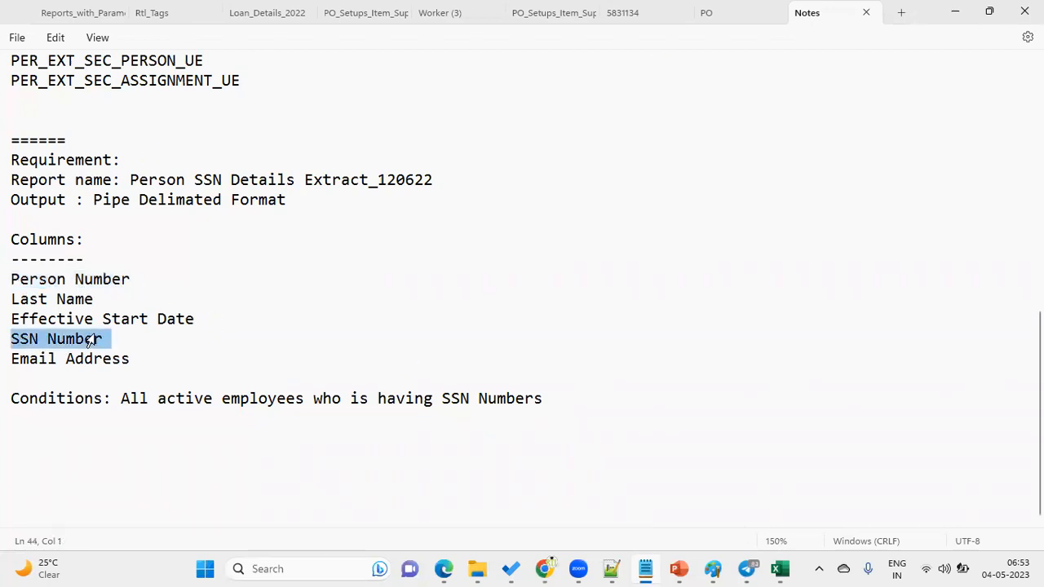
{"action": "left_click", "coordinate": [36, 360]}
{"action": "left_click_drag", "start_coordinate": [36, 360], "coordinate": [145, 360]}
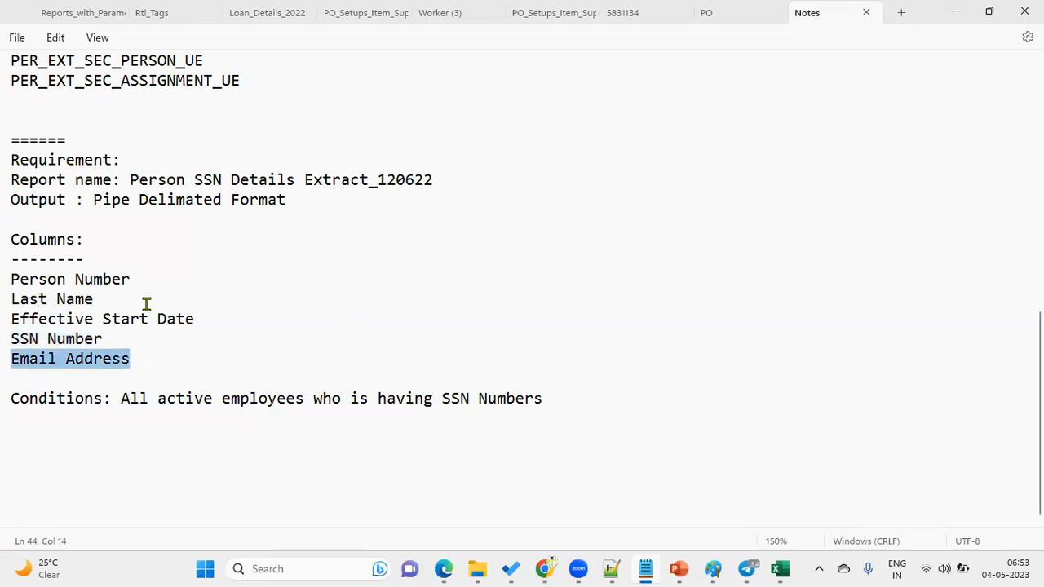
{"action": "left_click_drag", "start_coordinate": [192, 319], "coordinate": [11, 319]}
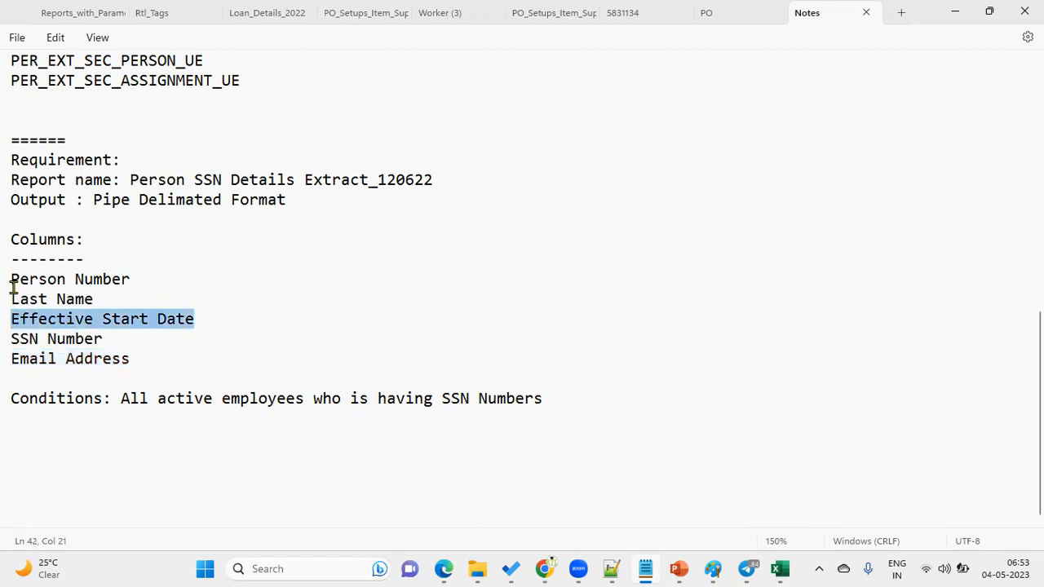
{"action": "left_click_drag", "start_coordinate": [11, 278], "coordinate": [221, 354]}
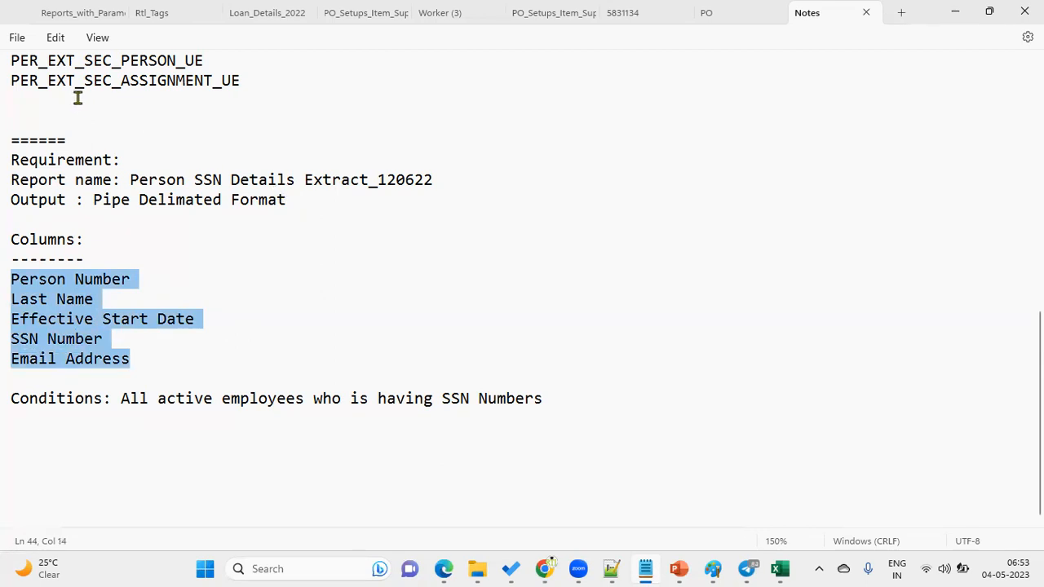
- Copy the user entity name PER_EXT_SEC_ASSIGNMENT_UE from the notes and open View User Entity Details in Oracle Fusion in Edge
{"action": "left_click_drag", "start_coordinate": [11, 81], "coordinate": [247, 88]}
{"action": "key", "text": "super+c"}
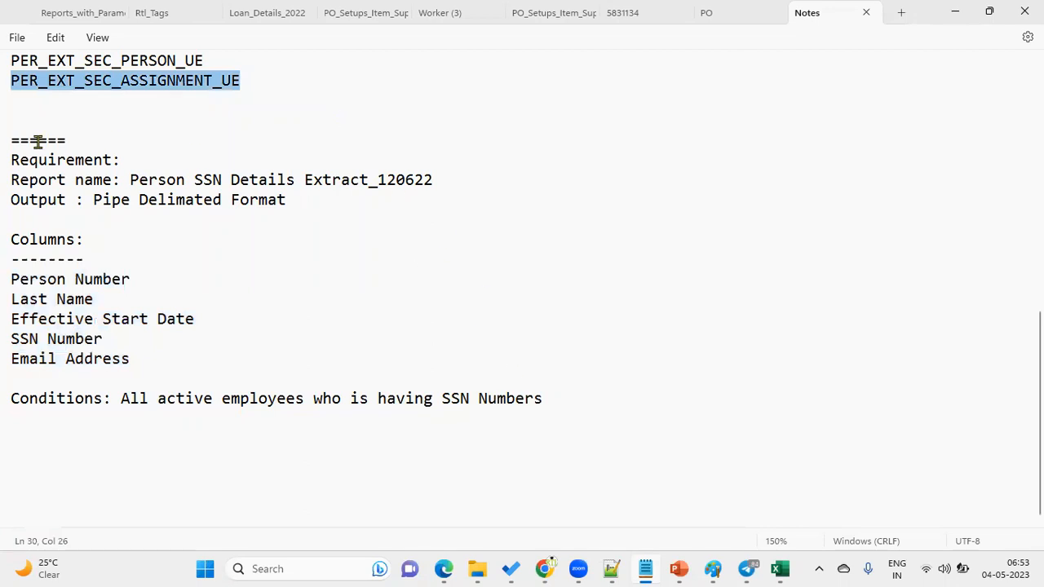
{"action": "left_click", "coordinate": [447, 567]}
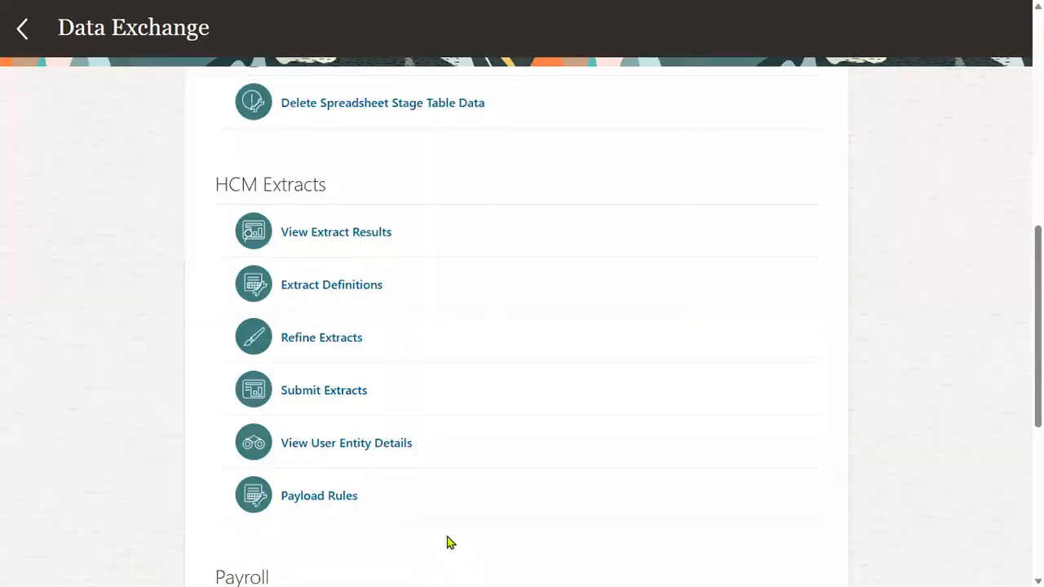
{"action": "left_click", "coordinate": [361, 446]}
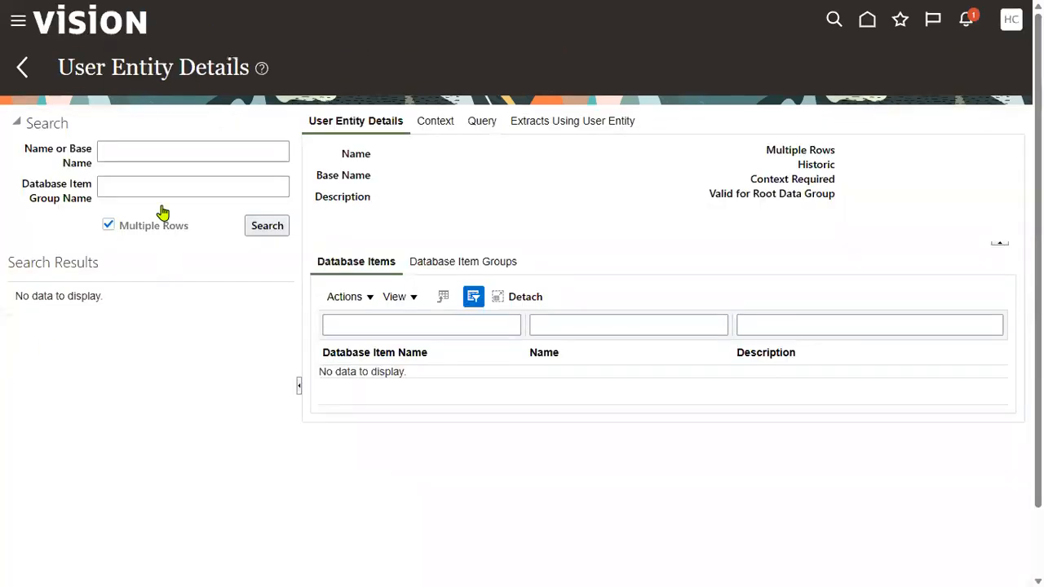
- Search the user entities with PER_EXT_SEC_ASSIGNMENT_UE as the name or base name
{"action": "left_click", "coordinate": [156, 153]}
{"action": "right_click", "coordinate": [156, 155]}
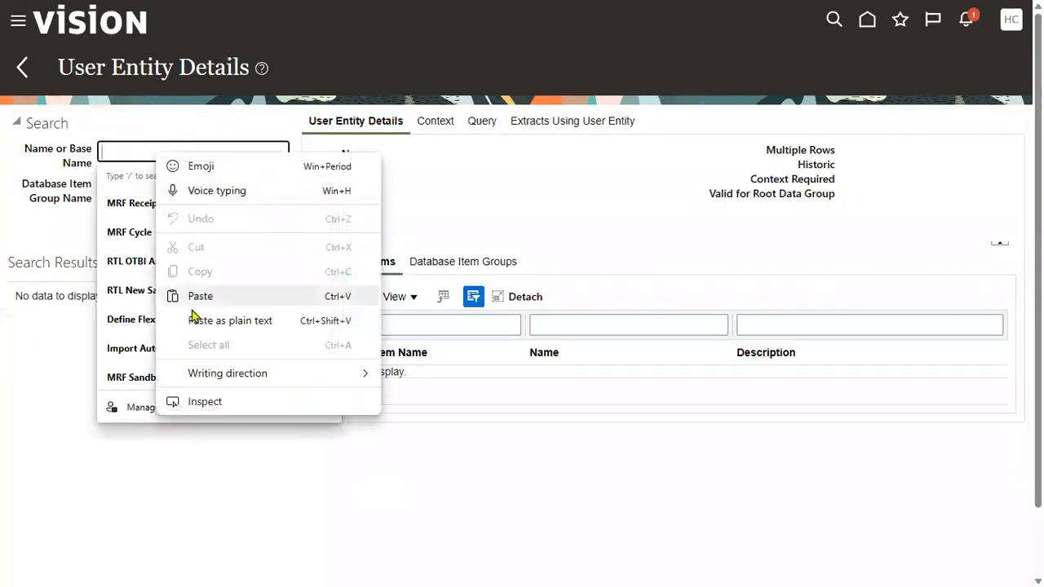
{"action": "left_click", "coordinate": [198, 298]}
{"action": "left_click", "coordinate": [262, 230]}
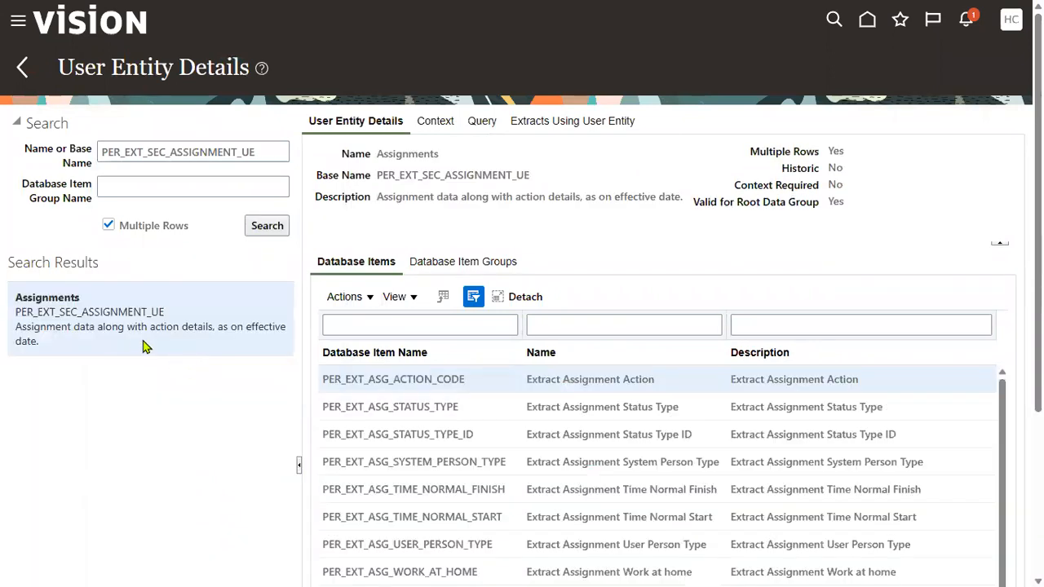
- Show the Assignments user entity's query in an enlarged text area and examine its FROM tables and WHERE conditions
{"action": "left_click", "coordinate": [481, 122]}
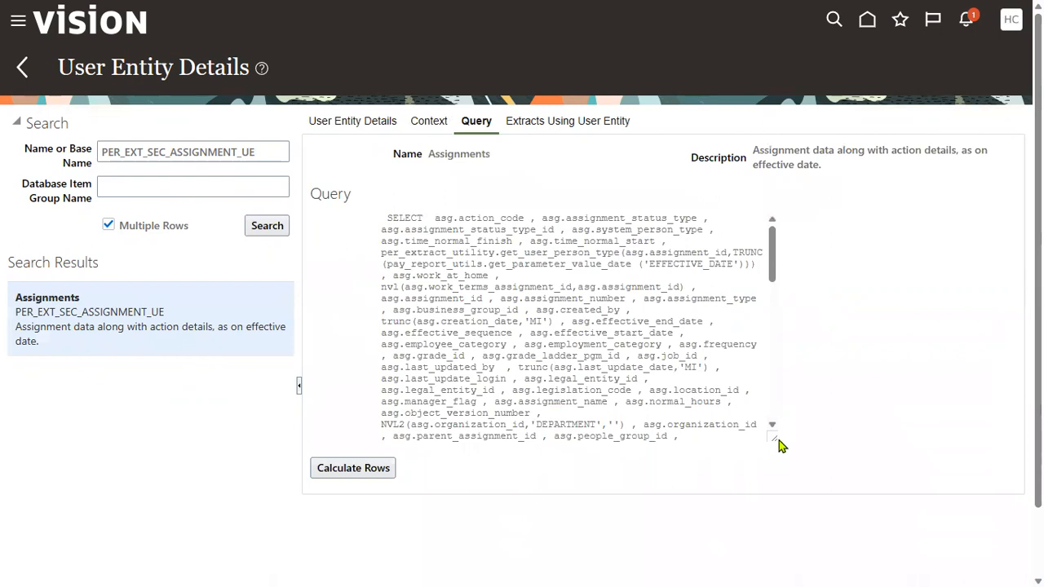
{"action": "left_click_drag", "start_coordinate": [779, 440], "coordinate": [844, 499]}
{"action": "left_click_drag", "start_coordinate": [843, 326], "coordinate": [843, 476]}
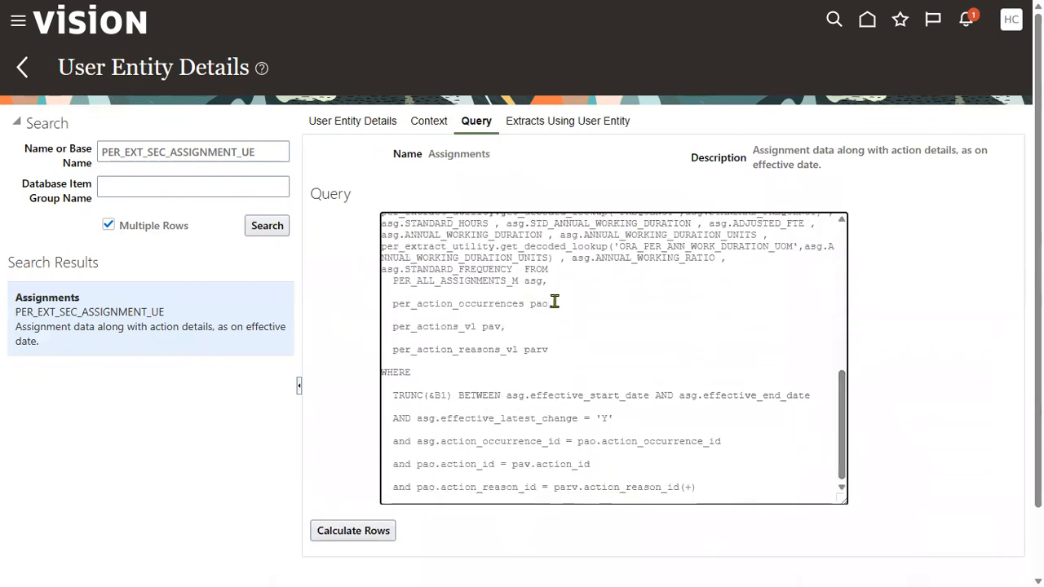
{"action": "left_click_drag", "start_coordinate": [390, 281], "coordinate": [604, 350]}
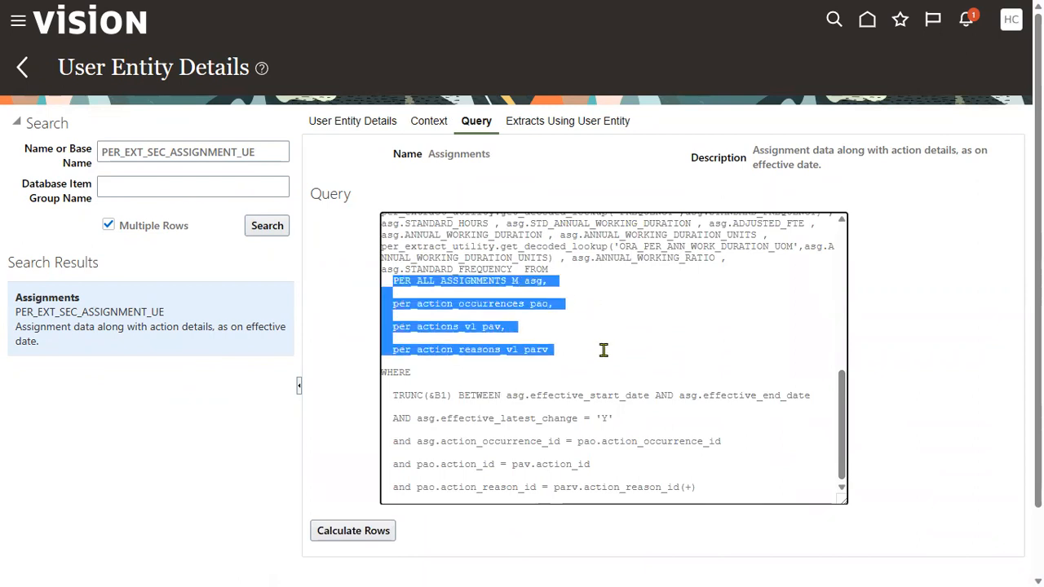
{"action": "scroll", "coordinate": [559, 432], "scroll_direction": "down", "scroll_amount": 1}
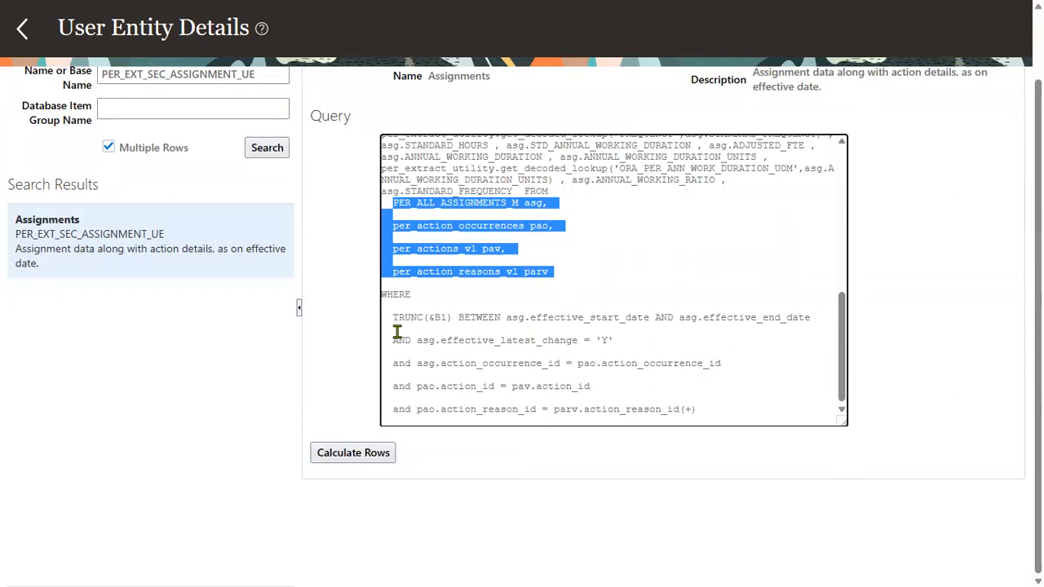
{"action": "left_click_drag", "start_coordinate": [395, 318], "coordinate": [791, 408]}
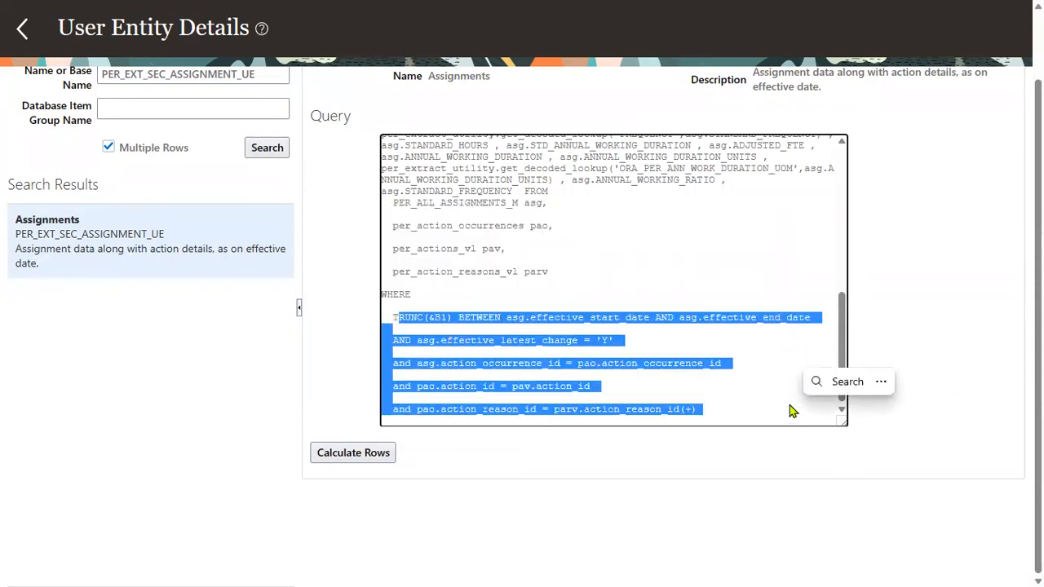
- Calculate the number of rows returned by the Assignments user entity's query
{"action": "left_click", "coordinate": [381, 460]}
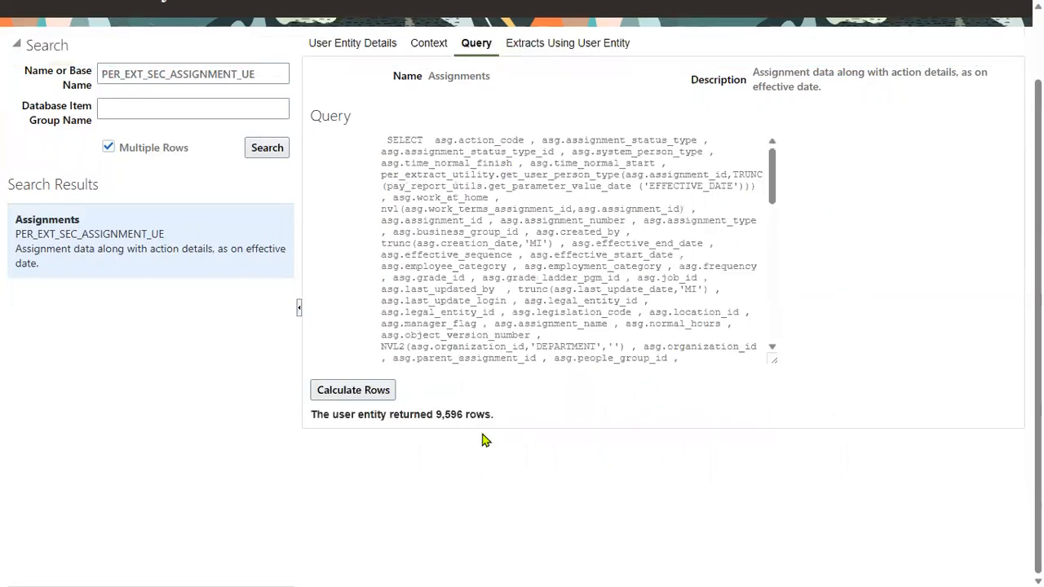
{"action": "left_click_drag", "start_coordinate": [436, 416], "coordinate": [464, 417]}
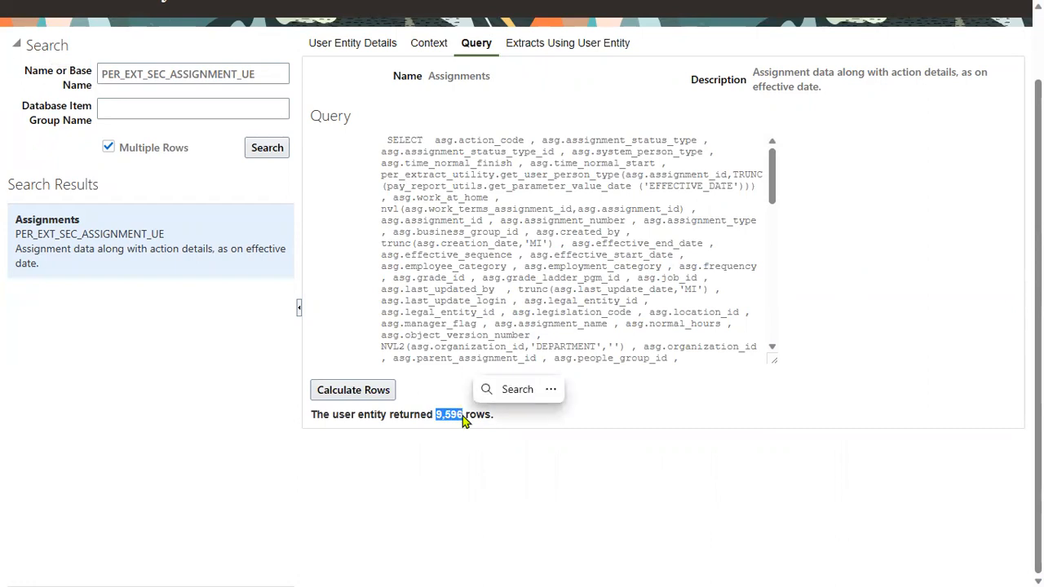
{"action": "scroll", "coordinate": [799, 280], "scroll_direction": "up", "scroll_amount": 2}
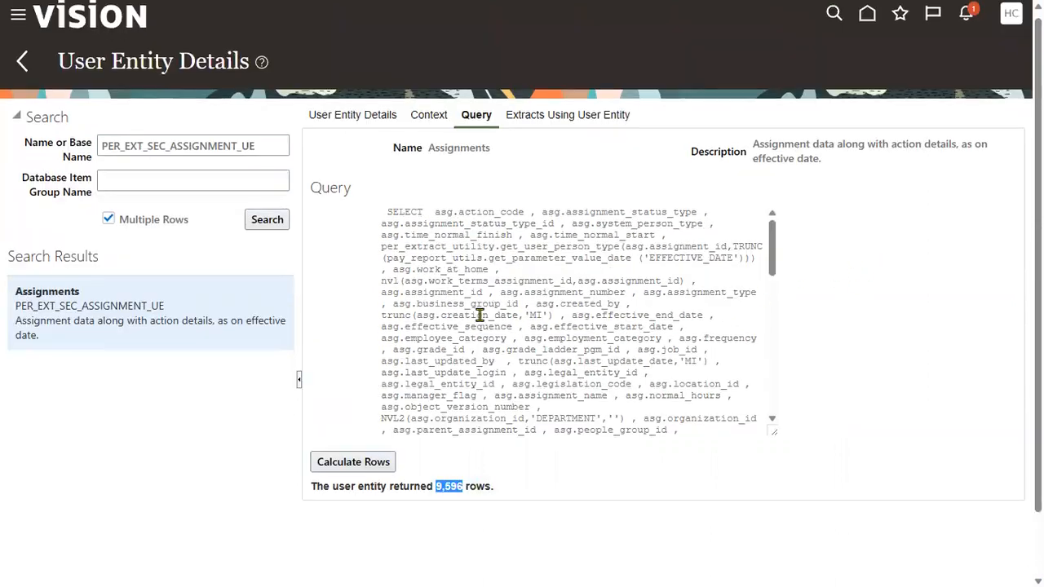
- View the extracts that use the Assignments user entity and return from User Entity Details to Data Exchange
{"action": "left_click", "coordinate": [559, 129]}
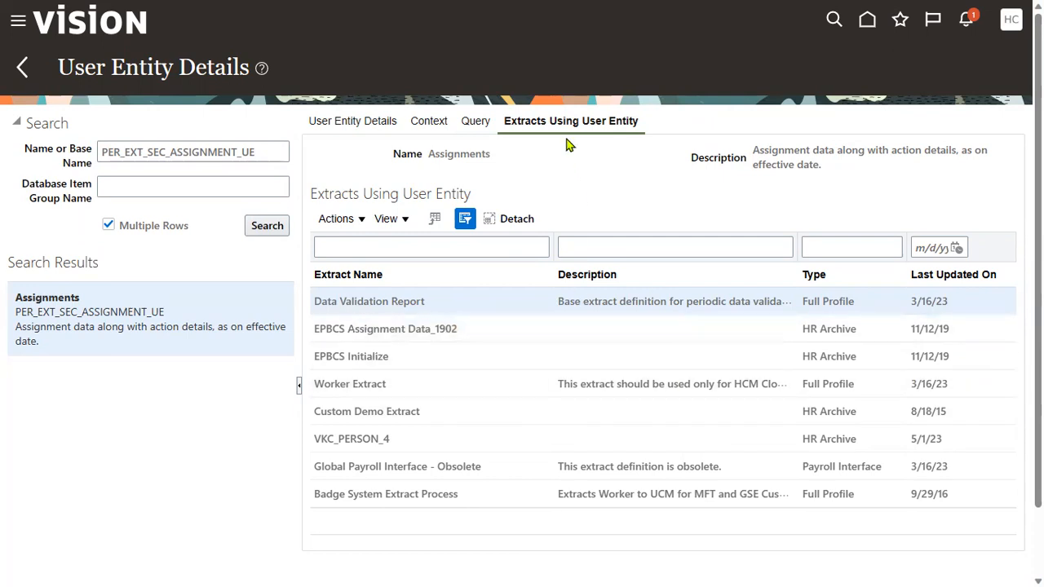
{"action": "left_click", "coordinate": [23, 67]}
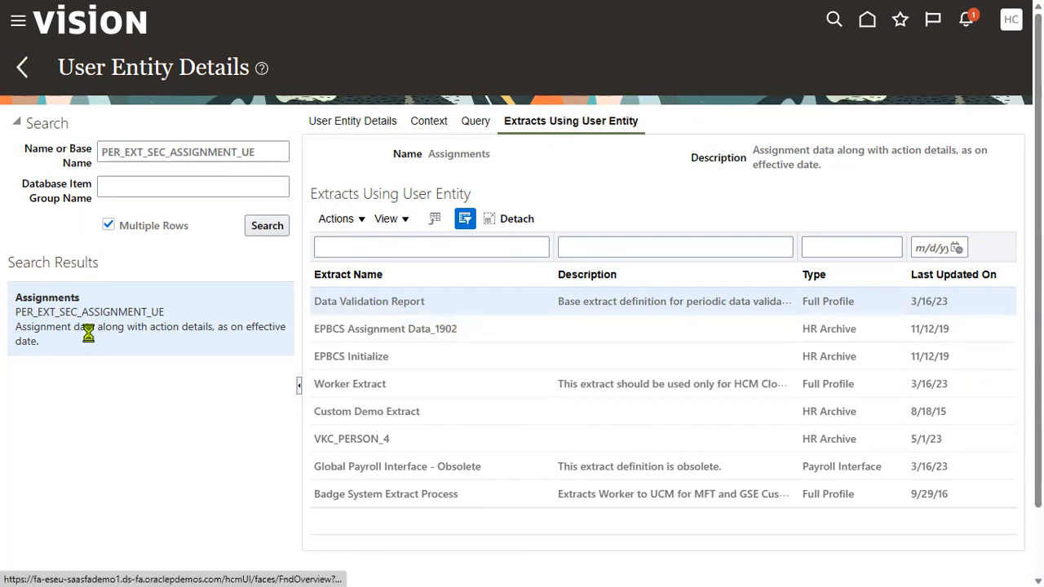
- Open the Extract Definitions task from Data Exchange and start a new extract definition named MRF Emp SSN
{"action": "scroll", "coordinate": [210, 341], "scroll_direction": "down", "scroll_amount": 8}
{"action": "scroll", "coordinate": [209, 339], "scroll_direction": "down", "scroll_amount": 2}
{"action": "scroll", "coordinate": [207, 340], "scroll_direction": "up", "scroll_amount": 2}
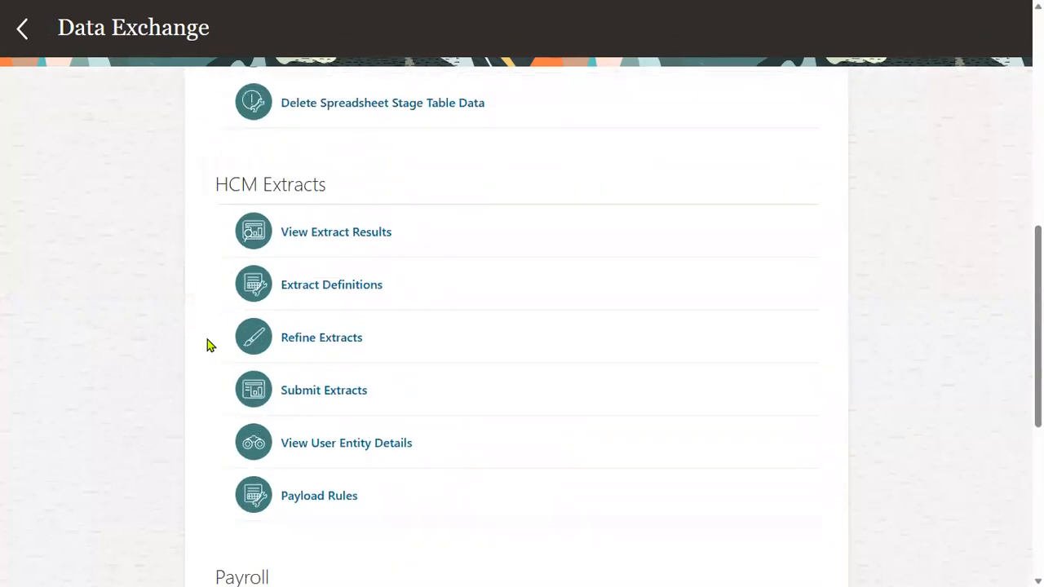
{"action": "left_click", "coordinate": [359, 293]}
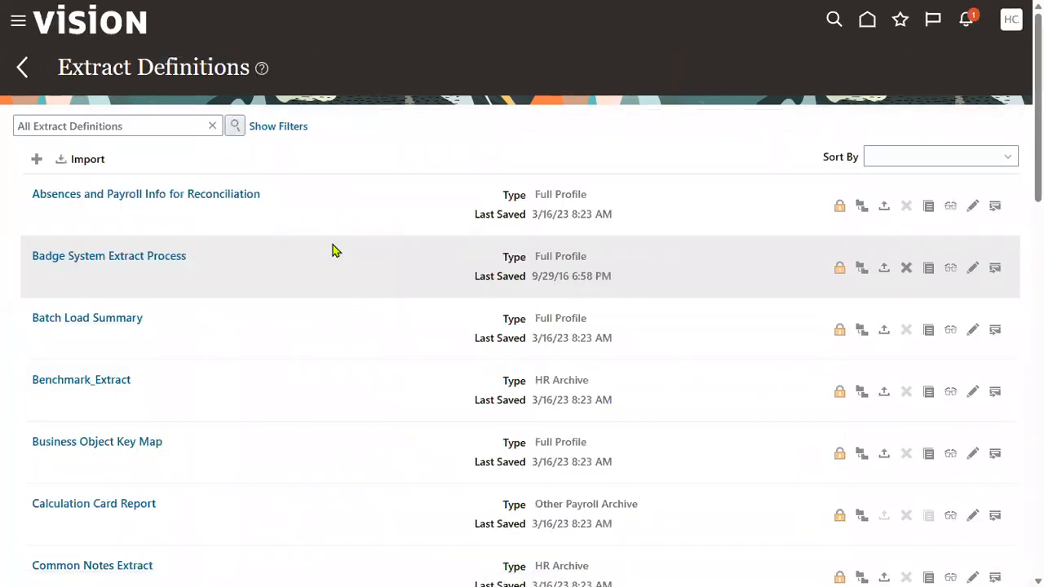
{"action": "left_click", "coordinate": [35, 159]}
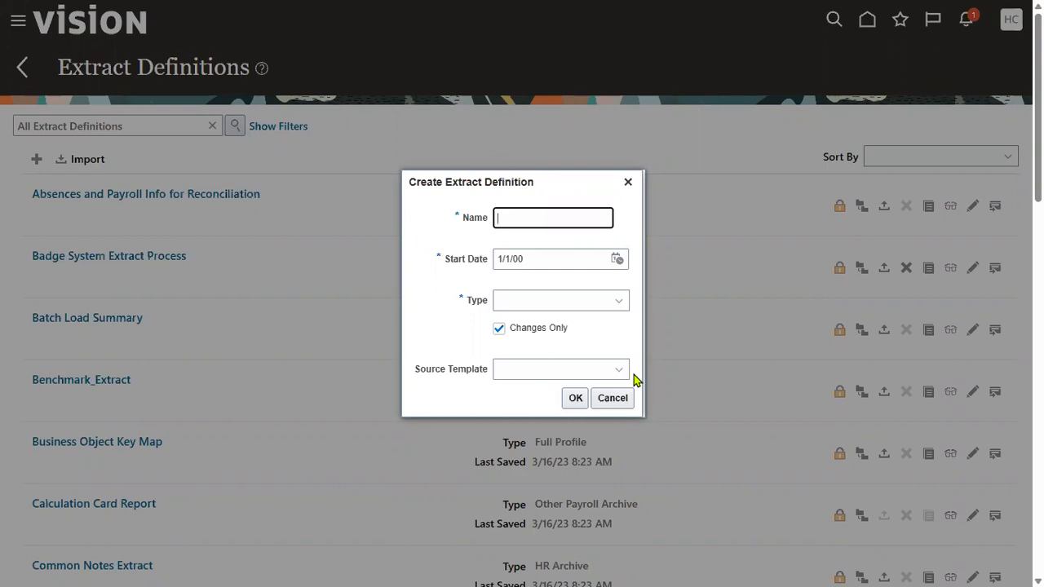
{"action": "type", "text": "MRF Emp"}
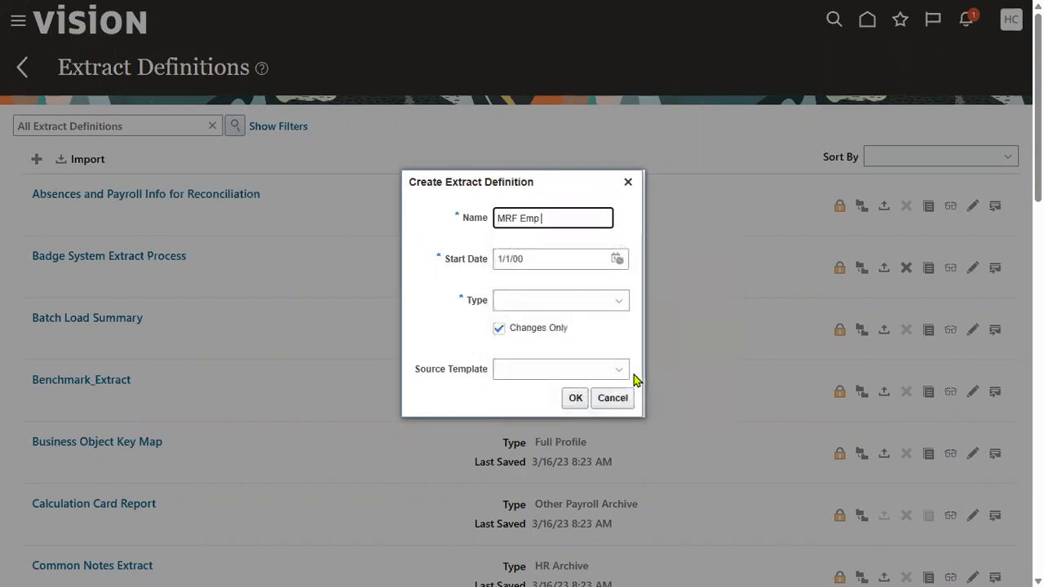
{"action": "type", "text": " SSN"}
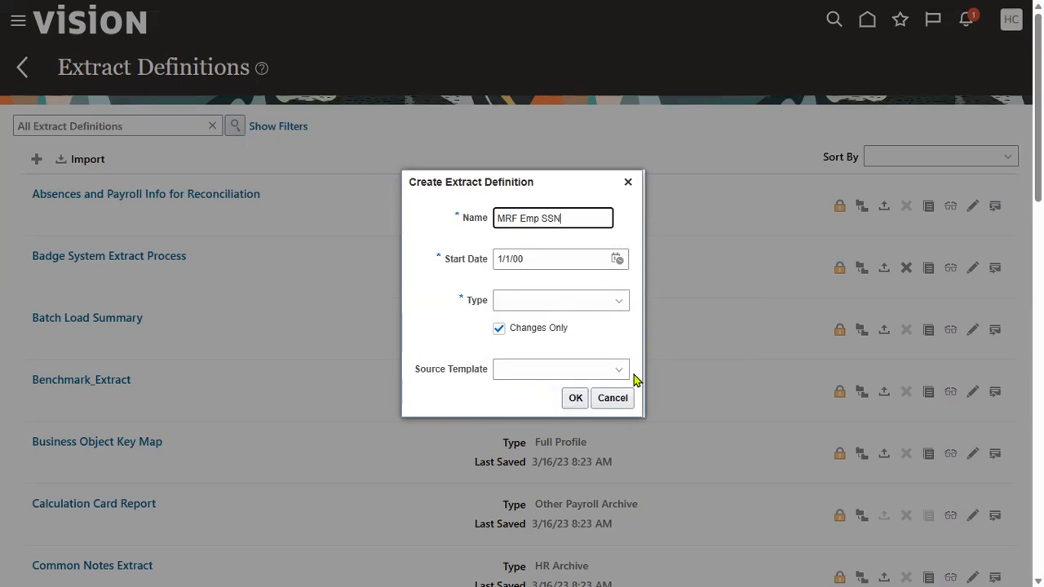
- Set the extract's type to HR Archive, turn off Changes Only, choose Report as the consumer and create the definition
{"action": "left_click", "coordinate": [607, 305]}
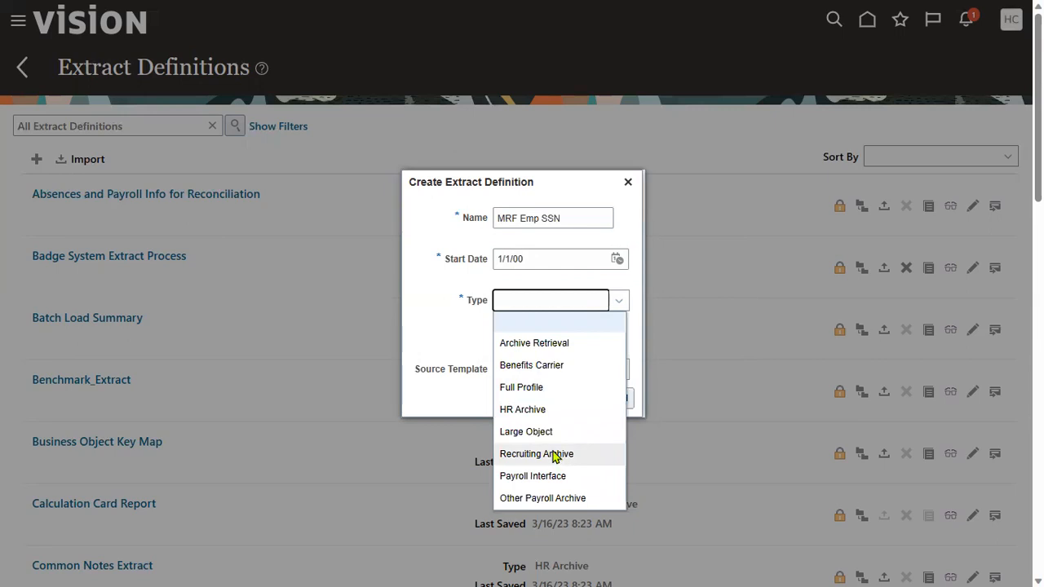
{"action": "left_click", "coordinate": [562, 388]}
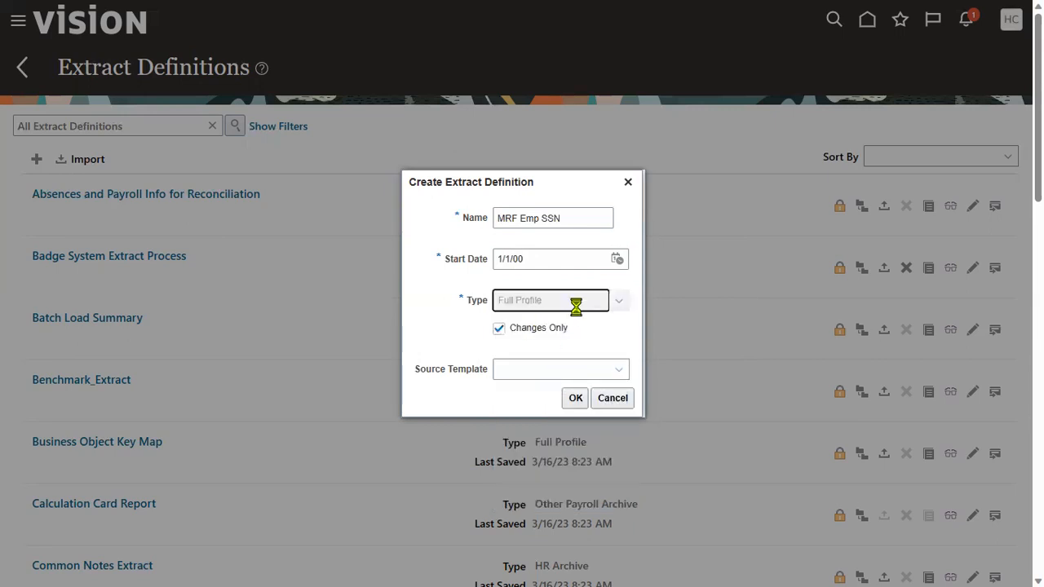
{"action": "left_click", "coordinate": [587, 276]}
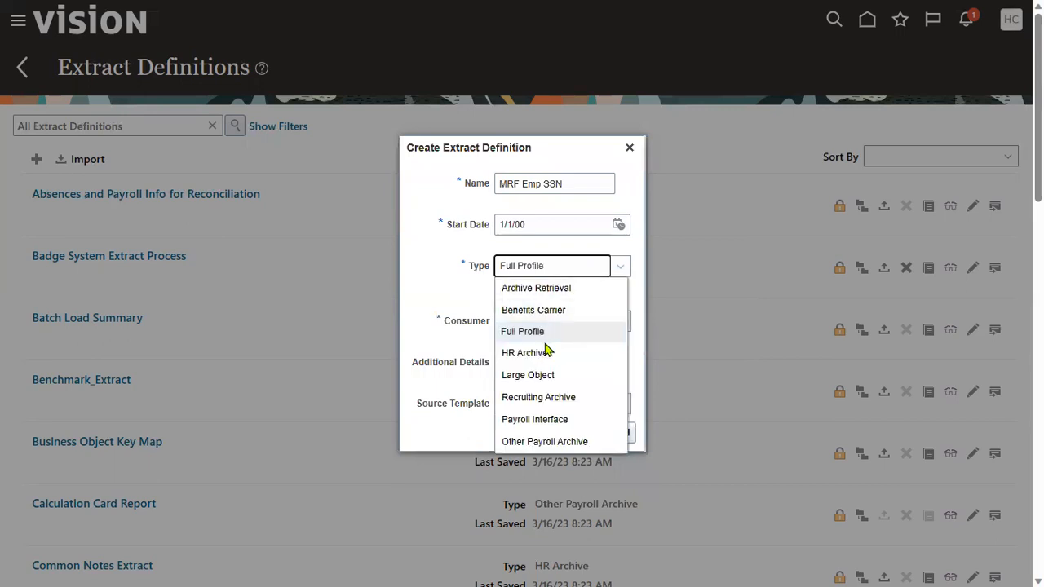
{"action": "left_click", "coordinate": [543, 359]}
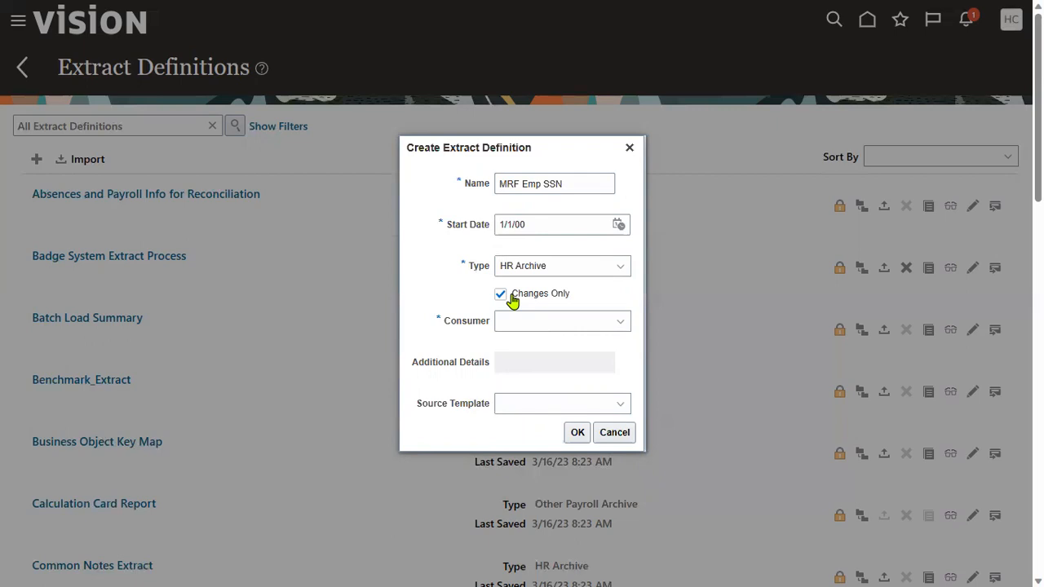
{"action": "left_click", "coordinate": [511, 297]}
{"action": "left_click", "coordinate": [608, 326]}
{"action": "left_click", "coordinate": [515, 364]}
{"action": "left_click", "coordinate": [578, 433]}
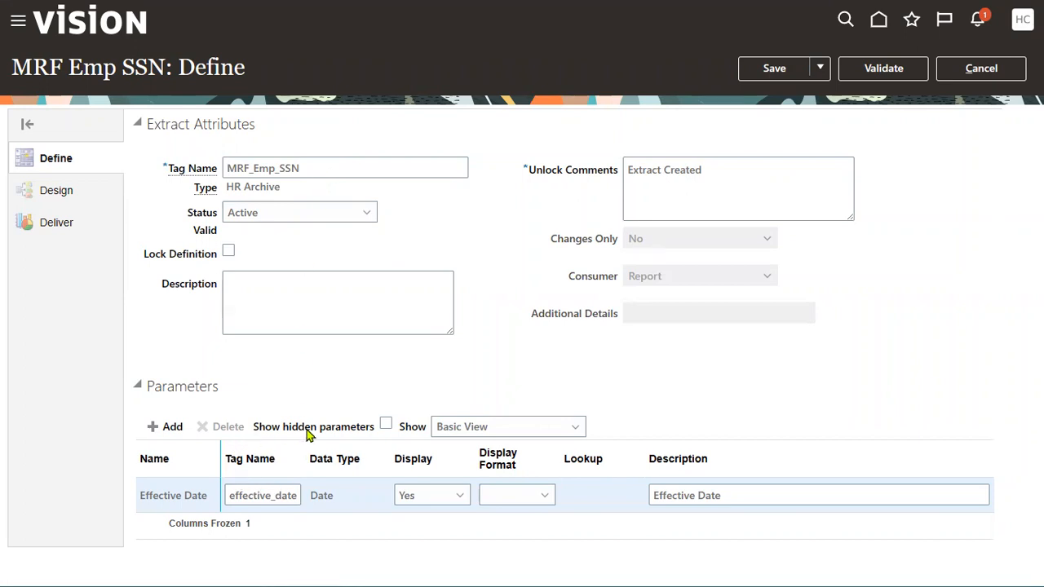
- Show the hidden parameters of MRF Emp SSN, review the parameter list, and save and close the definition
{"action": "left_click", "coordinate": [387, 427]}
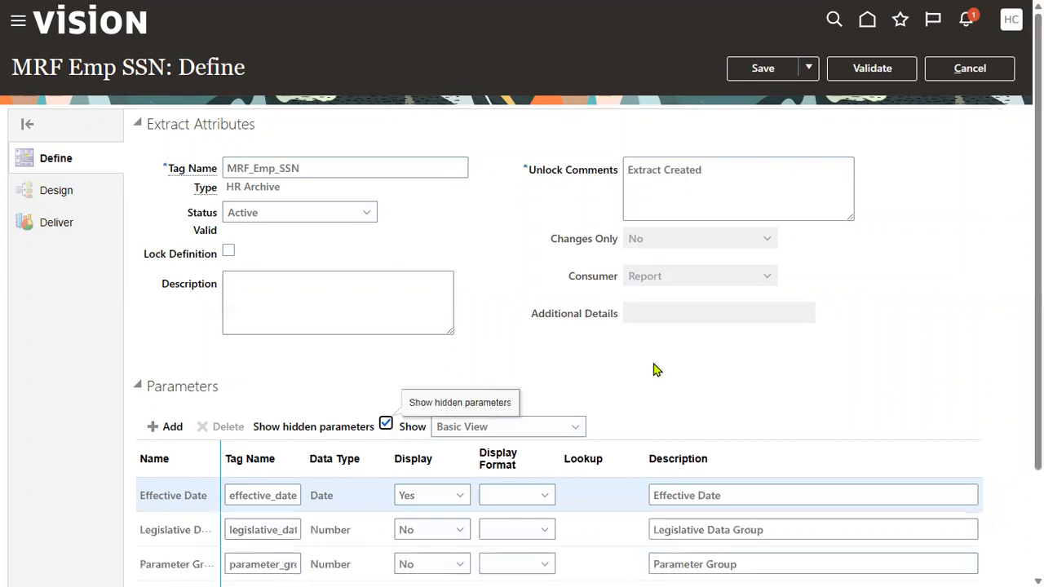
{"action": "left_click_drag", "start_coordinate": [1039, 352], "coordinate": [1038, 457]}
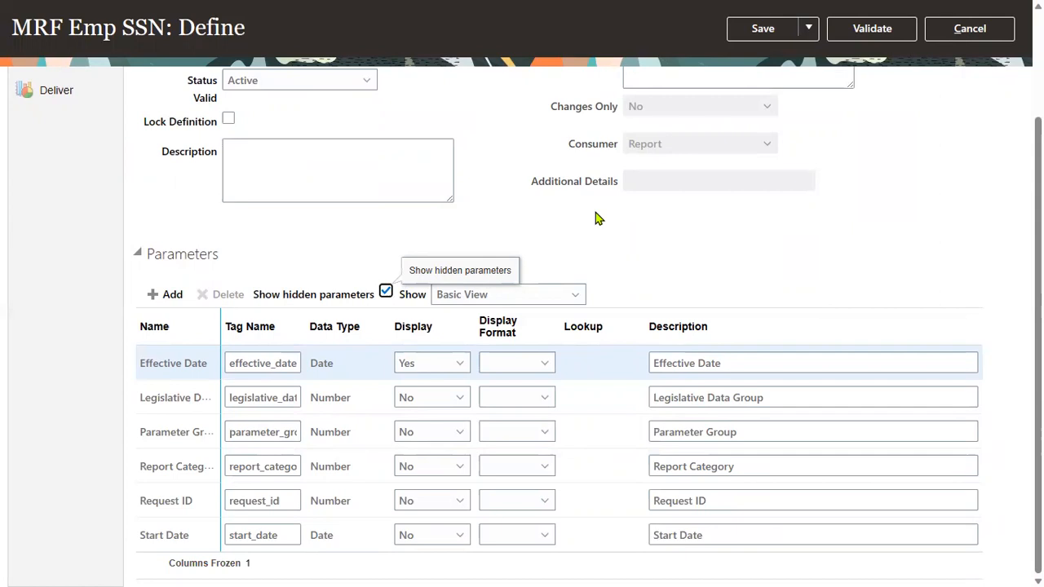
{"action": "scroll", "coordinate": [704, 166], "scroll_direction": "up", "scroll_amount": 3}
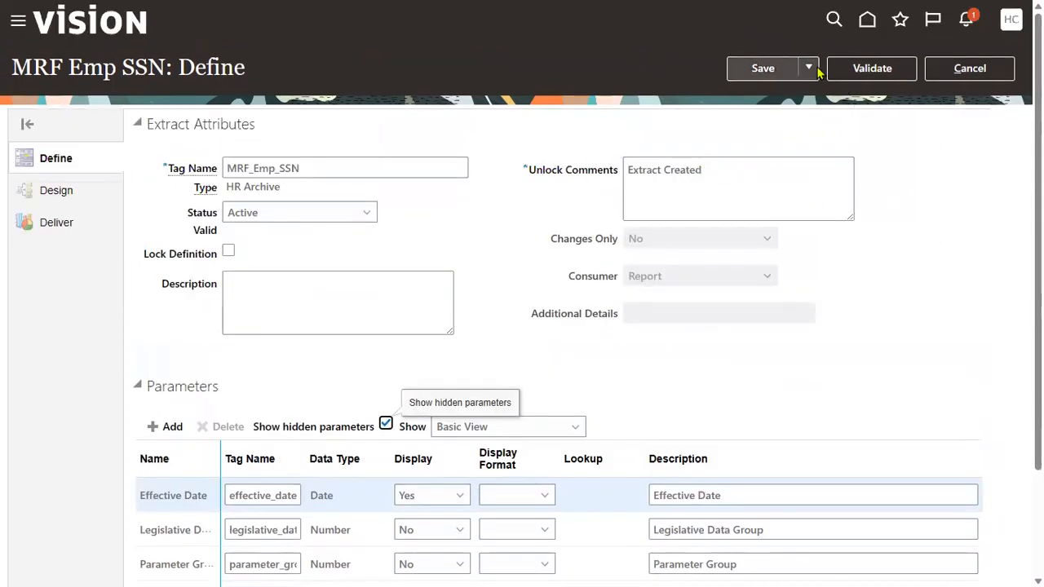
{"action": "left_click", "coordinate": [816, 71]}
{"action": "left_click", "coordinate": [806, 97]}
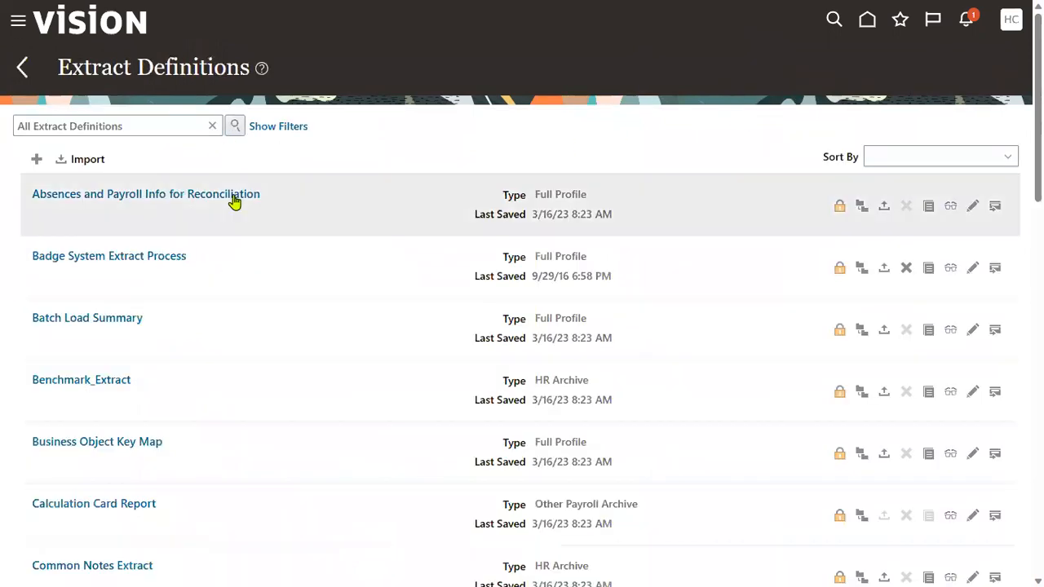
- Search the extract definitions for MRF and open MRF Emp SSN for editing
{"action": "triple_click", "coordinate": [151, 123]}
{"action": "right_click", "coordinate": [150, 123]}
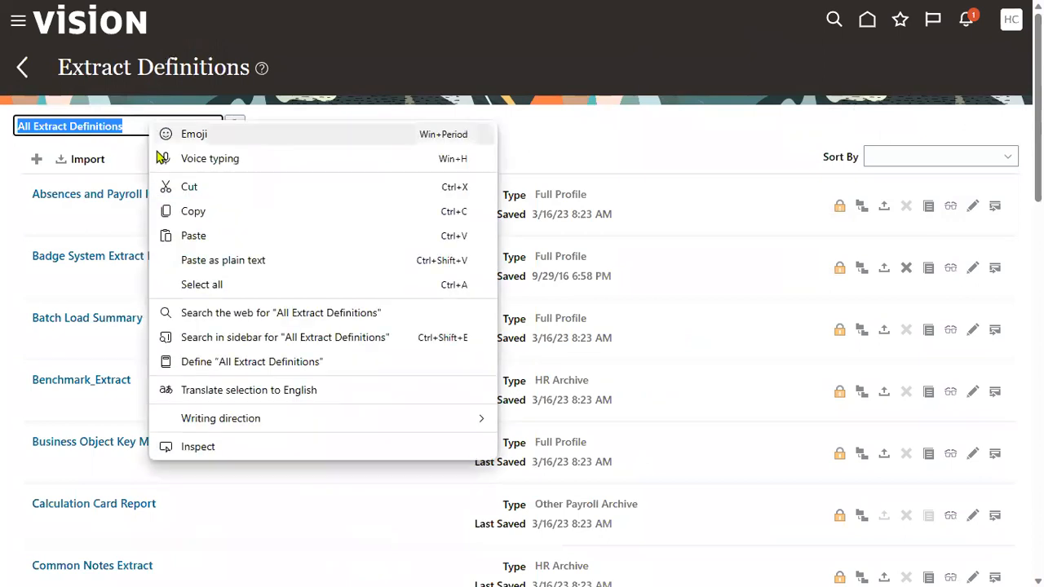
{"action": "left_click", "coordinate": [166, 235]}
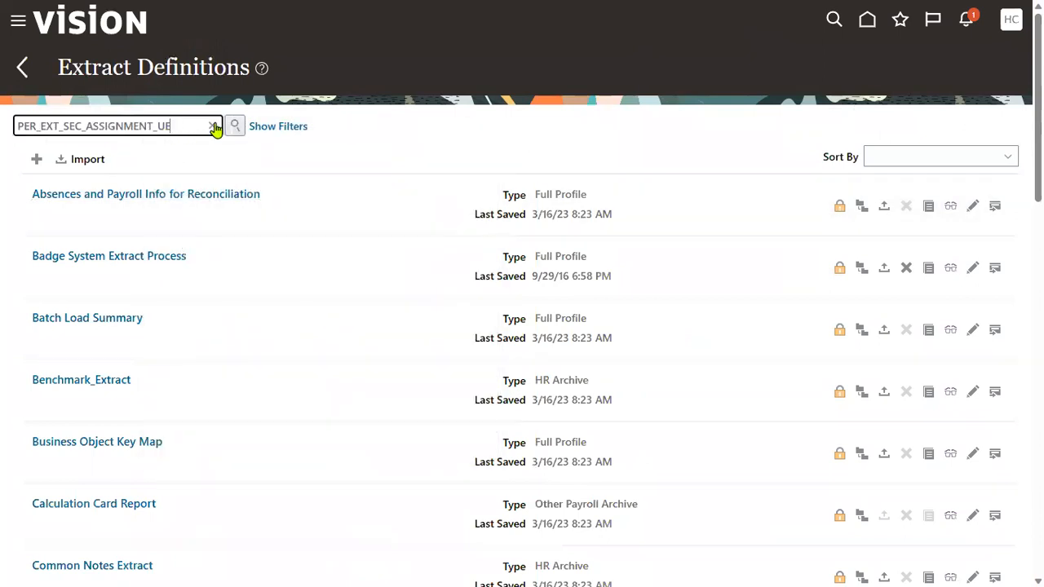
{"action": "left_click", "coordinate": [212, 126]}
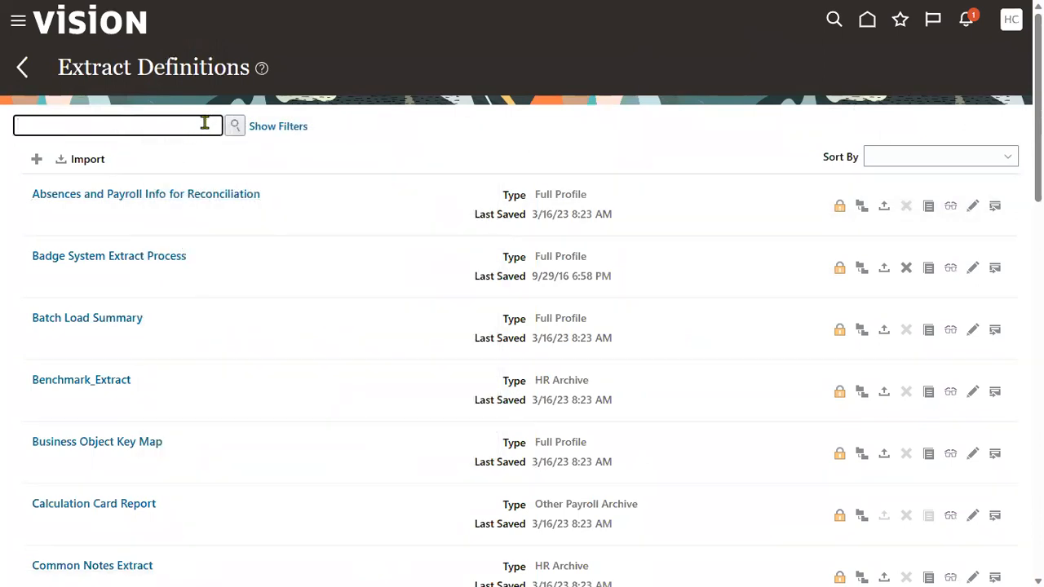
{"action": "type", "text": "MRF"}
{"action": "left_click", "coordinate": [235, 126]}
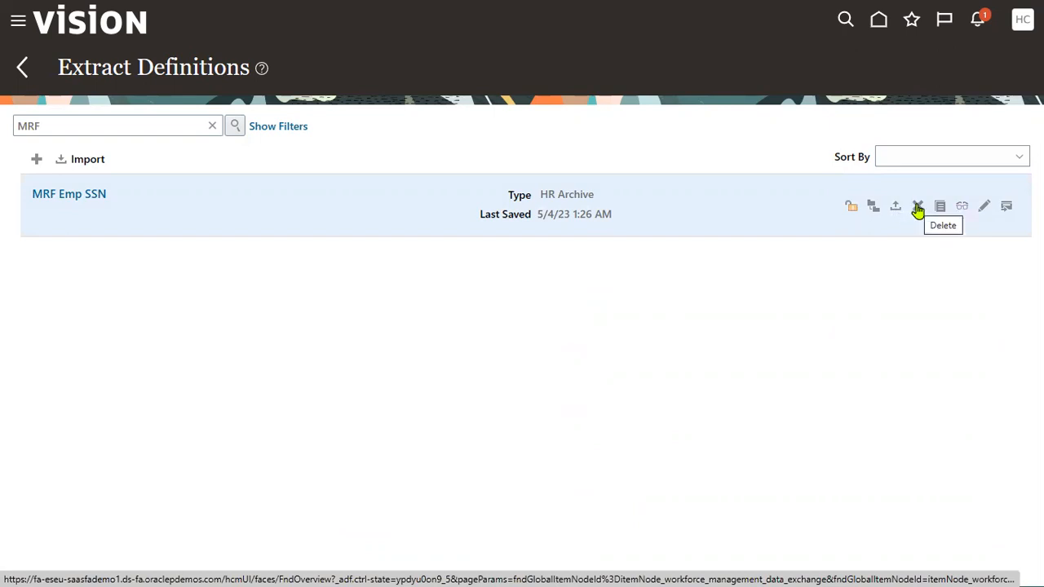
{"action": "left_click", "coordinate": [985, 210]}
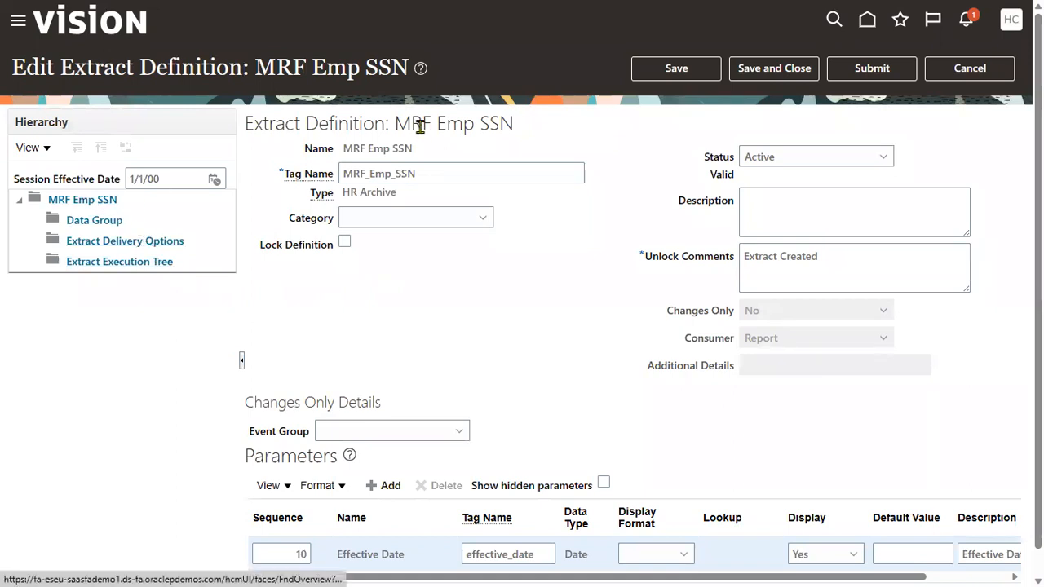
- Select the MRF Emp SSN root node in the hierarchy and review its definition details
{"action": "left_click_drag", "start_coordinate": [396, 124], "coordinate": [533, 143]}
{"action": "left_click", "coordinate": [490, 291]}
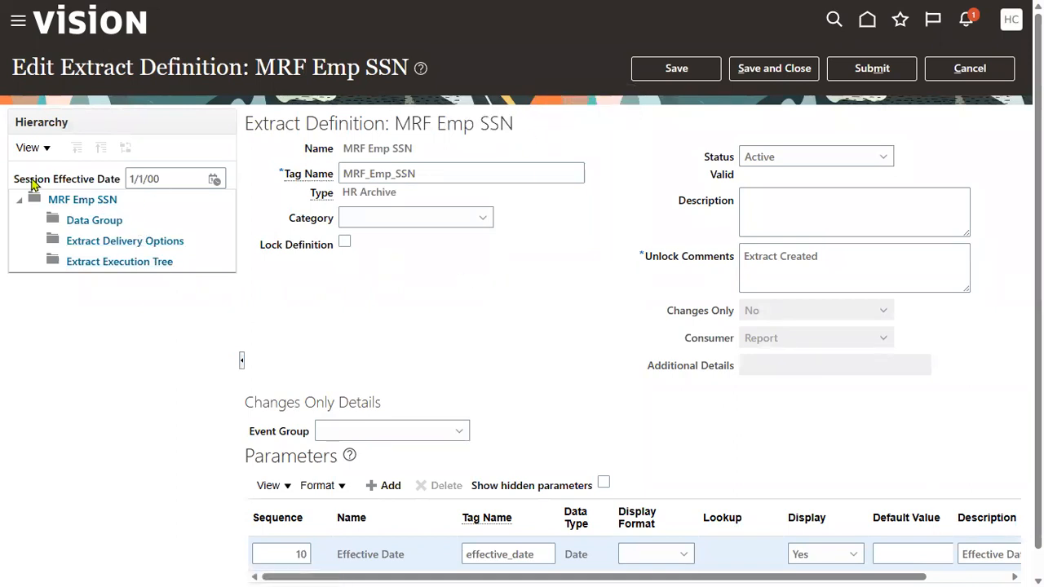
{"action": "left_click", "coordinate": [98, 201]}
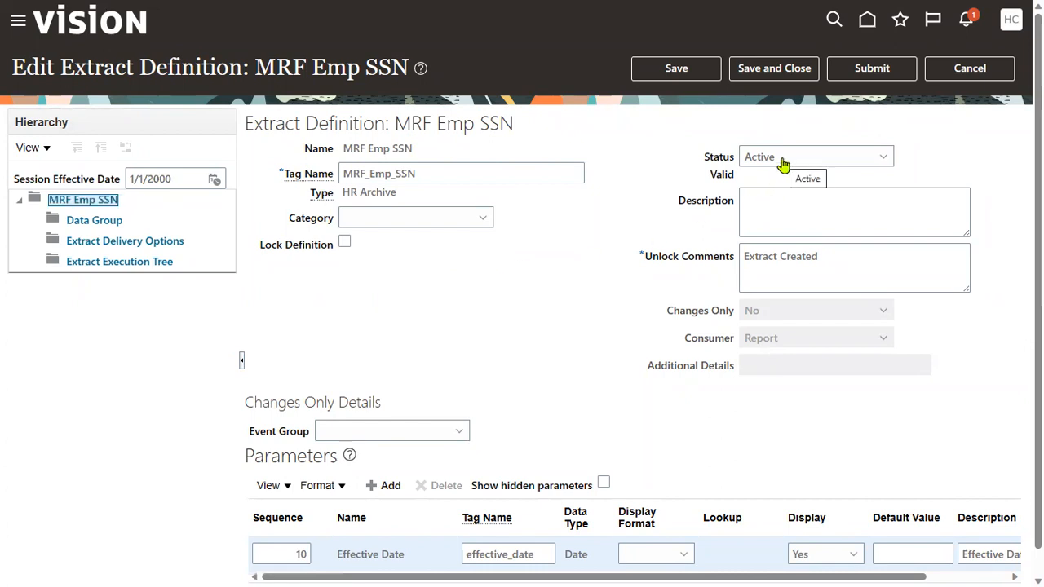
{"action": "left_click", "coordinate": [518, 292]}
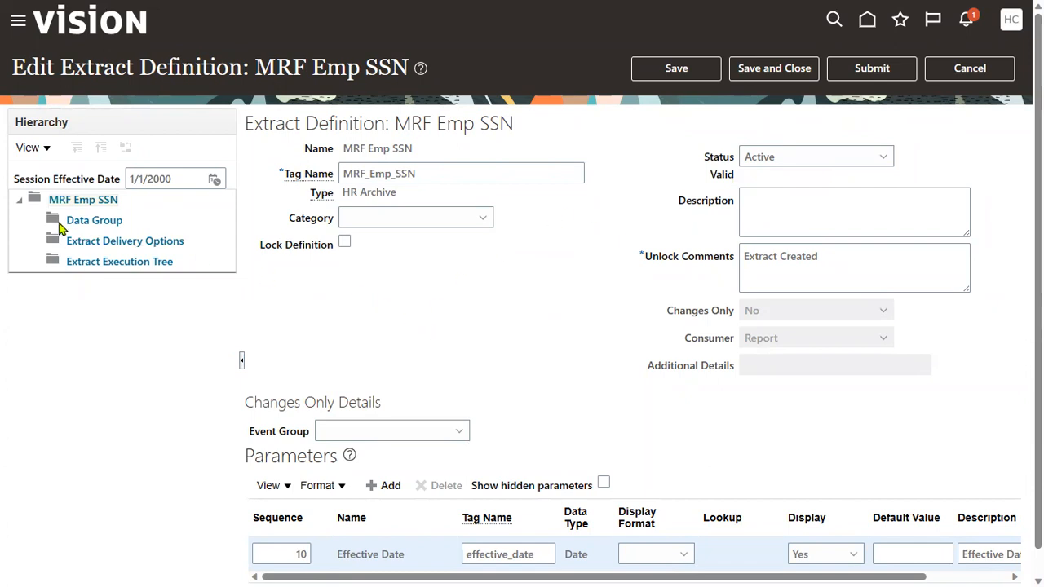
- Start a new data group for the extract and set its user entity to PER_EXT_SEC_ASSIGNMENT_UE, copied from the Notes file in Notepad
{"action": "left_click", "coordinate": [88, 222]}
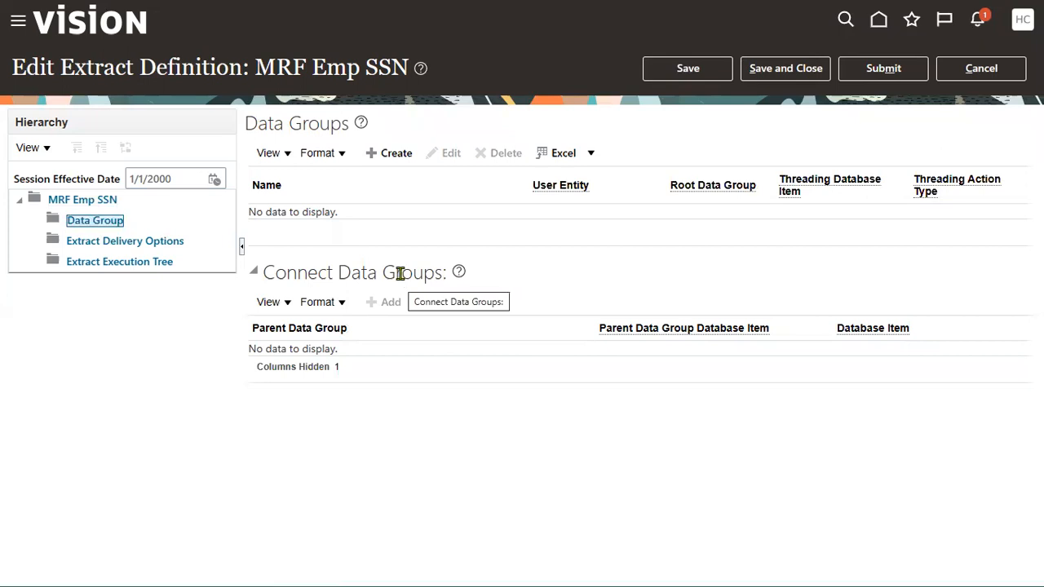
{"action": "left_click_drag", "start_coordinate": [246, 124], "coordinate": [353, 124]}
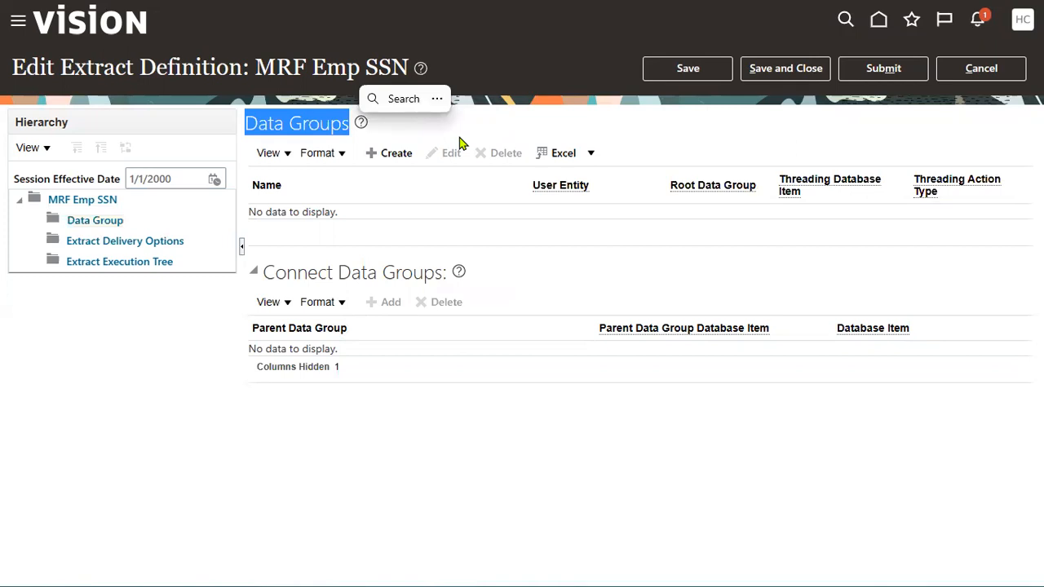
{"action": "left_click", "coordinate": [398, 153]}
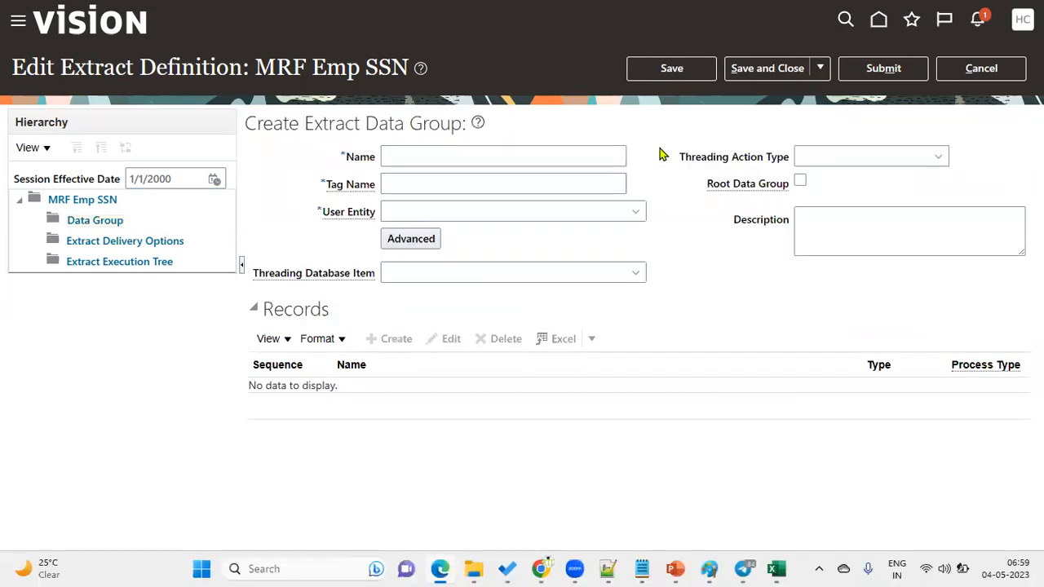
{"action": "key", "text": "alt+Tab"}
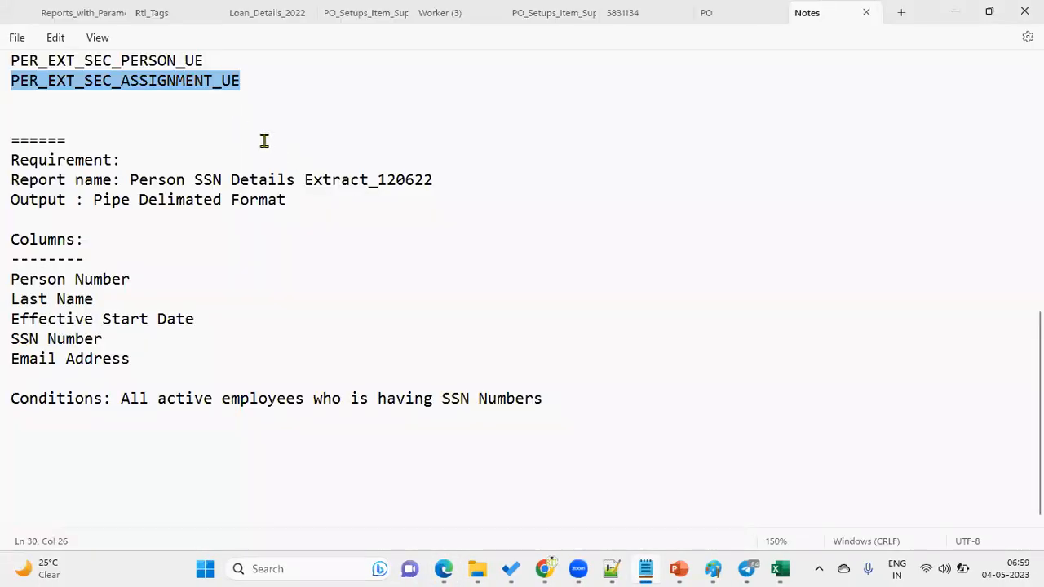
{"action": "left_click", "coordinate": [264, 139]}
{"action": "left_click_drag", "start_coordinate": [248, 82], "coordinate": [18, 94]}
{"action": "key", "text": "ctrl+c"}
{"action": "key", "text": "alt+Tab"}
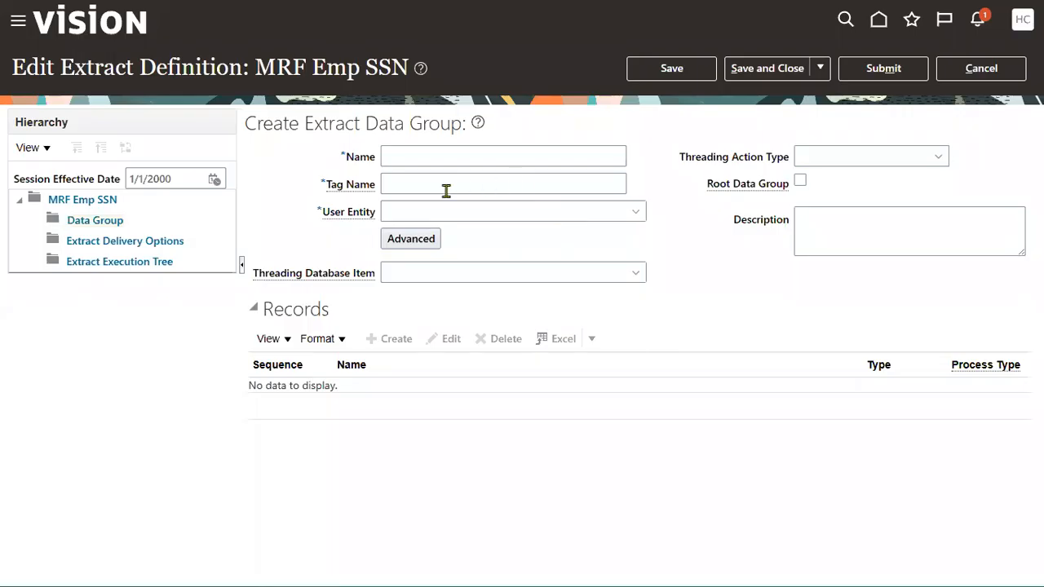
{"action": "left_click", "coordinate": [429, 210]}
{"action": "key", "text": "ctrl+v"}
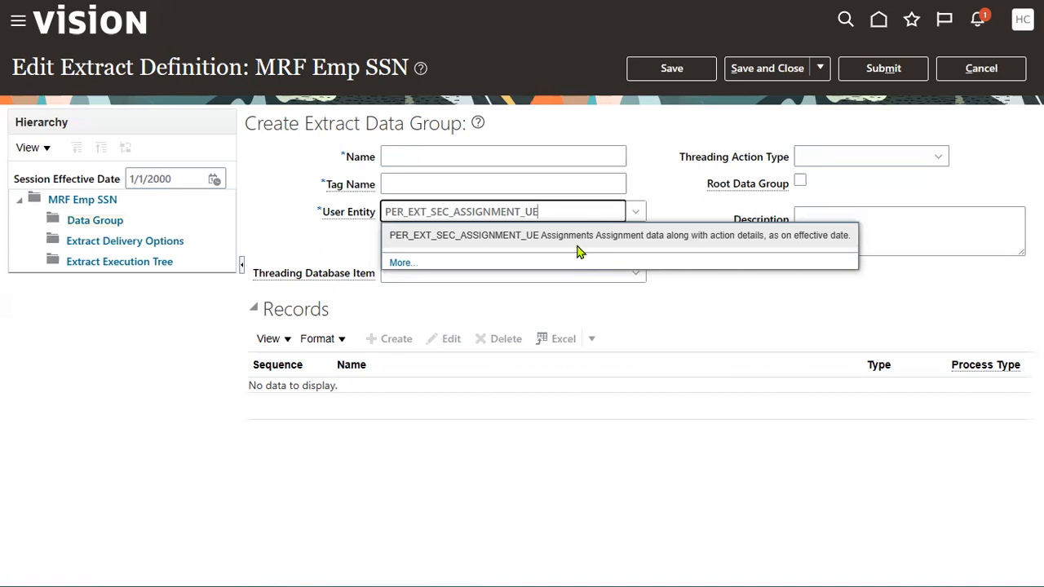
{"action": "left_click", "coordinate": [577, 251]}
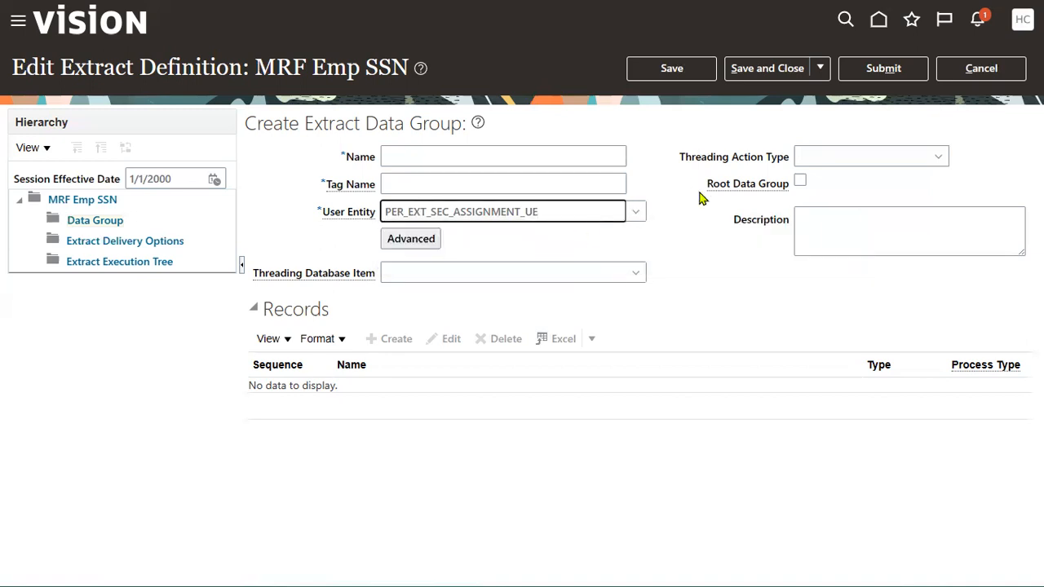
- Name the data group MRF Data group and reuse that name for its tag name, MRF_Data_group
{"action": "left_click", "coordinate": [526, 156]}
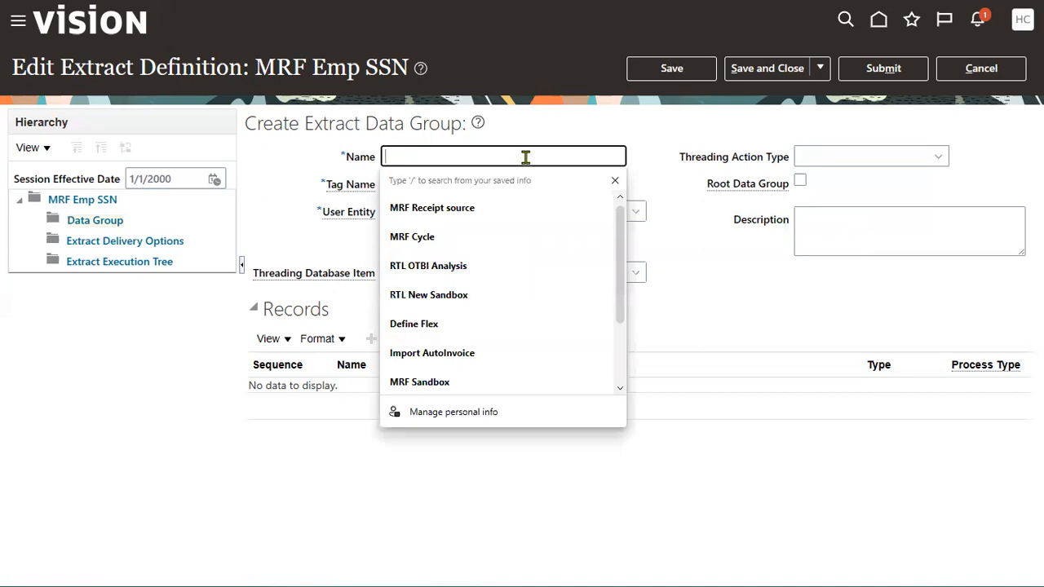
{"action": "type", "text": "MRF Data "}
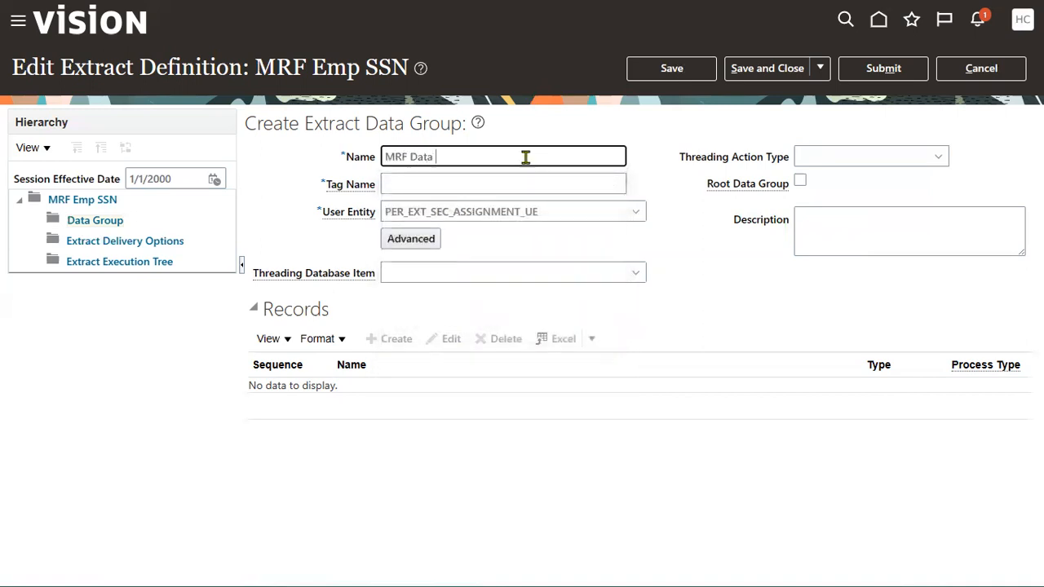
{"action": "type", "text": "group"}
{"action": "key", "text": "ctrl+a"}
{"action": "key", "text": "ctrl+c"}
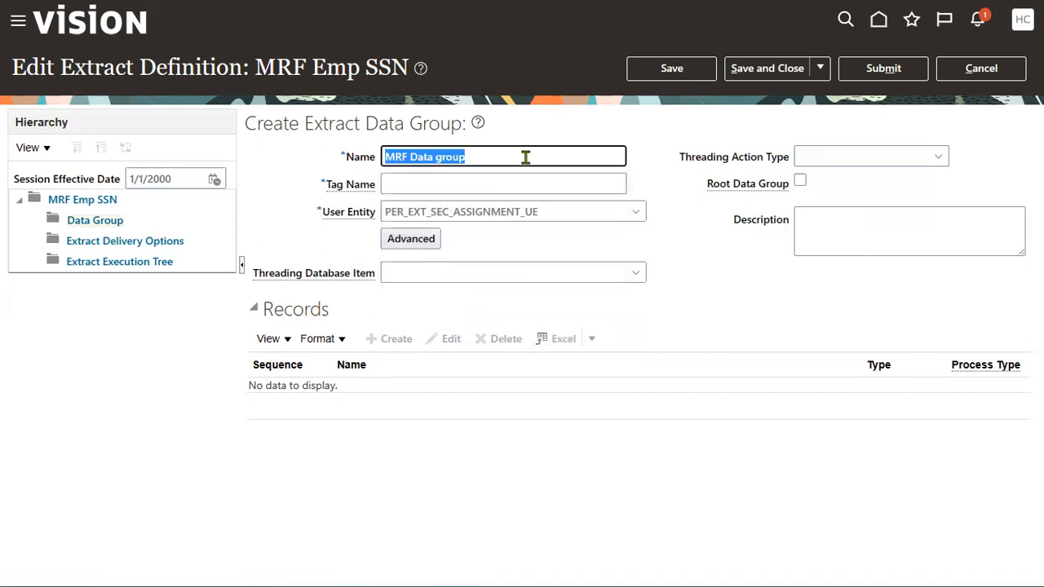
{"action": "key", "text": "Tab"}
{"action": "key", "text": "ctrl+v"}
{"action": "key", "text": "Tab"}
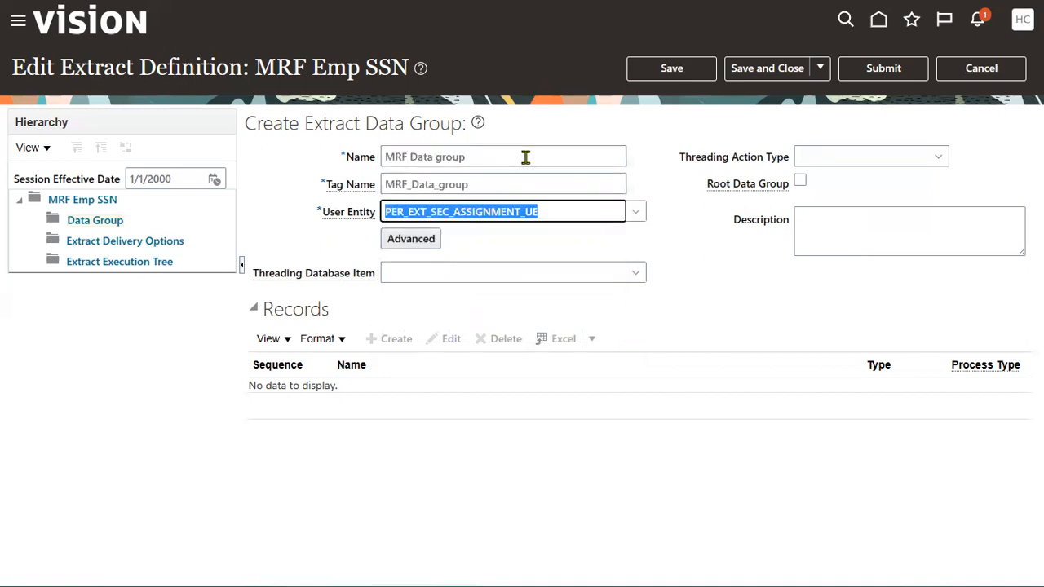
{"action": "left_click_drag", "start_coordinate": [367, 123], "coordinate": [454, 128]}
{"action": "mouse_move", "coordinate": [351, 218]}
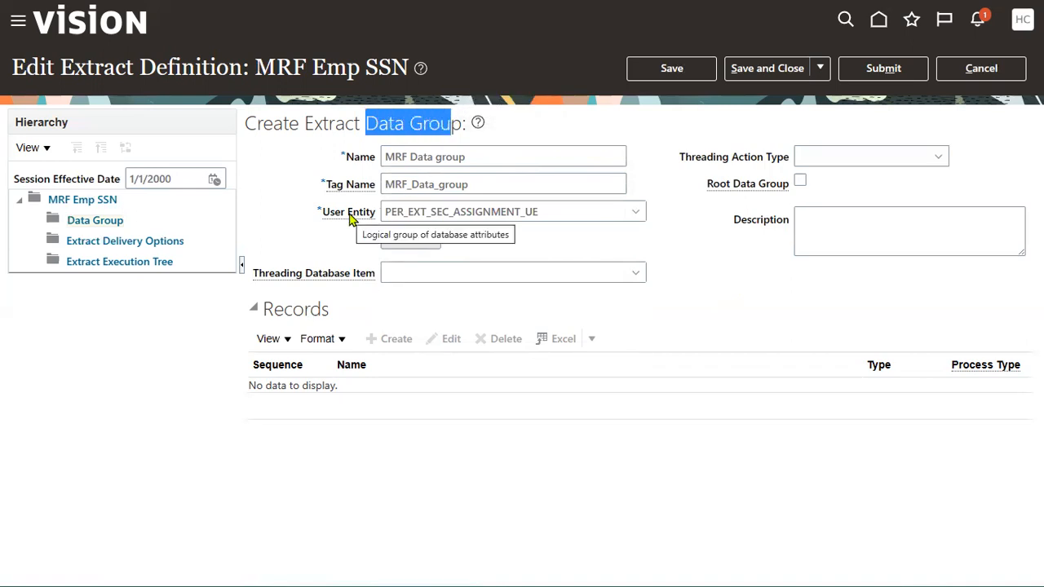
{"action": "left_click", "coordinate": [351, 219]}
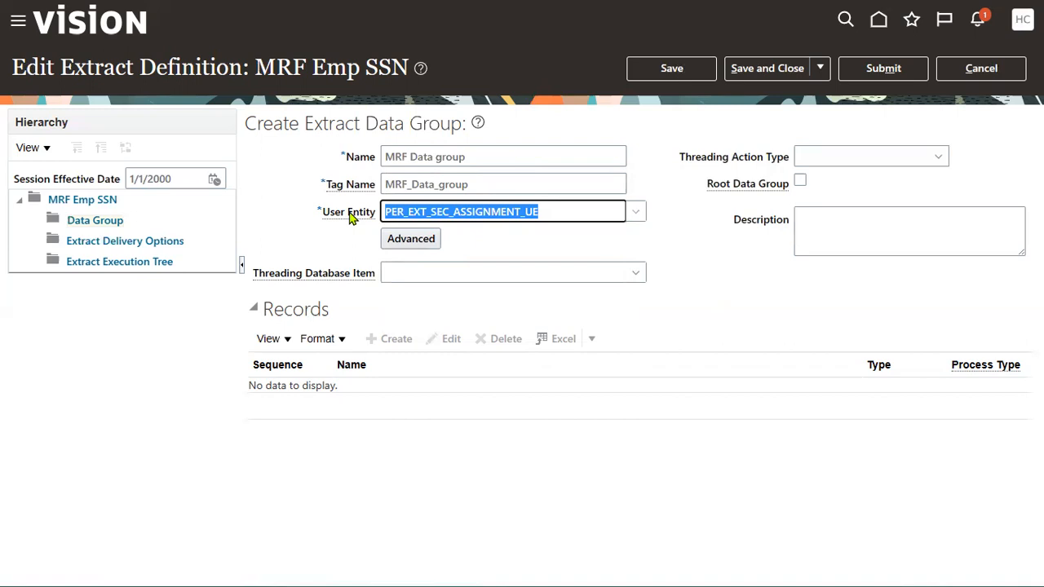
- Review the required extract columns in the Notes file in Notepad and return to the data group in Oracle Fusion
{"action": "left_click", "coordinate": [685, 243]}
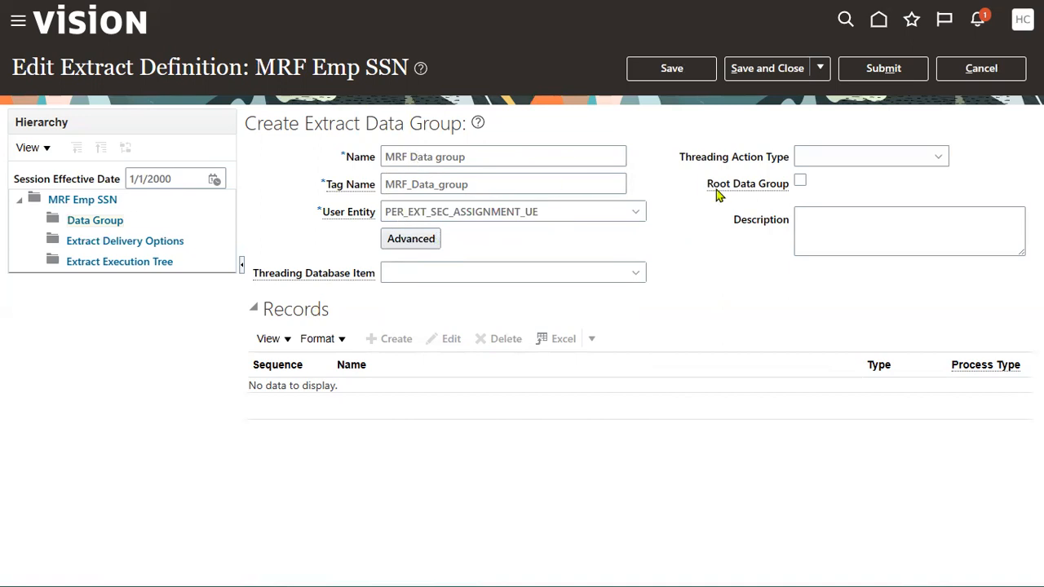
{"action": "mouse_move", "coordinate": [732, 193]}
{"action": "mouse_move", "coordinate": [364, 221]}
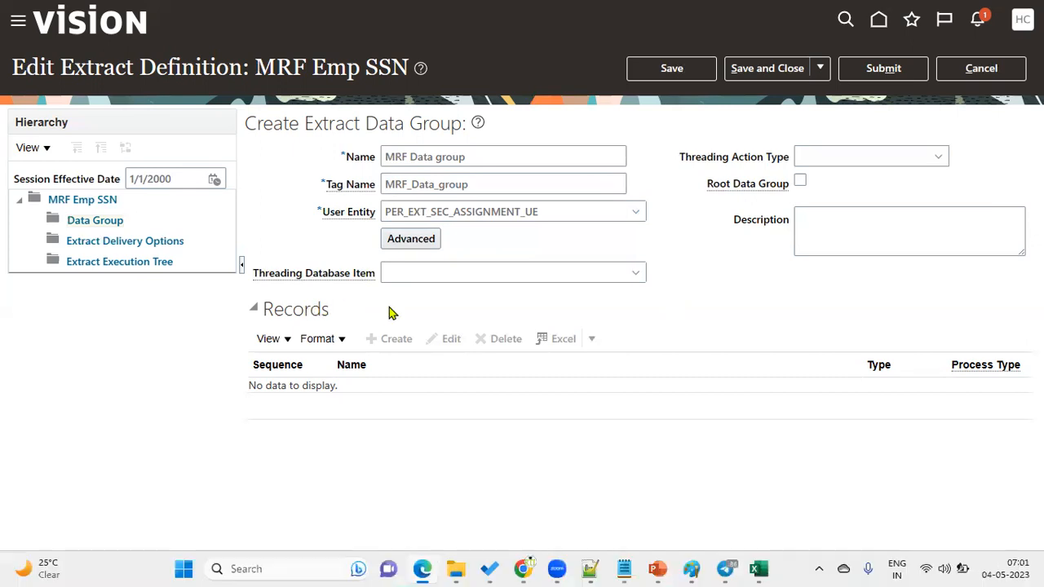
{"action": "key", "text": "alt+Tab"}
{"action": "left_click_drag", "start_coordinate": [144, 361], "coordinate": [11, 283]}
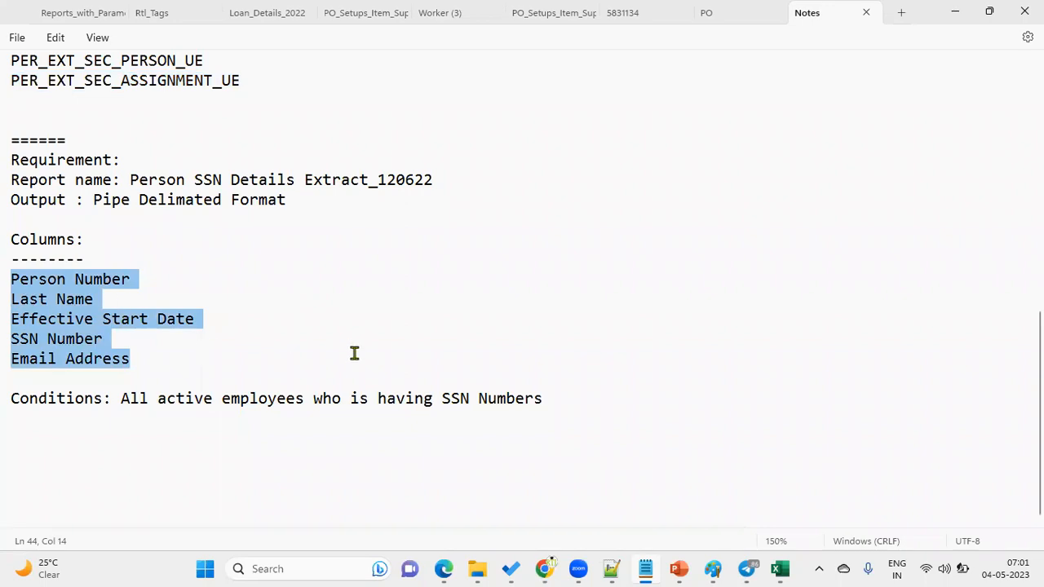
{"action": "key", "text": "alt+Tab"}
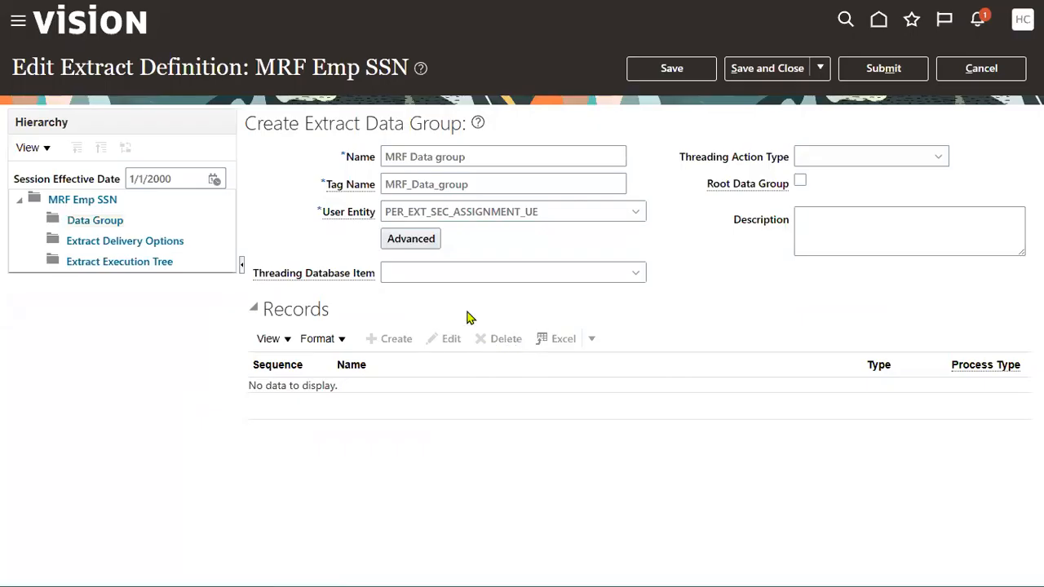
- Save the new MRF Data group and review its user entity and filter criteria section
{"action": "left_click", "coordinate": [703, 72]}
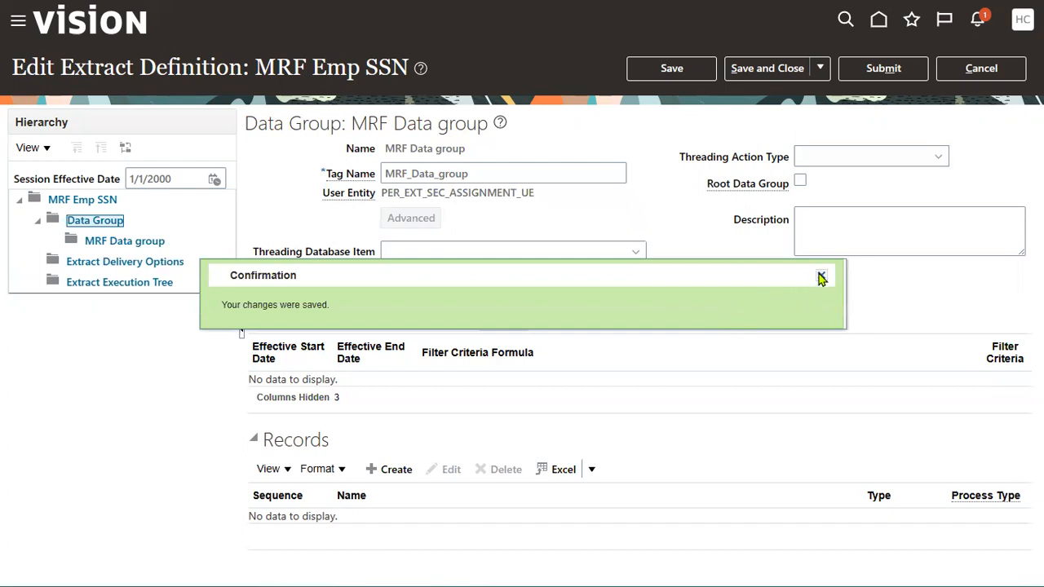
{"action": "left_click", "coordinate": [821, 274]}
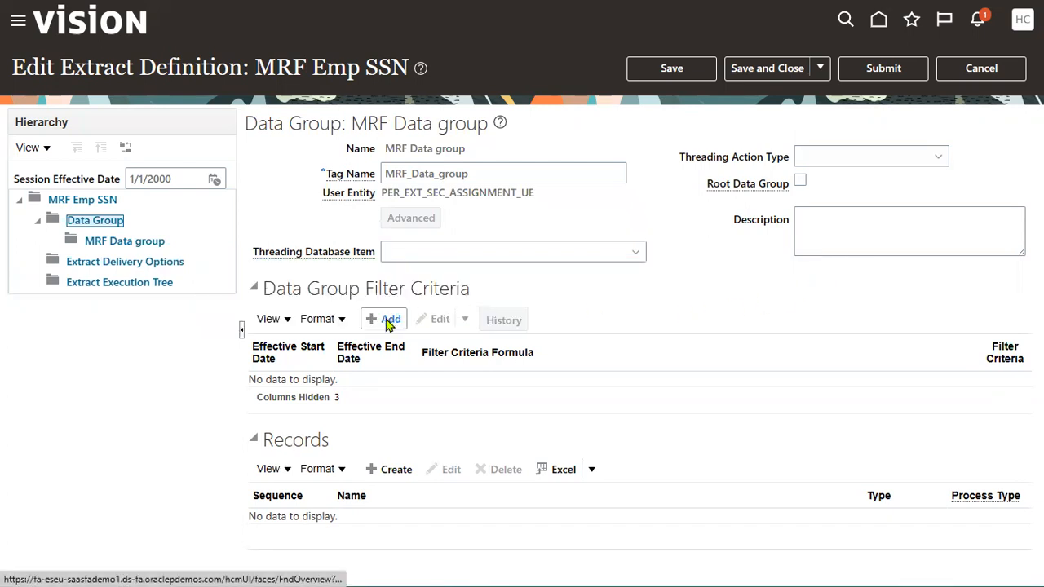
{"action": "left_click_drag", "start_coordinate": [263, 288], "coordinate": [482, 298]}
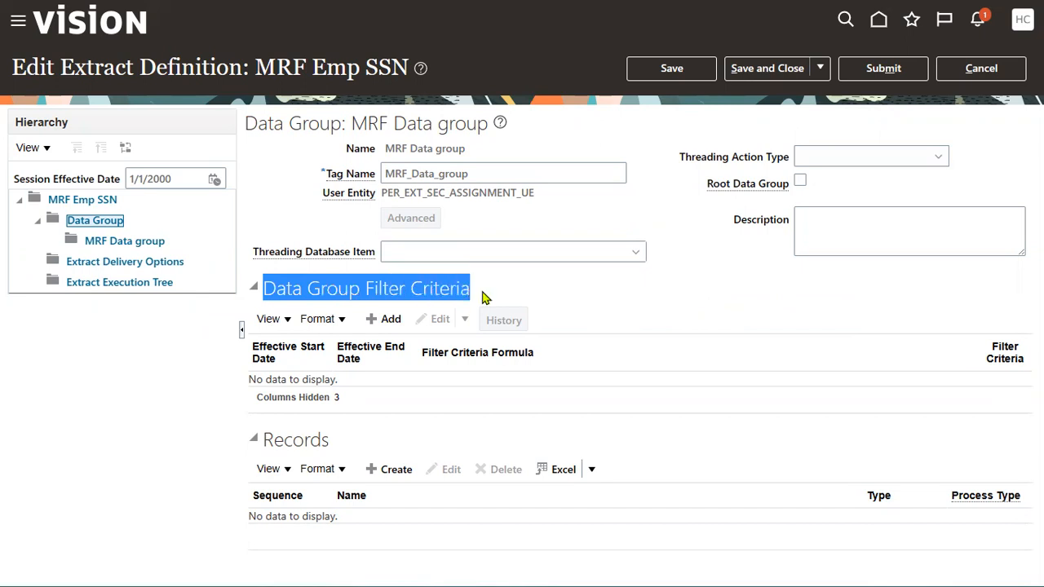
{"action": "left_click", "coordinate": [635, 299]}
{"action": "left_click_drag", "start_coordinate": [384, 193], "coordinate": [536, 198]}
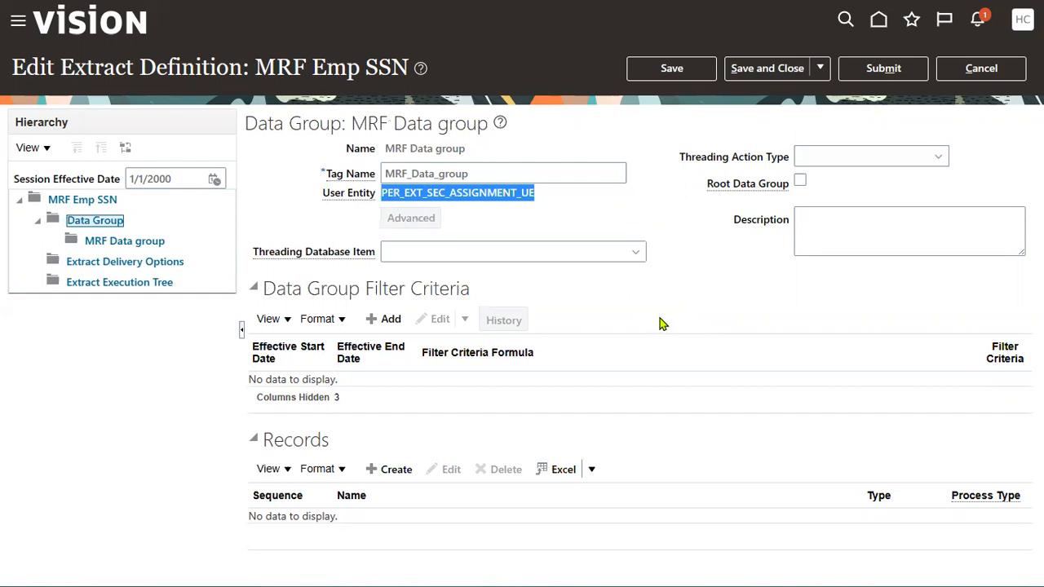
{"action": "left_click", "coordinate": [563, 310]}
{"action": "left_click_drag", "start_coordinate": [267, 289], "coordinate": [479, 298]}
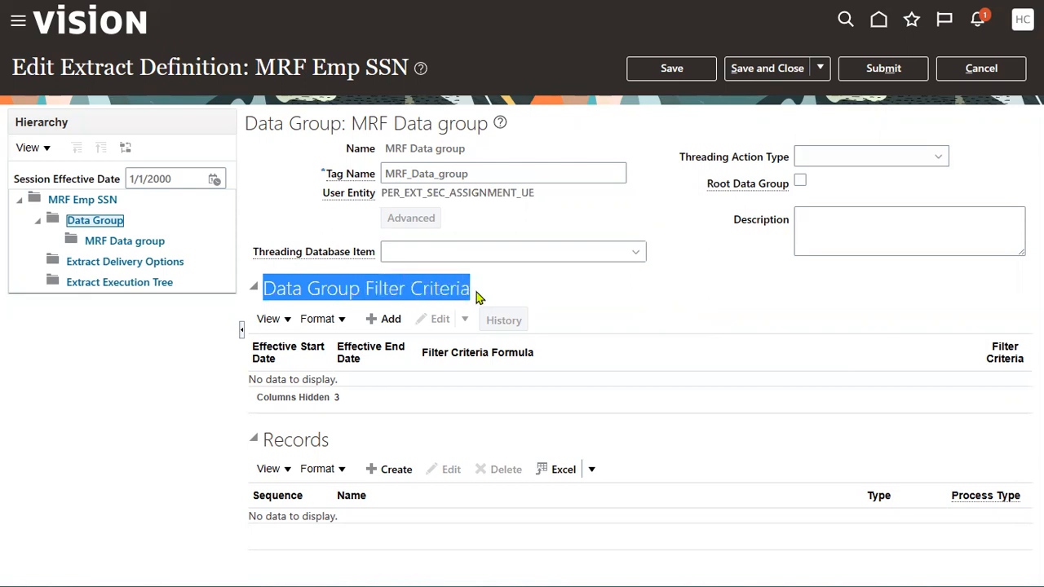
{"action": "left_click", "coordinate": [569, 298]}
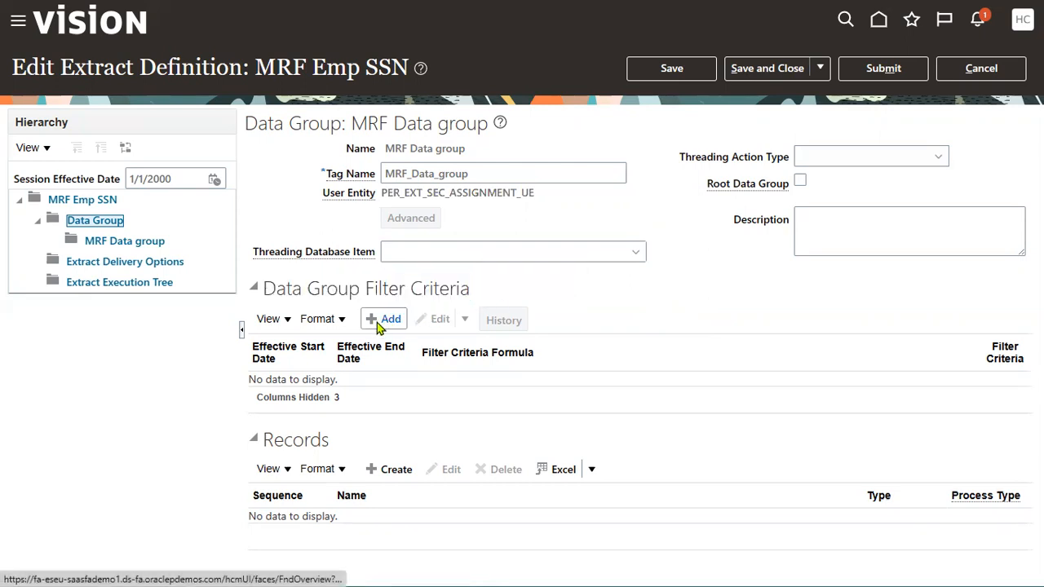
- Add a filter criteria row to the data group without a formula and open its condition for editing
{"action": "left_click", "coordinate": [382, 321]}
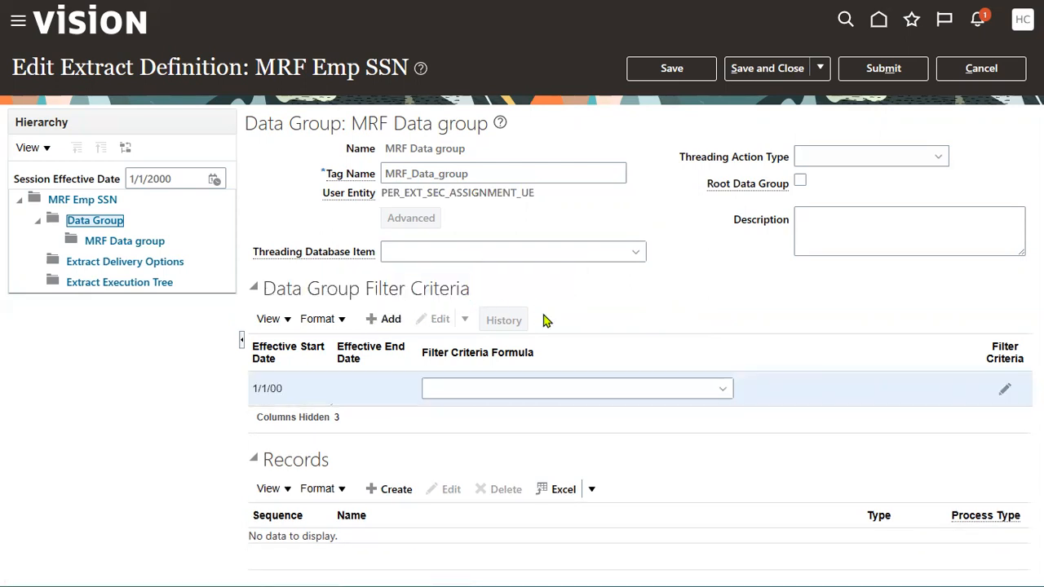
{"action": "left_click", "coordinate": [723, 390]}
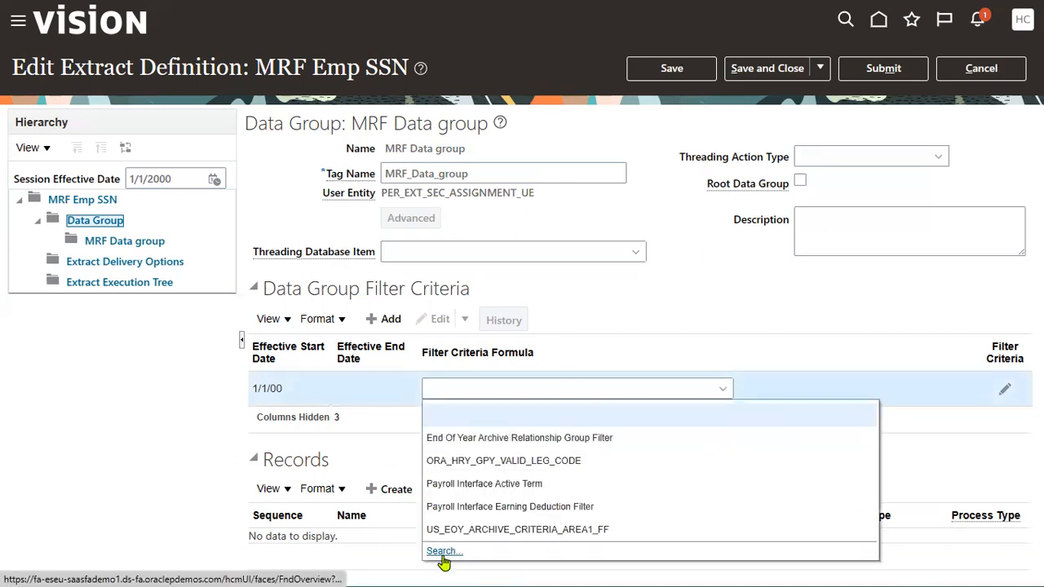
{"action": "left_click", "coordinate": [722, 313]}
{"action": "left_click", "coordinate": [1005, 389]}
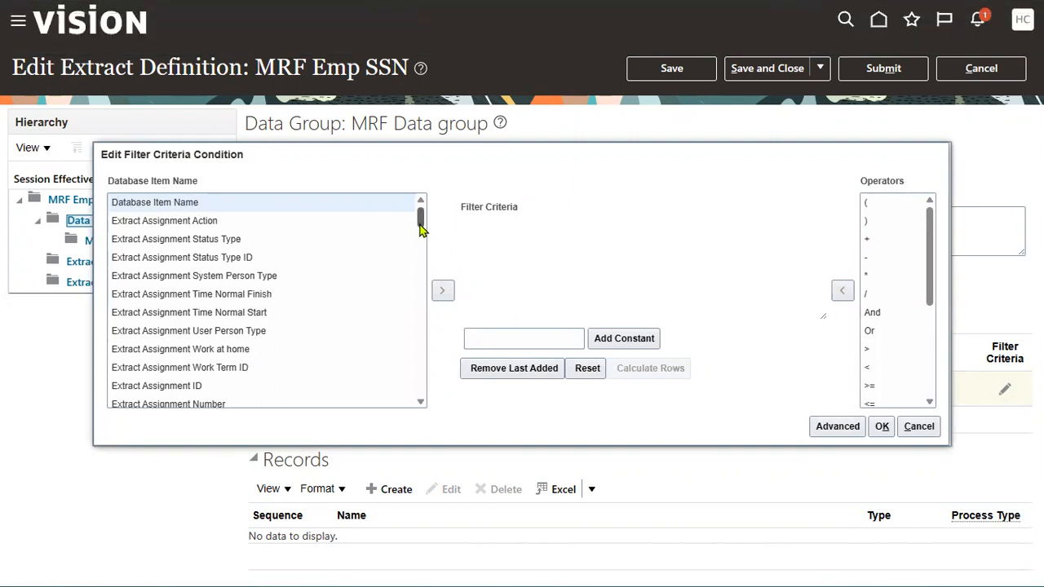
- Look through the database items and add Extract Assignment Type to the filter condition
{"action": "left_click_drag", "start_coordinate": [421, 229], "coordinate": [428, 253]}
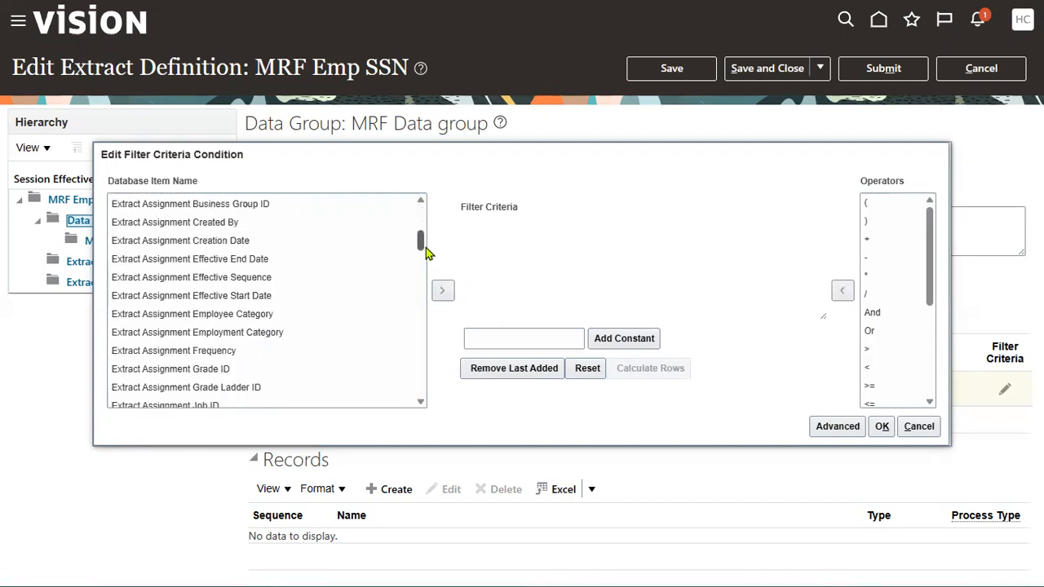
{"action": "left_click_drag", "start_coordinate": [427, 254], "coordinate": [430, 264]}
{"action": "left_click_drag", "start_coordinate": [430, 263], "coordinate": [430, 229]}
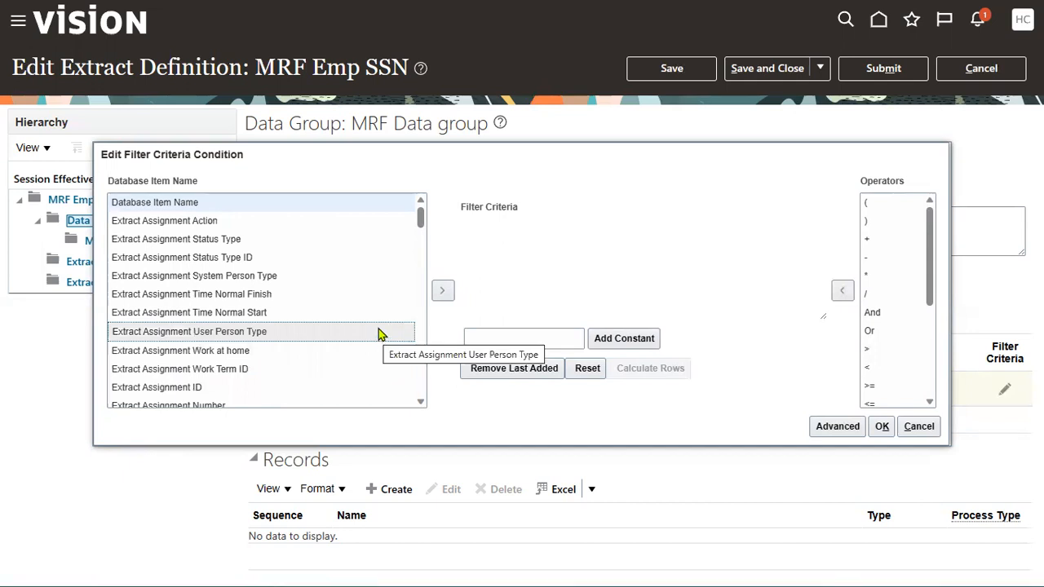
{"action": "scroll", "coordinate": [383, 328], "scroll_direction": "down", "scroll_amount": 1}
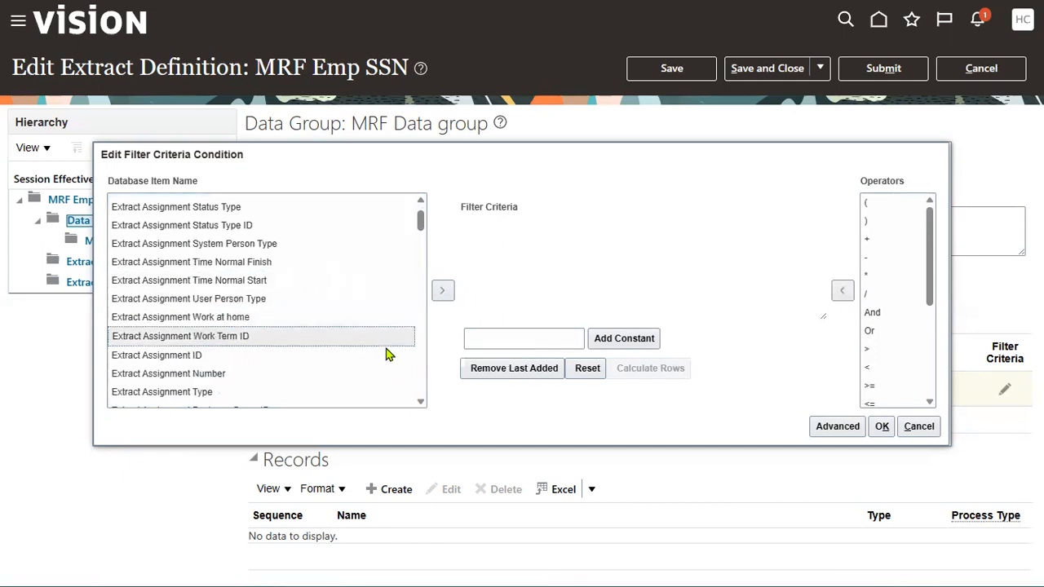
{"action": "scroll", "coordinate": [388, 349], "scroll_direction": "down", "scroll_amount": 2}
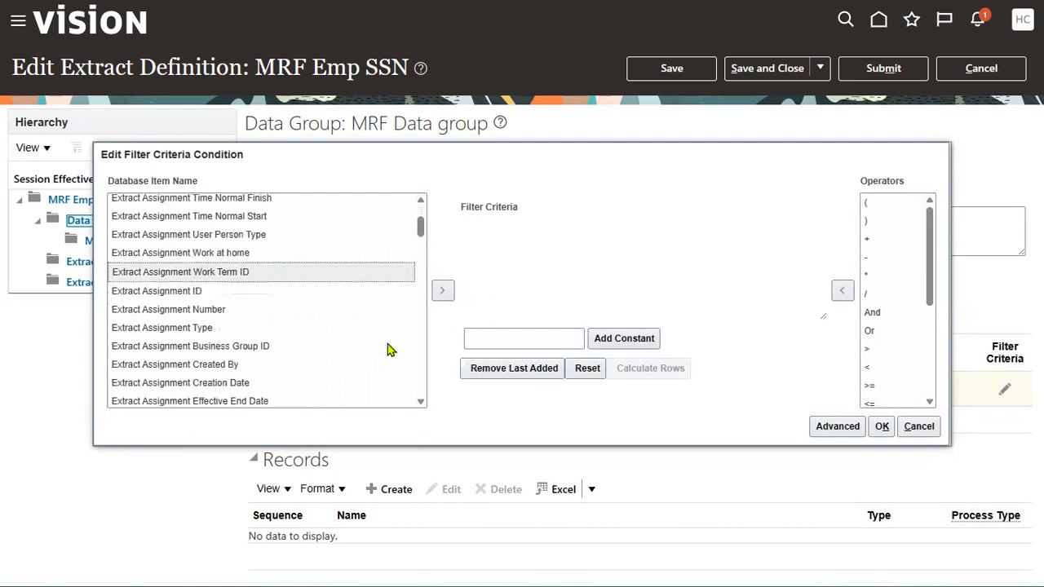
{"action": "scroll", "coordinate": [388, 349], "scroll_direction": "down", "scroll_amount": 1}
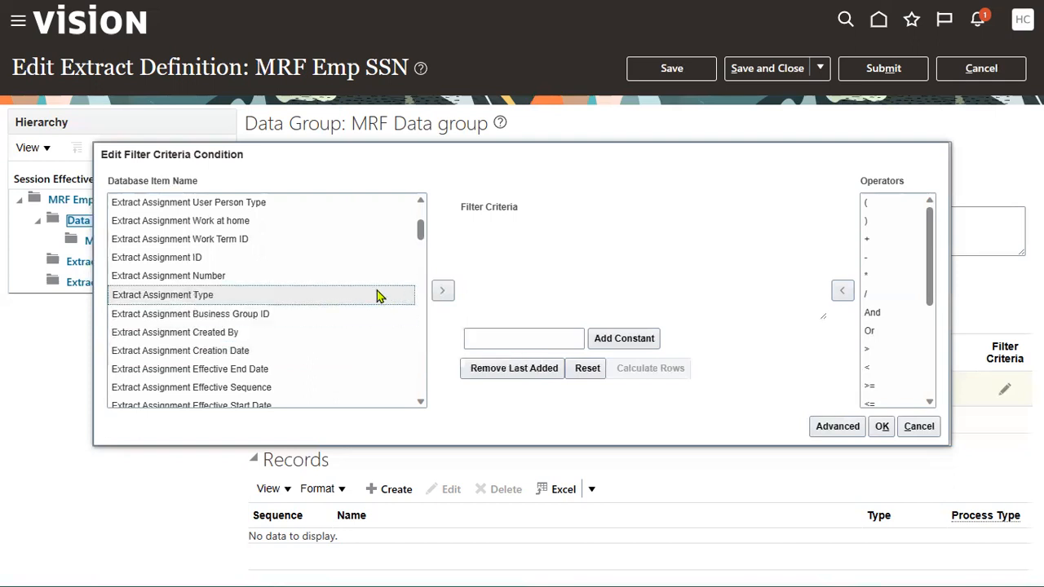
{"action": "left_click", "coordinate": [282, 295]}
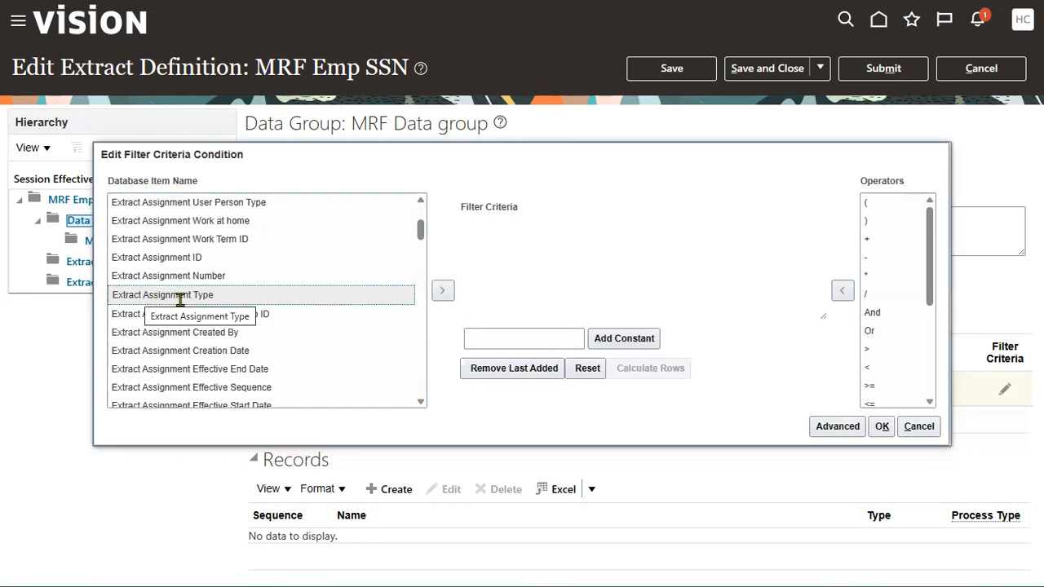
{"action": "left_click", "coordinate": [443, 290]}
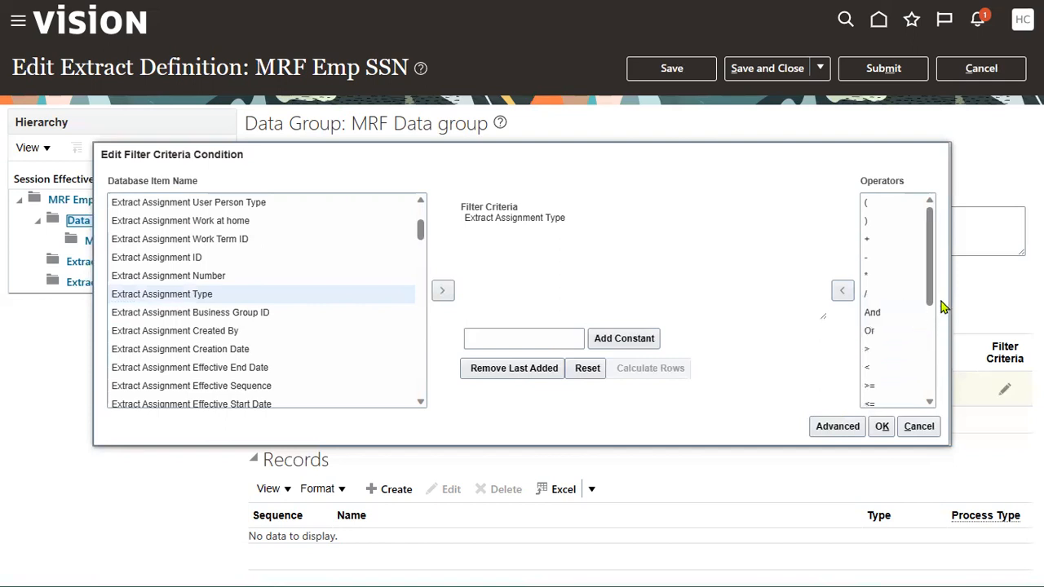
- Complete the assignment type comparison with the = operator and the constant 'E'
{"action": "left_click_drag", "start_coordinate": [933, 299], "coordinate": [932, 334]}
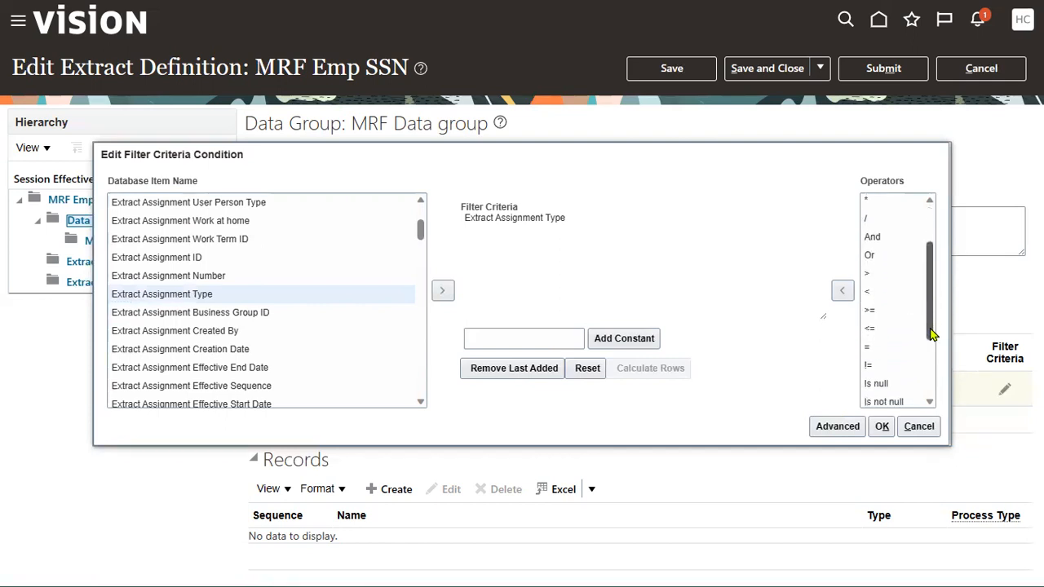
{"action": "left_click", "coordinate": [888, 348]}
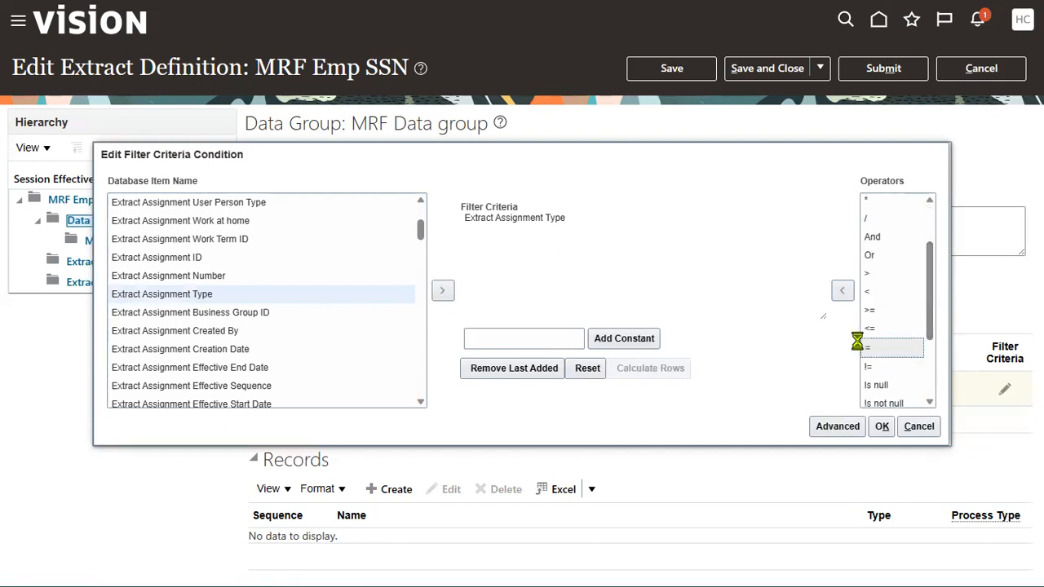
{"action": "left_click", "coordinate": [845, 292]}
{"action": "left_click", "coordinate": [551, 337]}
{"action": "type", "text": "'E"}
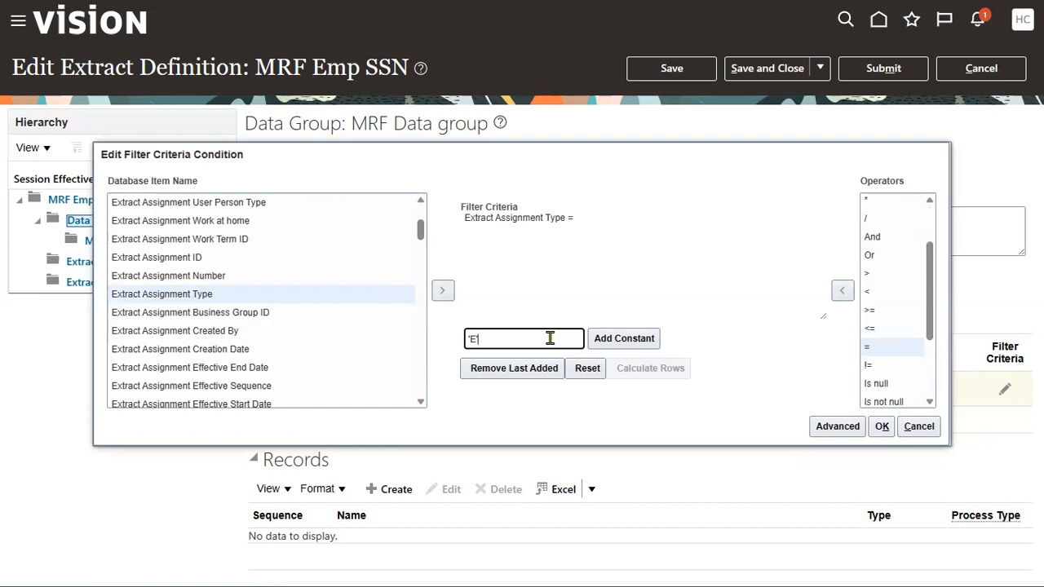
{"action": "type", "text": "'"}
{"action": "left_click", "coordinate": [612, 341]}
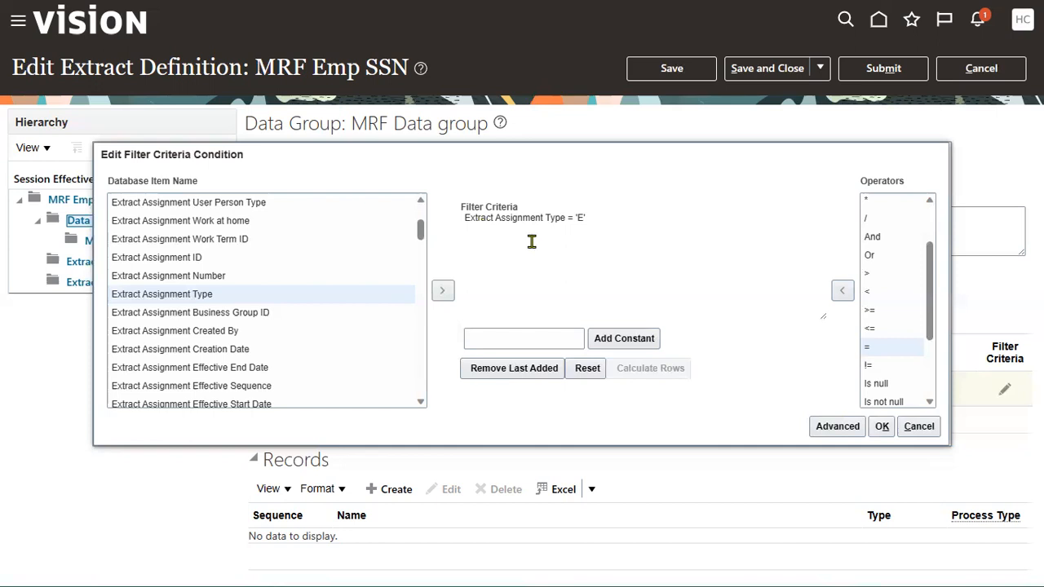
- Extend the filter condition with the And operator and the Extract Assignment Status Type database item
{"action": "left_click", "coordinate": [886, 244]}
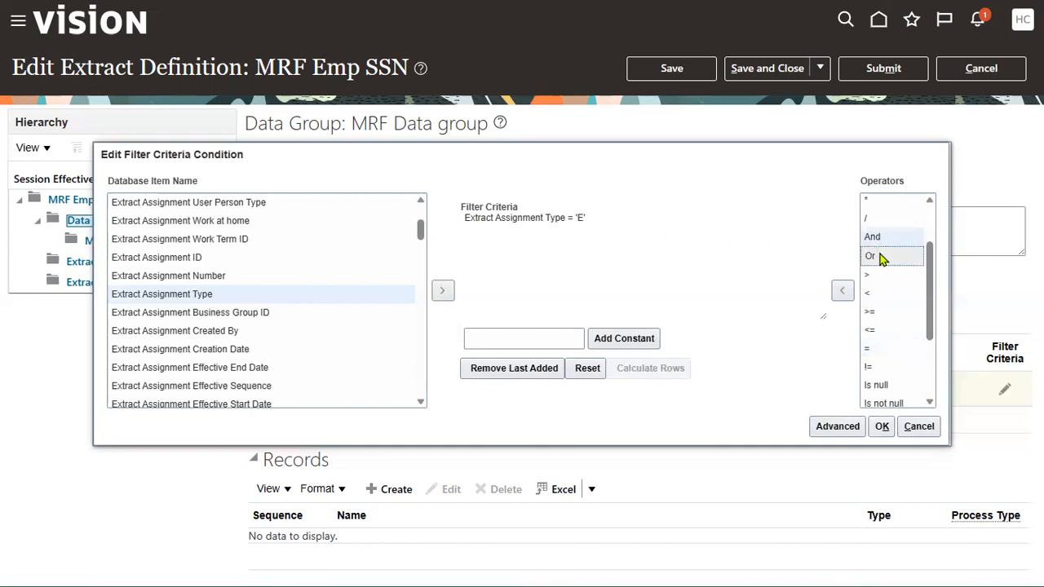
{"action": "left_click", "coordinate": [844, 294]}
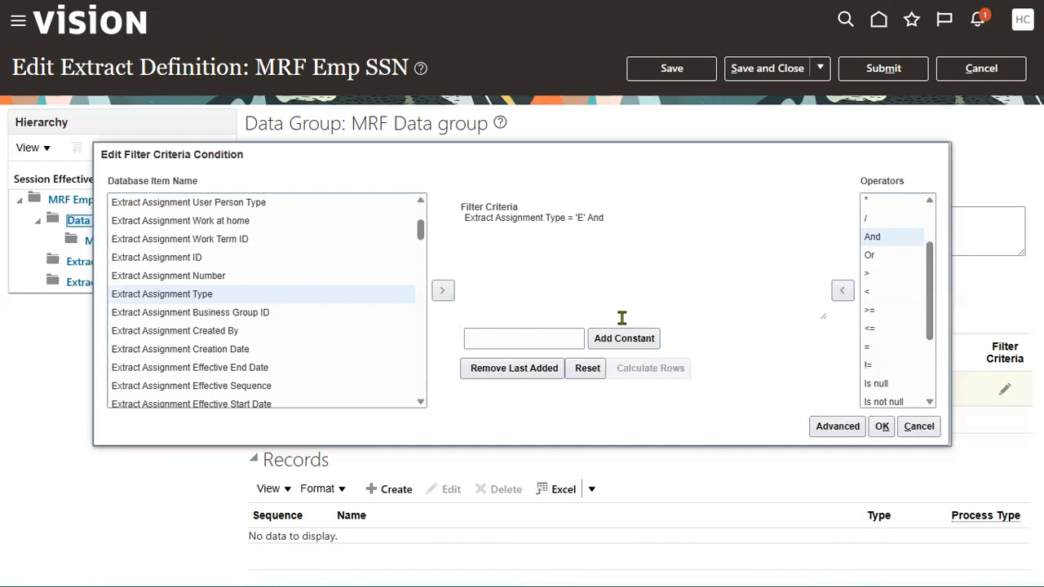
{"action": "left_click_drag", "start_coordinate": [422, 239], "coordinate": [418, 304]}
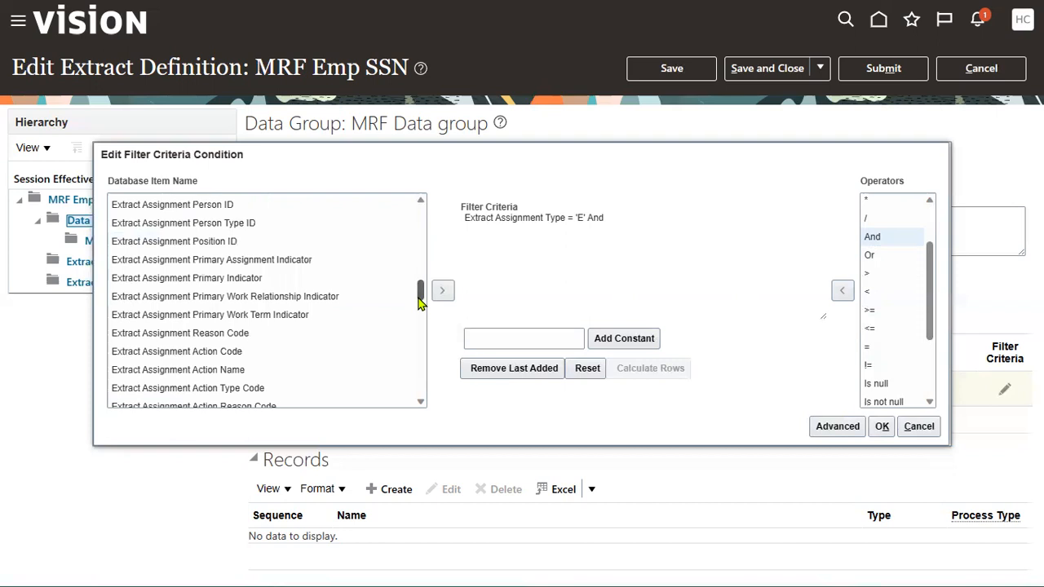
{"action": "left_click_drag", "start_coordinate": [419, 303], "coordinate": [438, 216]}
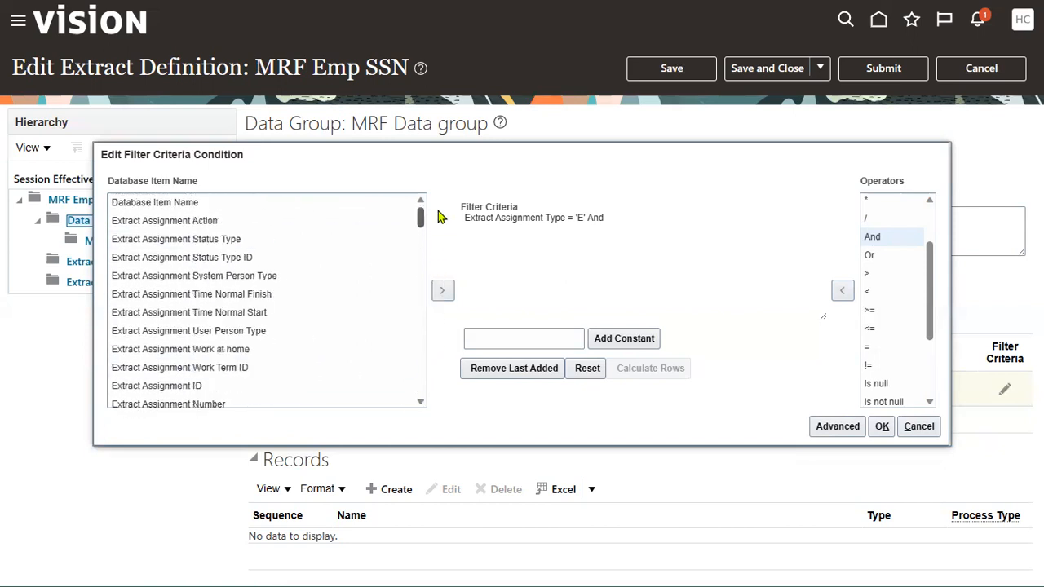
{"action": "left_click", "coordinate": [315, 243]}
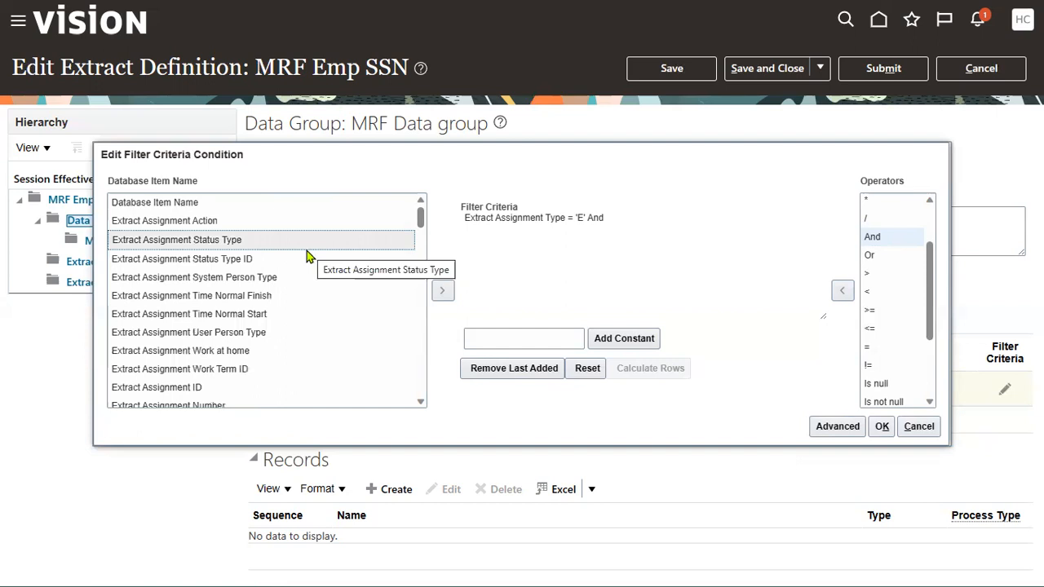
{"action": "left_click", "coordinate": [301, 259]}
{"action": "left_click", "coordinate": [302, 270]}
{"action": "left_click", "coordinate": [298, 256]}
{"action": "left_click", "coordinate": [292, 241]}
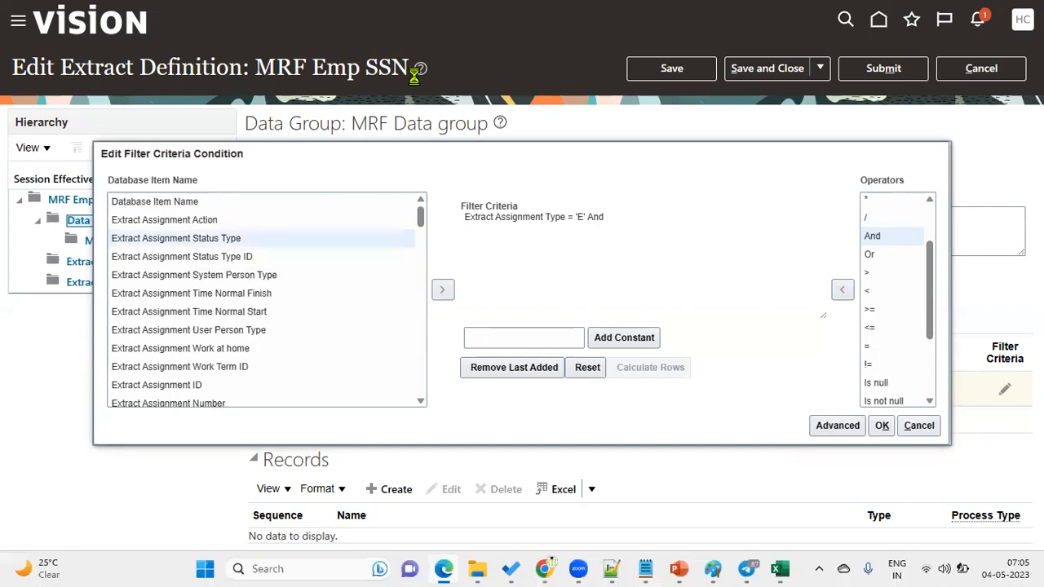
{"action": "left_click", "coordinate": [239, 258]}
{"action": "left_click", "coordinate": [226, 240]}
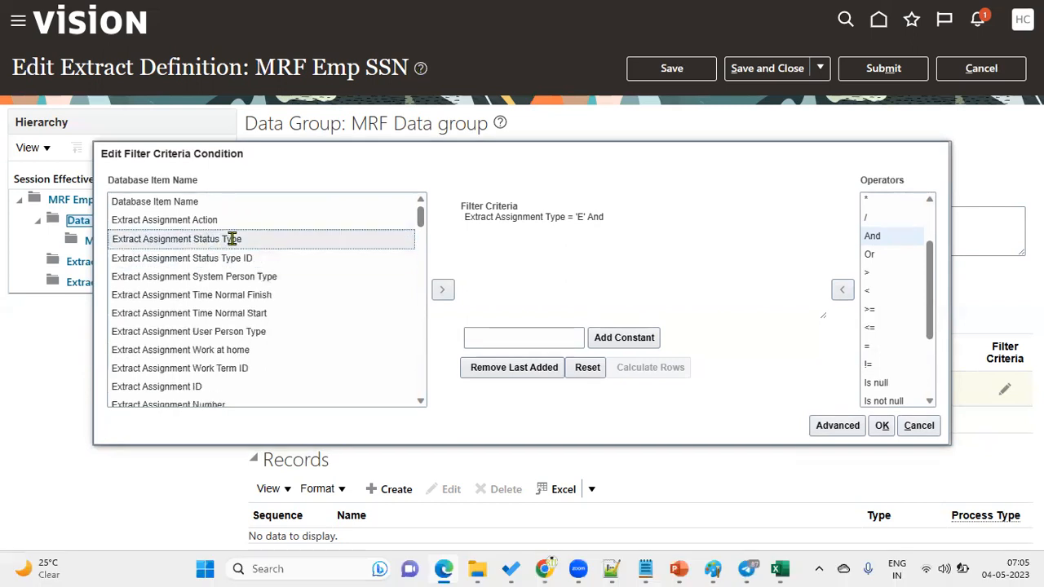
{"action": "left_click", "coordinate": [442, 290]}
- Add the constant 'ACTIVE' after Extract Assignment Status Type in the filter condition
{"action": "left_click", "coordinate": [554, 341]}
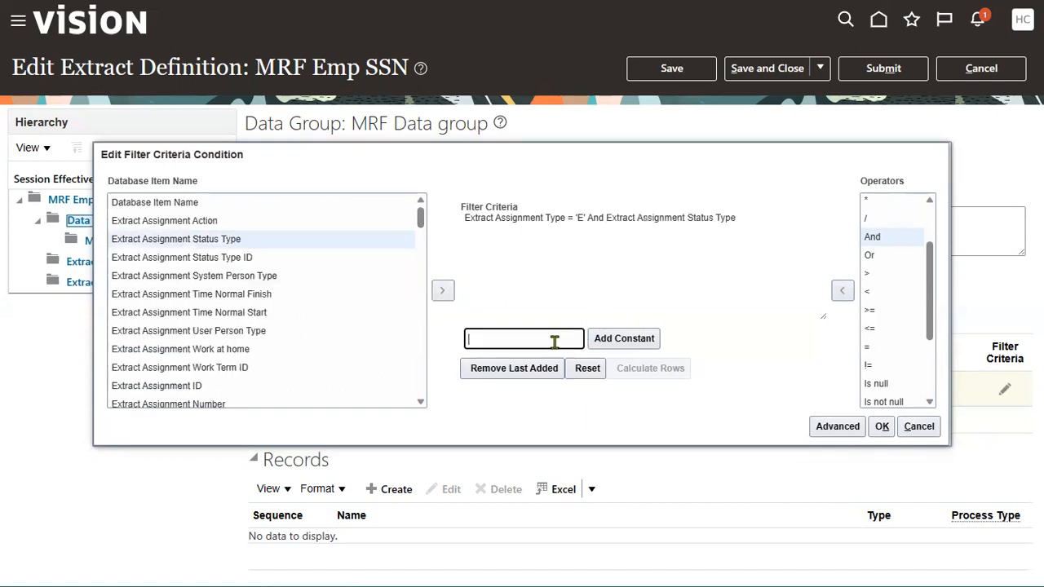
{"action": "type", "text": "'ACTIVE'"}
{"action": "left_click", "coordinate": [625, 339]}
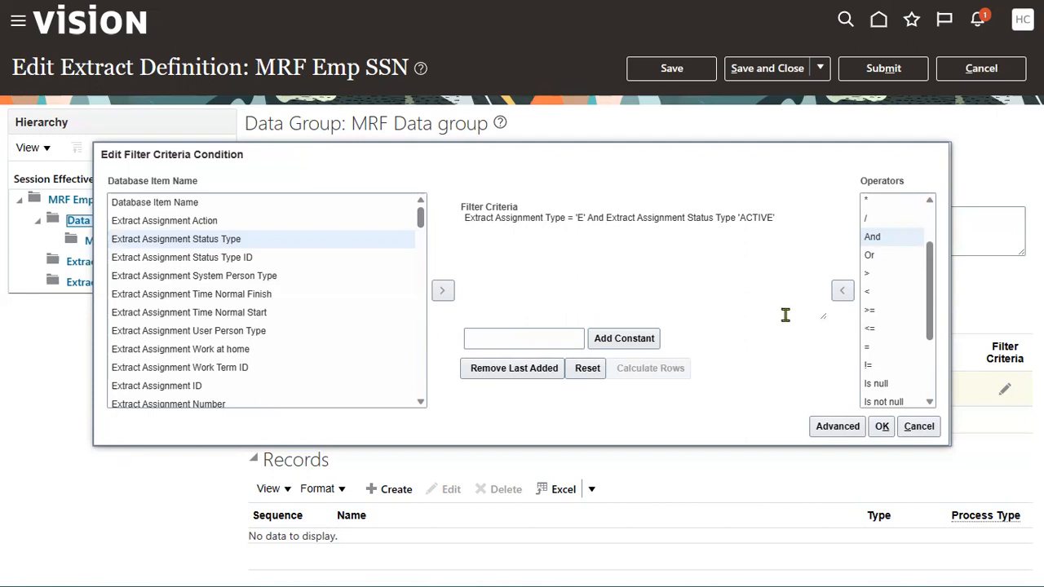
- Switch the filter condition to its advanced SQL form and validate it
{"action": "left_click", "coordinate": [836, 430]}
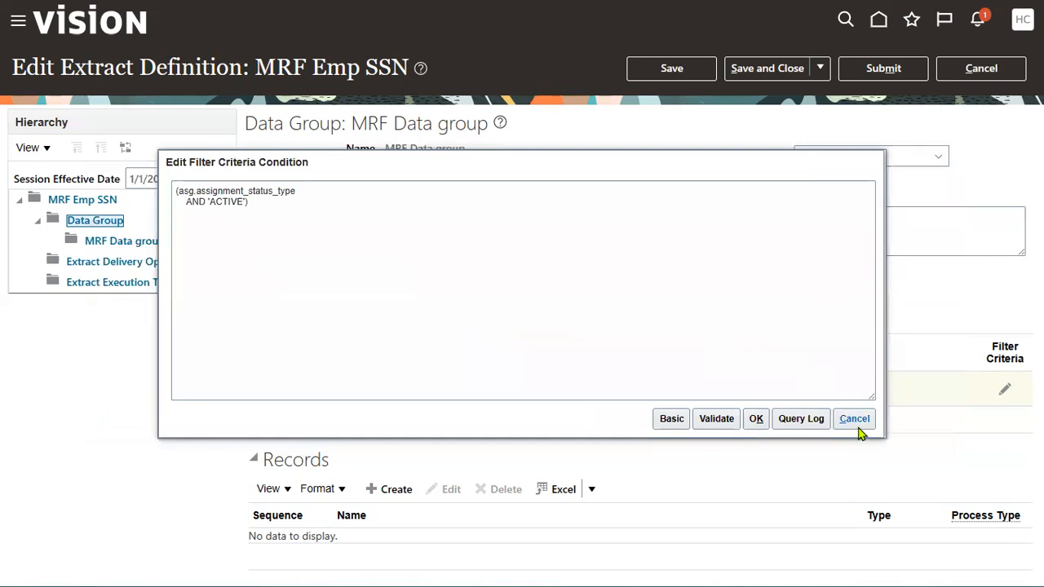
{"action": "left_click", "coordinate": [729, 426]}
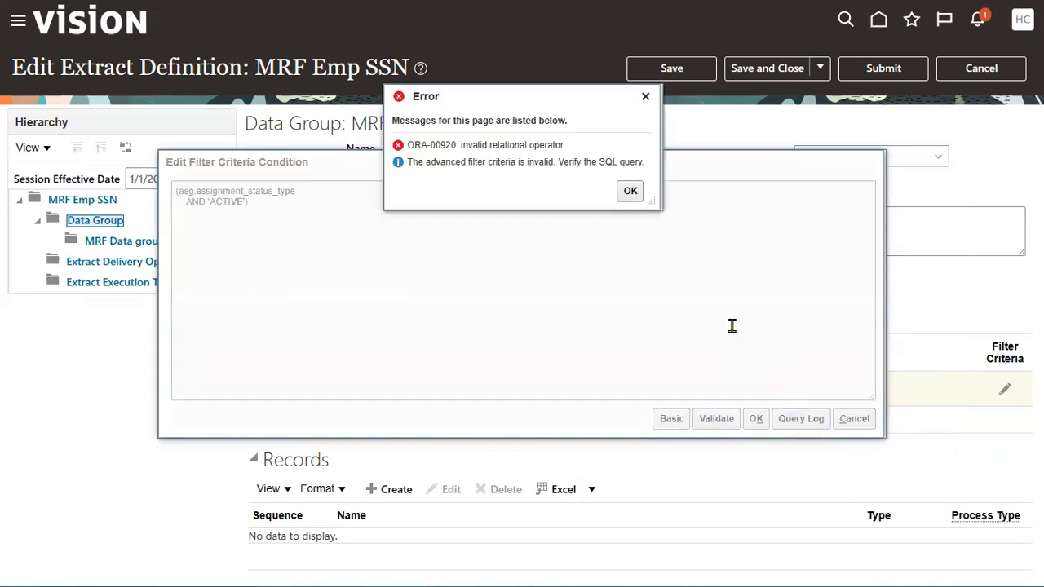
- Dismiss the validation error, view the downloaded Execution_log.txt for the filter query, and close it
{"action": "left_click", "coordinate": [634, 196]}
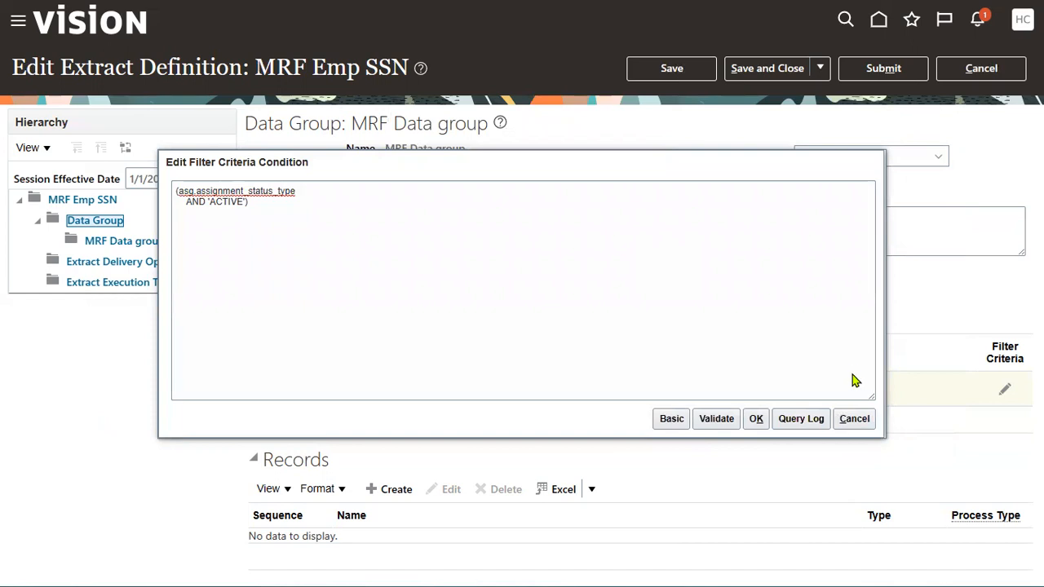
{"action": "key", "text": "ctrl+j"}
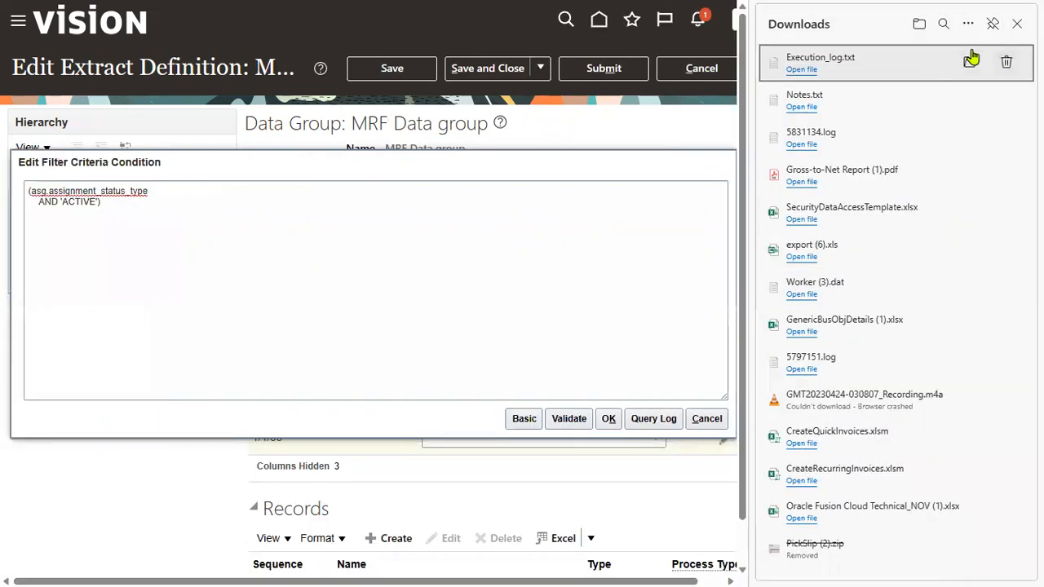
{"action": "left_click", "coordinate": [803, 70]}
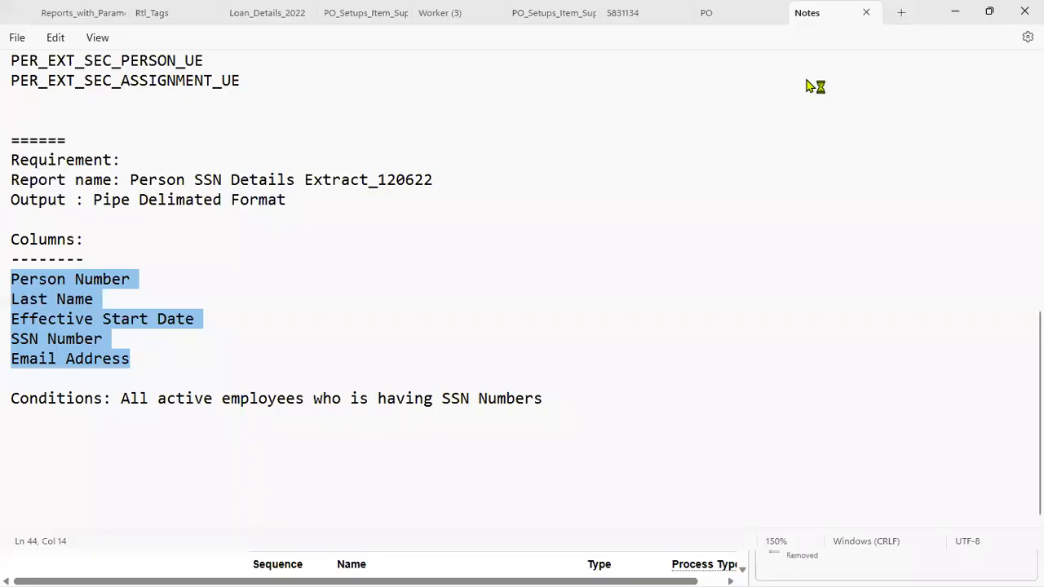
{"action": "left_click", "coordinate": [1024, 11]}
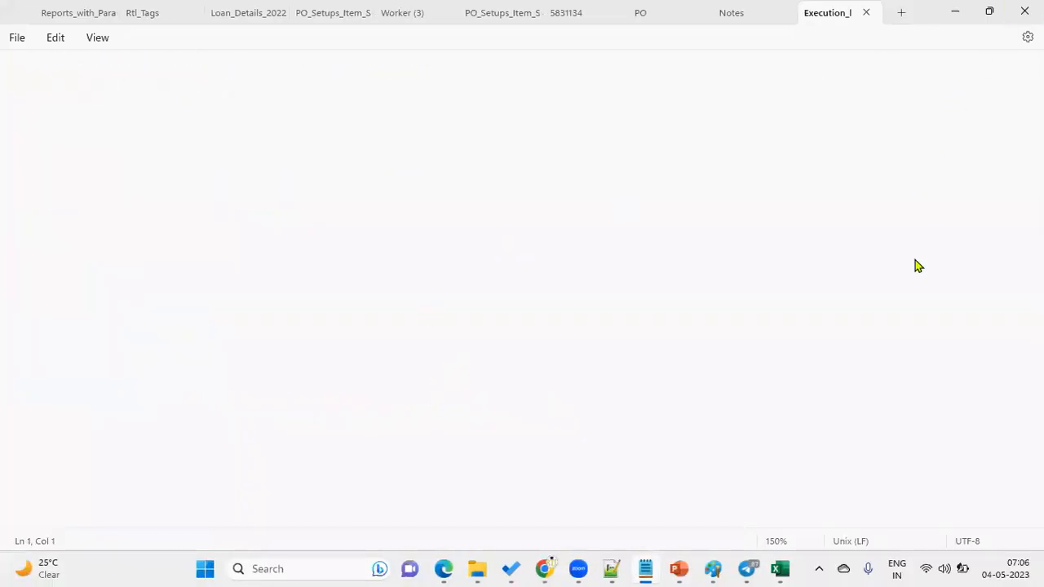
{"action": "left_click", "coordinate": [1017, 26]}
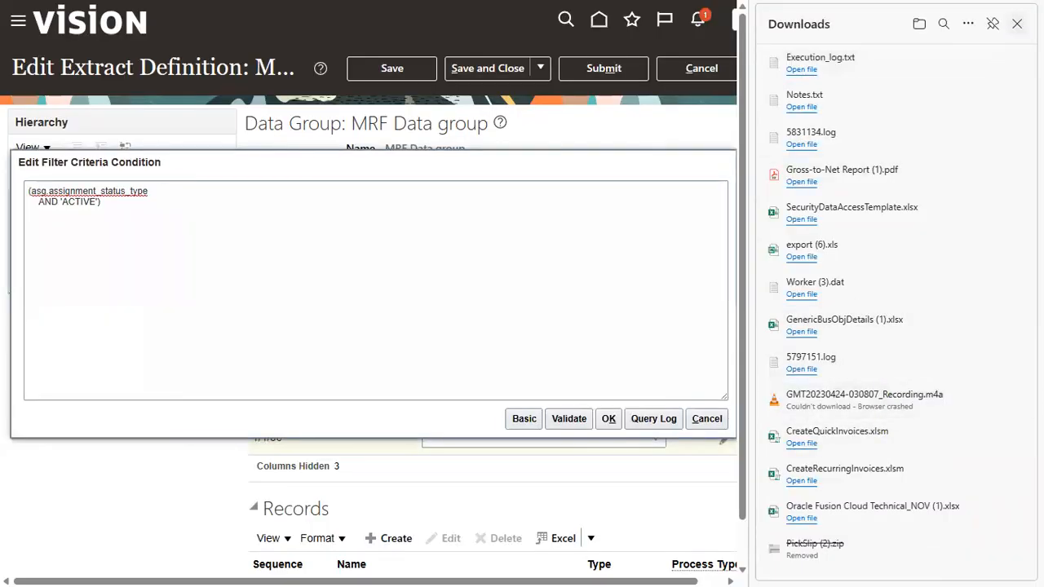
- Accept the filter condition in its basic form and save the extract definition
{"action": "left_click", "coordinate": [855, 422]}
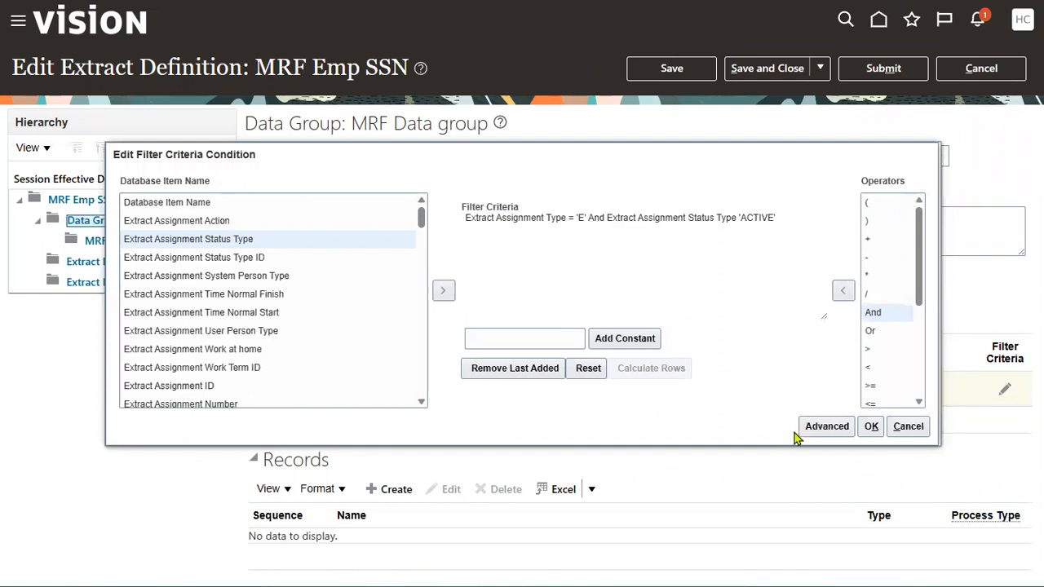
{"action": "left_click", "coordinate": [869, 427]}
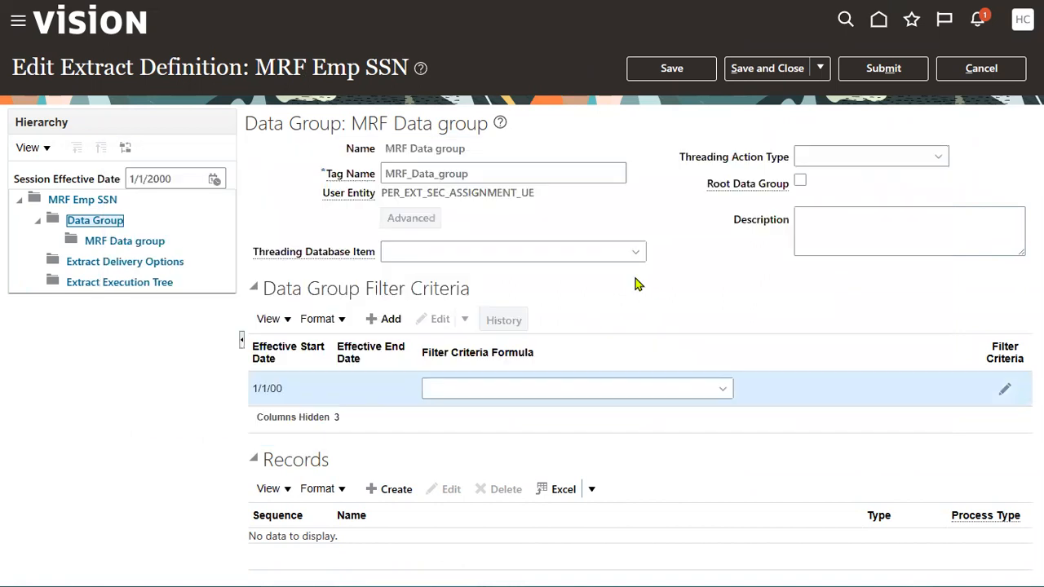
{"action": "left_click", "coordinate": [693, 71]}
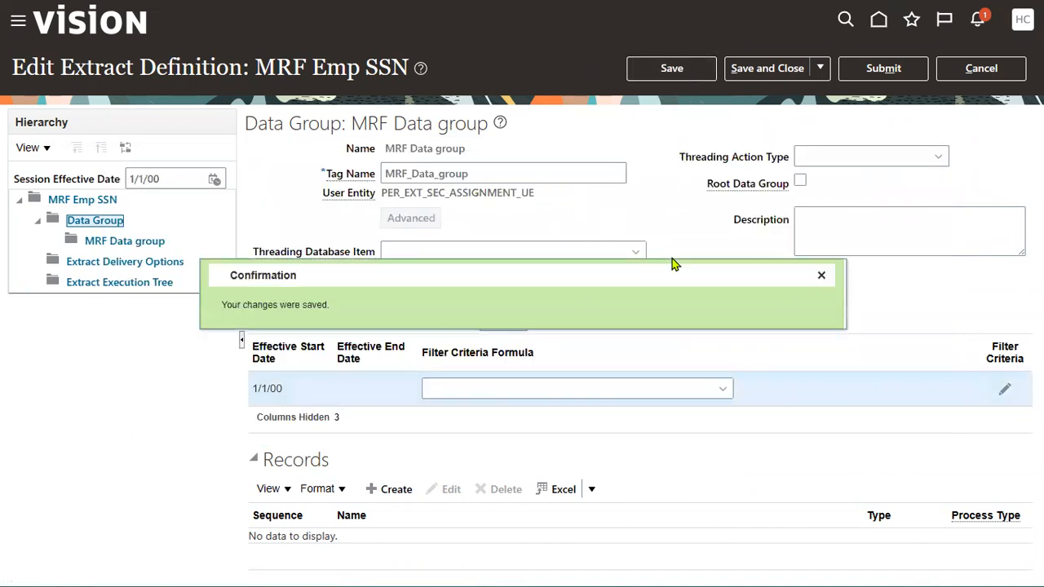
{"action": "left_click", "coordinate": [821, 275]}
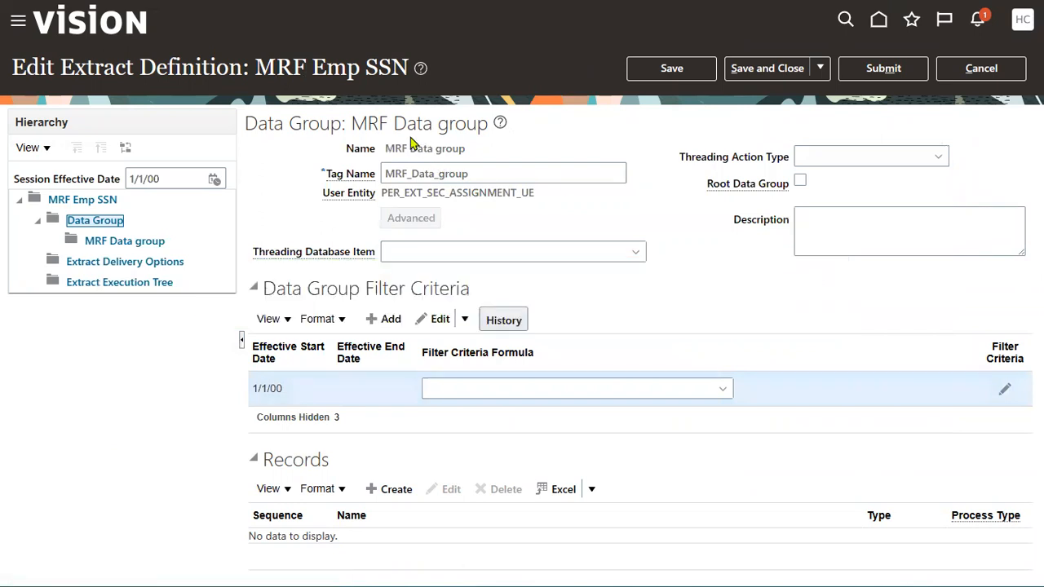
{"action": "left_click_drag", "start_coordinate": [387, 149], "coordinate": [468, 156]}
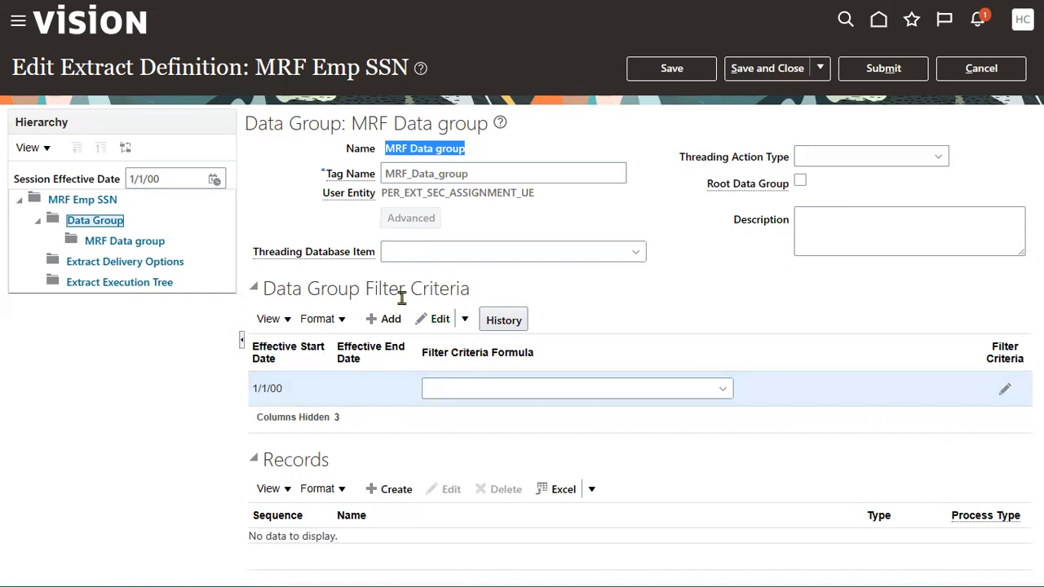
{"action": "left_click_drag", "start_coordinate": [263, 288], "coordinate": [481, 296]}
{"action": "left_click", "coordinate": [655, 301]}
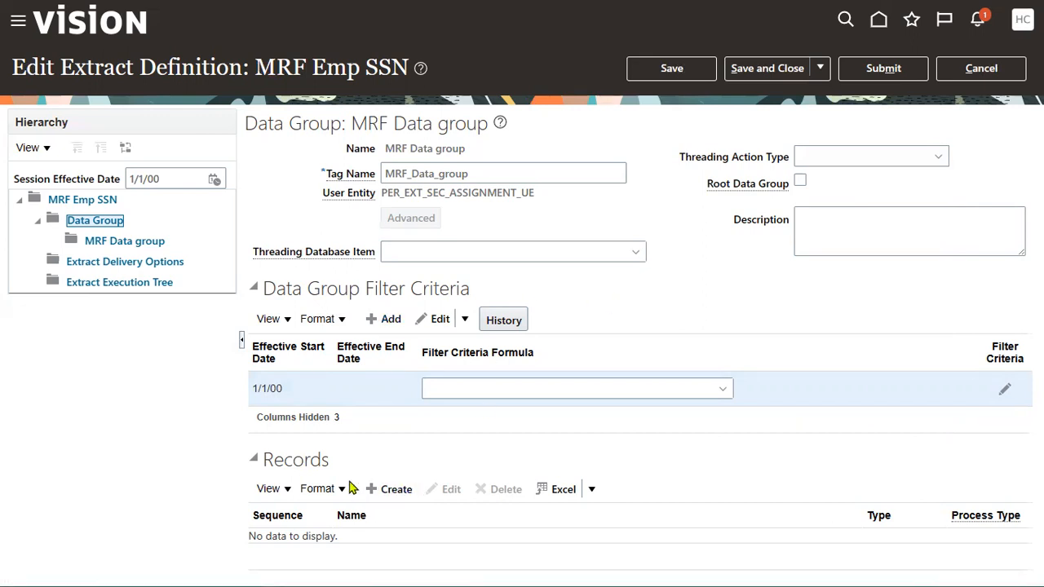
{"action": "left_click_drag", "start_coordinate": [263, 459], "coordinate": [328, 462]}
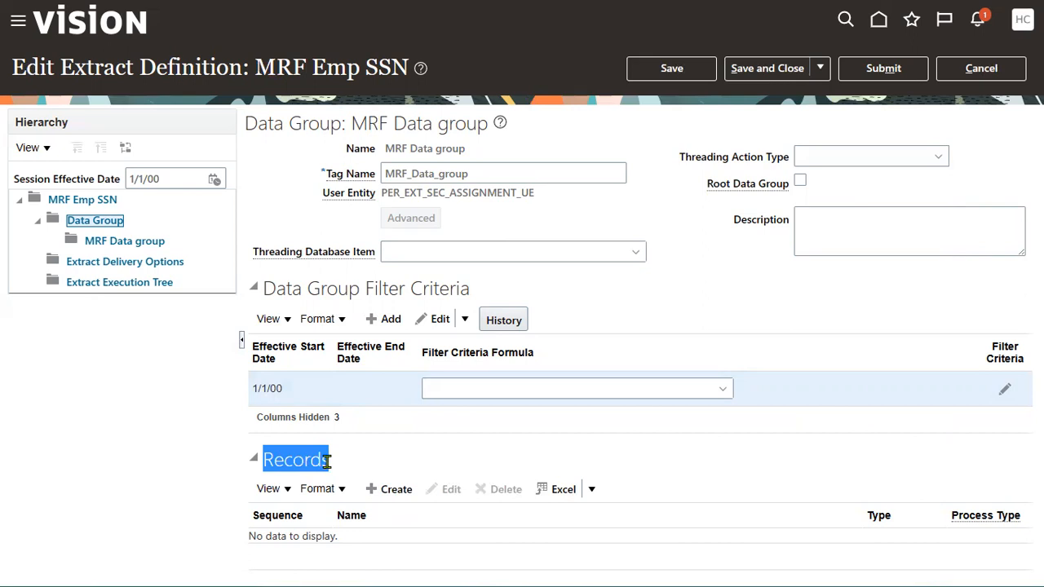
{"action": "left_click", "coordinate": [396, 467]}
- Create an extract record in MRF Data group with sequence 1, name MRF Record and tag name MRF_Record
{"action": "left_click", "coordinate": [393, 492]}
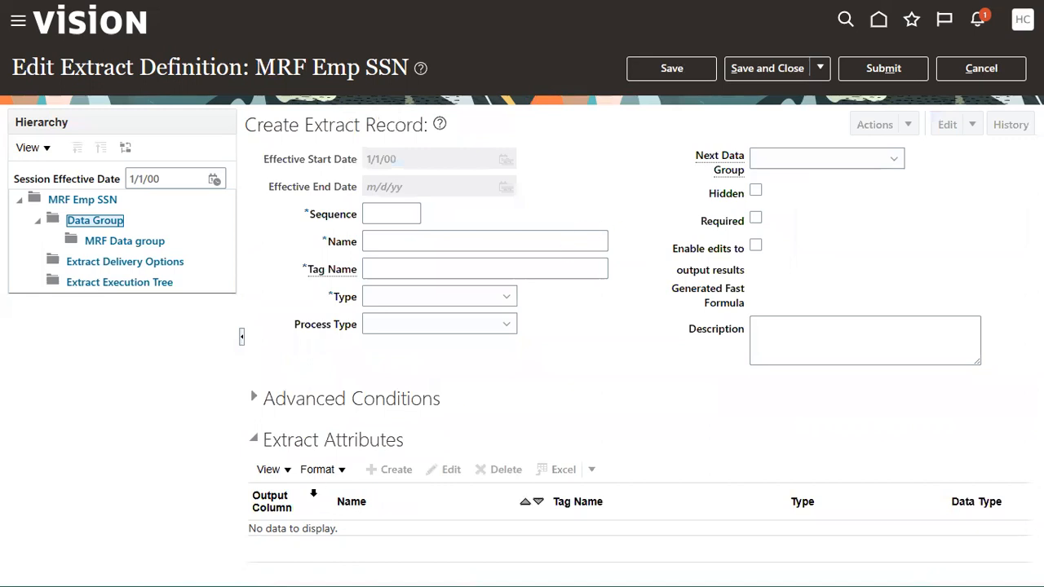
{"action": "left_click_drag", "start_coordinate": [324, 441], "coordinate": [416, 449]}
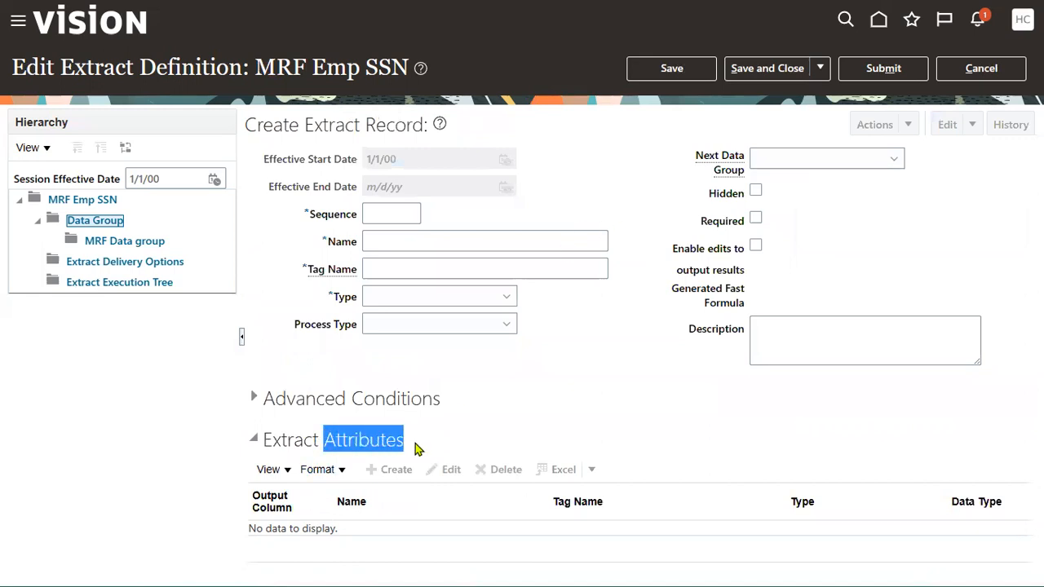
{"action": "left_click", "coordinate": [401, 214]}
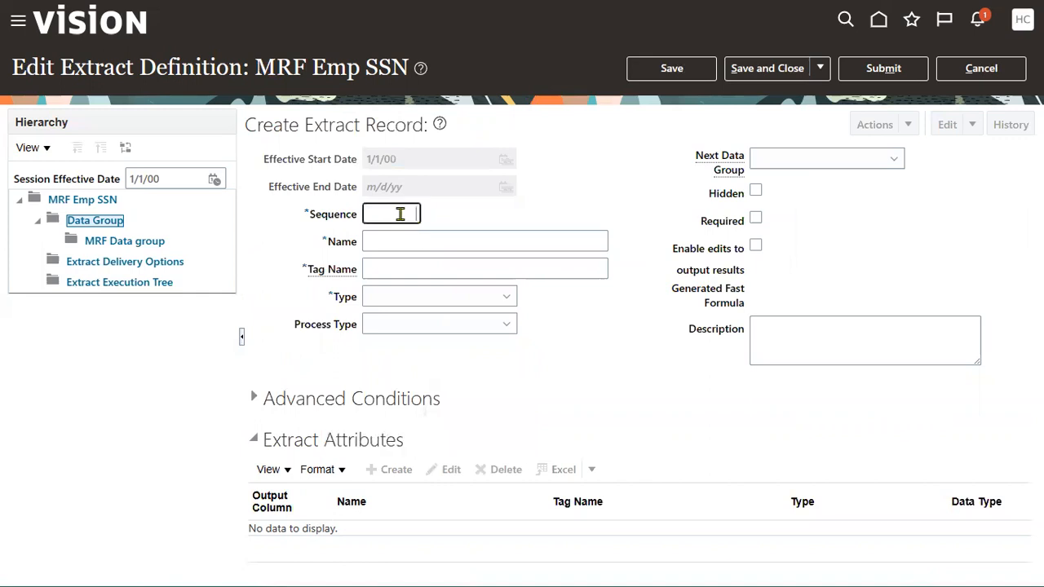
{"action": "key", "text": "Tab"}
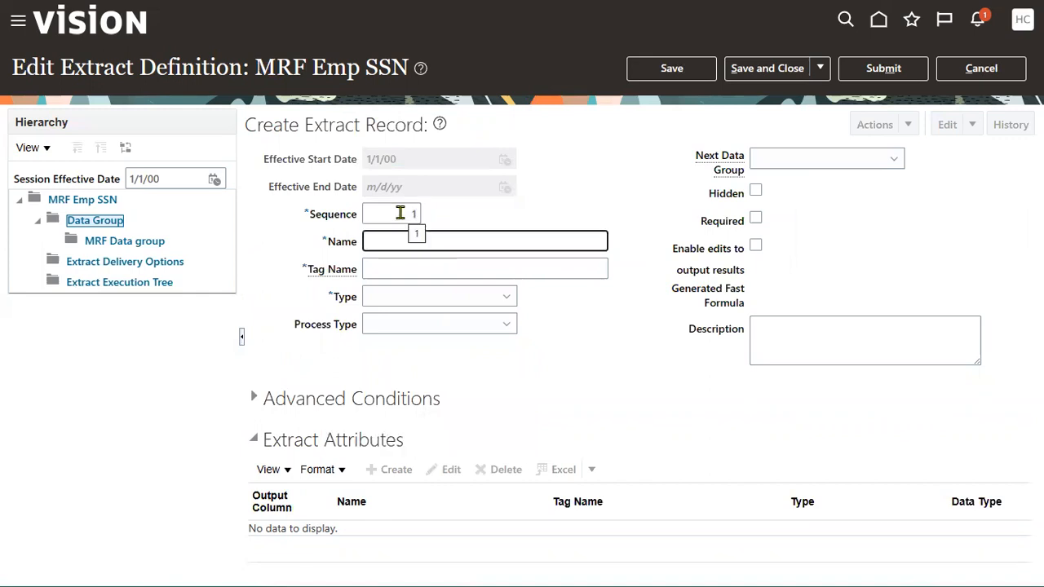
{"action": "type", "text": "MRF Re"}
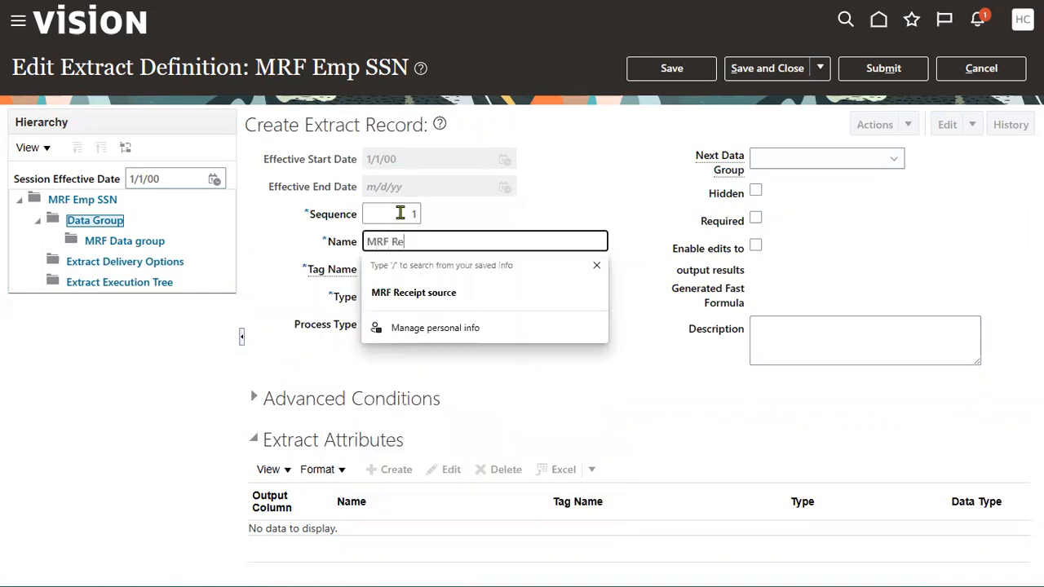
{"action": "type", "text": "cord"}
{"action": "key", "text": "Tab"}
{"action": "key", "text": "shift+Tab"}
{"action": "key", "text": "Tab"}
{"action": "key", "text": "Tab"}
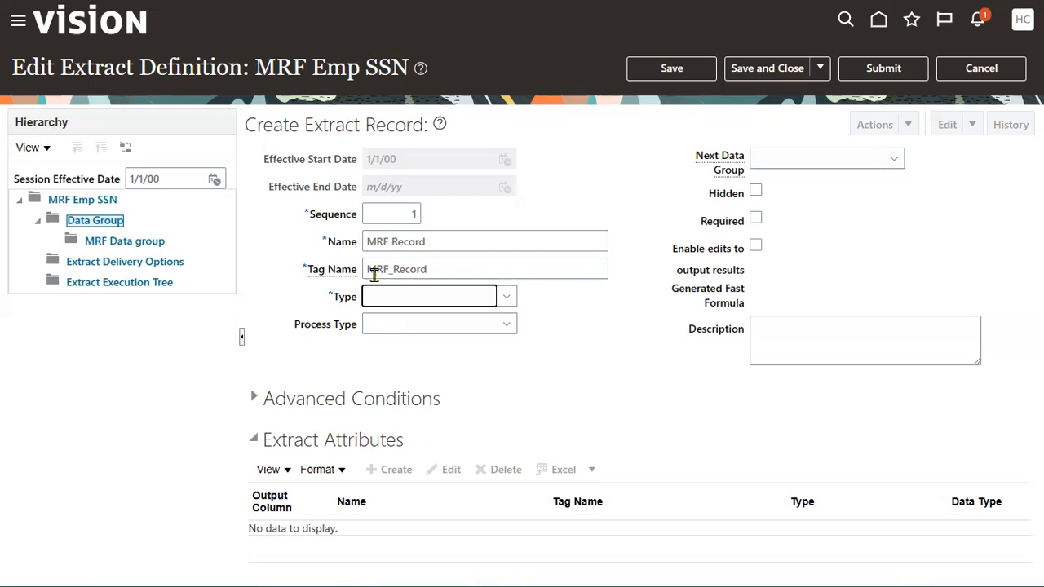
- Set the new record's type to Detail record and its process type to Fast Formula
{"action": "left_click", "coordinate": [501, 297]}
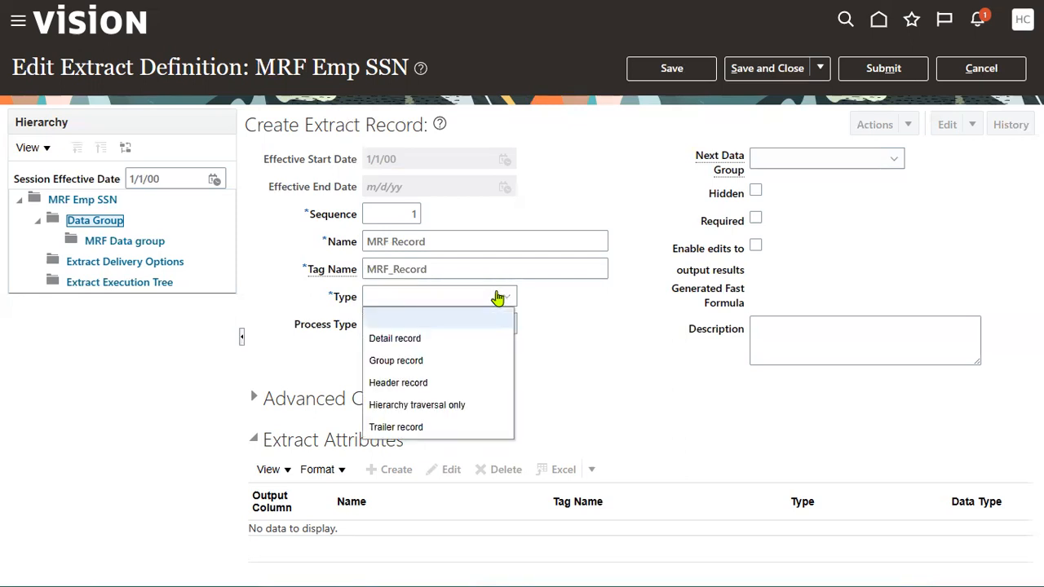
{"action": "left_click", "coordinate": [443, 339]}
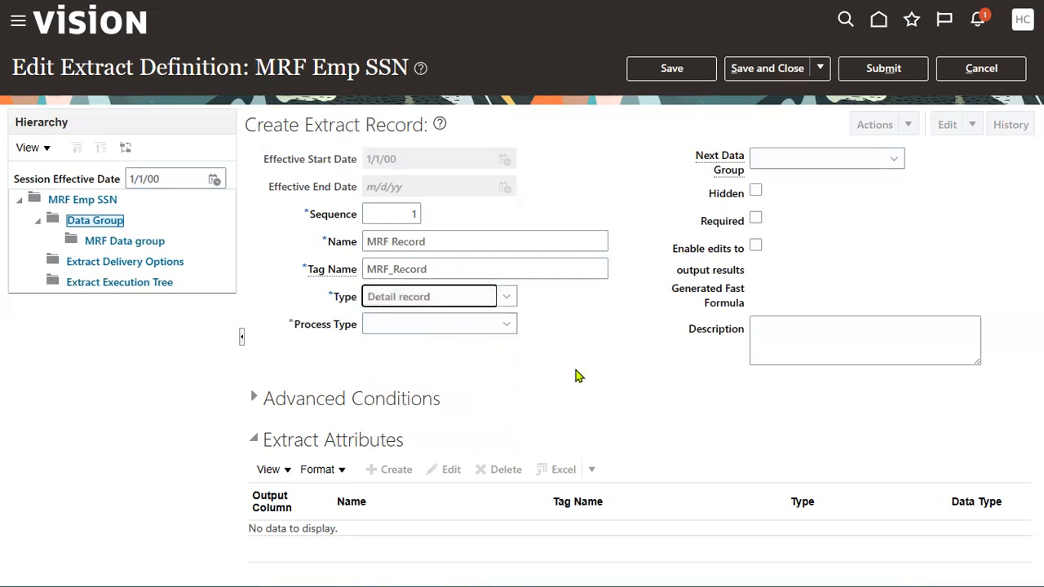
{"action": "left_click", "coordinate": [501, 325]}
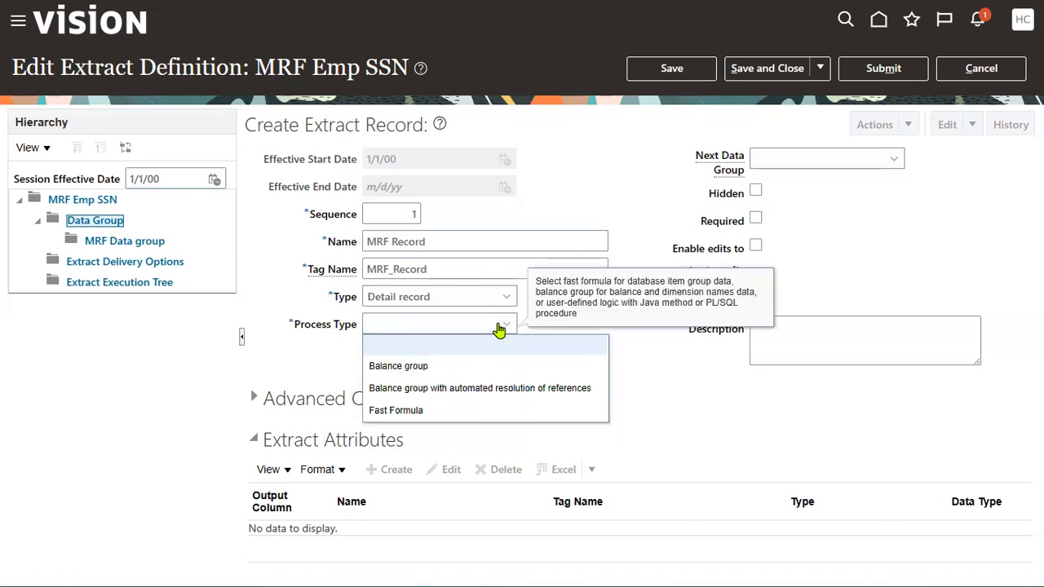
{"action": "left_click", "coordinate": [433, 413]}
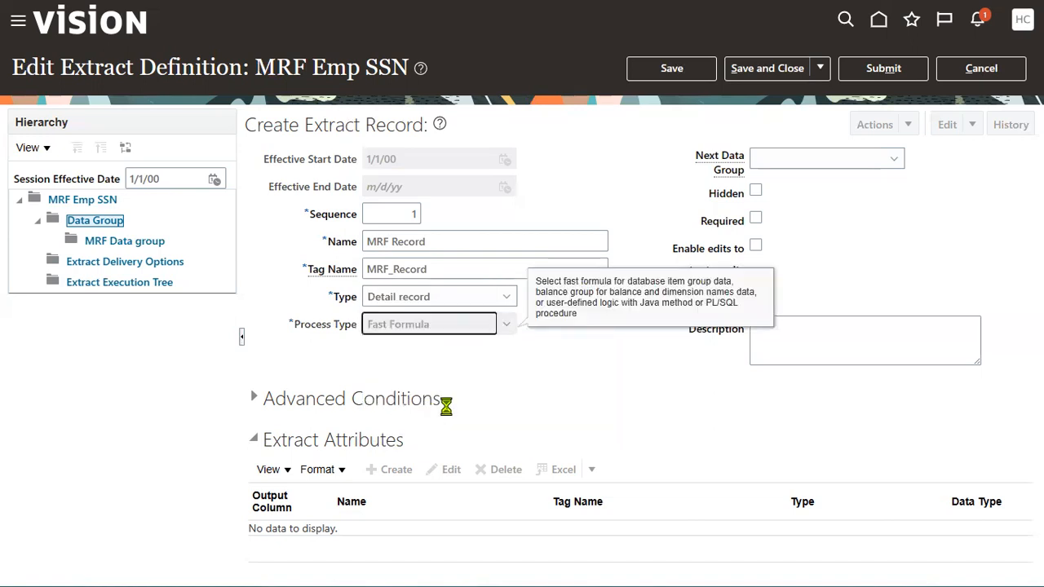
{"action": "left_click", "coordinate": [638, 381]}
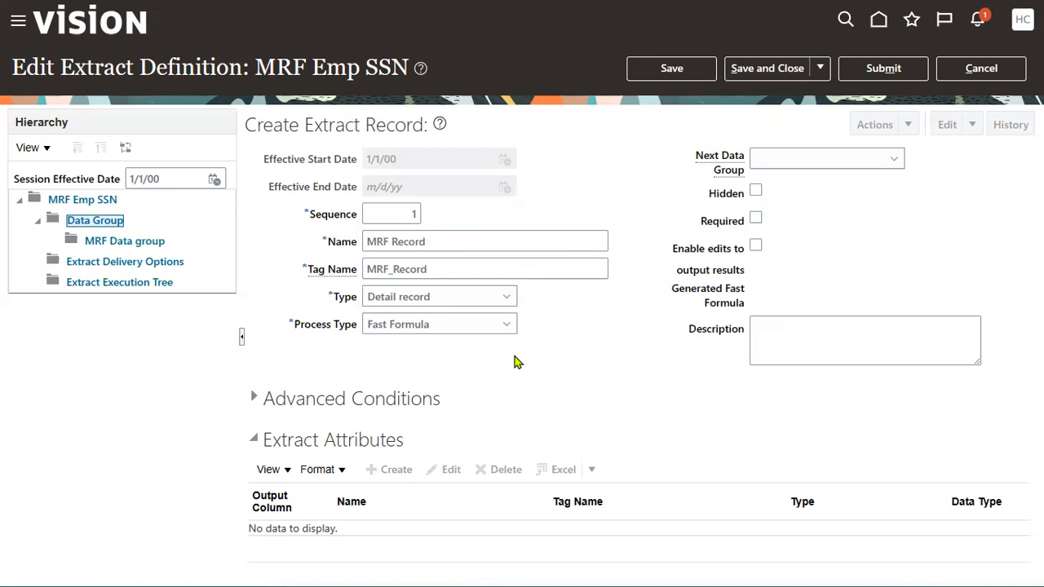
- Expand the record's Advanced Conditions section and look over its conditional actions, exclusion rules and sort order options
{"action": "left_click", "coordinate": [380, 400]}
{"action": "left_click_drag", "start_coordinate": [365, 400], "coordinate": [496, 403]}
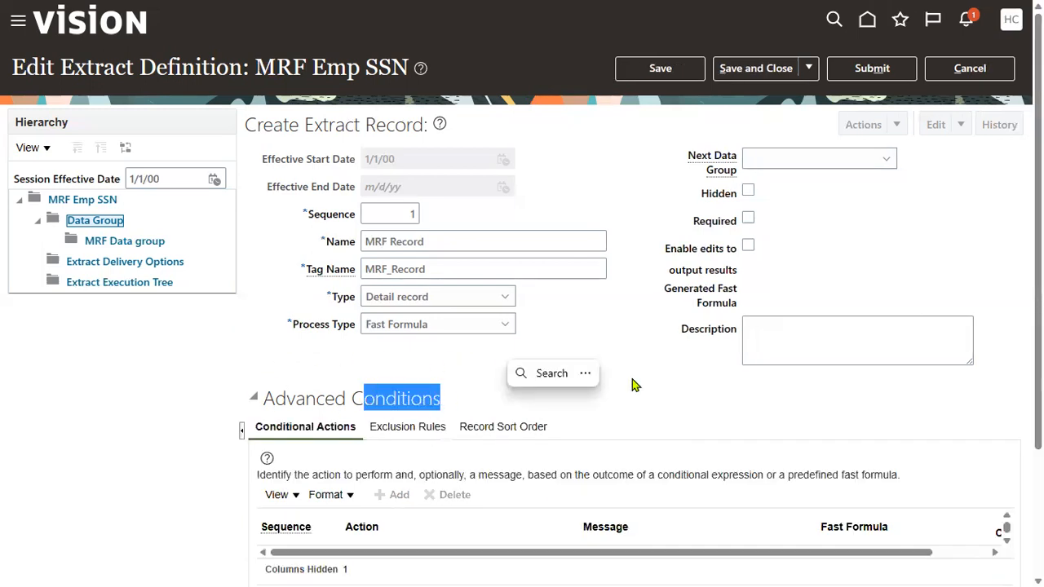
{"action": "scroll", "coordinate": [620, 385], "scroll_direction": "down", "scroll_amount": 2}
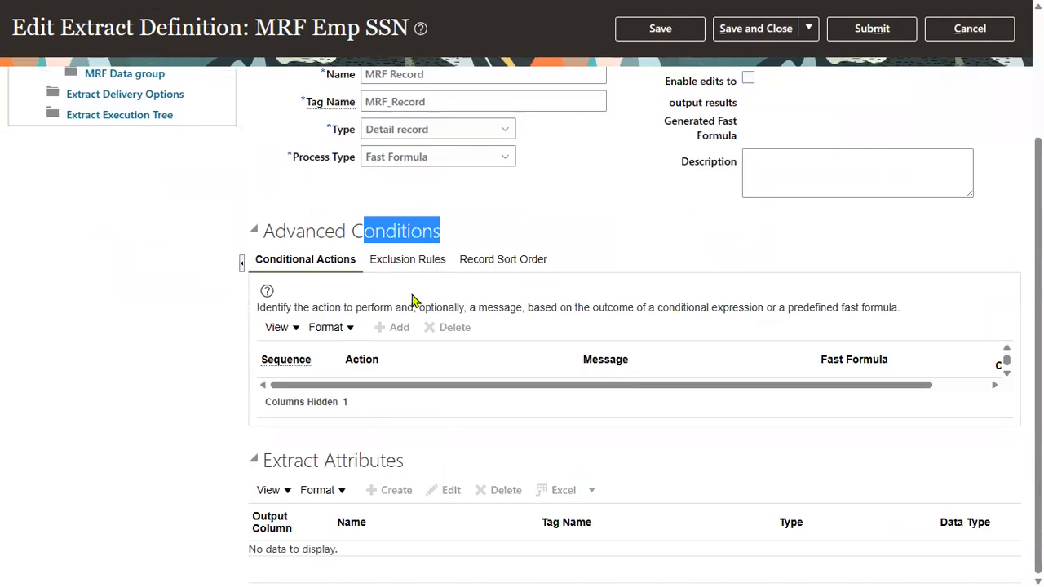
{"action": "left_click", "coordinate": [559, 229]}
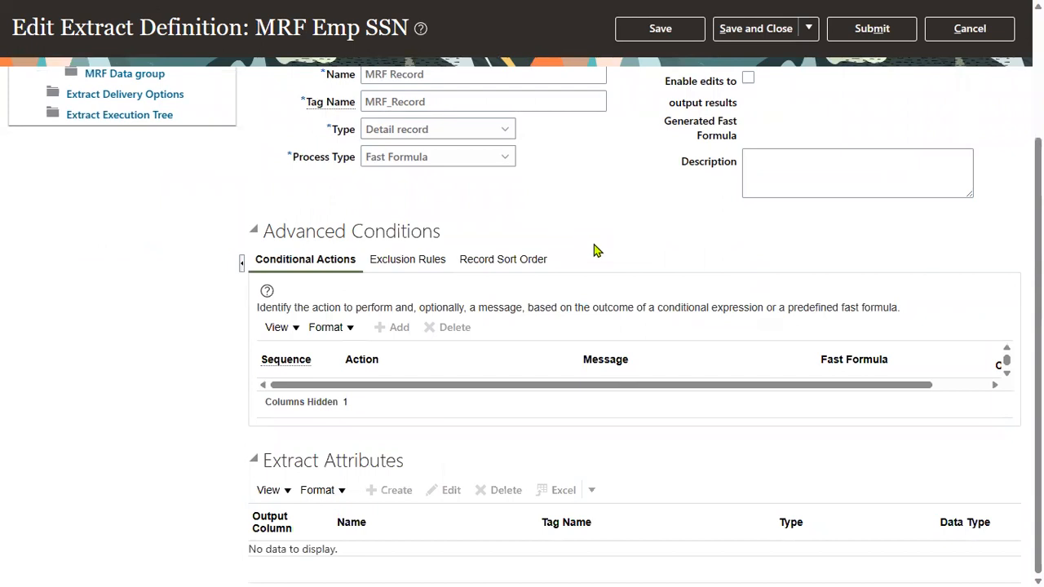
{"action": "scroll", "coordinate": [603, 245], "scroll_direction": "up", "scroll_amount": 2}
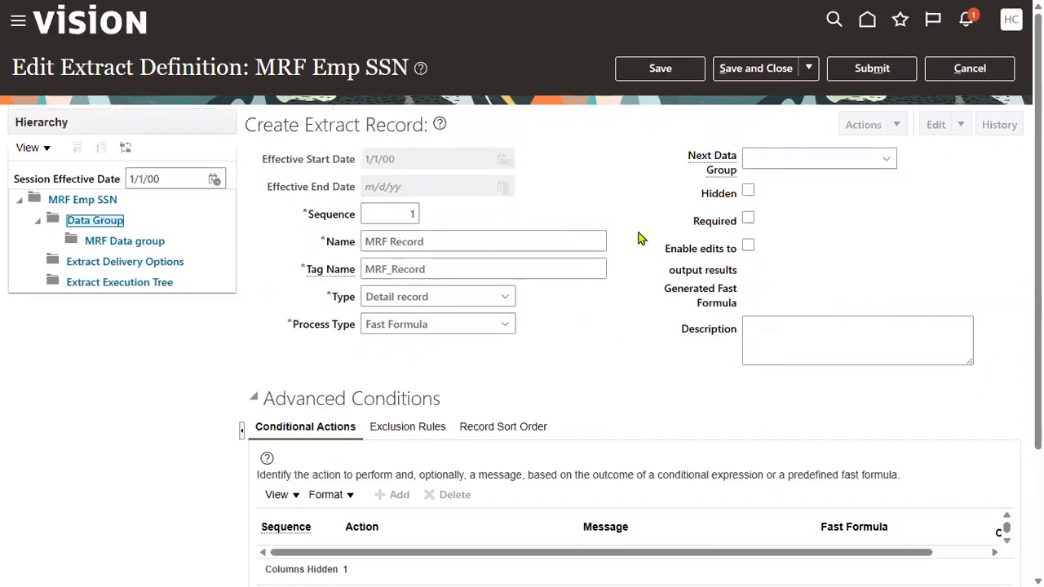
- Save the new extract record and go to its Extract Attributes section
{"action": "left_click", "coordinate": [692, 77]}
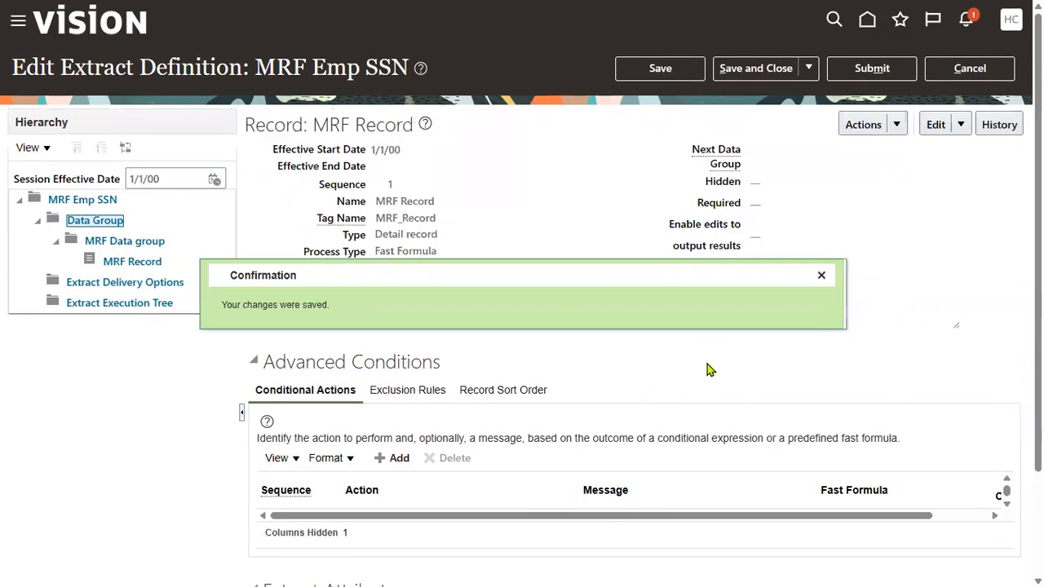
{"action": "left_click", "coordinate": [821, 276]}
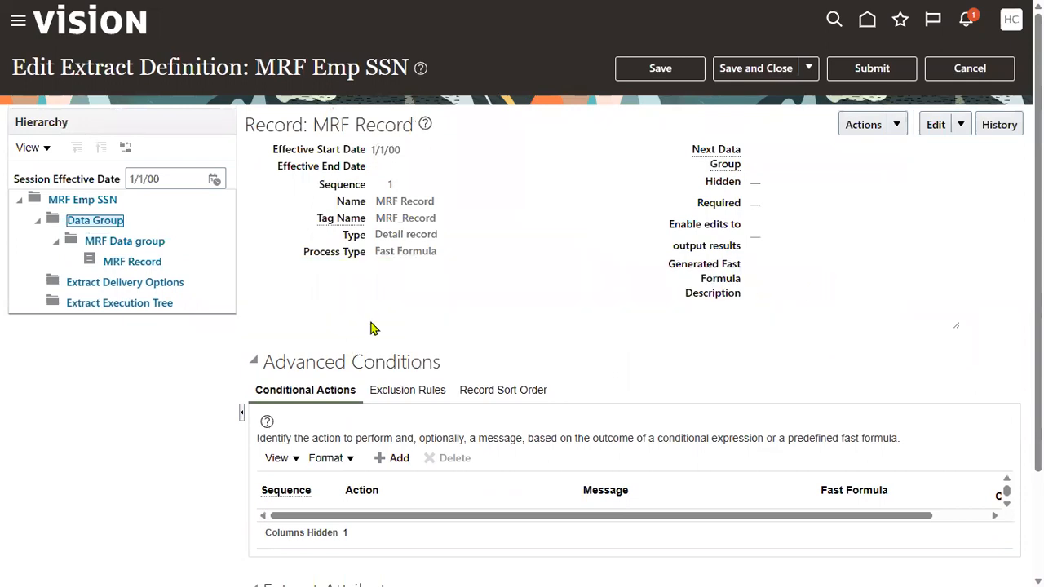
{"action": "scroll", "coordinate": [392, 292], "scroll_direction": "down", "scroll_amount": 2}
{"action": "left_click_drag", "start_coordinate": [326, 461], "coordinate": [408, 462]}
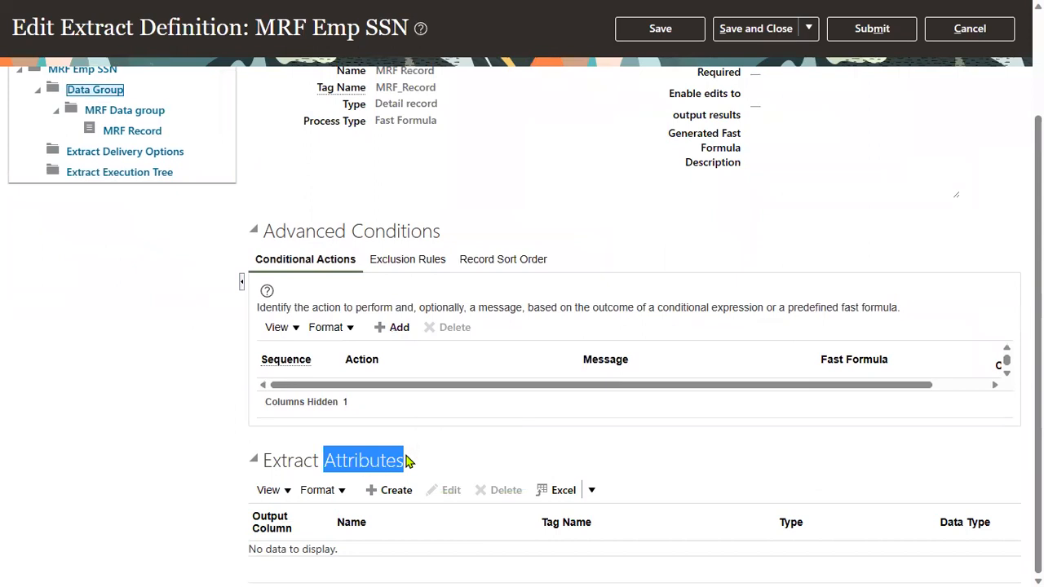
- Switch to File Explorer and open the Notes text file from the Downloads folder
{"action": "key", "text": "super+Tab"}
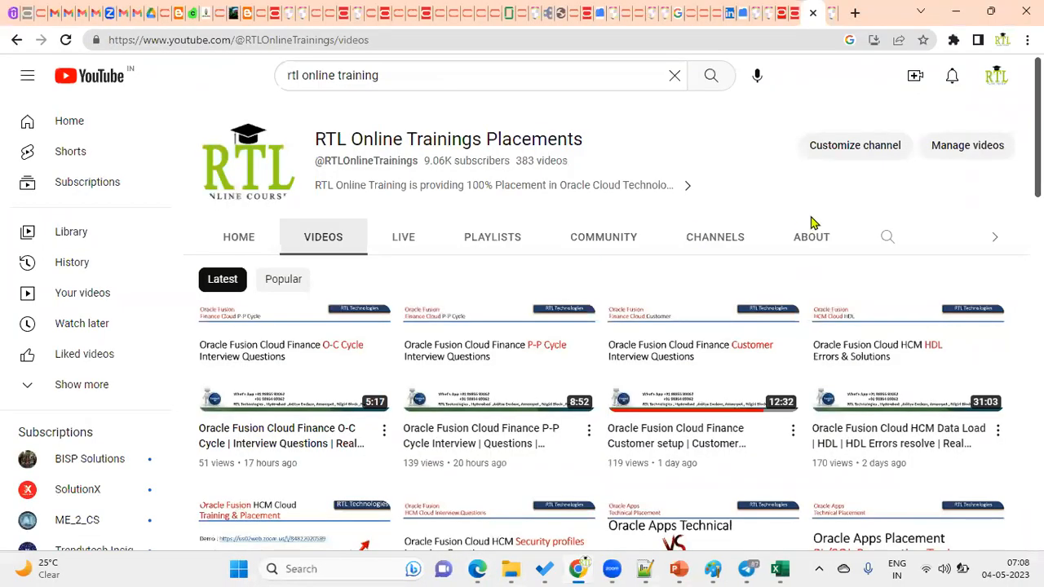
{"action": "key", "text": "alt+Tab"}
{"action": "key", "text": "alt+Tab"}
{"action": "key", "text": "alt+Tab"}
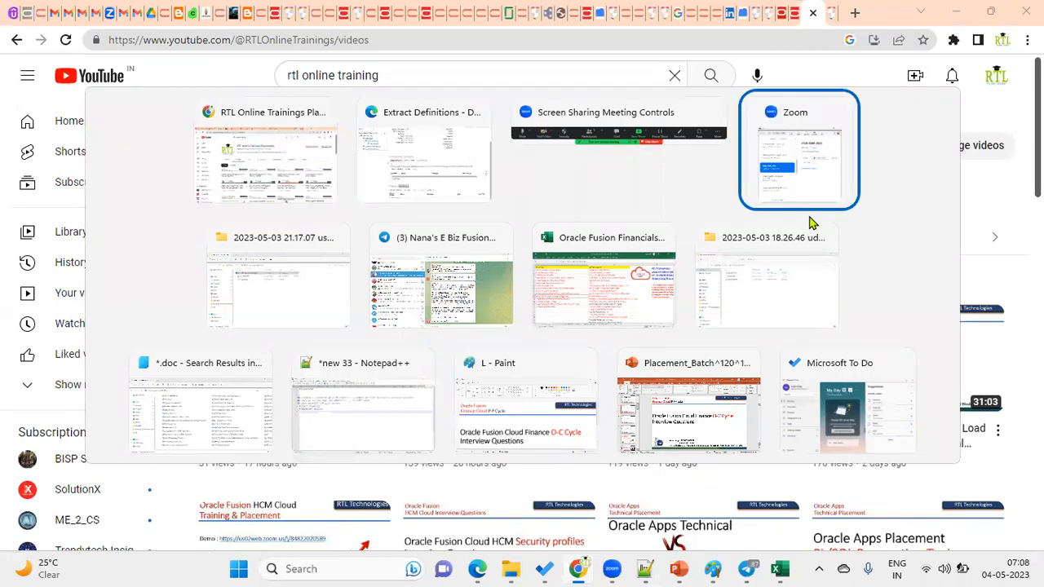
{"action": "key", "text": "alt+Tab"}
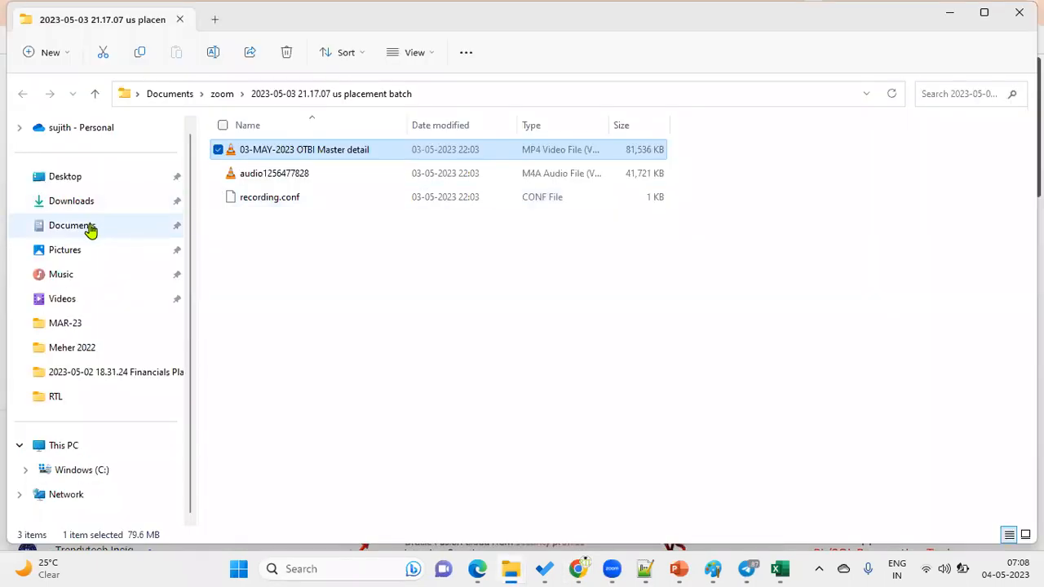
{"action": "left_click", "coordinate": [89, 229]}
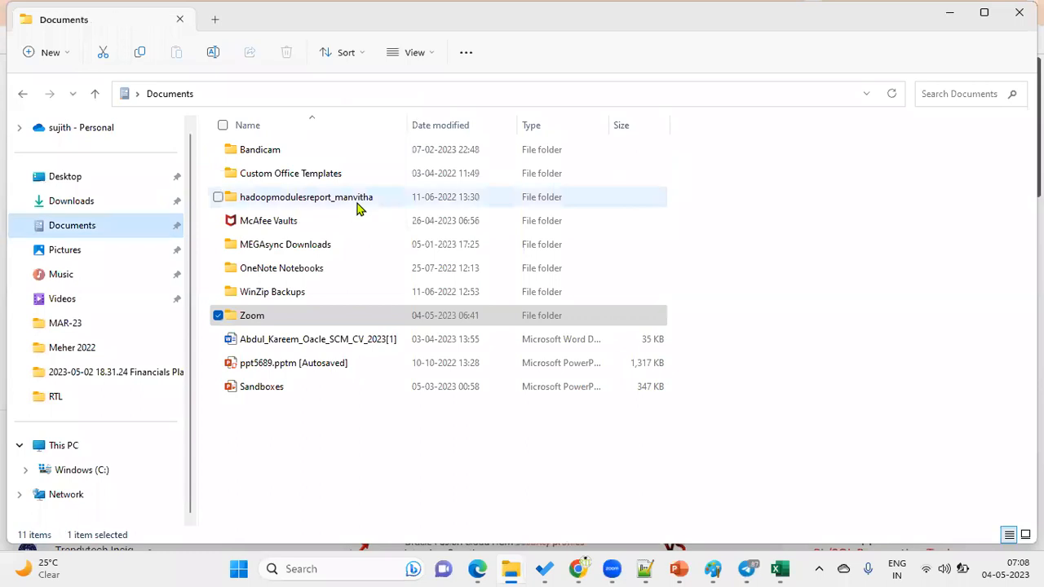
{"action": "left_click", "coordinate": [75, 206]}
{"action": "double_click", "coordinate": [256, 197]}
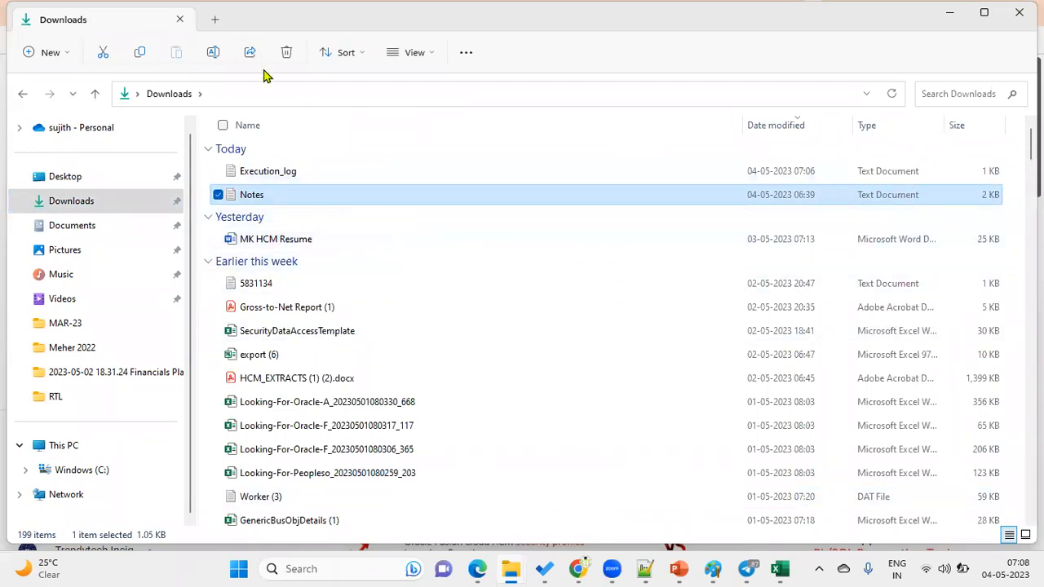
- Open the Notes file in a maximized, enlarged view and review the required output format, columns and conditions
{"action": "double_click", "coordinate": [940, 196]}
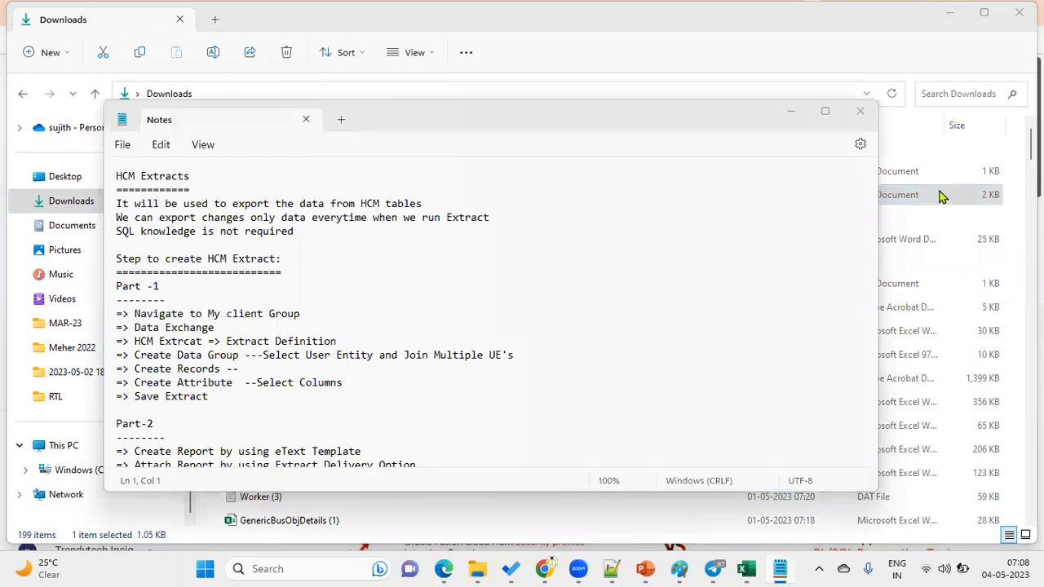
{"action": "left_click", "coordinate": [822, 112]}
{"action": "scroll", "coordinate": [347, 340], "scroll_direction": "down", "scroll_amount": 6}
{"action": "left_click_drag", "start_coordinate": [12, 356], "coordinate": [139, 411]}
{"action": "scroll", "coordinate": [749, 381], "scroll_direction": "up", "scroll_amount": 1}
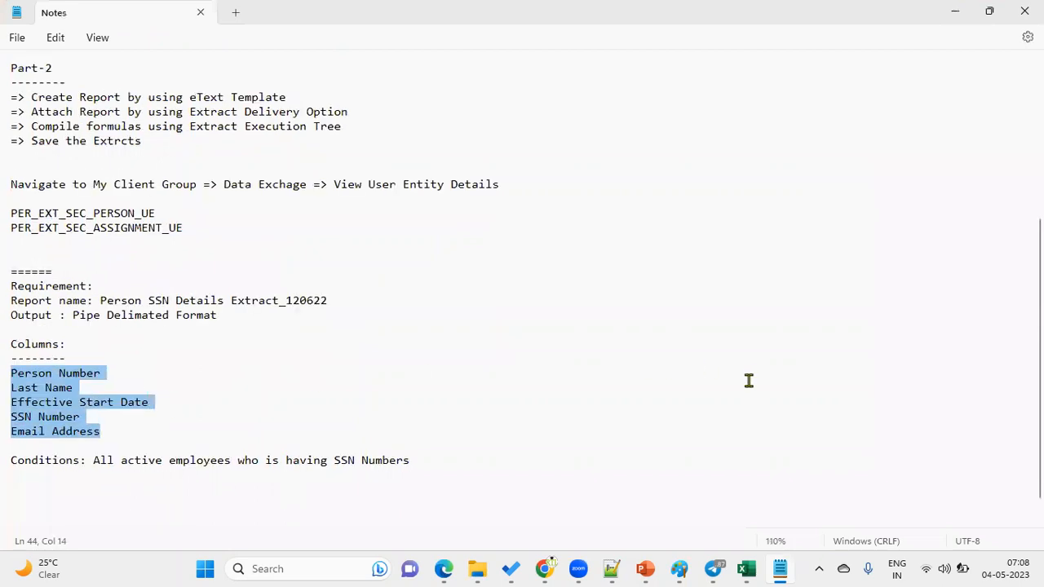
{"action": "scroll", "coordinate": [749, 378], "scroll_direction": "up", "scroll_amount": 8}
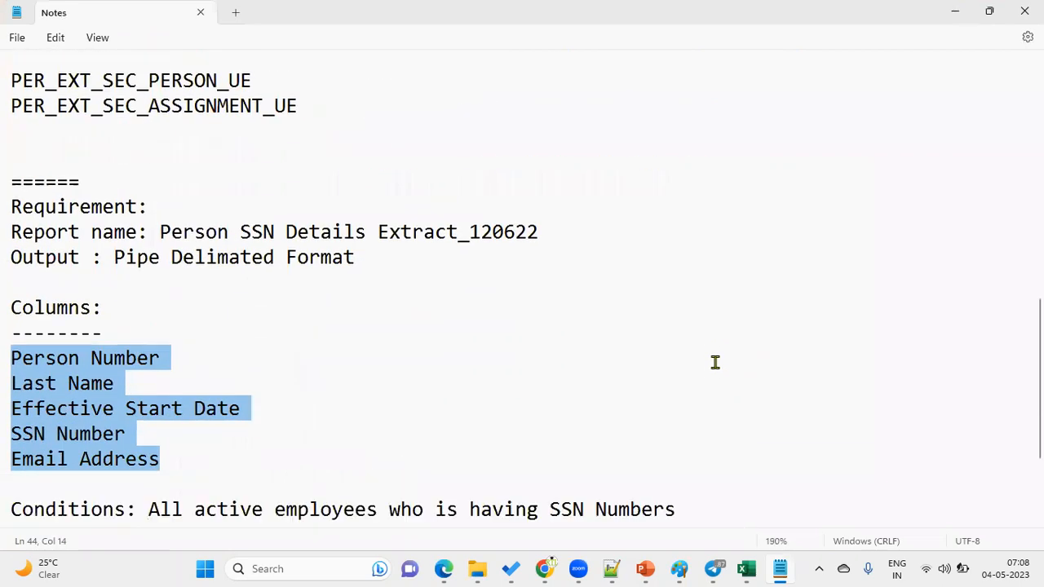
{"action": "left_click", "coordinate": [245, 264]}
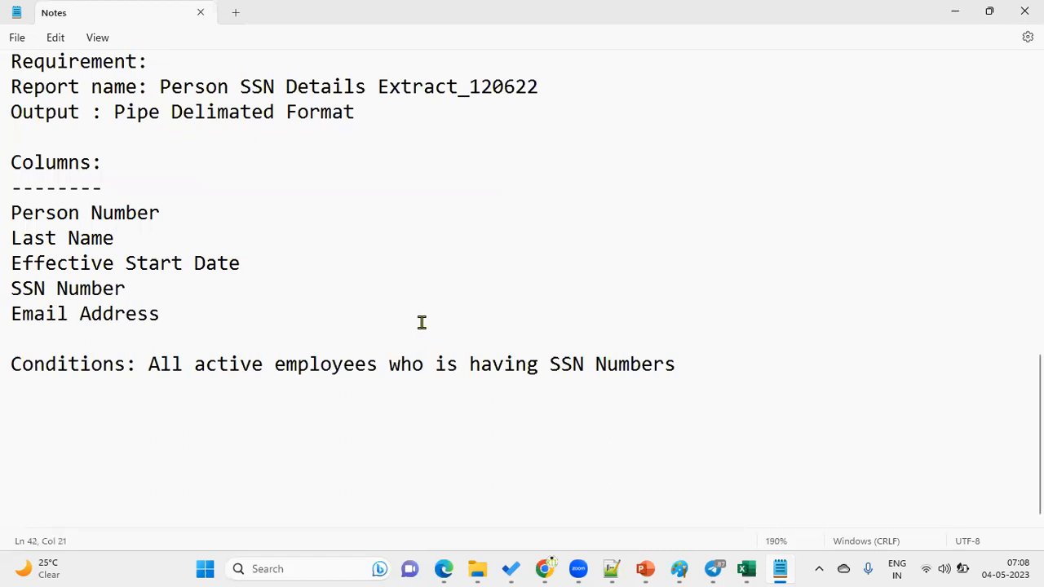
- Switch back to the extract definition in Edge and create an attribute named Person Number with short code PERSON_NUMBER
{"action": "left_click", "coordinate": [448, 572]}
{"action": "left_click", "coordinate": [462, 443]}
{"action": "left_click", "coordinate": [391, 493]}
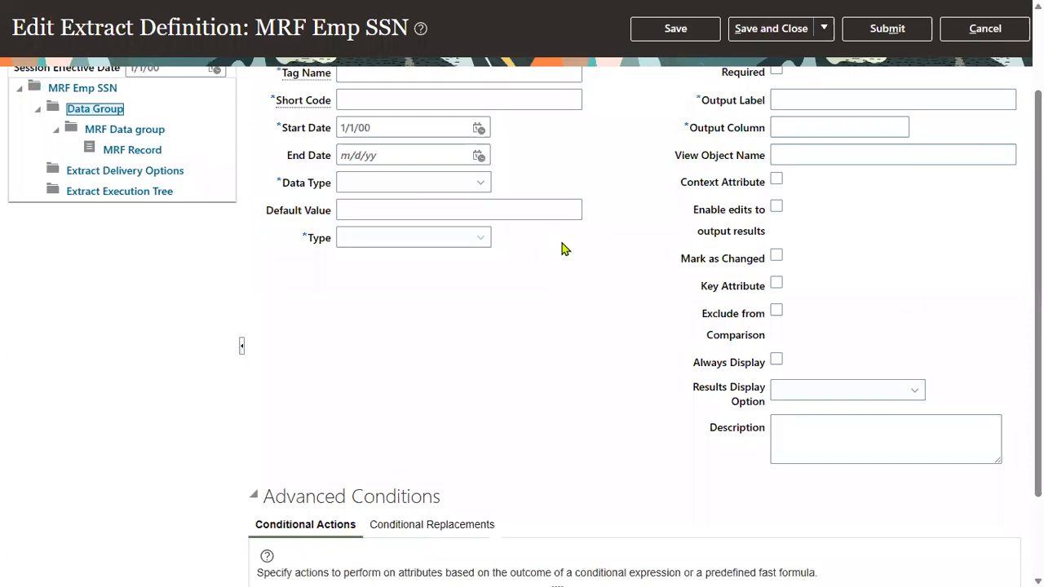
{"action": "scroll", "coordinate": [550, 258], "scroll_direction": "up", "scroll_amount": 2}
{"action": "left_click", "coordinate": [439, 159]}
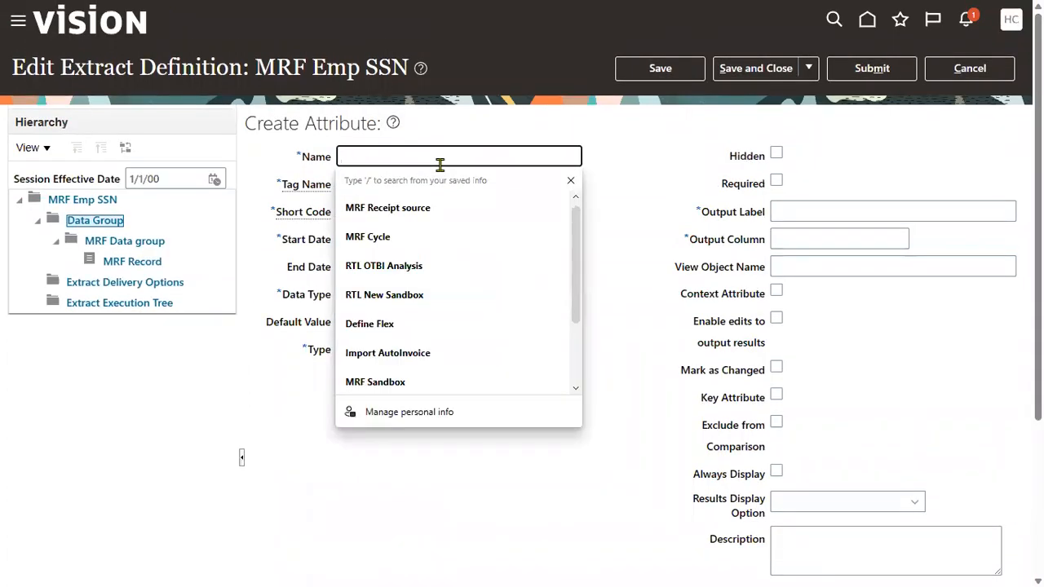
{"action": "type", "text": "Person N"}
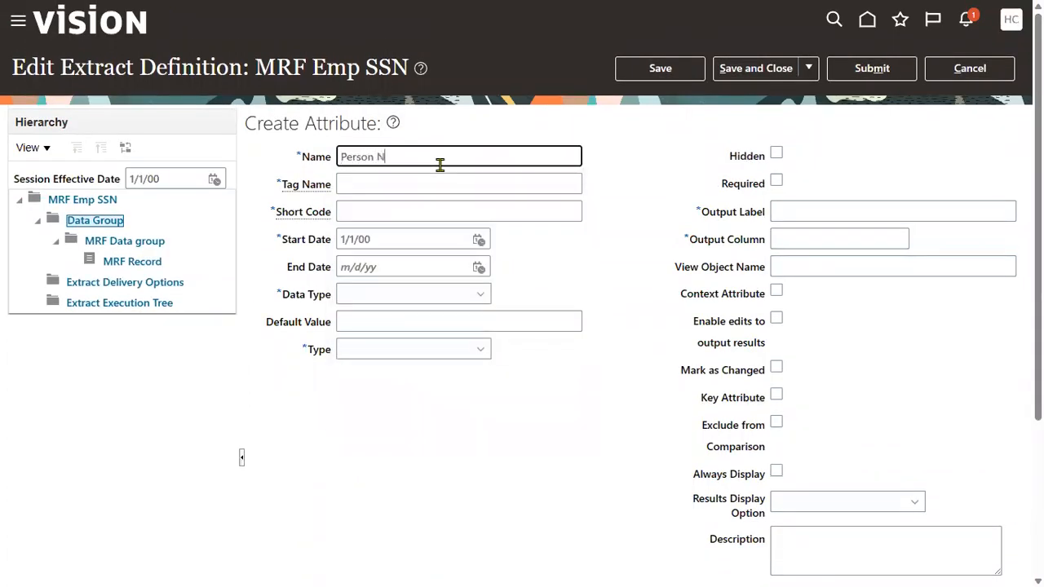
{"action": "key", "text": "Tab"}
{"action": "key", "text": "Tab"}
{"action": "key", "text": "Tab"}
{"action": "key", "text": "shift+Tab"}
{"action": "type", "text": "PERSON_NUMB"}
{"action": "key", "text": "Tab"}
{"action": "key", "text": "Tab"}
{"action": "key", "text": "Tab"}
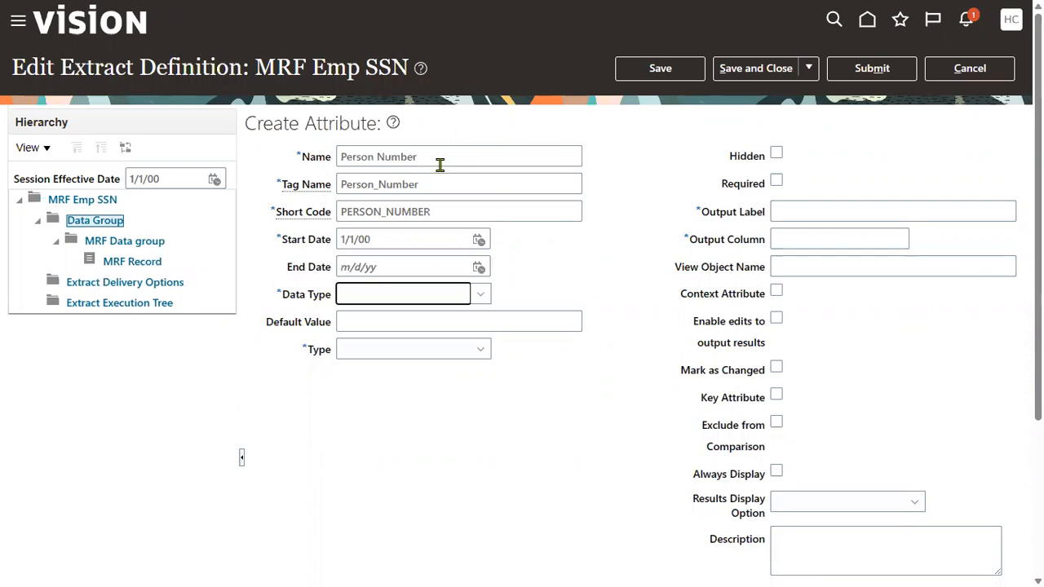
- Set the Person Number attribute's data type to Text and its type to Database item group
{"action": "left_click", "coordinate": [449, 293]}
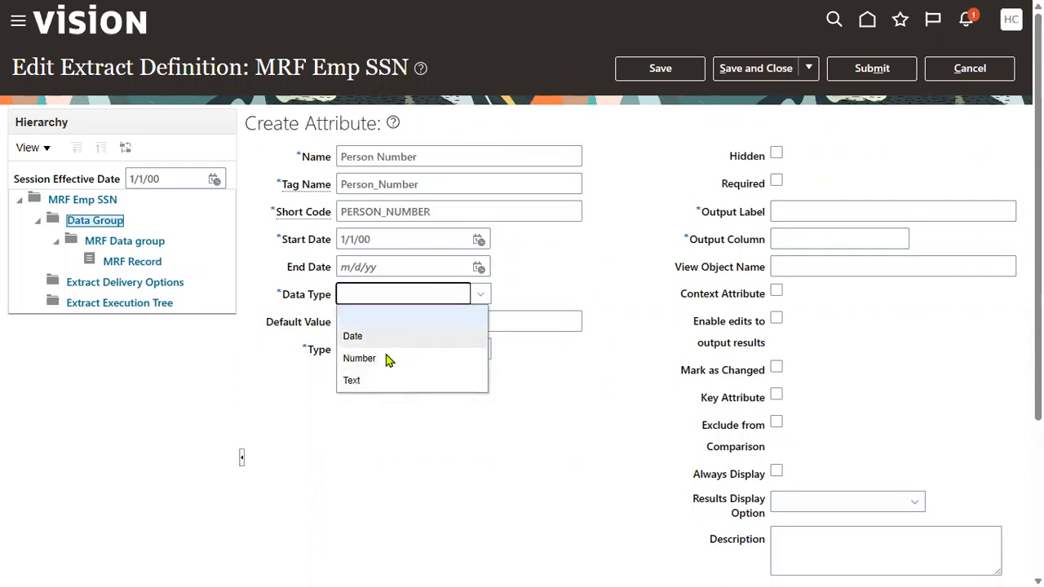
{"action": "left_click", "coordinate": [373, 381]}
{"action": "left_click", "coordinate": [460, 322]}
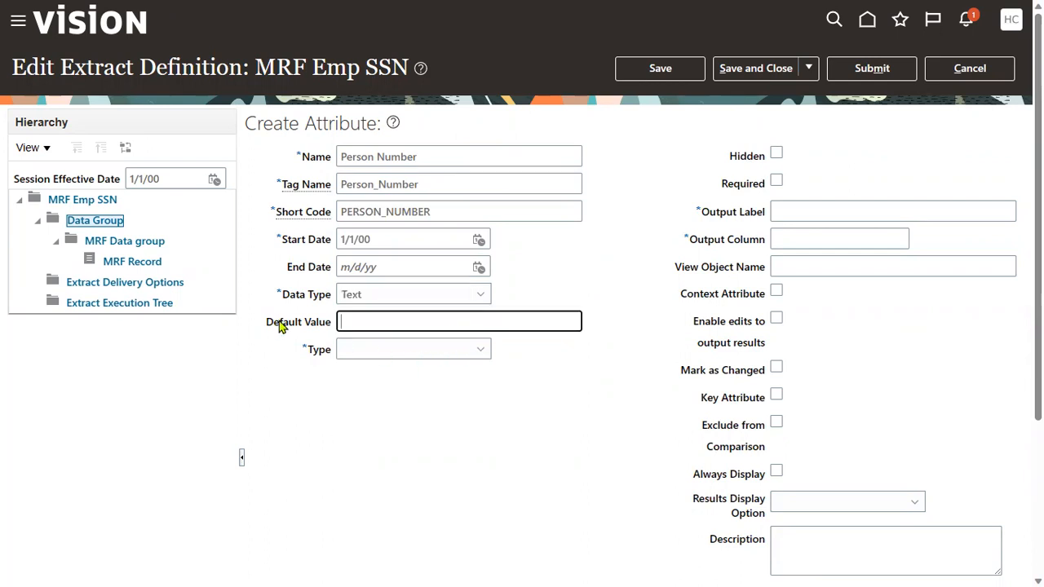
{"action": "left_click", "coordinate": [461, 354]}
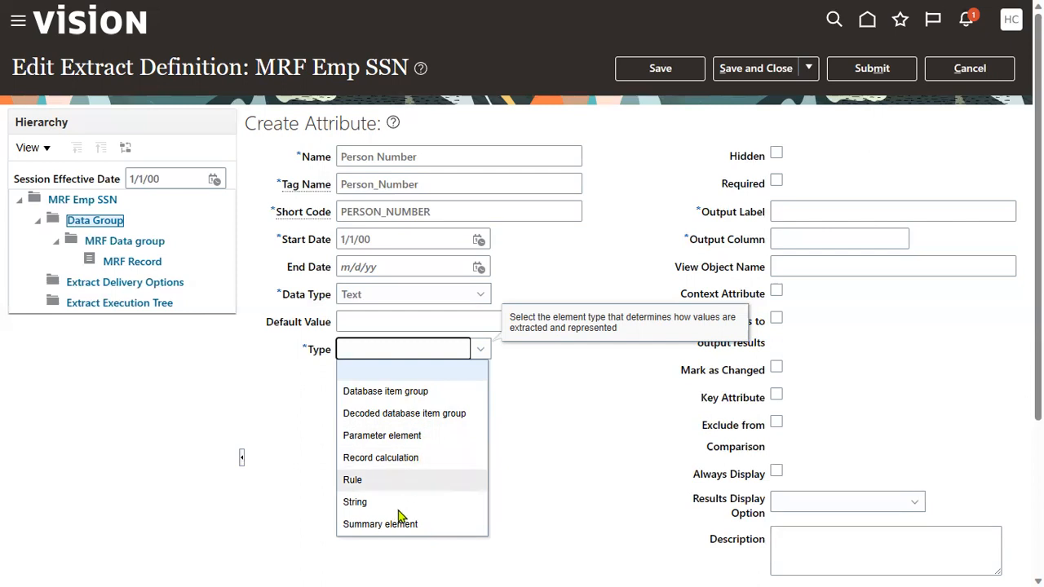
{"action": "left_click", "coordinate": [420, 394]}
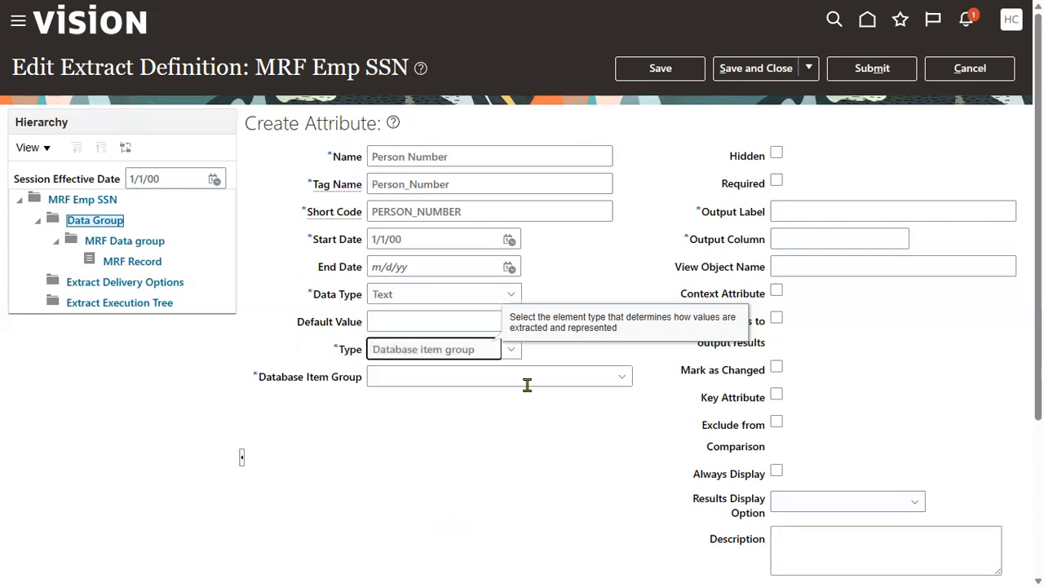
- Search the database item groups for "Person Nu" and assign Person Number to the attribute
{"action": "left_click", "coordinate": [624, 376]}
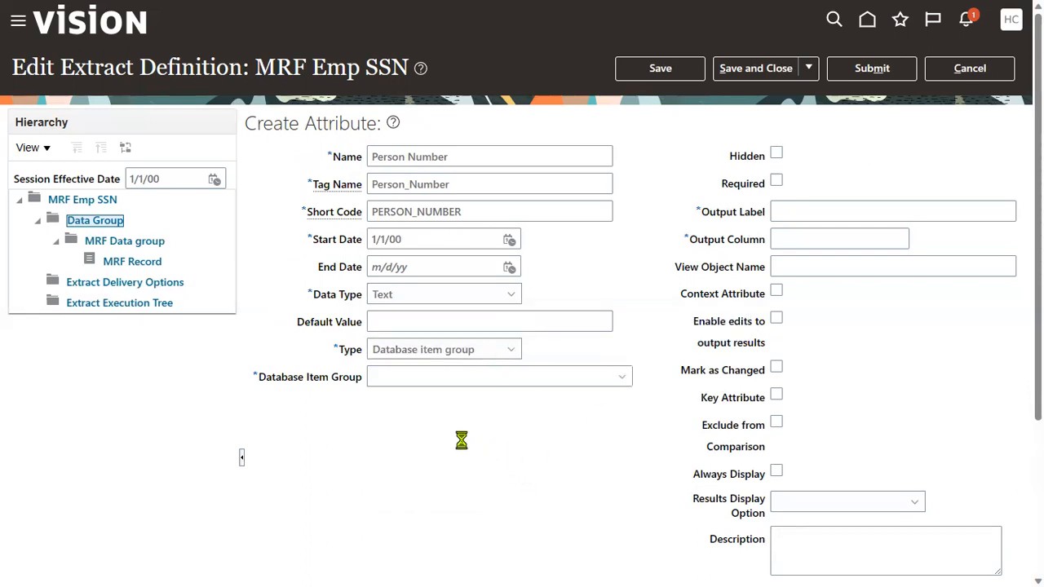
{"action": "left_click", "coordinate": [622, 377]}
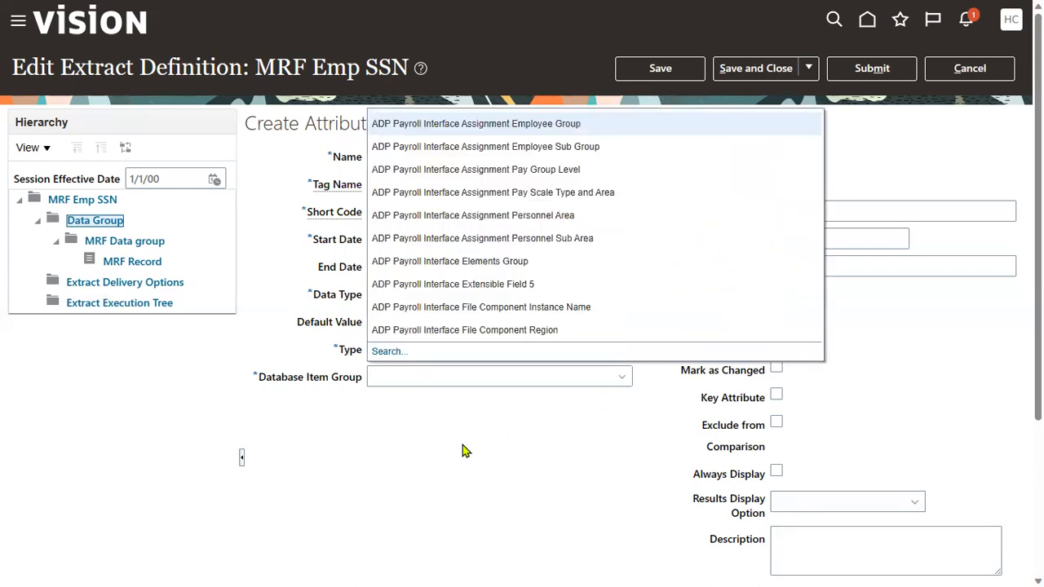
{"action": "left_click", "coordinate": [389, 352]}
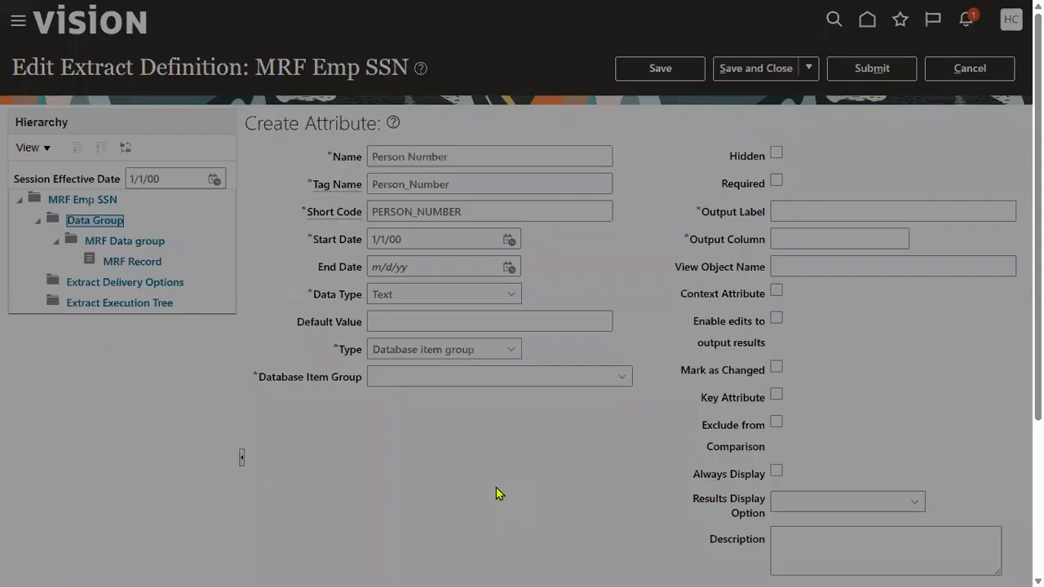
{"action": "left_click", "coordinate": [468, 268]}
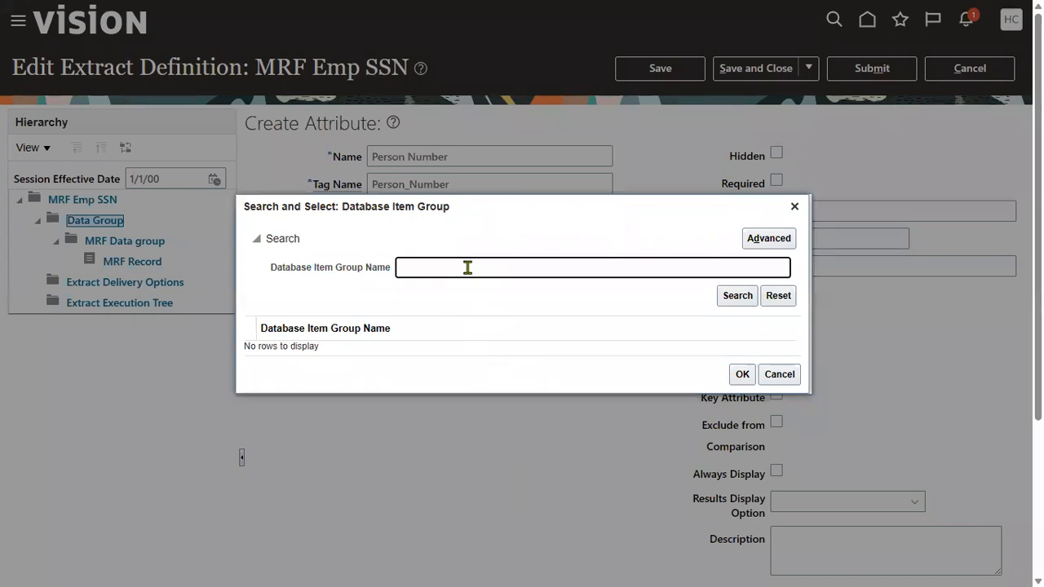
{"action": "type", "text": "Person Nu"}
{"action": "left_click", "coordinate": [736, 296]}
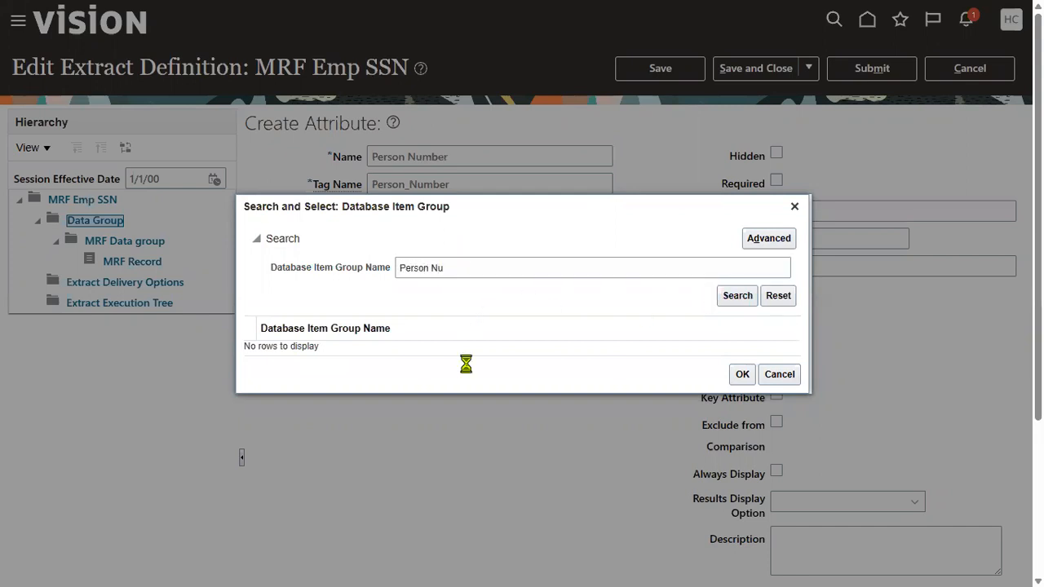
{"action": "left_click", "coordinate": [446, 350]}
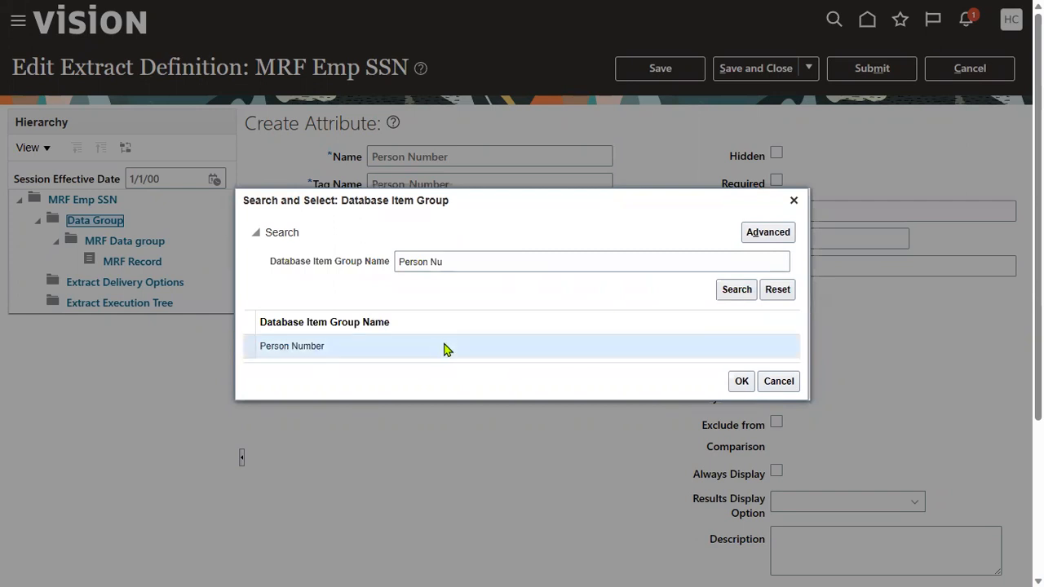
{"action": "left_click", "coordinate": [739, 383]}
- Set the attribute's output label to PERSON_NUMBER and its output column to 1, and save it
{"action": "left_click", "coordinate": [839, 214]}
{"action": "type", "text": "PER"}
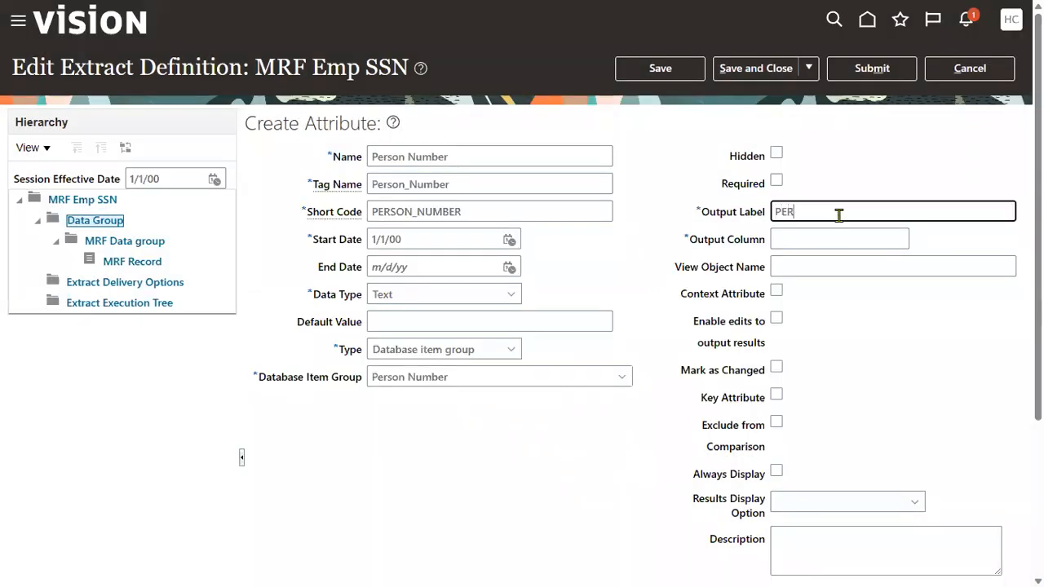
{"action": "type", "text": "SON_NUMBER"}
{"action": "key", "text": "Tab"}
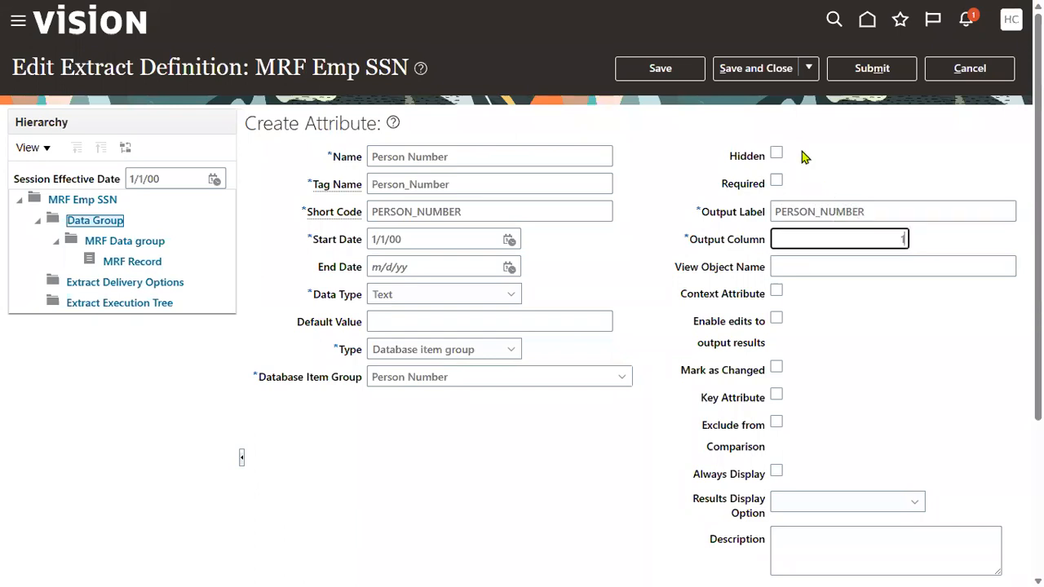
{"action": "left_click", "coordinate": [809, 70]}
{"action": "left_click", "coordinate": [661, 69]}
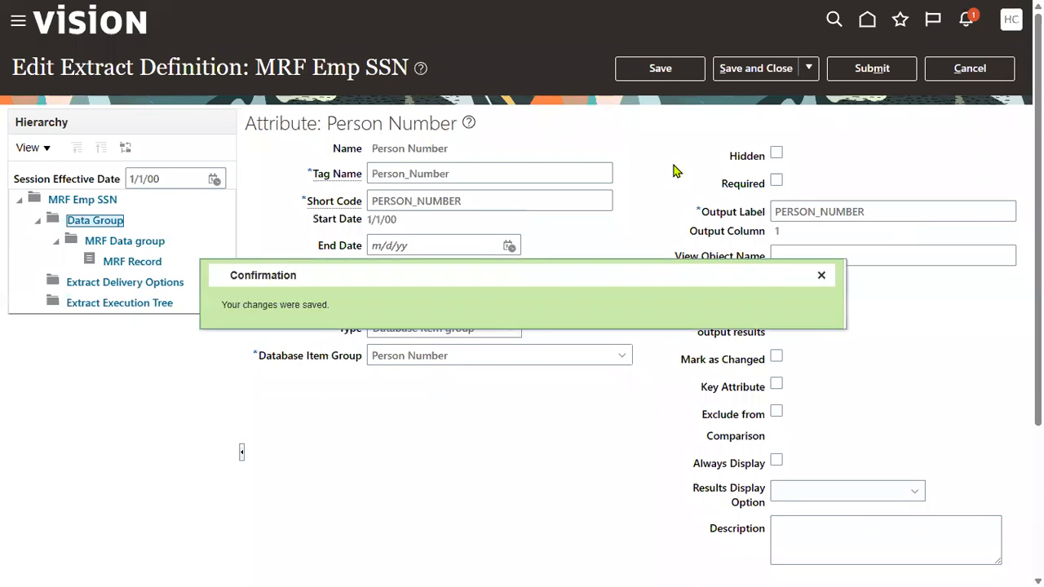
{"action": "left_click", "coordinate": [821, 275]}
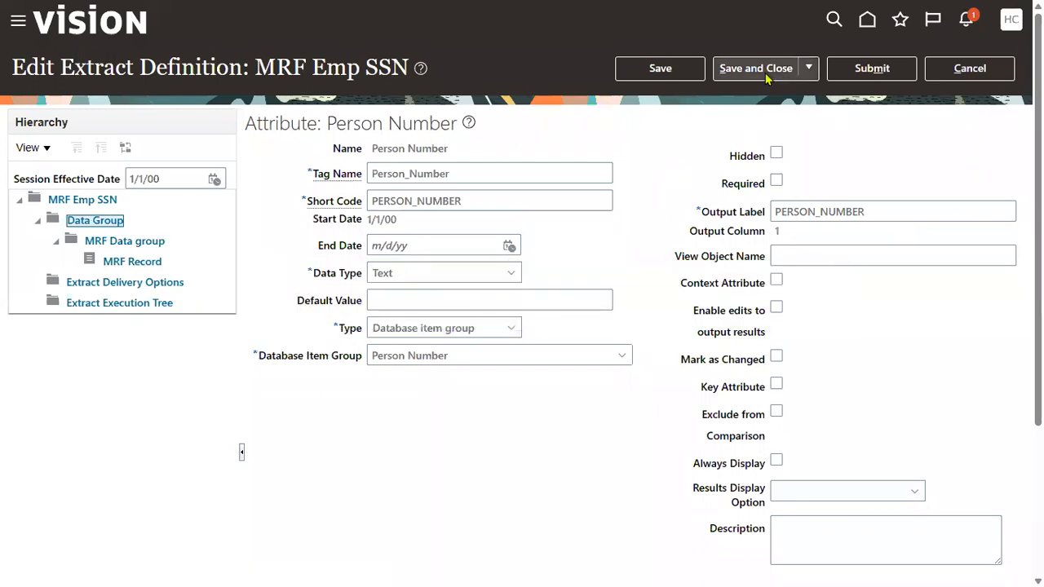
- Start another attribute and check the Notes file for the next required column
{"action": "left_click", "coordinate": [810, 68]}
{"action": "left_click", "coordinate": [800, 96]}
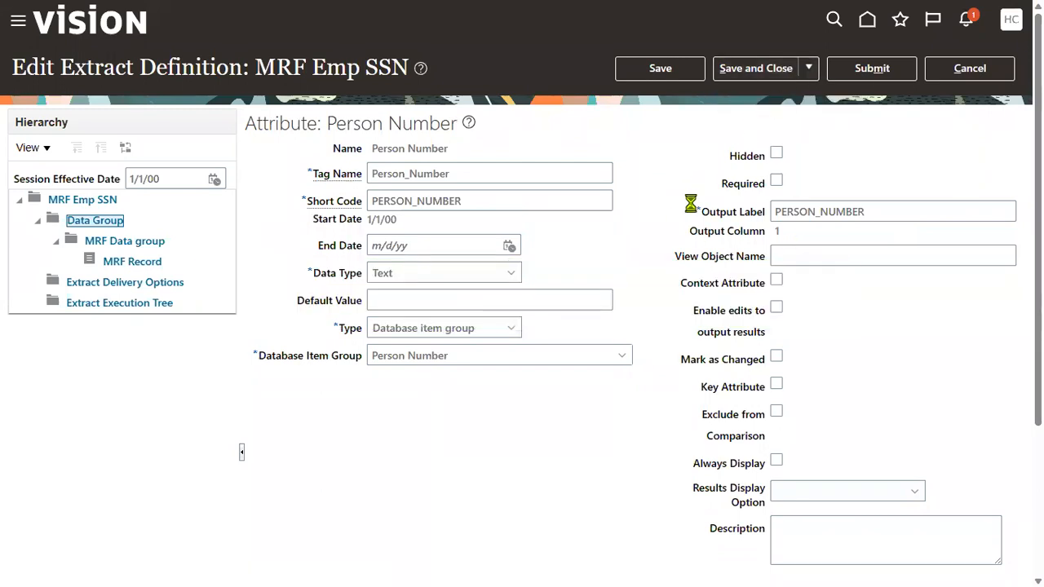
{"action": "key", "text": "alt+Tab"}
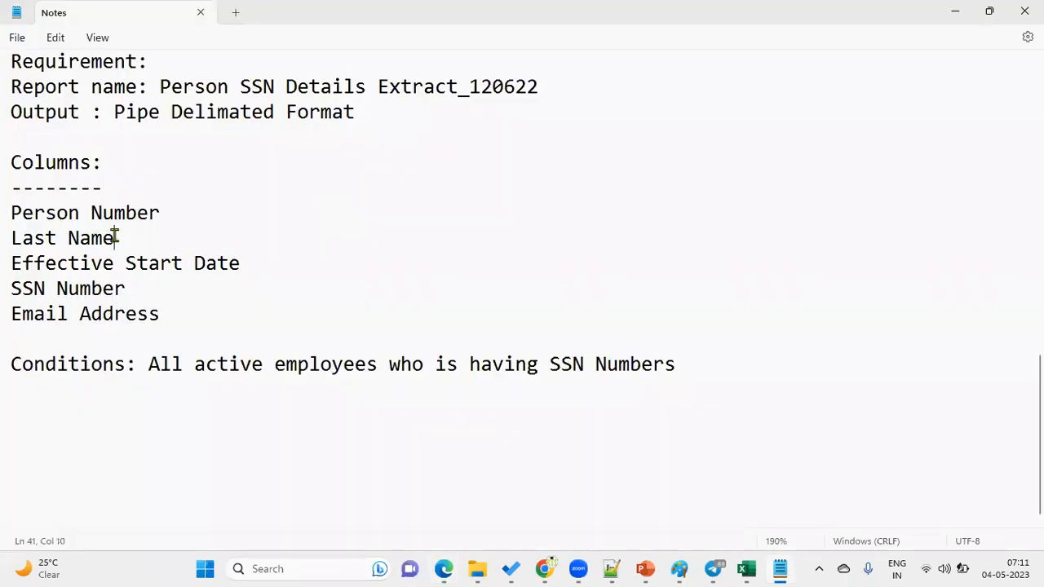
{"action": "left_click_drag", "start_coordinate": [113, 237], "coordinate": [11, 237]}
{"action": "key", "text": "alt+Tab"}
- Name the new attribute Last Name and give it the short code LAST_NAME
{"action": "left_click", "coordinate": [440, 156]}
{"action": "type", "text": "Last Name"}
{"action": "key", "text": "Tab"}
{"action": "key", "text": "Tab"}
{"action": "key", "text": "Tab"}
{"action": "key", "text": "shift+Tab"}
{"action": "type", "text": "LAS"}
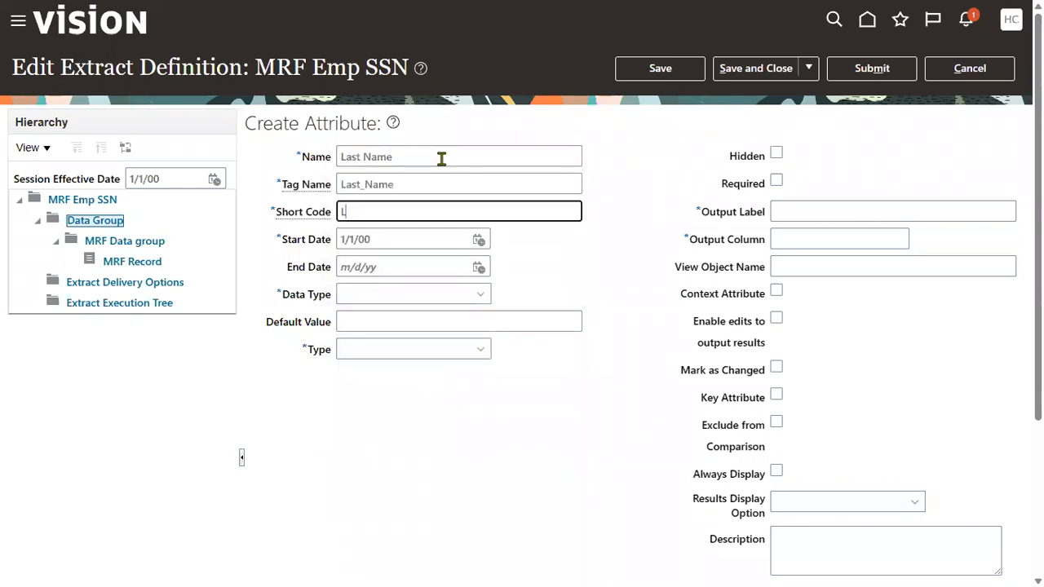
{"action": "type", "text": "T_NAME"}
{"action": "key", "text": "Tab"}
{"action": "key", "text": "Tab"}
{"action": "key", "text": "Tab"}
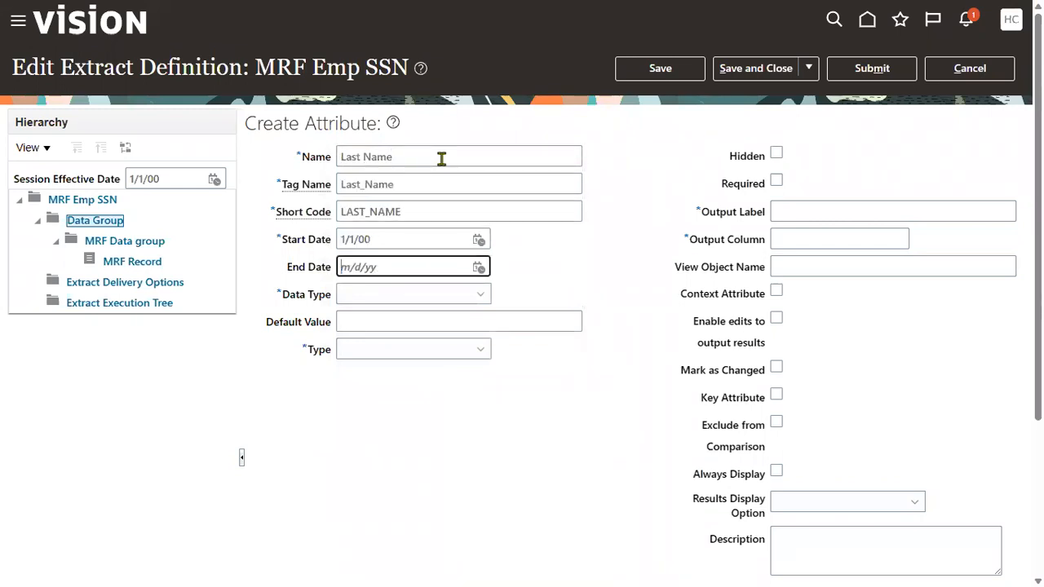
- Set the Last Name attribute's data type to Text and its type to Database item group
{"action": "key", "text": "t"}
{"action": "key", "text": "Tab"}
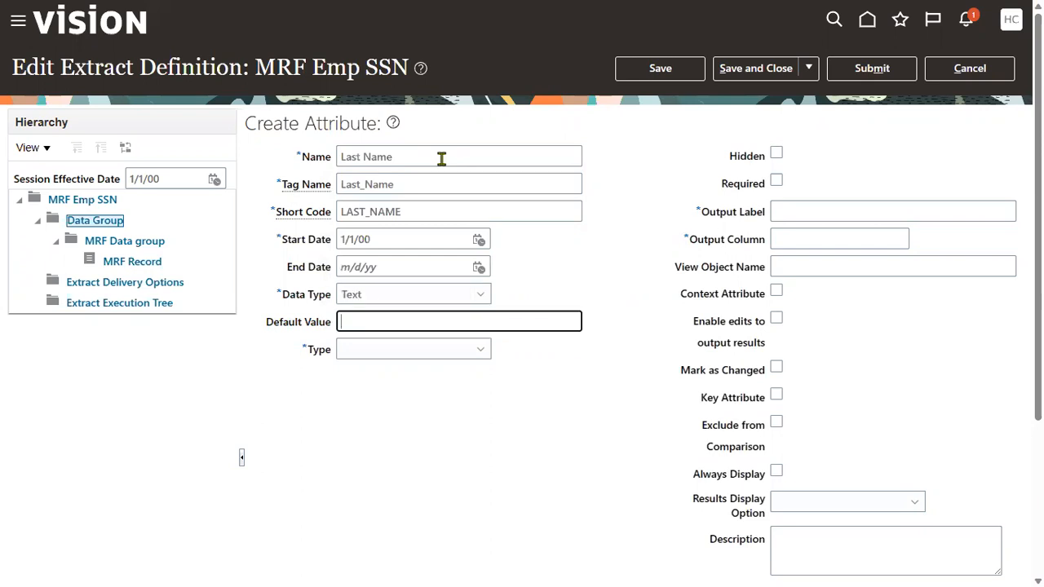
{"action": "key", "text": "Tab"}
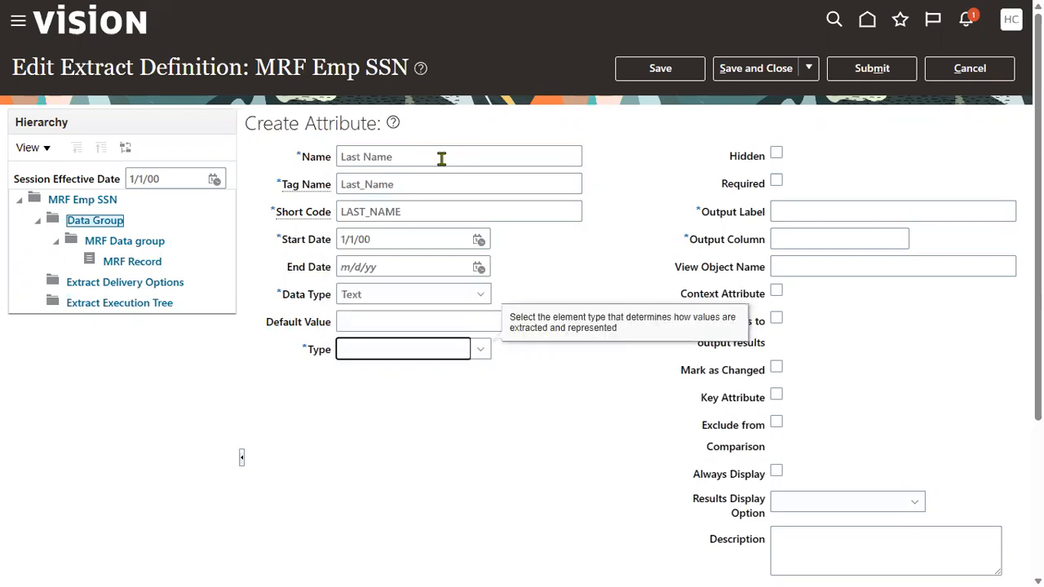
{"action": "key", "text": "d"}
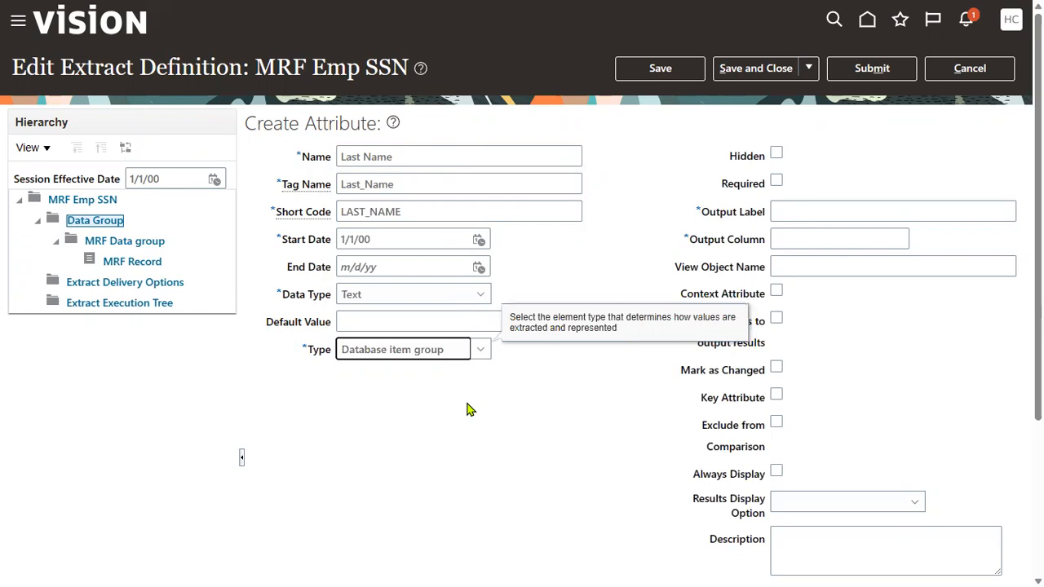
- Search the database item groups for "Person Last" and assign Person Last Name to the attribute
{"action": "left_click", "coordinate": [568, 378]}
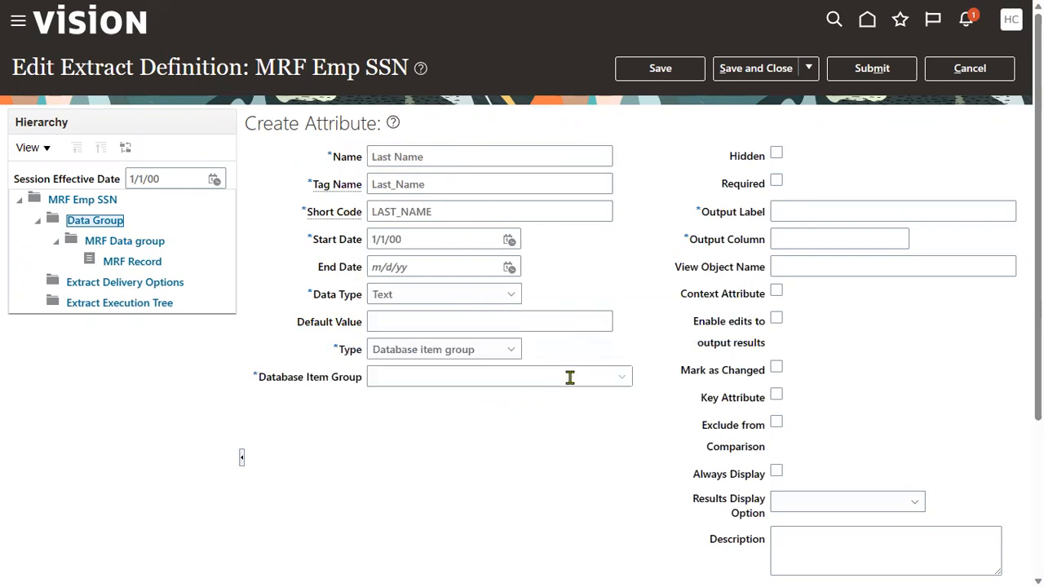
{"action": "left_click", "coordinate": [540, 382]}
{"action": "left_click", "coordinate": [623, 378]}
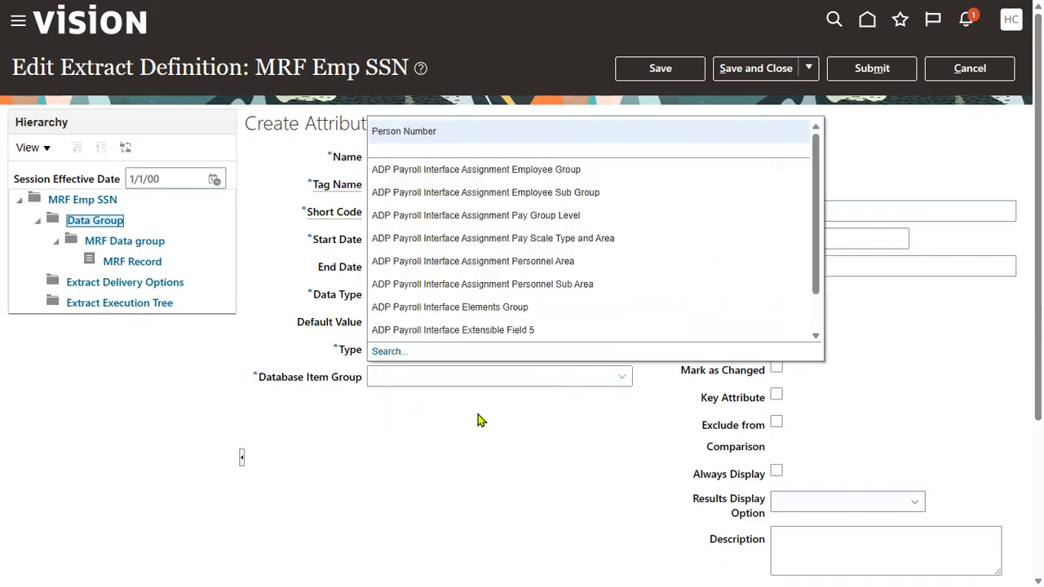
{"action": "left_click", "coordinate": [376, 351]}
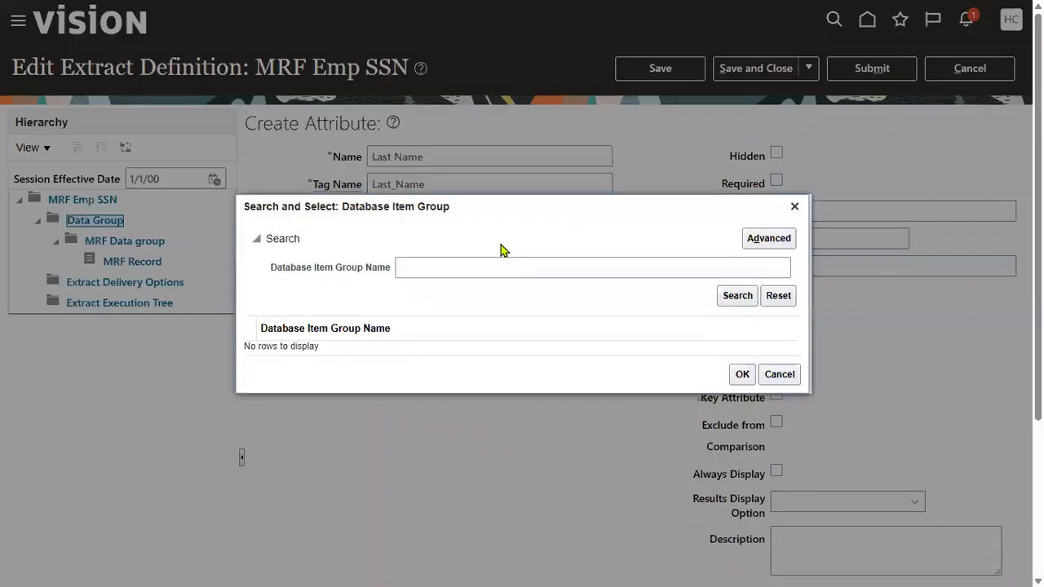
{"action": "left_click", "coordinate": [439, 266]}
{"action": "type", "text": "Person La"}
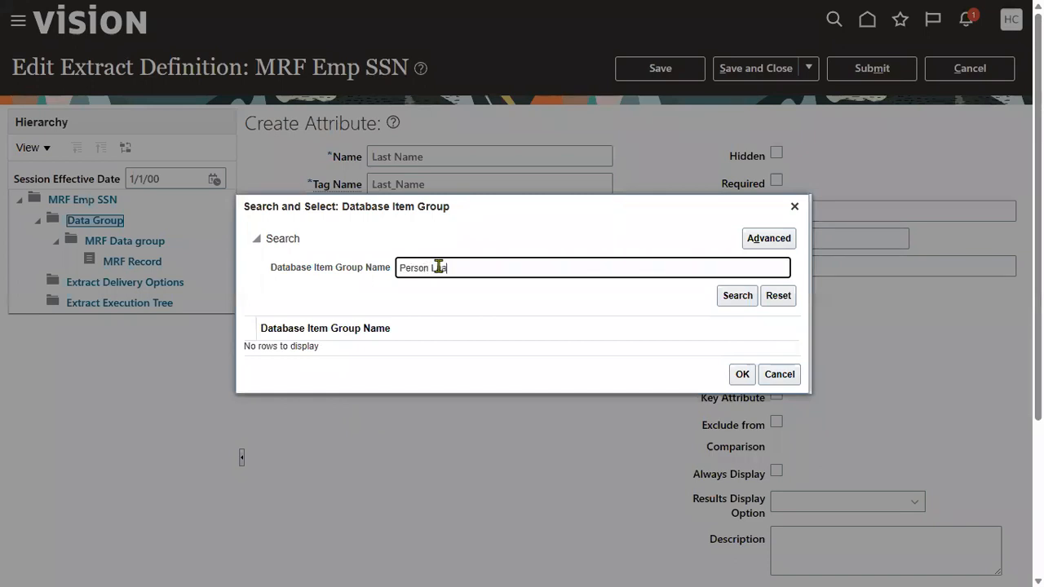
{"action": "key", "text": "BackSpace"}
{"action": "type", "text": "ast"}
{"action": "key", "text": "Return"}
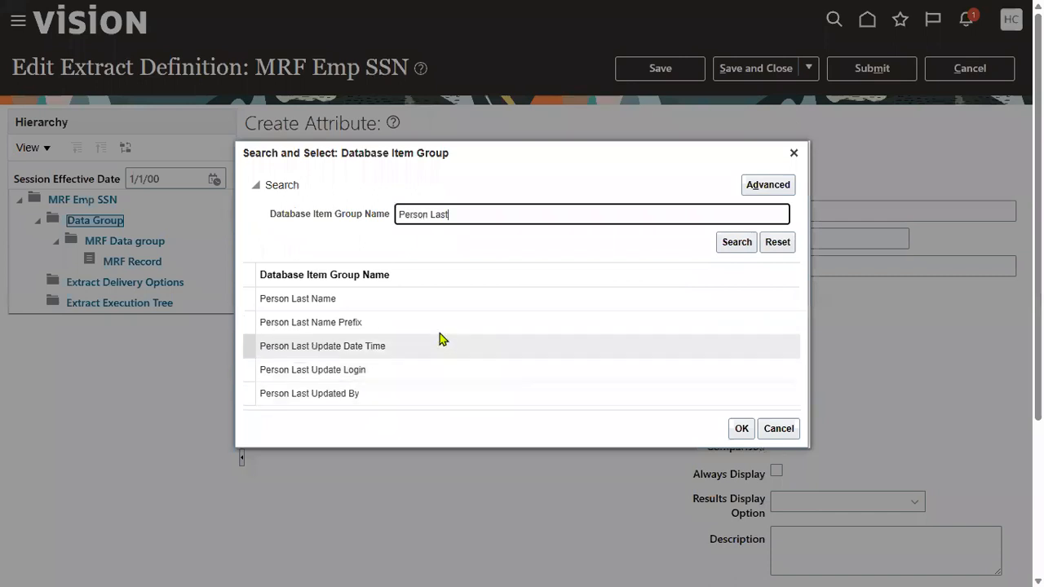
{"action": "left_click", "coordinate": [440, 300]}
{"action": "left_click", "coordinate": [741, 429]}
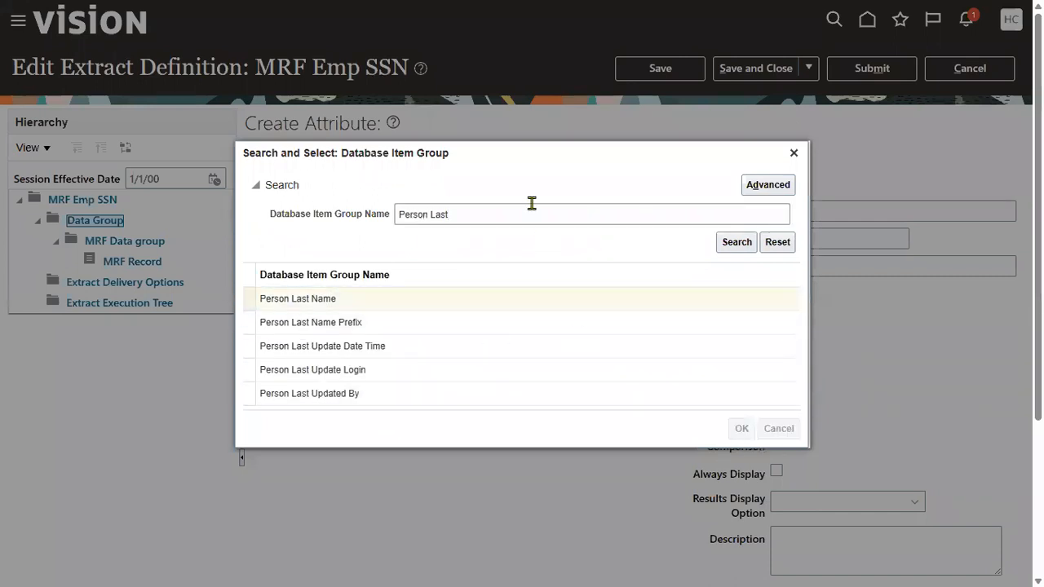
- Set the Last Name attribute's output label to LAST_NAME and output column to 2, and save it
{"action": "left_click", "coordinate": [812, 210]}
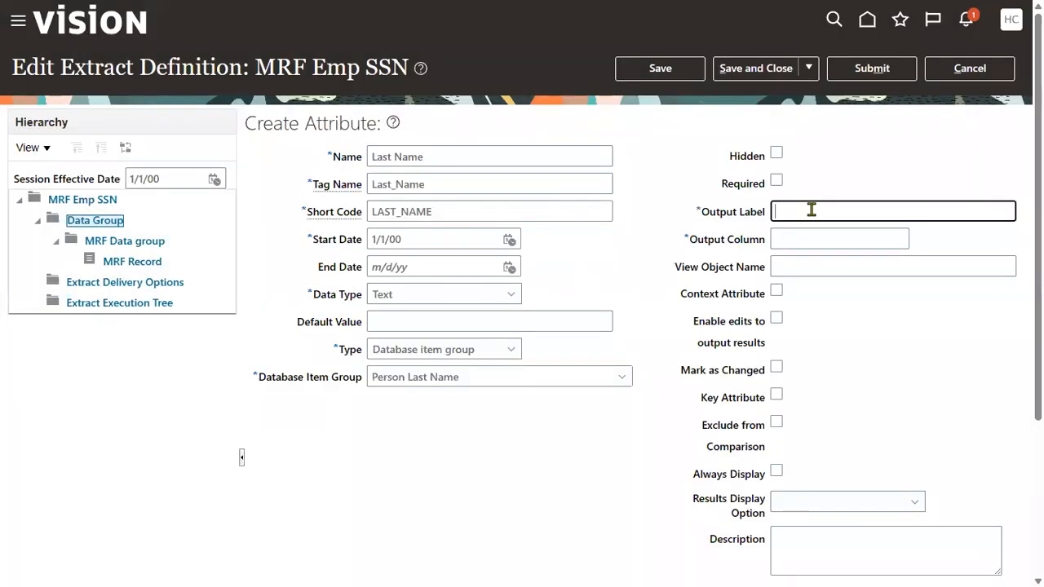
{"action": "type", "text": "Las"}
{"action": "type", "text": "LAT_NAME"}
{"action": "type", "text": "S"}
{"action": "key", "text": "Tab"}
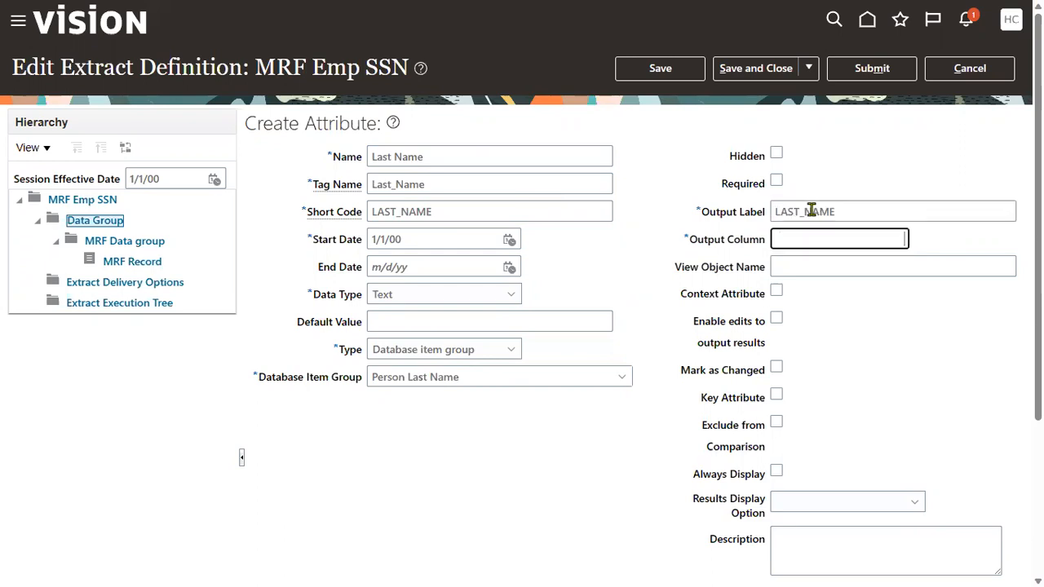
{"action": "left_click", "coordinate": [661, 68]}
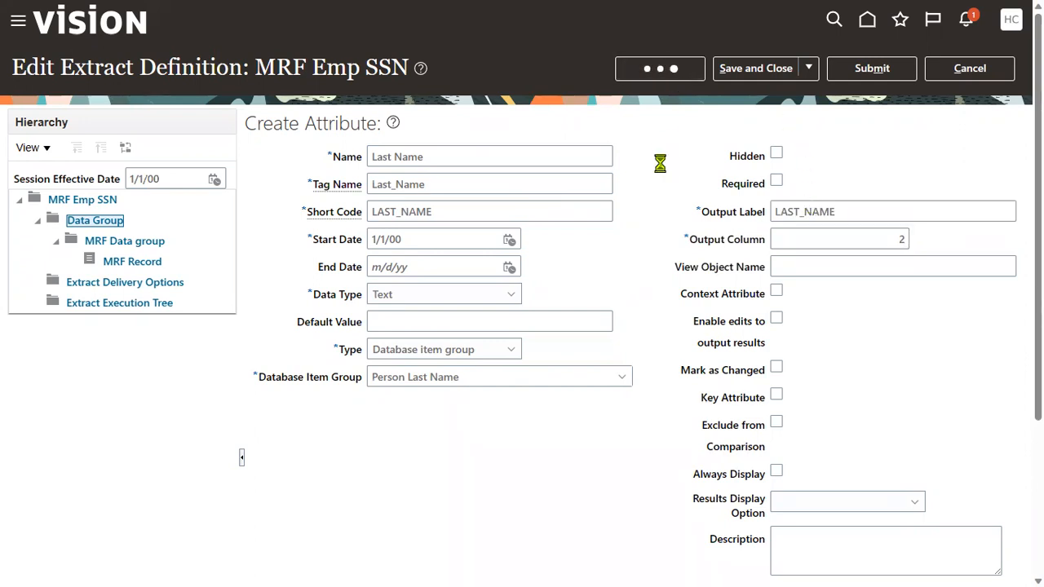
- Start another attribute and highlight Effective Start Date as the next required column in the Notes file
{"action": "left_click", "coordinate": [809, 69]}
{"action": "left_click", "coordinate": [787, 96]}
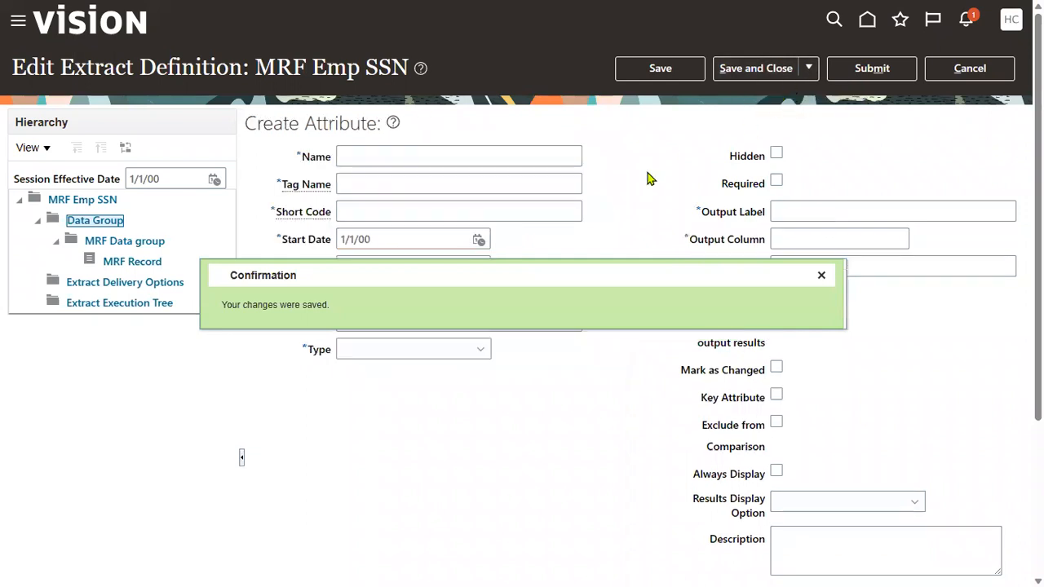
{"action": "key", "text": "alt+Tab"}
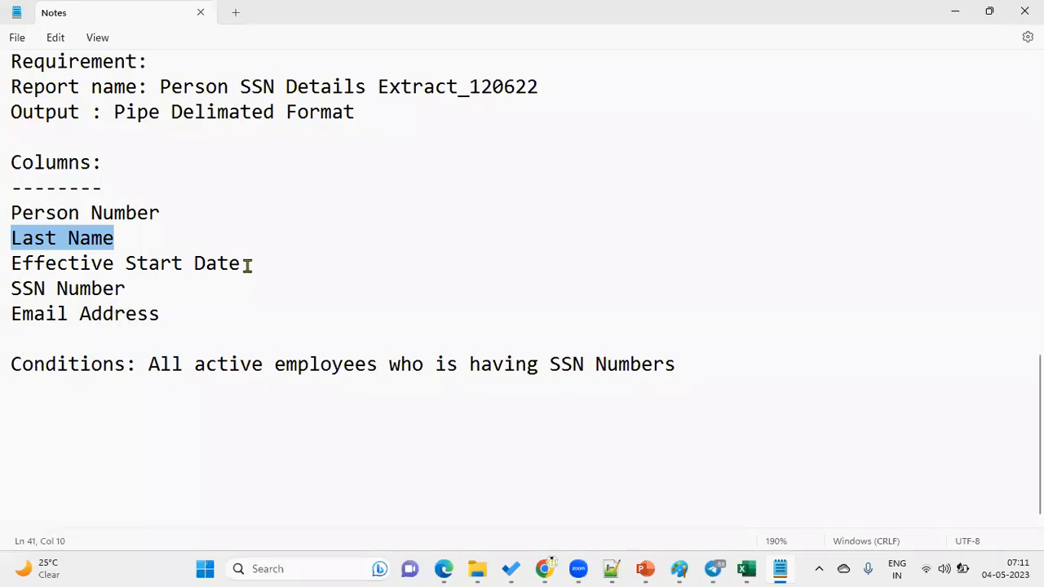
{"action": "left_click_drag", "start_coordinate": [247, 265], "coordinate": [9, 264]}
{"action": "key", "text": "alt+Tab"}
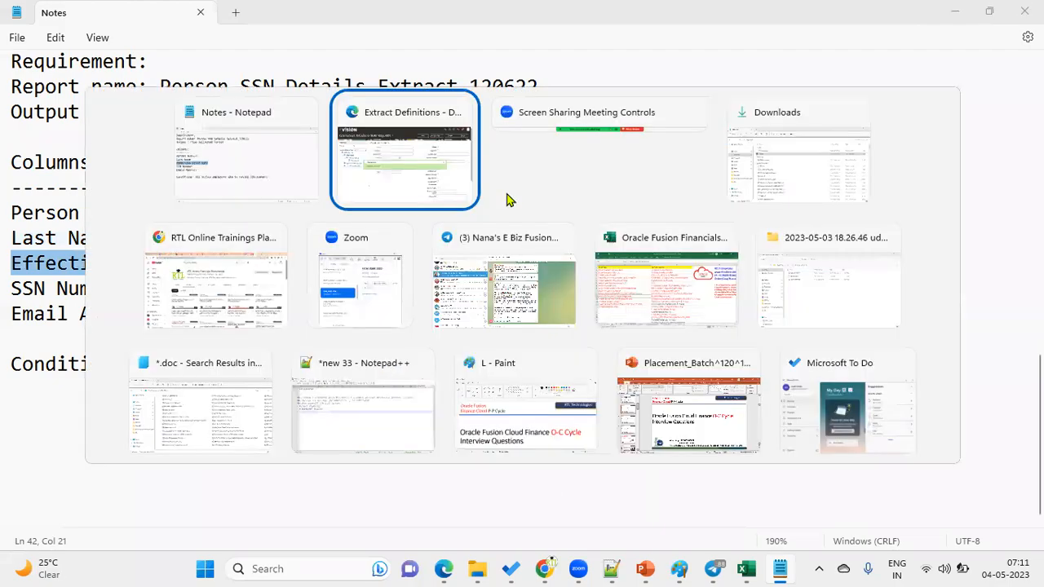
- Name the new attribute Start Date, with Start_Date as tag name and Start Date as short code
{"action": "left_click", "coordinate": [438, 163]}
{"action": "type", "text": "Start Date"}
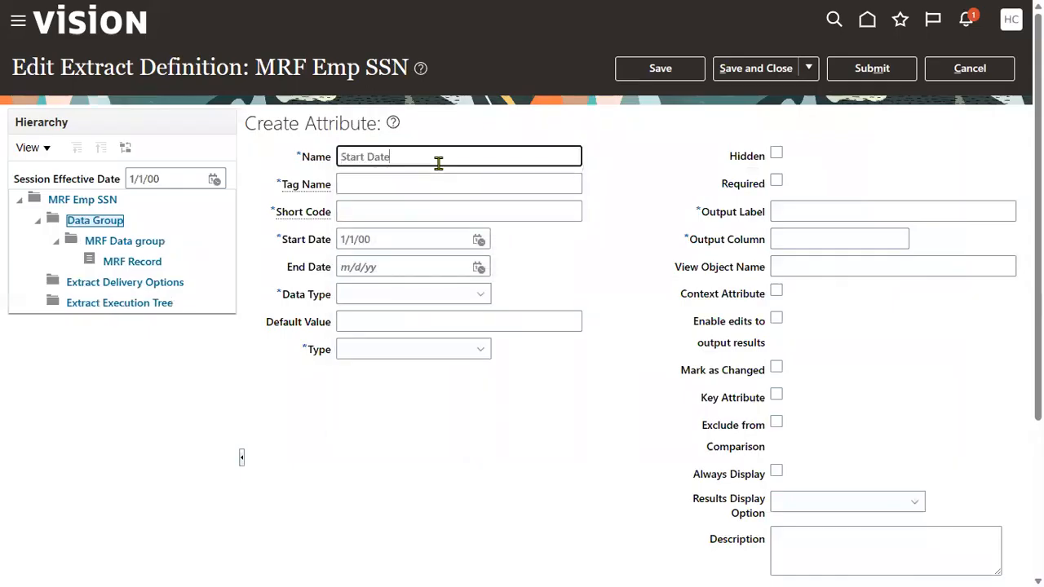
{"action": "key", "text": "ctrl+a"}
{"action": "key", "text": "Tab"}
{"action": "key", "text": "Tab"}
{"action": "key", "text": "Tab"}
{"action": "key", "text": "Tab"}
{"action": "key", "text": "Tab"}
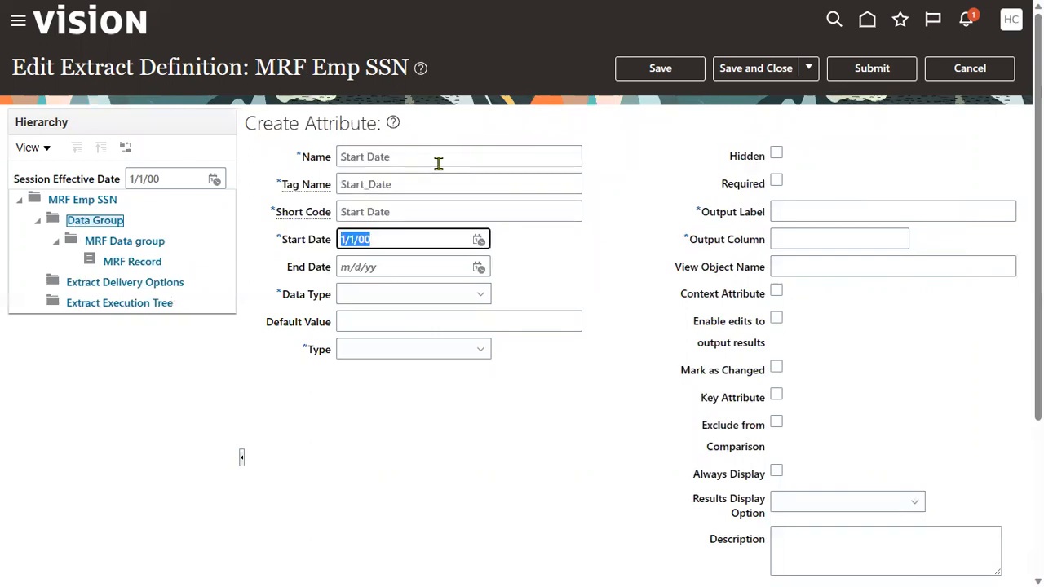
- Set the Start Date attribute's data type to Date and its type to Database item group
{"action": "key", "text": "shift+Tab"}
{"action": "key", "text": "Down"}
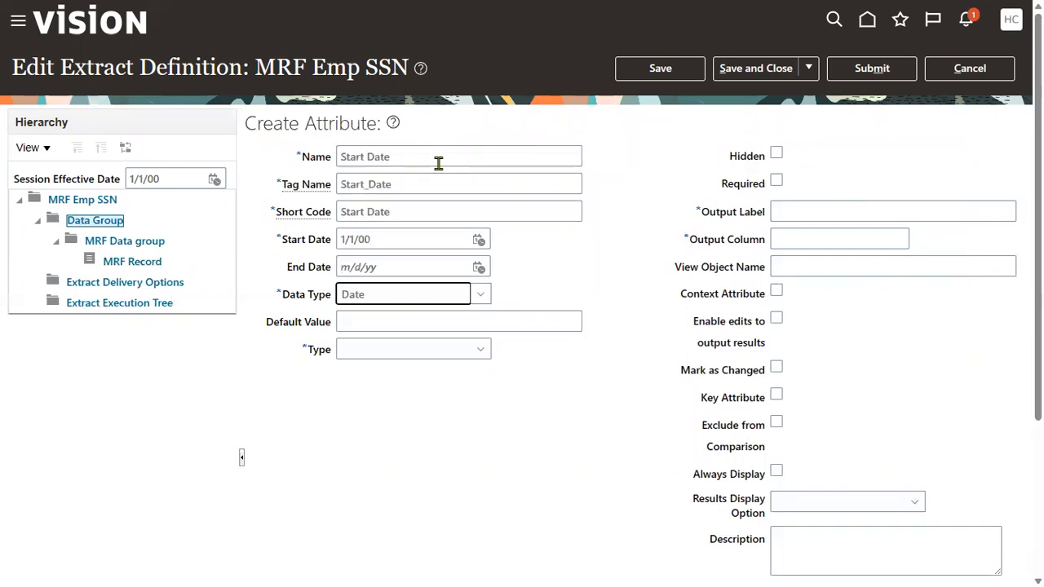
{"action": "key", "text": "Tab"}
{"action": "key", "text": "Tab"}
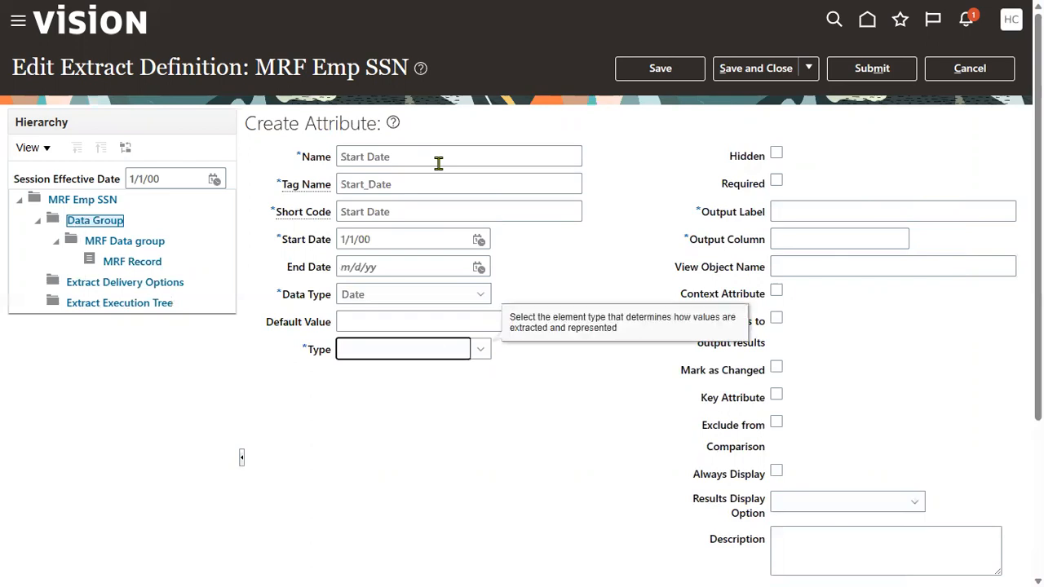
{"action": "key", "text": "Down"}
{"action": "key", "text": "Tab"}
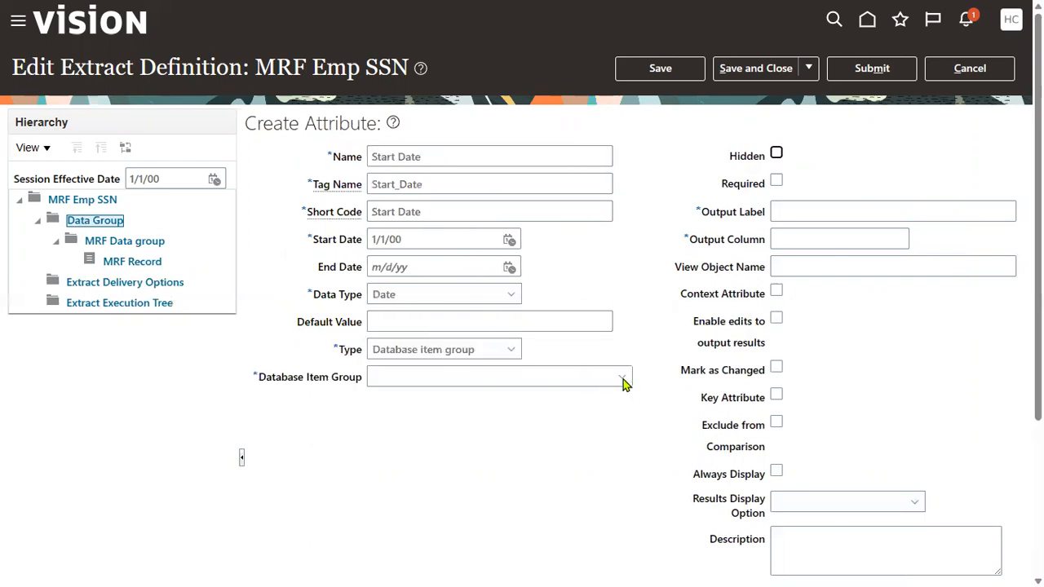
- Search the database item groups for "%Effective%" and look through the matches for the Start Date attribute
{"action": "left_click", "coordinate": [388, 353]}
{"action": "left_click", "coordinate": [433, 268]}
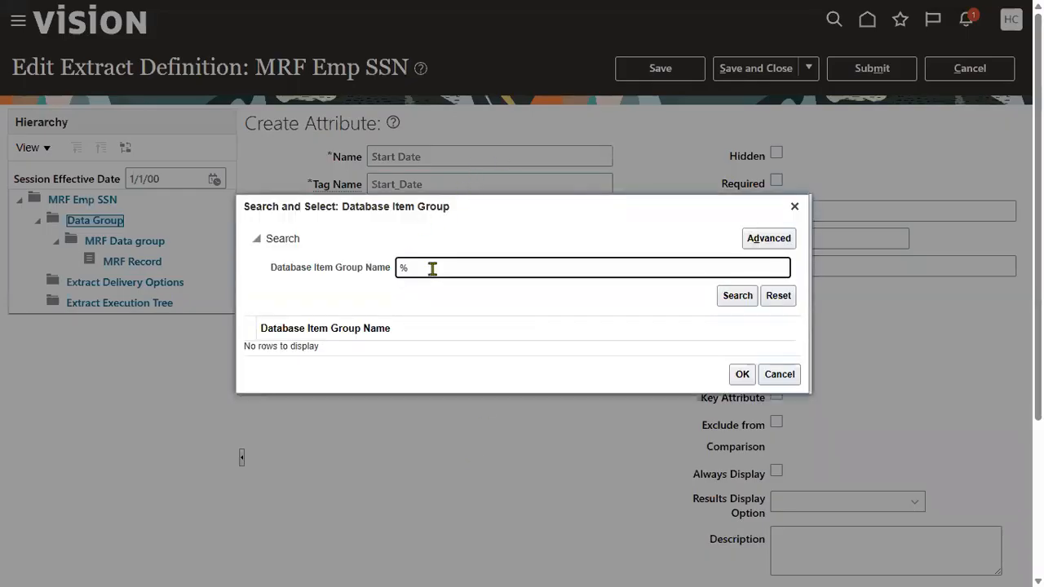
{"action": "type", "text": "%Effective%"}
{"action": "key", "text": "Return"}
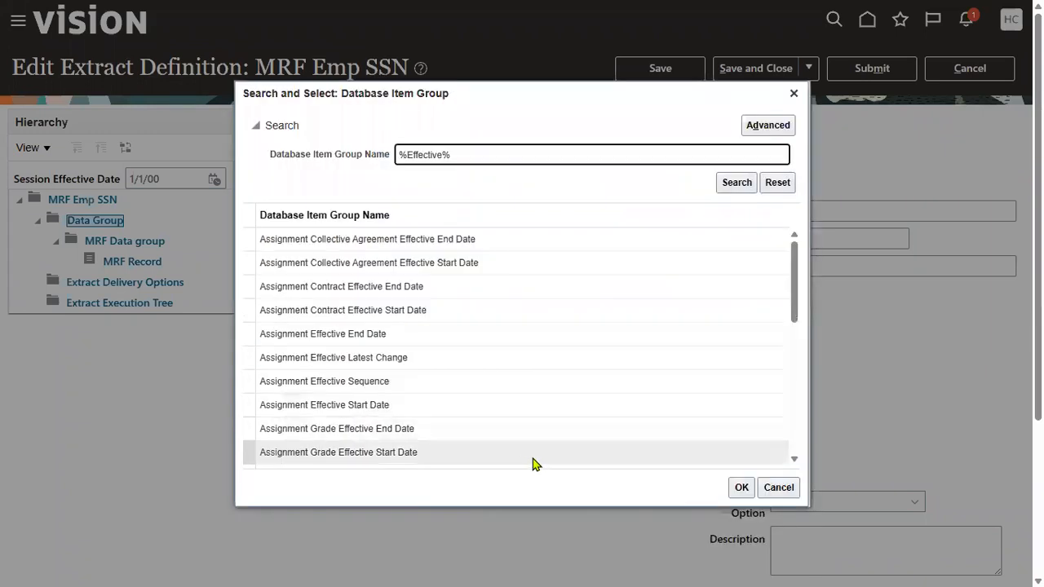
{"action": "scroll", "coordinate": [495, 359], "scroll_direction": "down", "scroll_amount": 1}
{"action": "scroll", "coordinate": [495, 359], "scroll_direction": "down", "scroll_amount": 5}
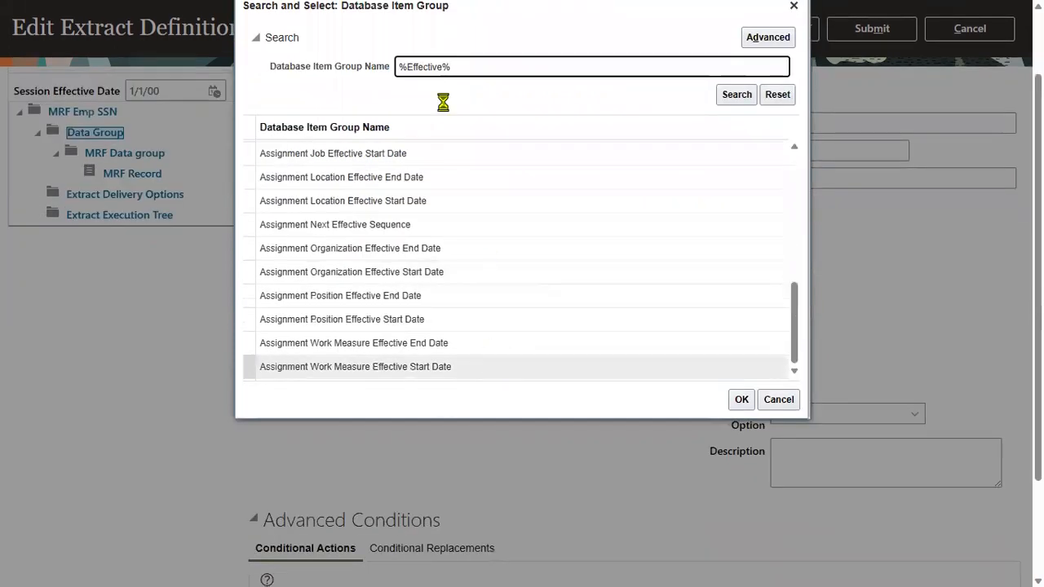
- Narrow the database item group search to "Person%Effective%" and assign Person Effective Start Date to the attribute
{"action": "left_click", "coordinate": [399, 159]}
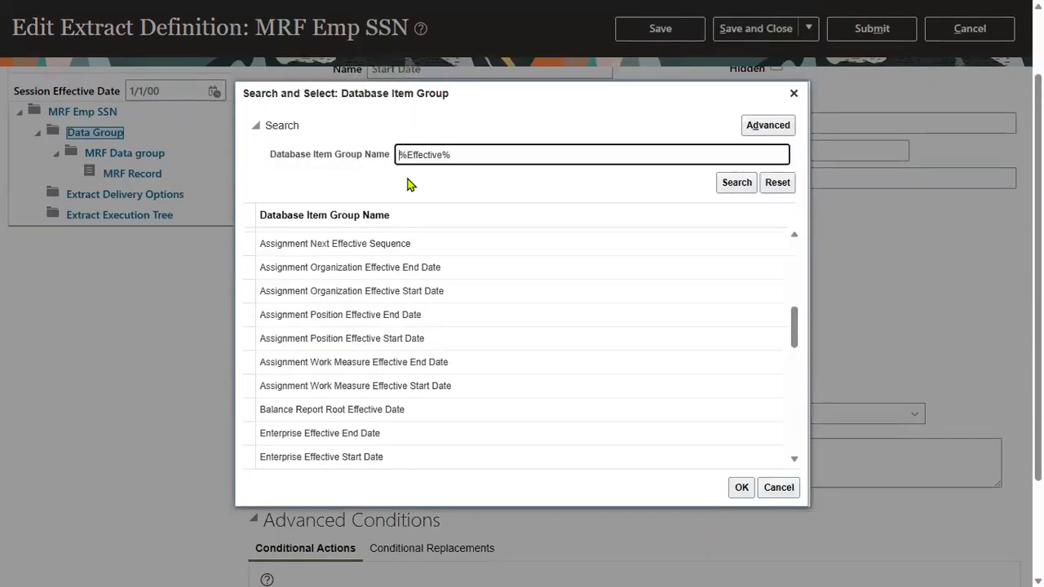
{"action": "type", "text": "Person"}
{"action": "key", "text": "Return"}
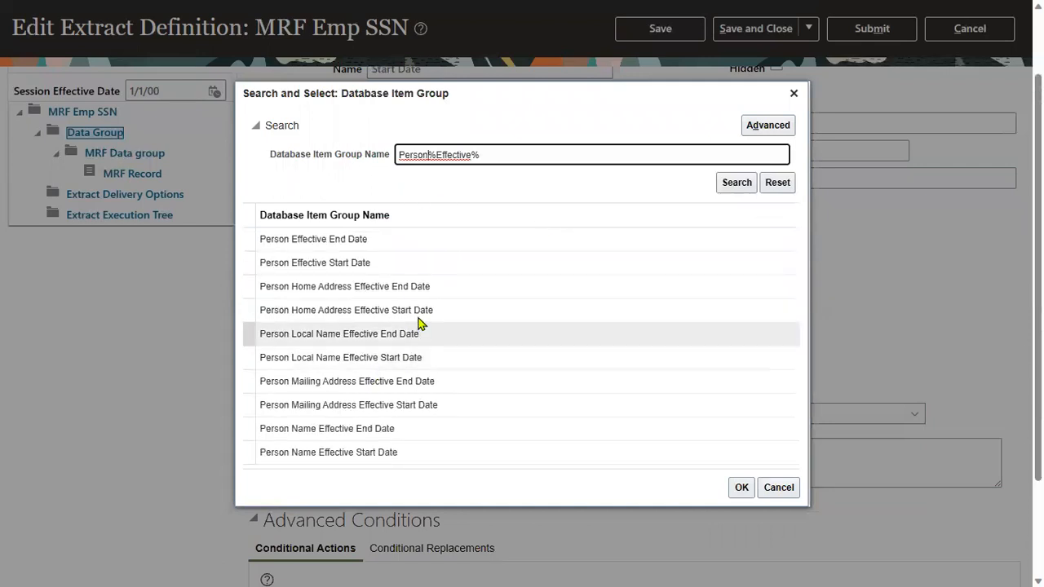
{"action": "left_click", "coordinate": [395, 241]}
{"action": "left_click", "coordinate": [391, 270]}
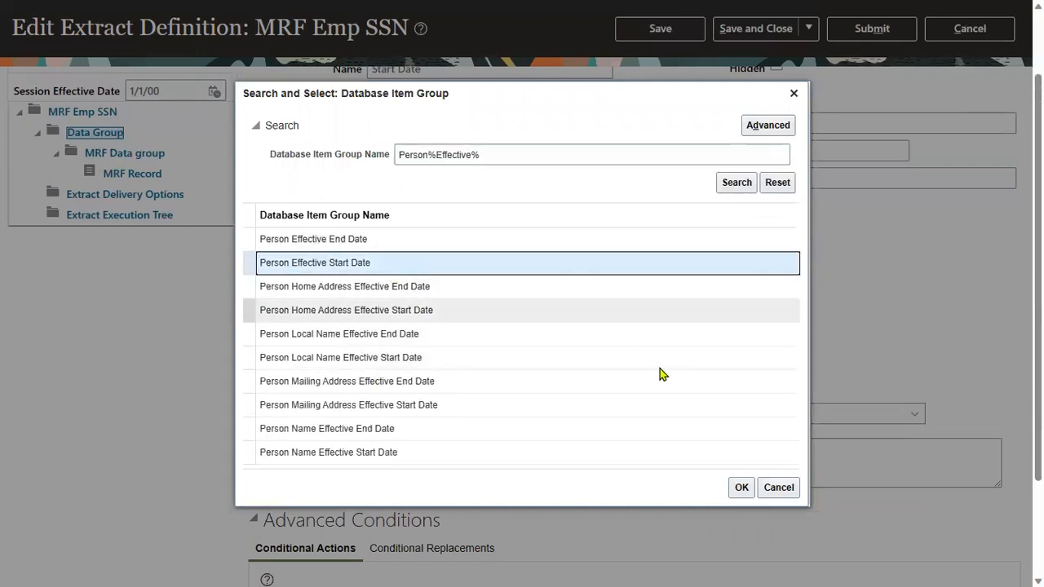
{"action": "left_click", "coordinate": [741, 488]}
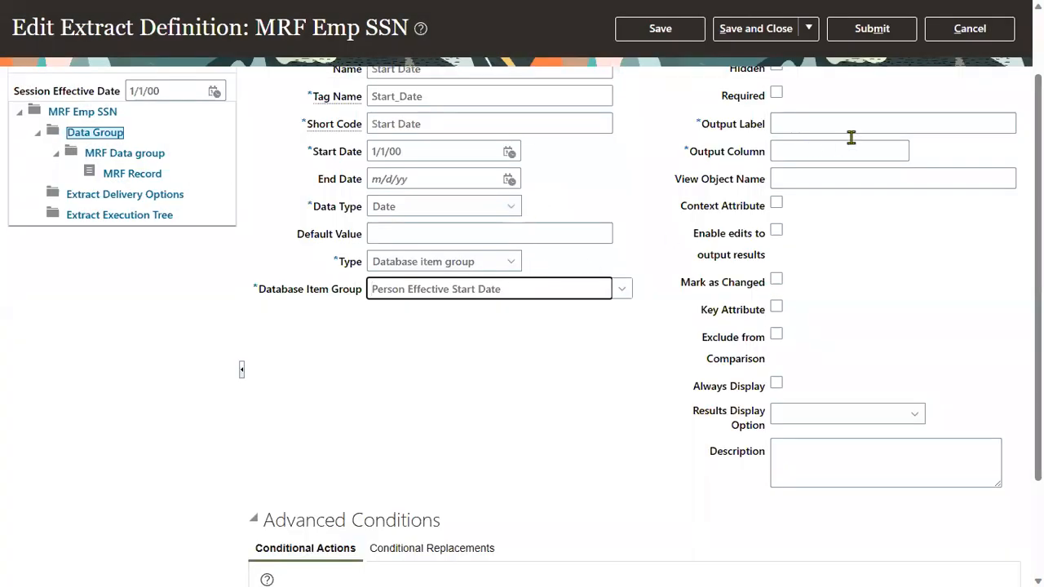
- Set the Start Date attribute's output label to EFFECTIVE_START_DATE and output column to 3, and save it
{"action": "left_click", "coordinate": [848, 125]}
{"action": "type", "text": "EFFECTIVE_ST"}
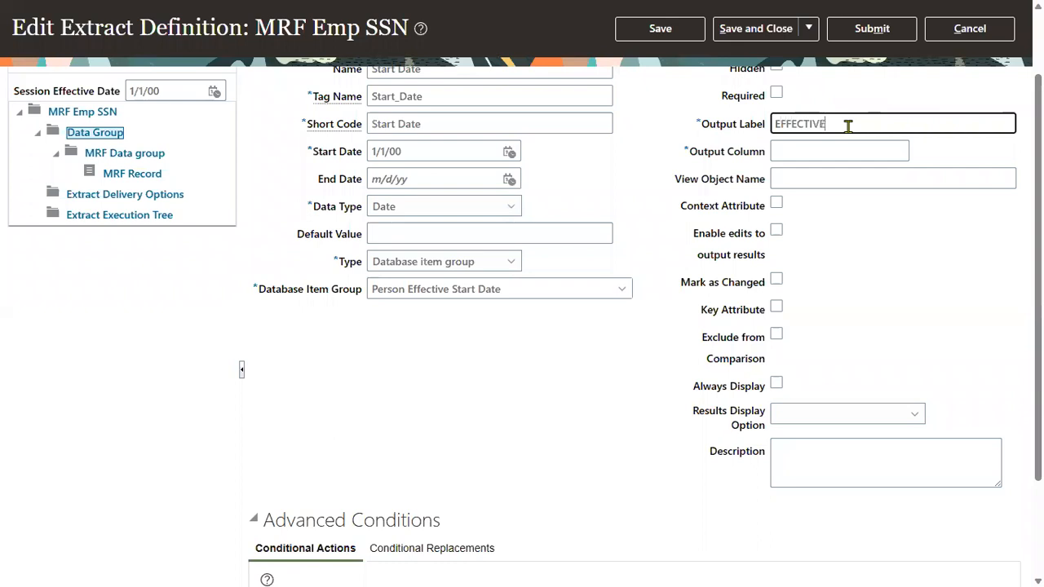
{"action": "type", "text": "ART_DATE"}
{"action": "key", "text": "Tab"}
{"action": "type", "text": "3"}
{"action": "left_click", "coordinate": [691, 35]}
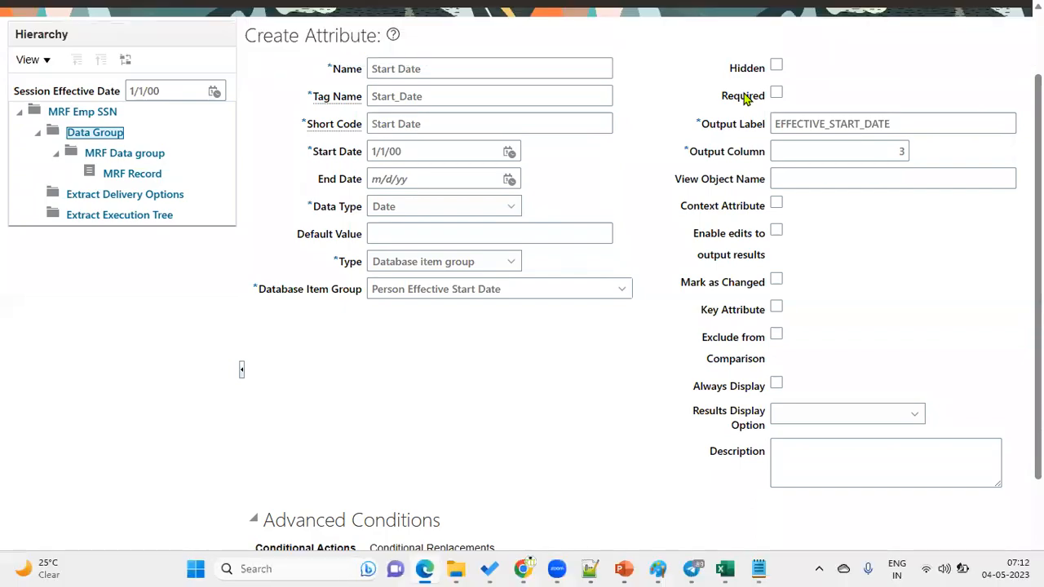
- Highlight SSN Number as the next required column in the Notes file and start another attribute in the extract
{"action": "key", "text": "alt+Tab"}
{"action": "left_click", "coordinate": [139, 288]}
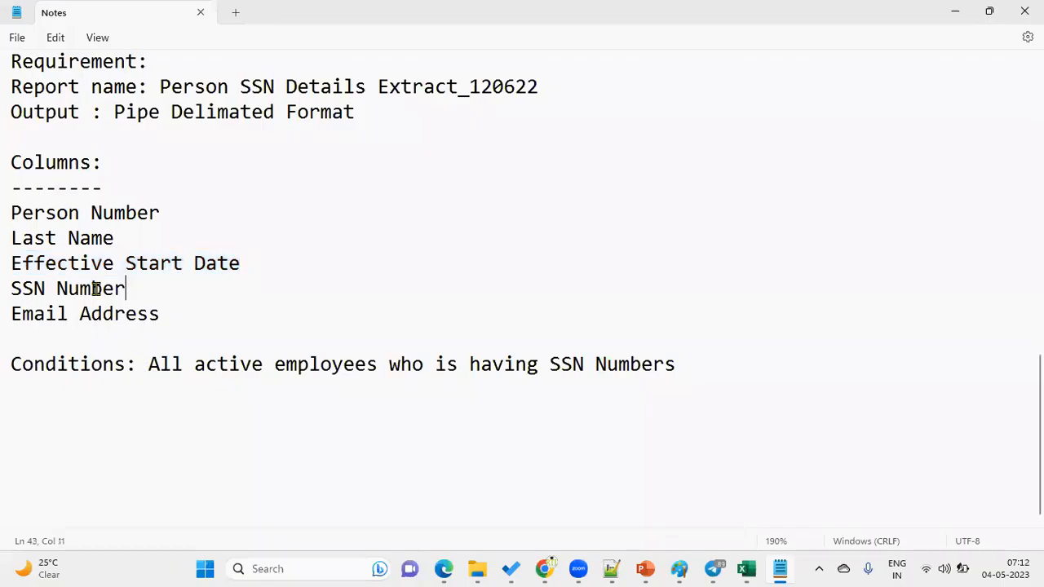
{"action": "key", "text": "shift+Home"}
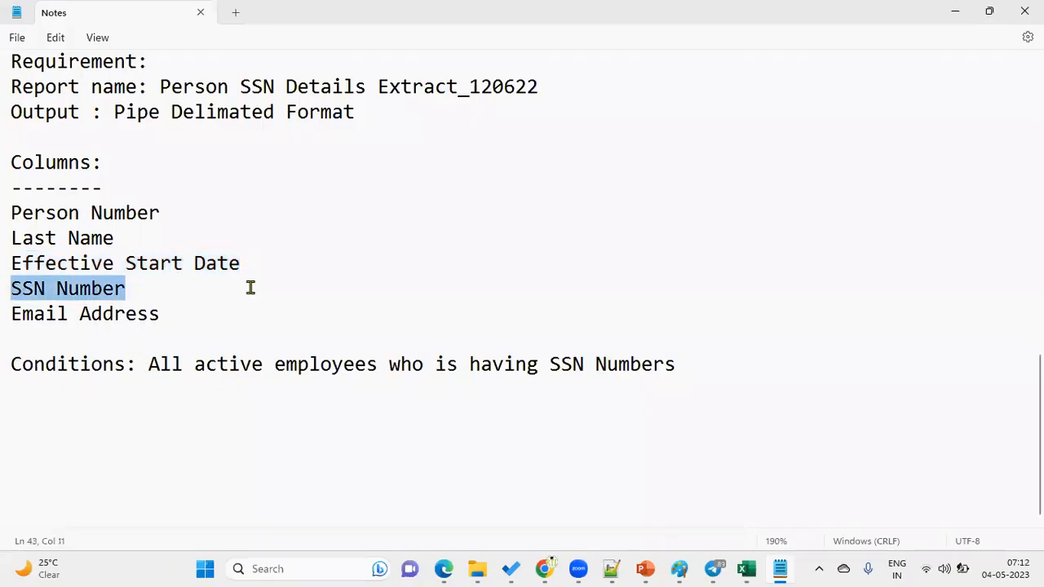
{"action": "key", "text": "alt+Tab"}
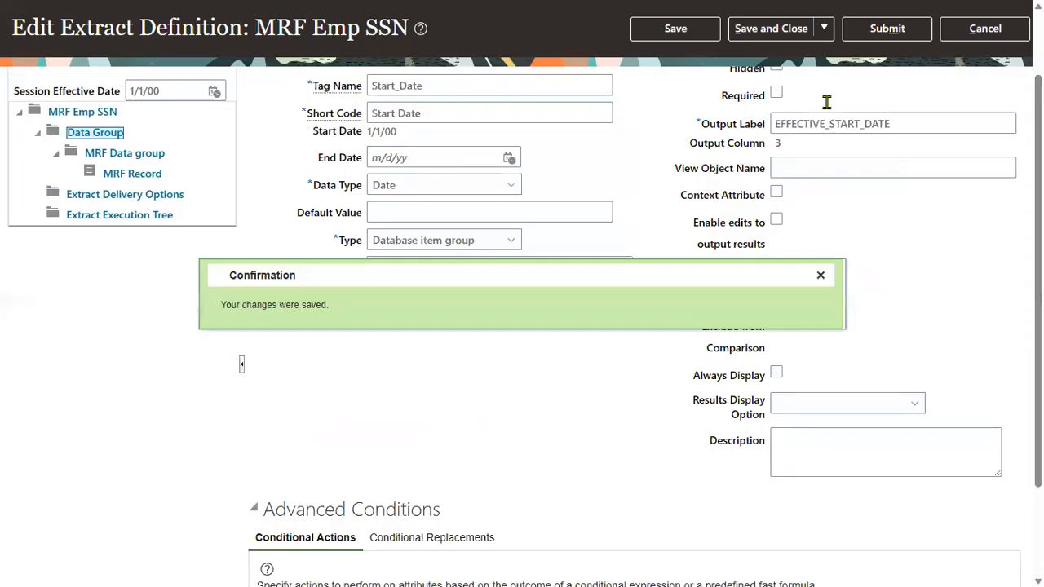
{"action": "left_click", "coordinate": [825, 29]}
{"action": "left_click", "coordinate": [823, 55]}
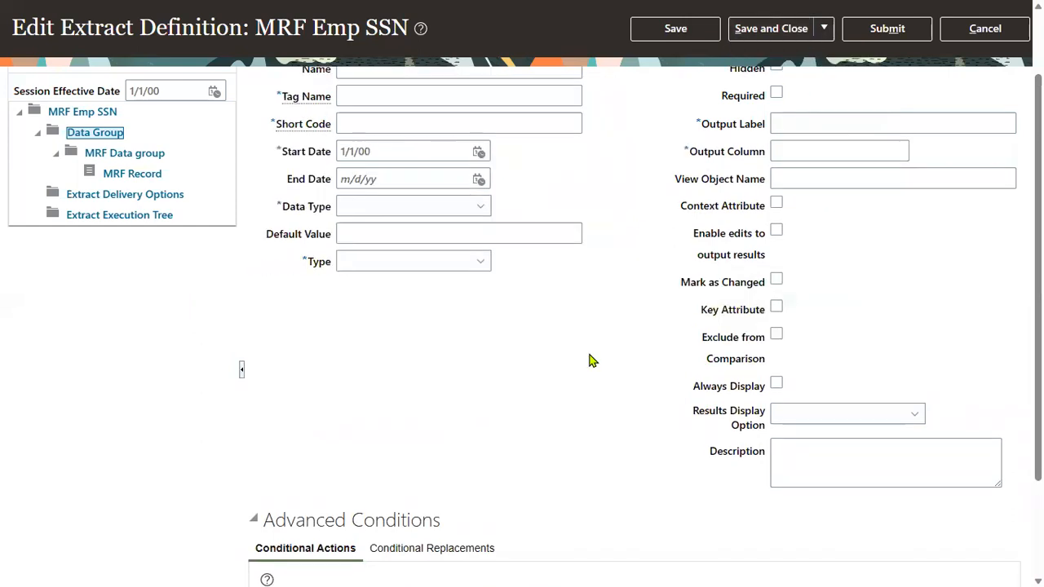
- Name the new attribute SSN, using SSN as its tag name and short code too
{"action": "scroll", "coordinate": [443, 226], "scroll_direction": "up", "scroll_amount": 2}
{"action": "left_click", "coordinate": [470, 156]}
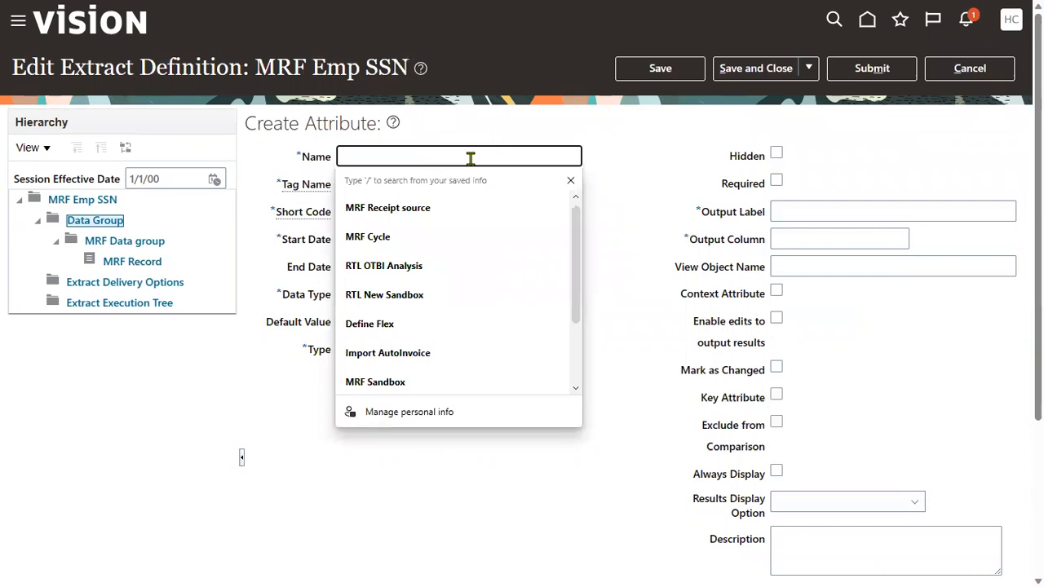
{"action": "type", "text": "S"}
{"action": "key", "text": "Tab"}
{"action": "key", "text": "Tab"}
{"action": "type", "text": "SSN"}
{"action": "key", "text": "Tab"}
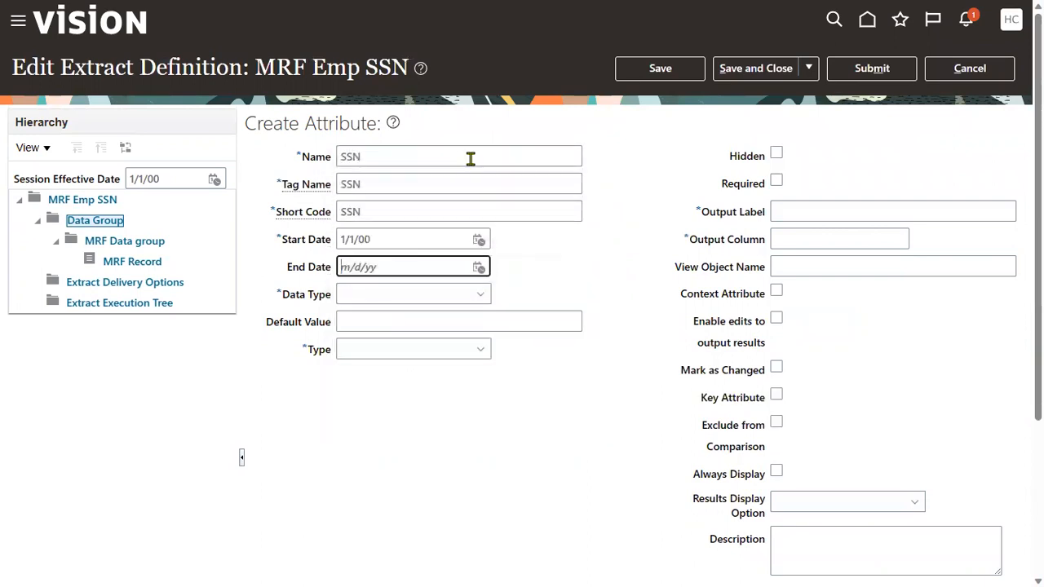
{"action": "key", "text": "Tab"}
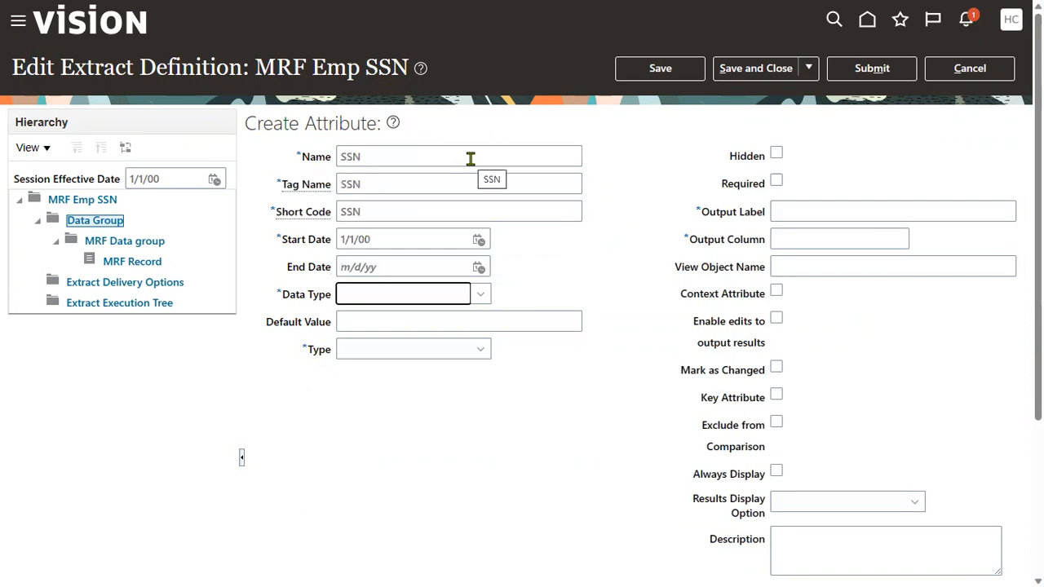
- Set the SSN attribute's data type to Text and its type to Database item group
{"action": "key", "text": "t"}
{"action": "key", "text": "Tab"}
{"action": "key", "text": "Tab"}
{"action": "key", "text": "d"}
{"action": "key", "text": "Tab"}
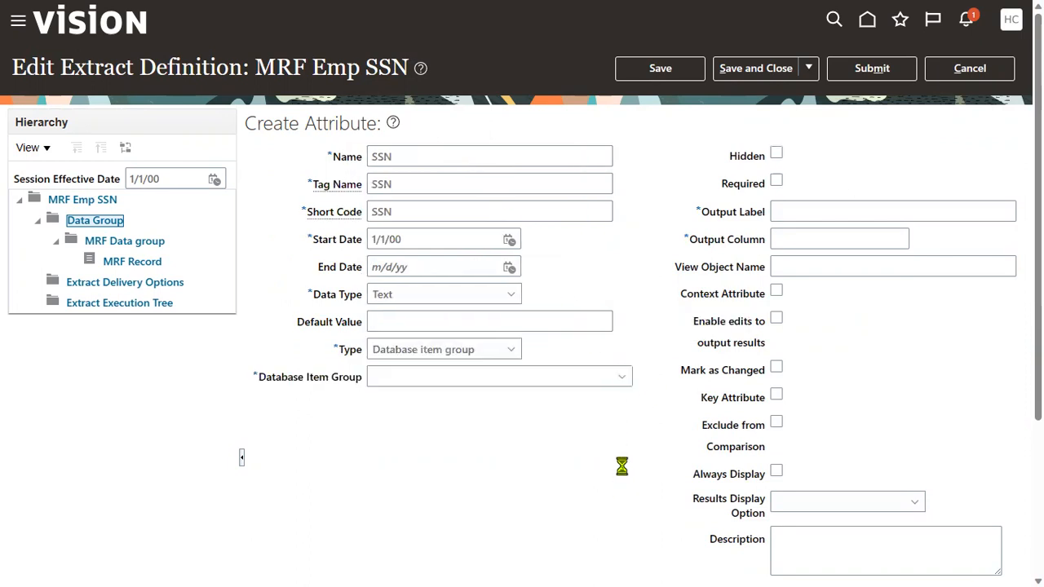
- Search the database item groups for "%National%Iden%" and assign Person Primary National Identifier Number to the SSN attribute
{"action": "left_click", "coordinate": [393, 352]}
{"action": "left_click", "coordinate": [508, 269]}
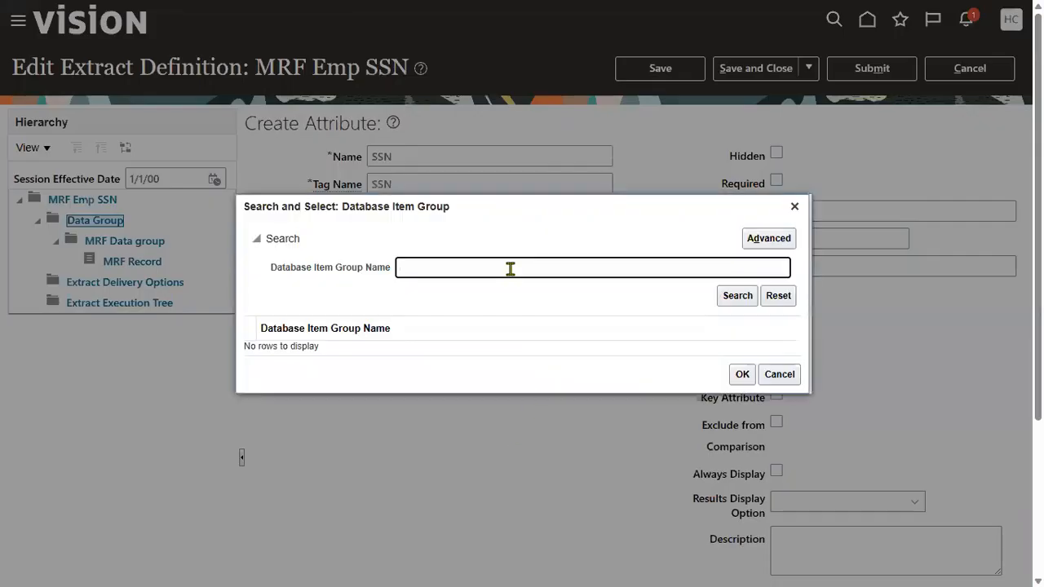
{"action": "type", "text": "%National%Iden%"}
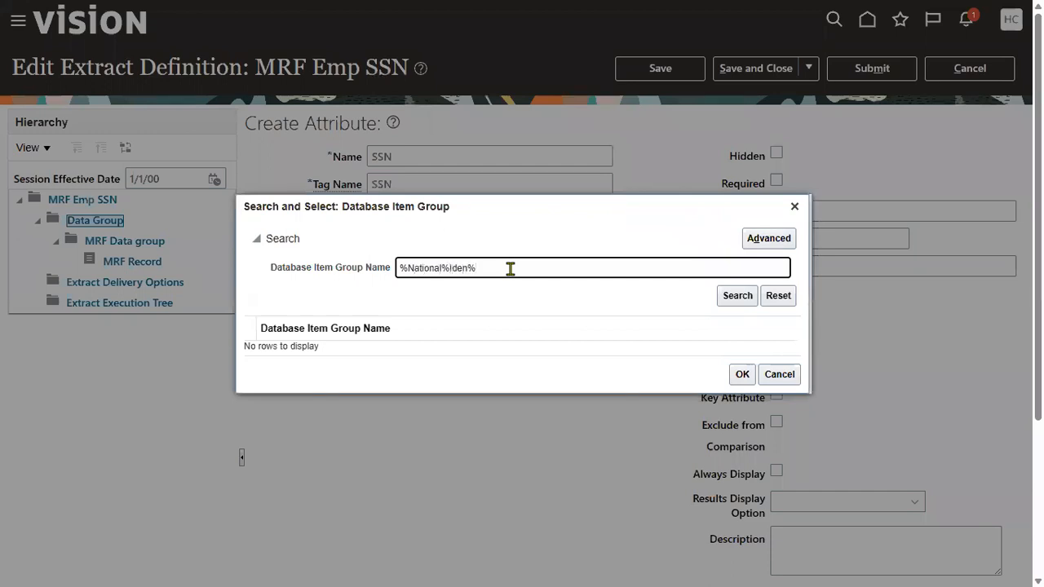
{"action": "key", "text": "Return"}
{"action": "left_click", "coordinate": [481, 364]}
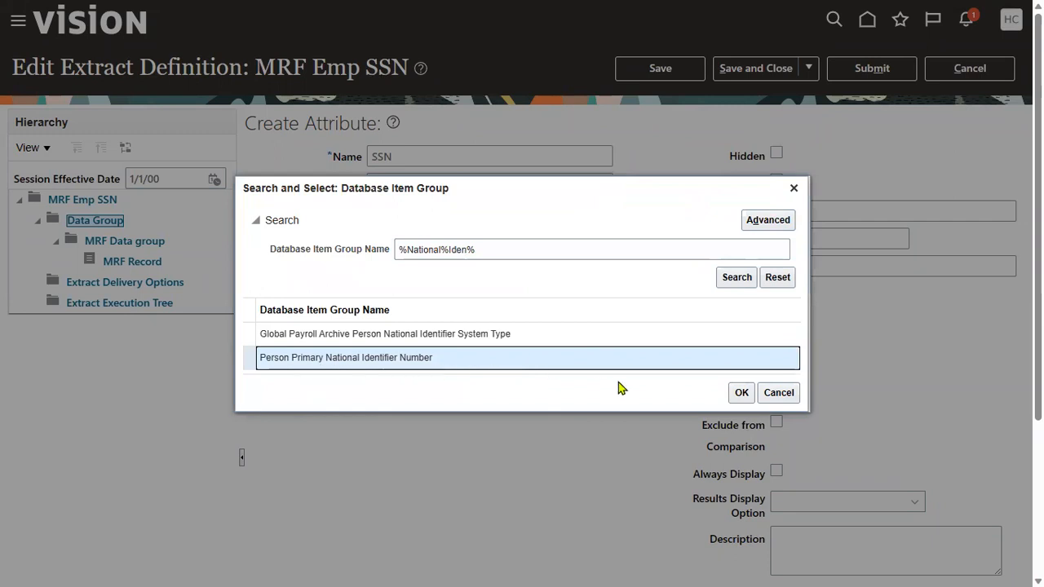
{"action": "left_click", "coordinate": [740, 398]}
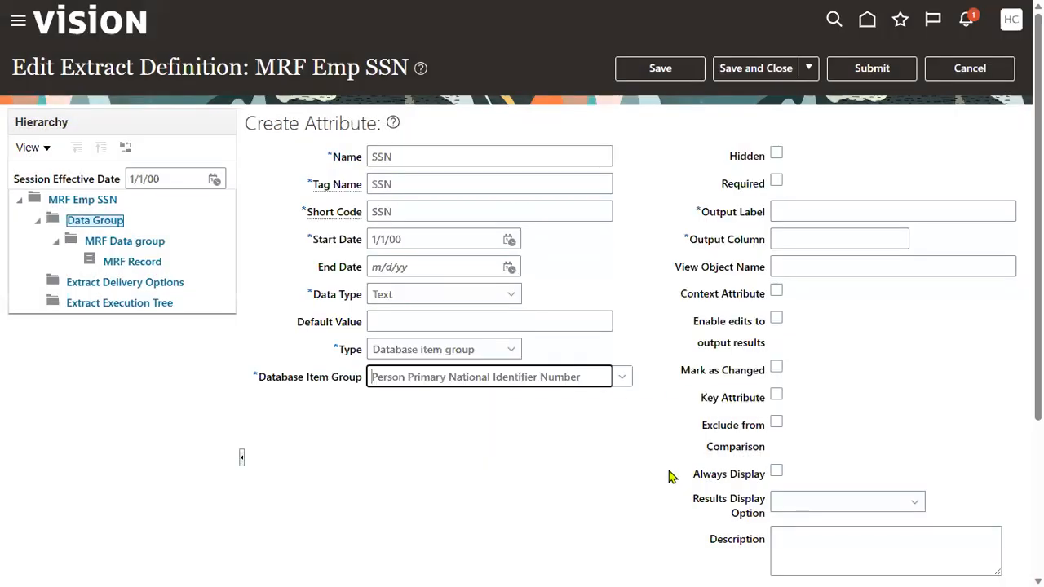
- Set the SSN attribute's output label to SSN and output column to 4, and save it
{"action": "left_click", "coordinate": [836, 218]}
{"action": "type", "text": "SSN"}
{"action": "left_click", "coordinate": [830, 240]}
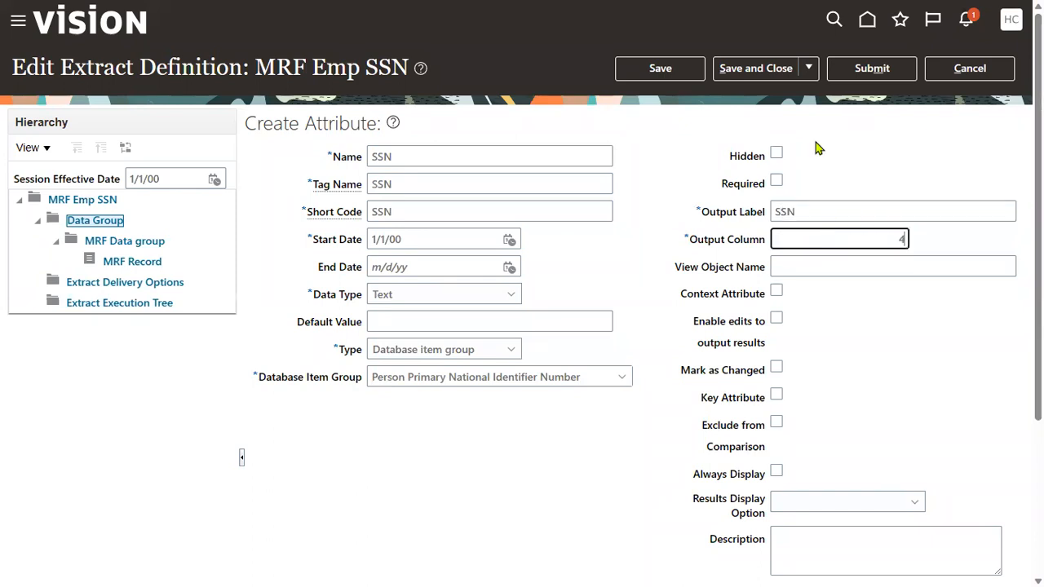
{"action": "left_click", "coordinate": [663, 70]}
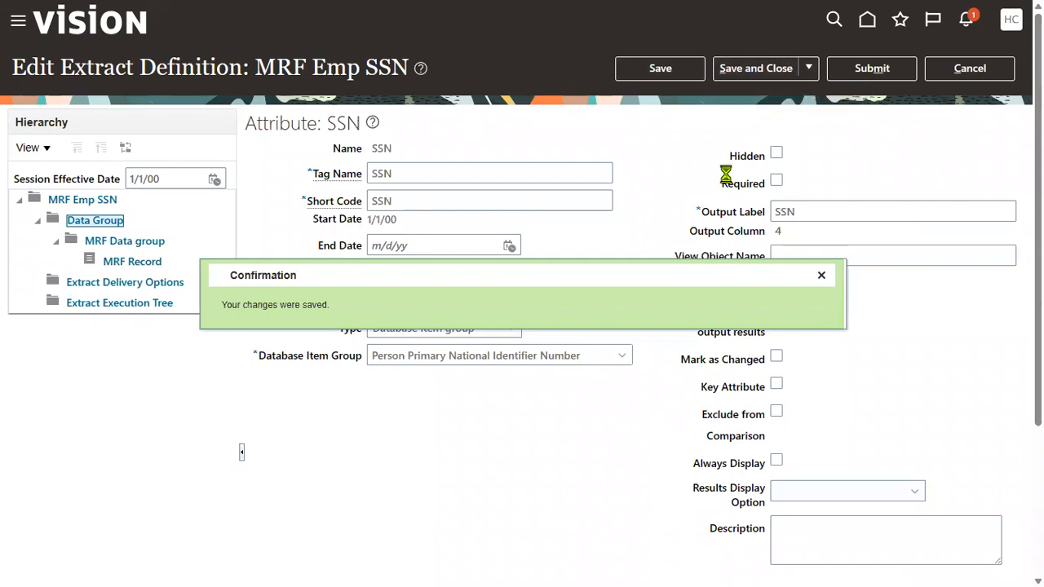
- Highlight Email Address as the next required column in the Notes file and return to the extract definition
{"action": "key", "text": "alt+Tab"}
{"action": "left_click_drag", "start_coordinate": [161, 314], "coordinate": [11, 314]}
{"action": "key", "text": "alt+Tab"}
- Name the new attribute Enail, with Enail as tag name and Email as short code
{"action": "left_click", "coordinate": [478, 162]}
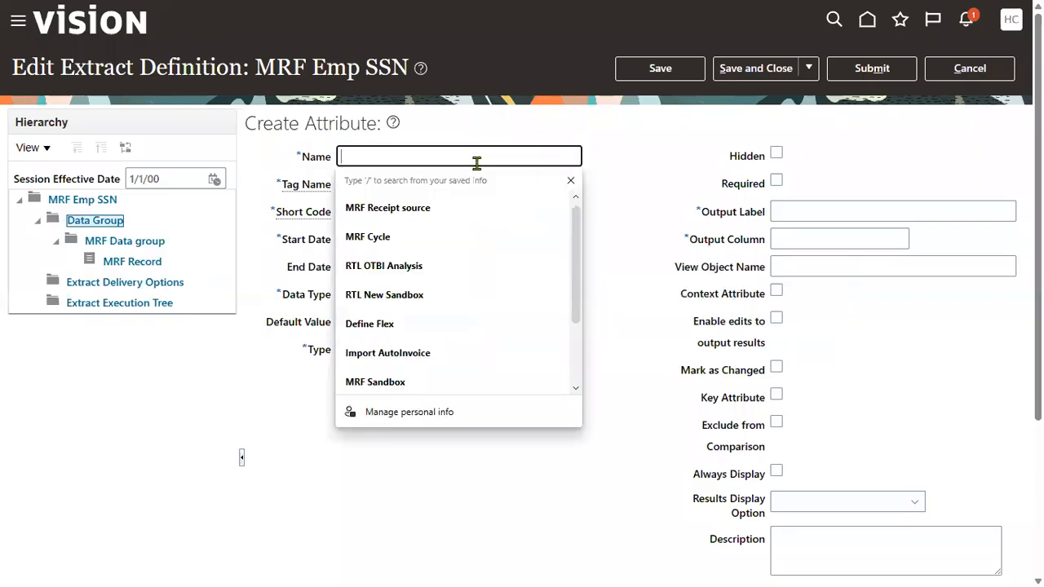
{"action": "type", "text": "Enail"}
{"action": "key", "text": "Tab"}
{"action": "key", "text": "Tab"}
{"action": "key", "text": "shift+Tab"}
{"action": "key", "text": "Tab"}
{"action": "key", "text": "Tab"}
{"action": "key", "text": "Tab"}
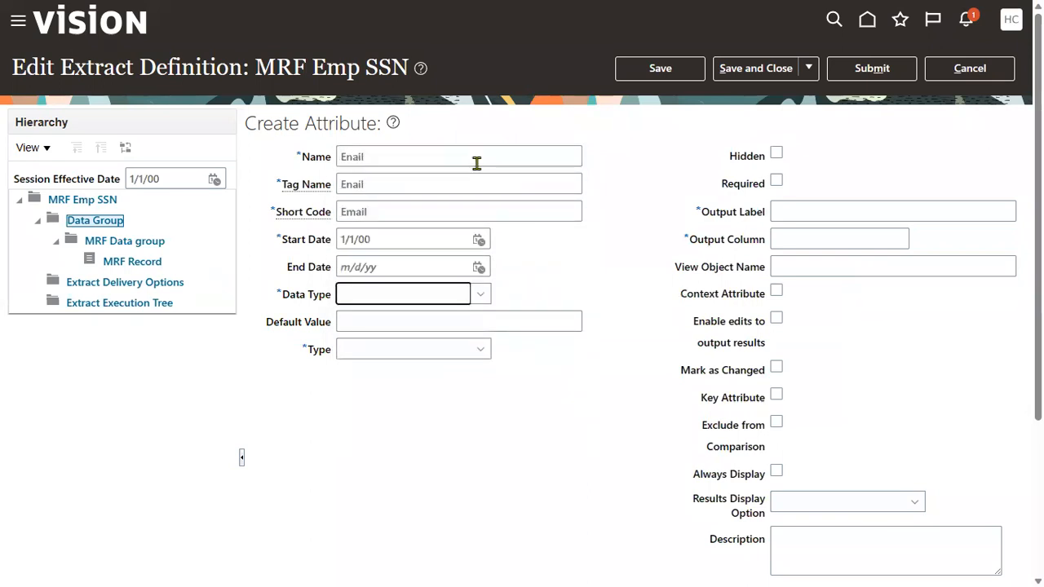
- Set the email attribute's data type to Text and its type to Database item group
{"action": "key", "text": "t"}
{"action": "key", "text": "Tab"}
{"action": "key", "text": "Tab"}
{"action": "key", "text": "d"}
{"action": "key", "text": "Tab"}
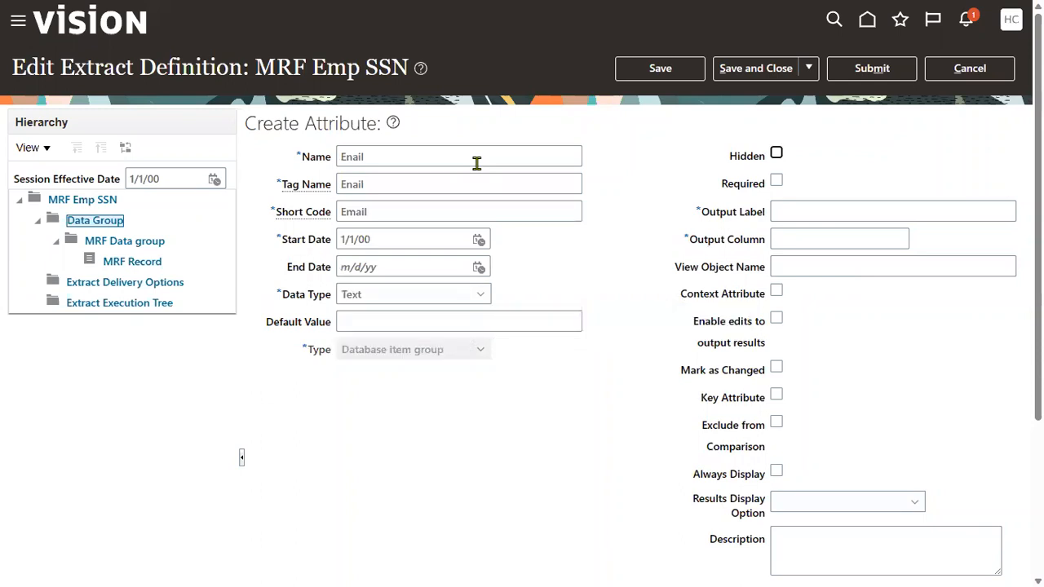
- Search the database item groups for the email attribute using %Email% and %mail%
{"action": "left_click", "coordinate": [572, 379]}
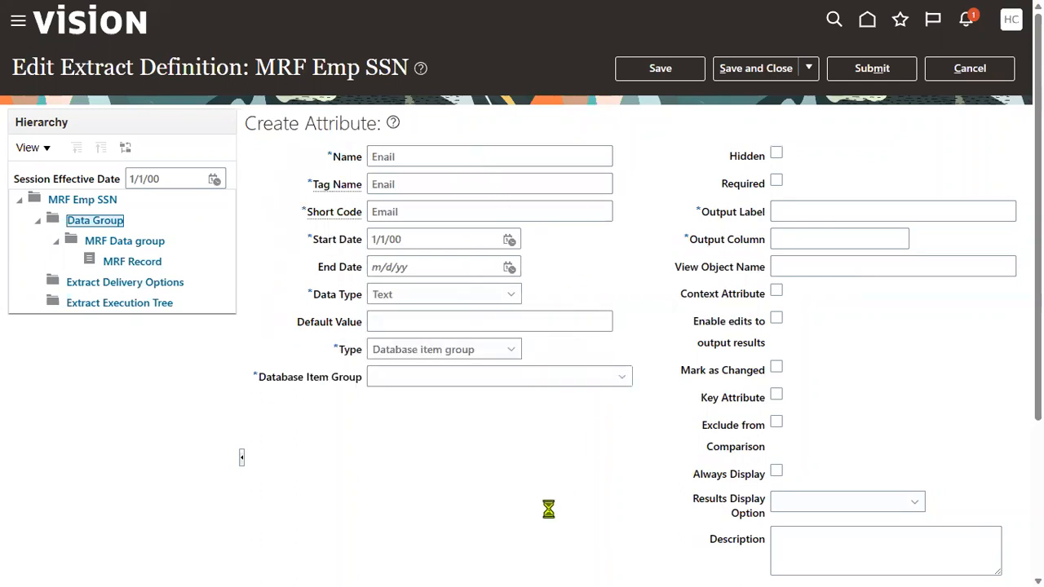
{"action": "left_click", "coordinate": [392, 354]}
{"action": "left_click", "coordinate": [443, 267]}
{"action": "type", "text": "%Email%"}
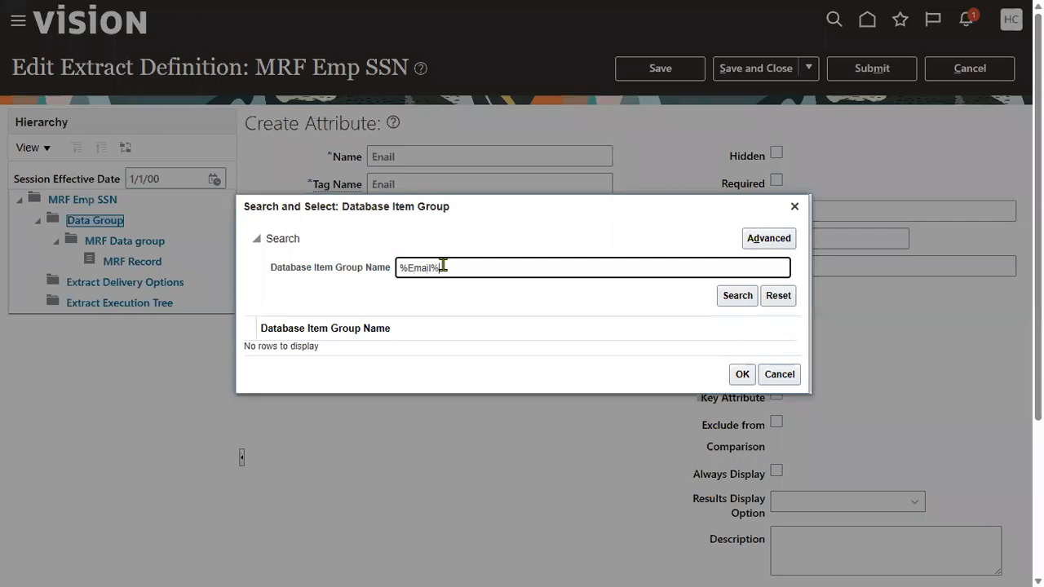
{"action": "left_click", "coordinate": [729, 299]}
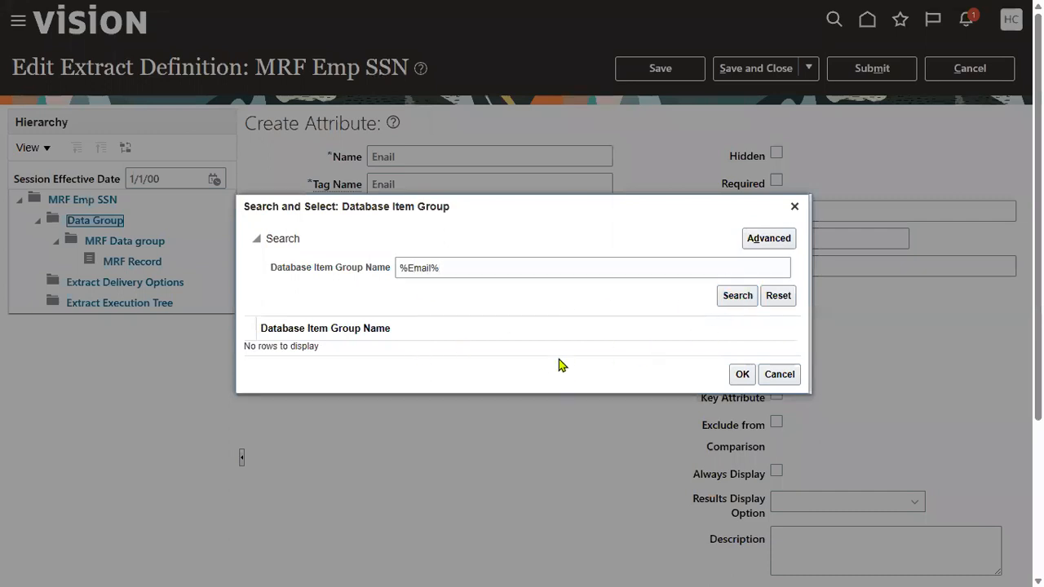
{"action": "left_click", "coordinate": [410, 268]}
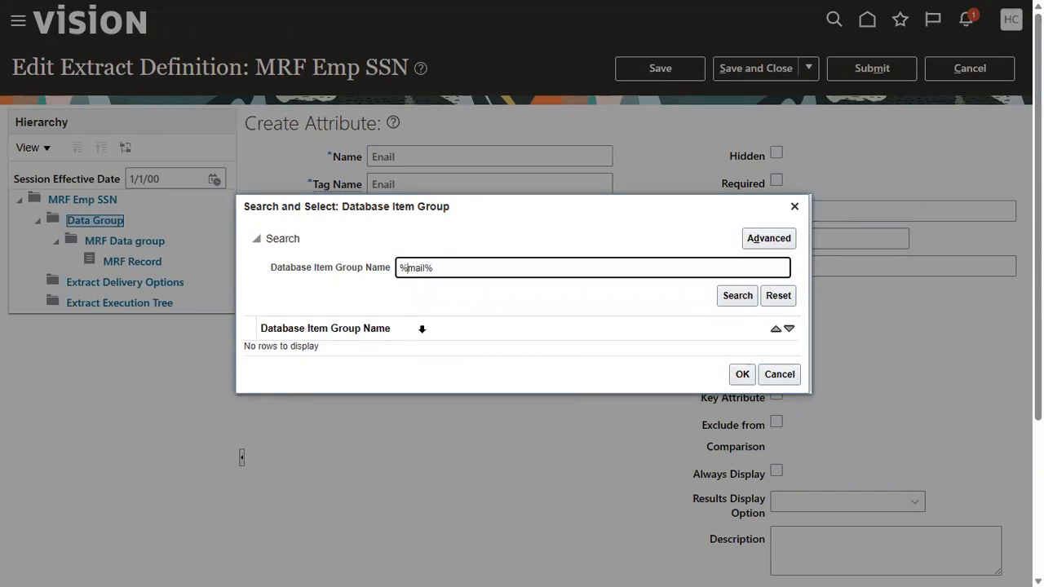
{"action": "key", "text": "Return"}
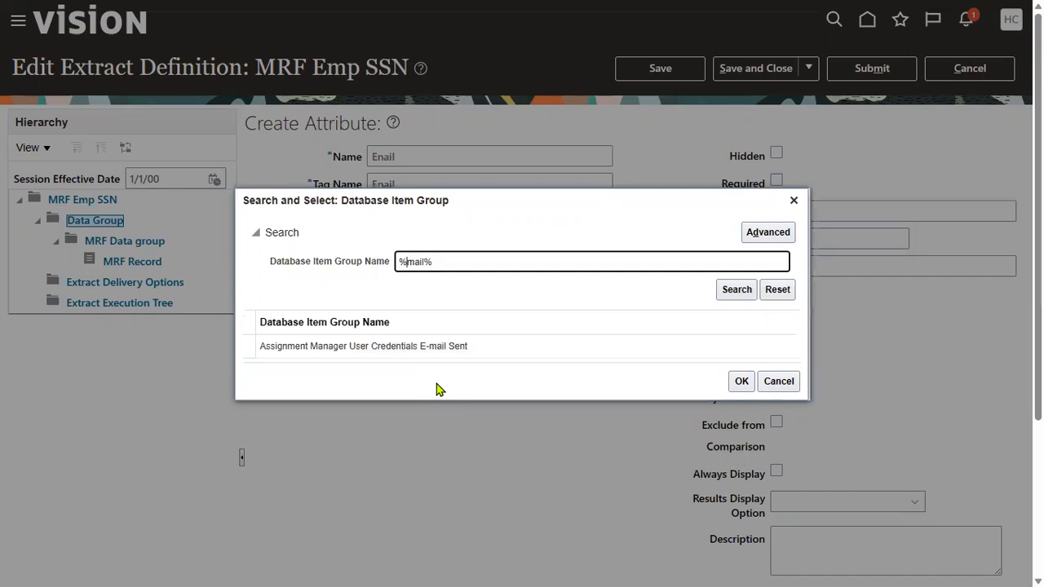
- Search the database item groups for Person and look through the list for an email item
{"action": "left_click_drag", "start_coordinate": [438, 262], "coordinate": [359, 270]}
{"action": "type", "text": "Person"}
{"action": "key", "text": "Return"}
{"action": "left_click_drag", "start_coordinate": [800, 326], "coordinate": [804, 431]}
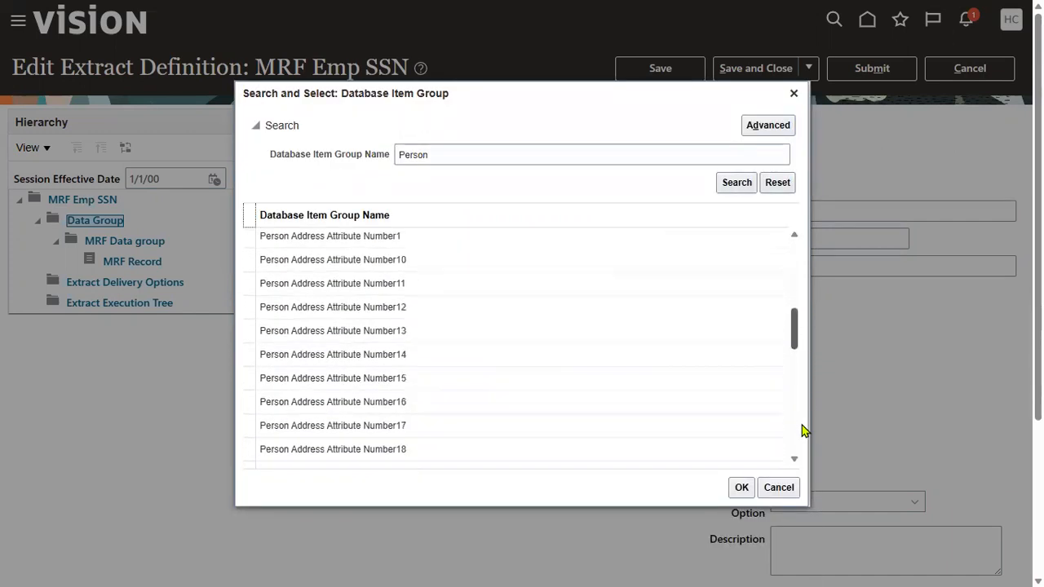
{"action": "left_click_drag", "start_coordinate": [793, 338], "coordinate": [795, 459]}
{"action": "left_click_drag", "start_coordinate": [798, 406], "coordinate": [801, 448]}
{"action": "left_click_drag", "start_coordinate": [795, 409], "coordinate": [797, 456]}
{"action": "left_click_drag", "start_coordinate": [797, 414], "coordinate": [800, 456]}
{"action": "scroll", "coordinate": [621, 378], "scroll_direction": "down", "scroll_amount": 1}
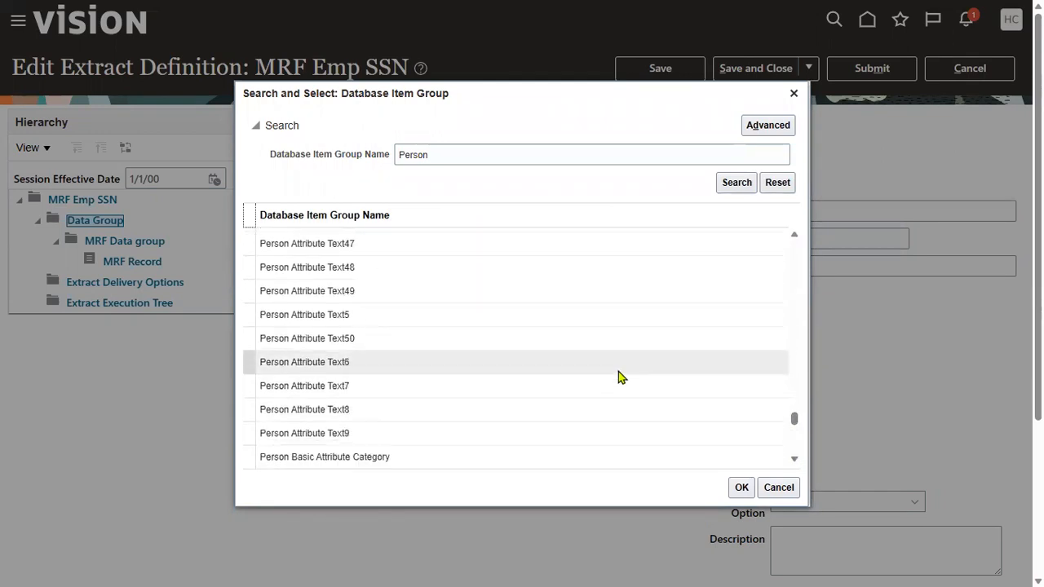
- Switch to the Notes file and review the PER_EXT_SEC_PERSON_UE and PER_EXT_SEC_ASSIGNMENT_UE user entities and the required columns
{"action": "key", "text": "alt+Tab"}
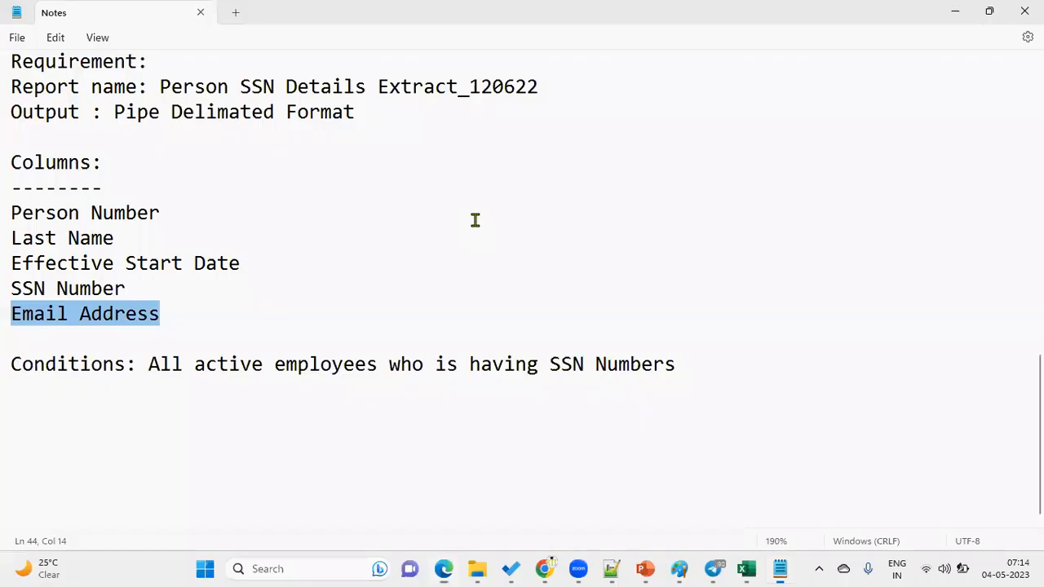
{"action": "scroll", "coordinate": [187, 262], "scroll_direction": "up", "scroll_amount": 3}
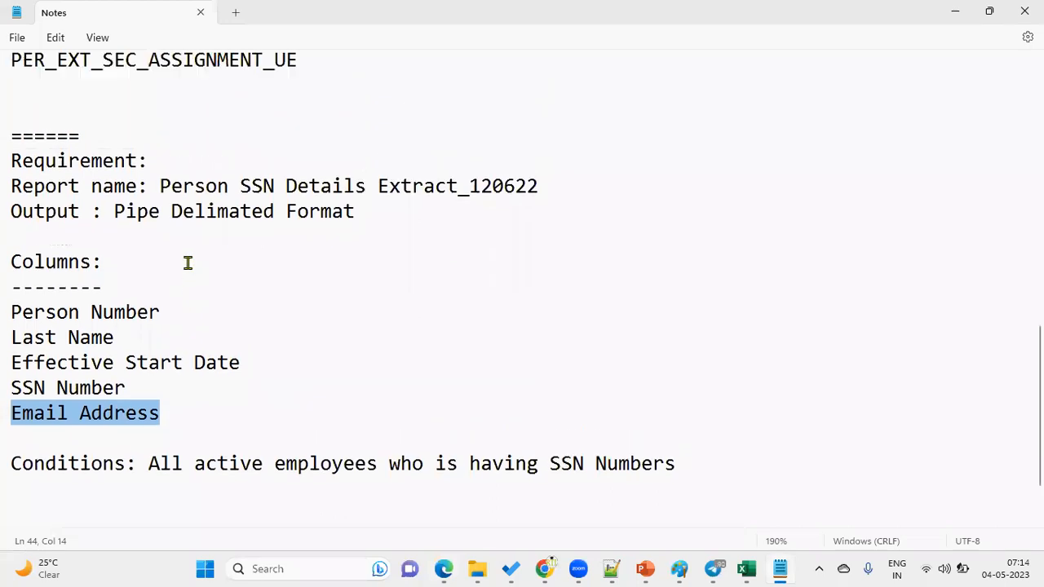
{"action": "left_click_drag", "start_coordinate": [254, 162], "coordinate": [11, 167]}
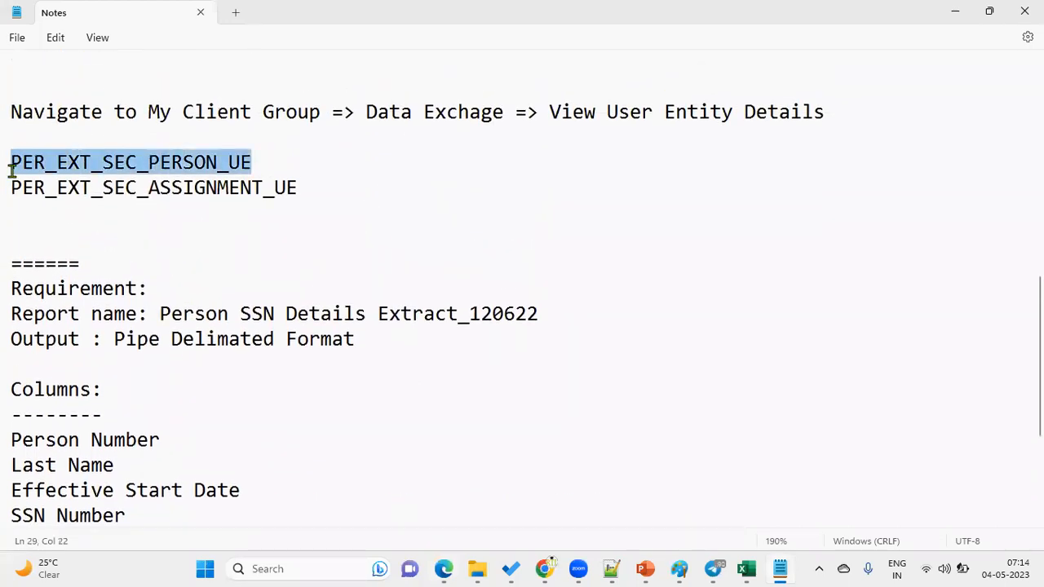
{"action": "left_click_drag", "start_coordinate": [316, 201], "coordinate": [12, 157]}
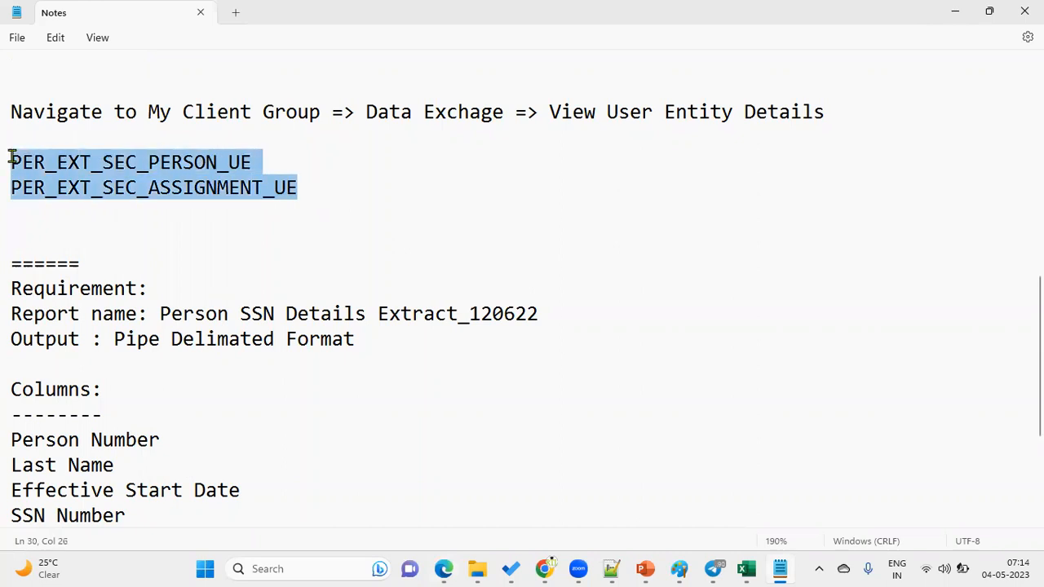
{"action": "scroll", "coordinate": [289, 284], "scroll_direction": "down", "scroll_amount": 3}
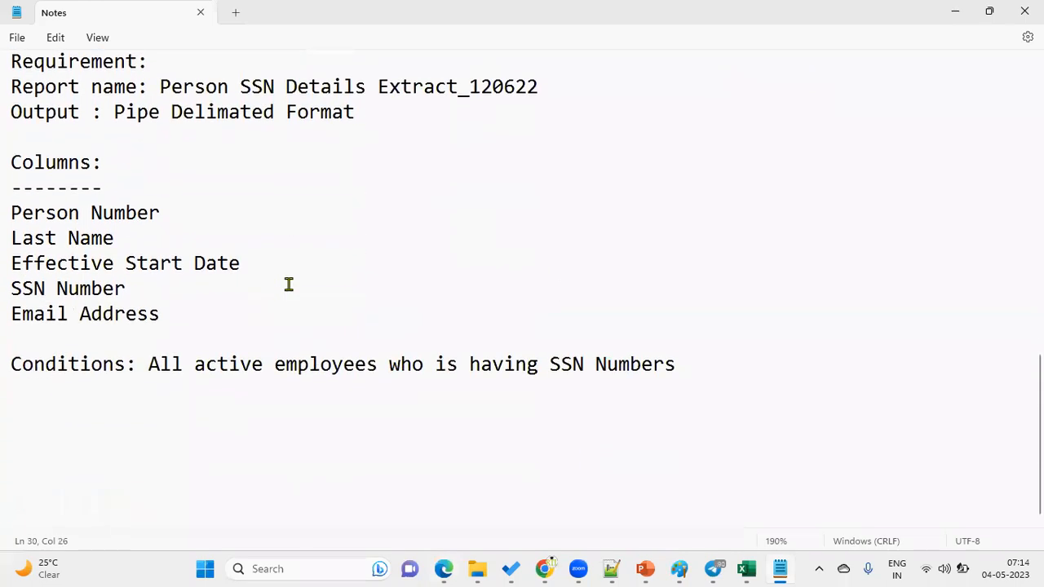
{"action": "key", "text": "alt+Tab"}
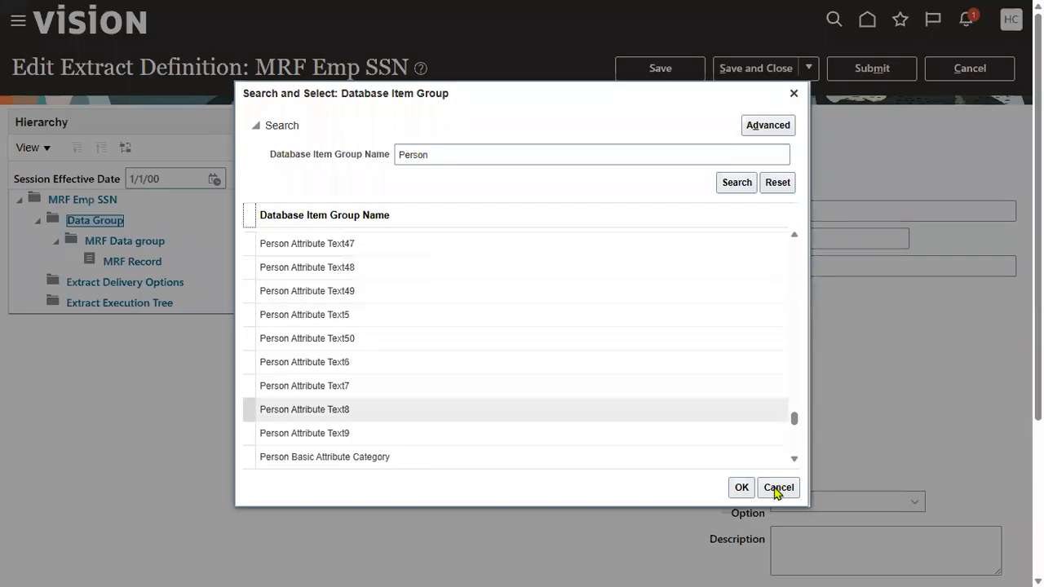
- Cancel the database item group search and discard the unsaved email attribute
{"action": "left_click", "coordinate": [780, 489]}
{"action": "left_click", "coordinate": [960, 74]}
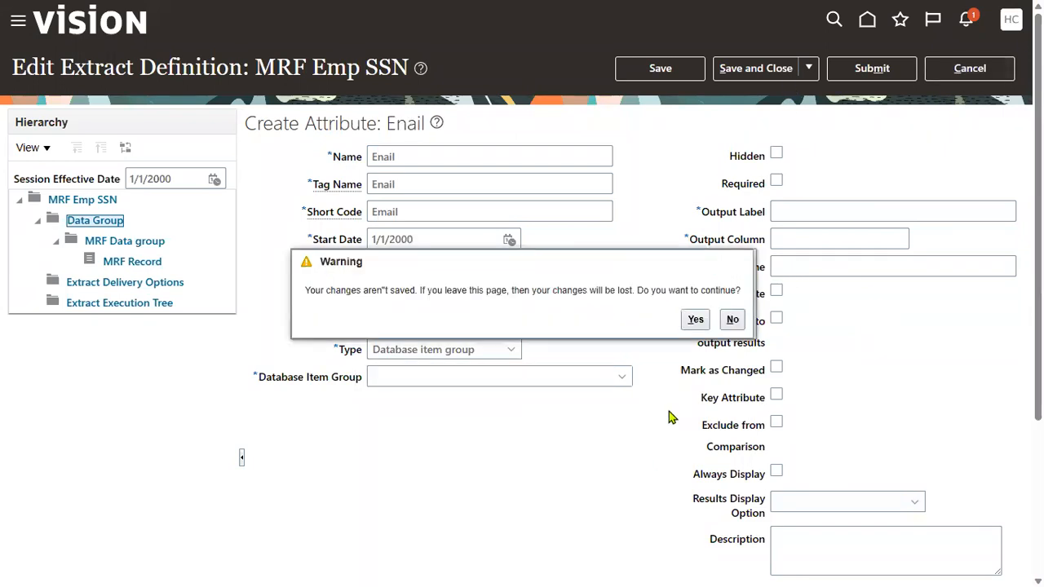
{"action": "left_click", "coordinate": [695, 319]}
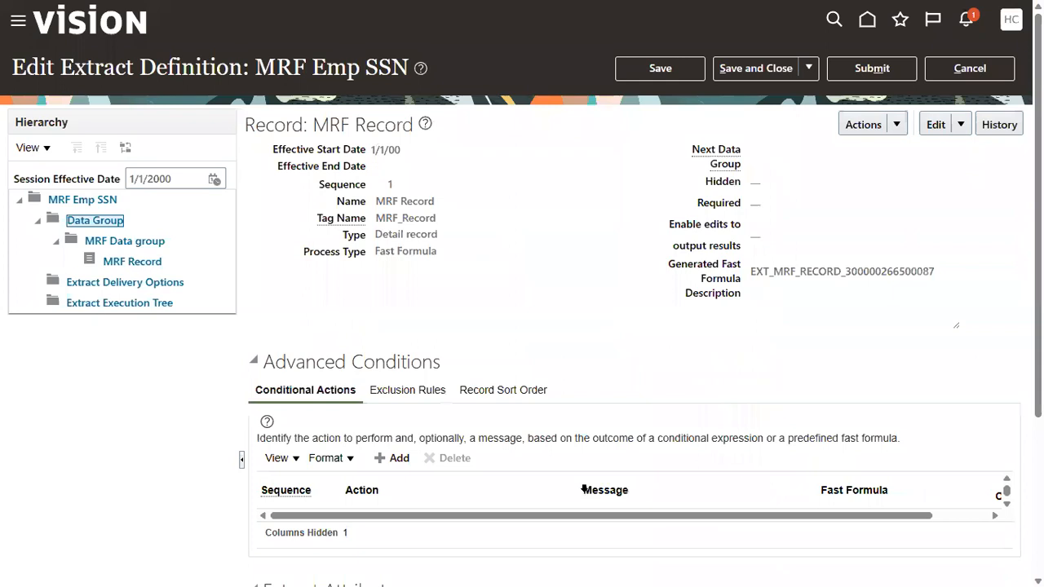
- Check the MRF Record's extract attributes and save the extract definition
{"action": "scroll", "coordinate": [515, 438], "scroll_direction": "down", "scroll_amount": 5}
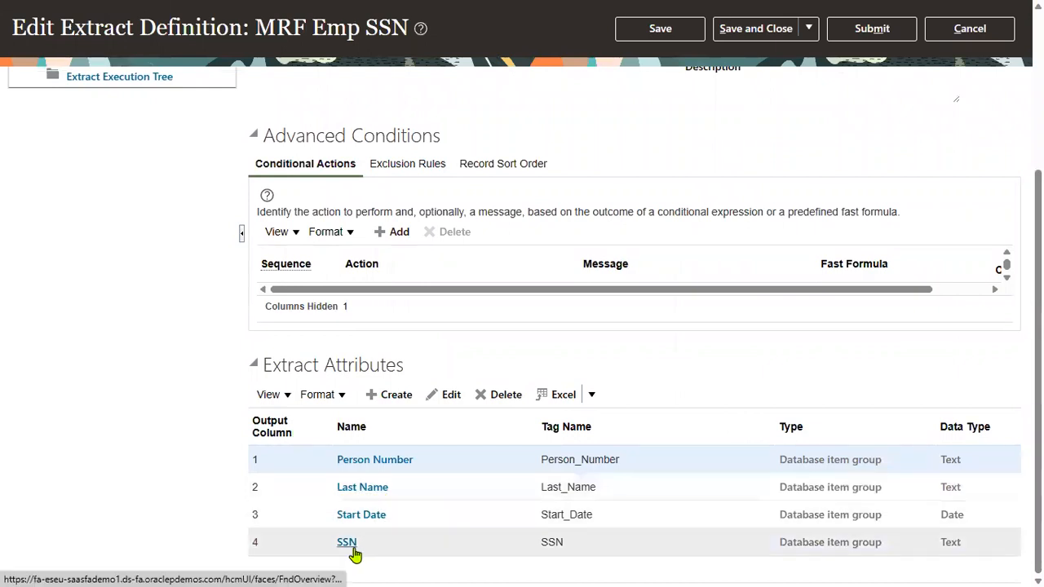
{"action": "scroll", "coordinate": [735, 367], "scroll_direction": "up", "scroll_amount": 5}
{"action": "left_click", "coordinate": [662, 69]}
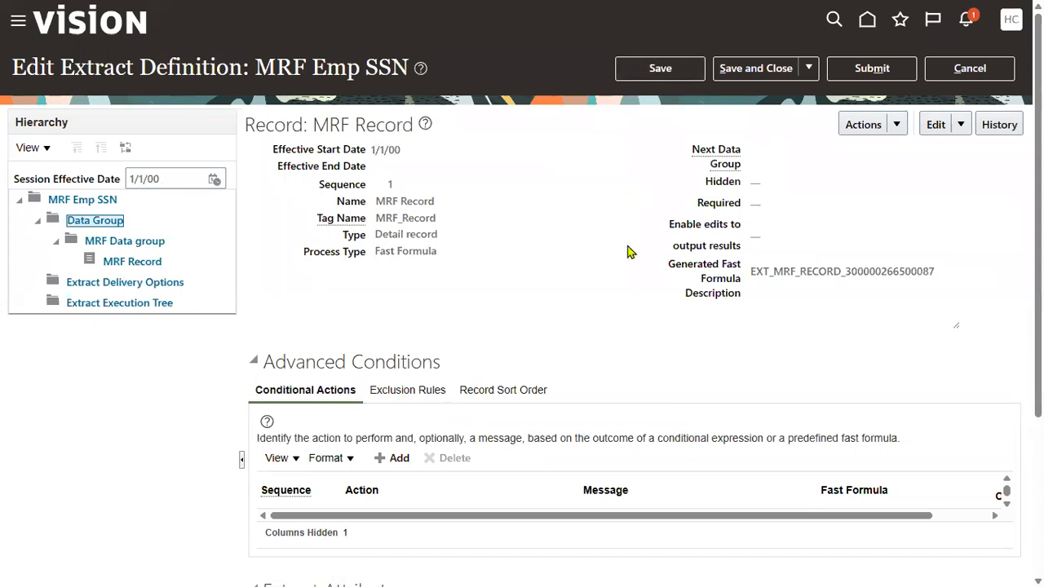
- Collapse the Advanced Conditions section and generate the fast formula for MRF Record
{"action": "left_click_drag", "start_coordinate": [306, 124], "coordinate": [402, 124]}
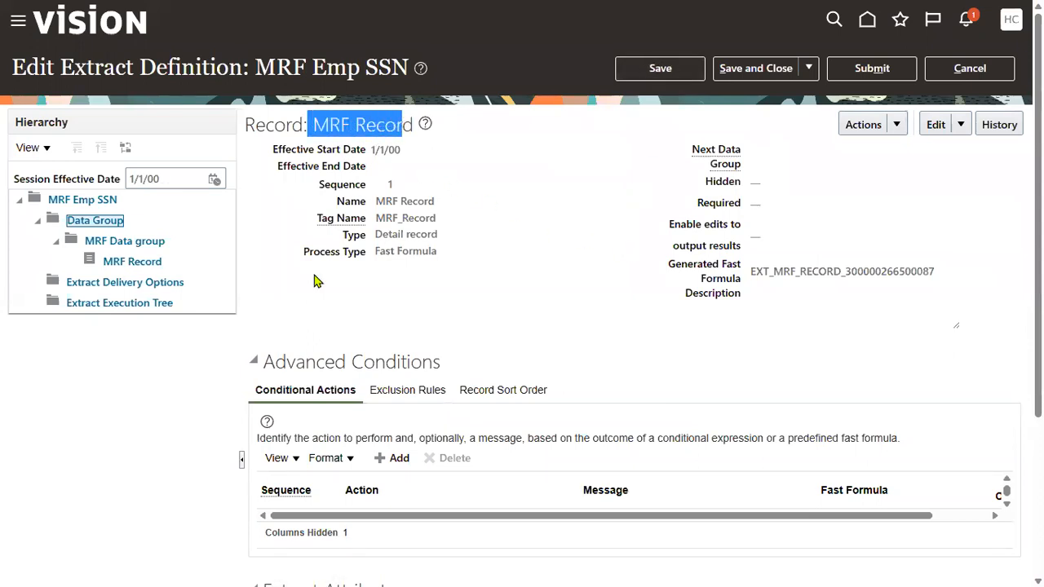
{"action": "left_click", "coordinate": [261, 361]}
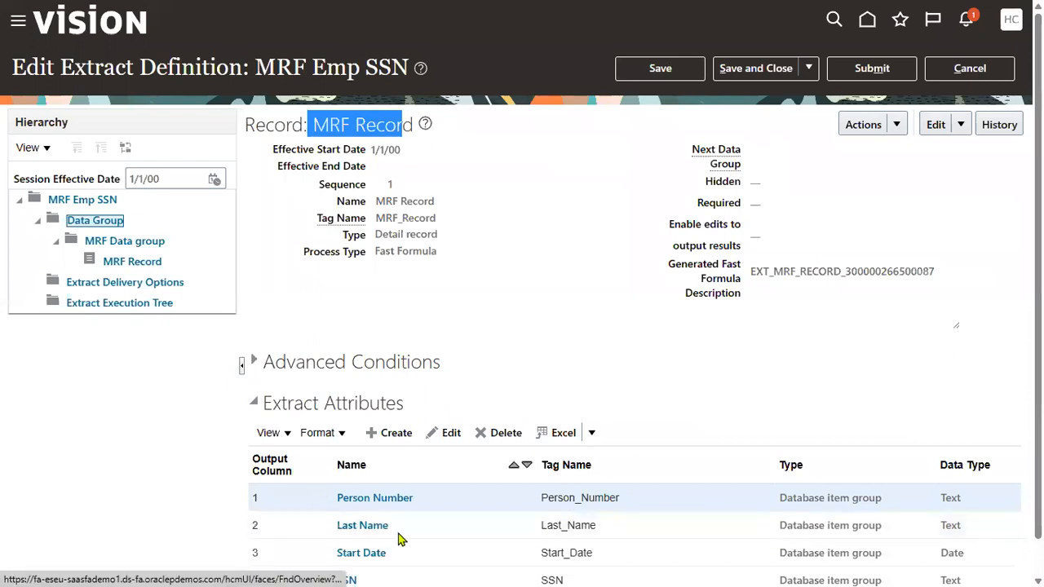
{"action": "left_click", "coordinate": [897, 127]}
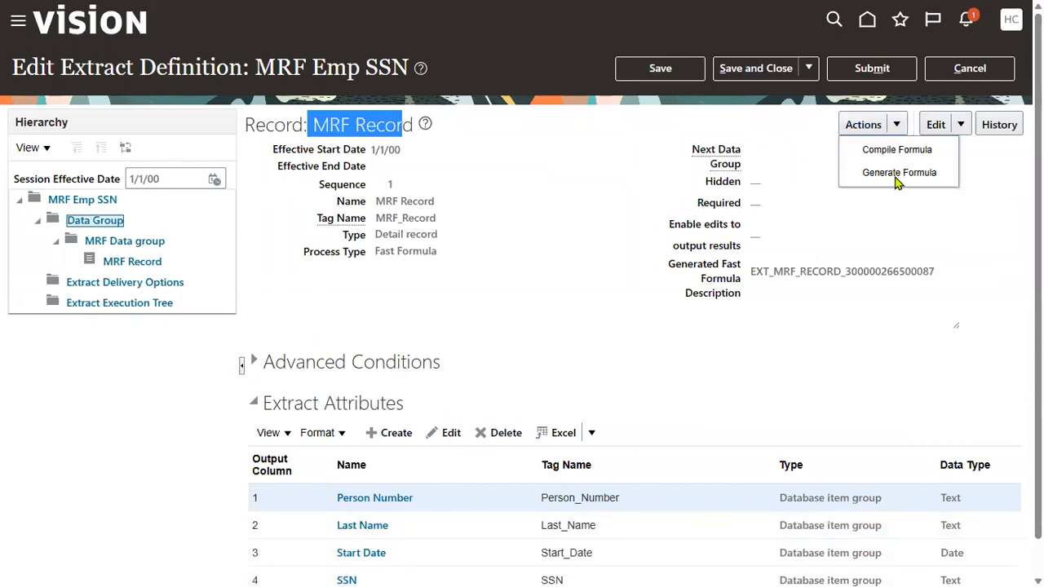
{"action": "left_click", "coordinate": [898, 174]}
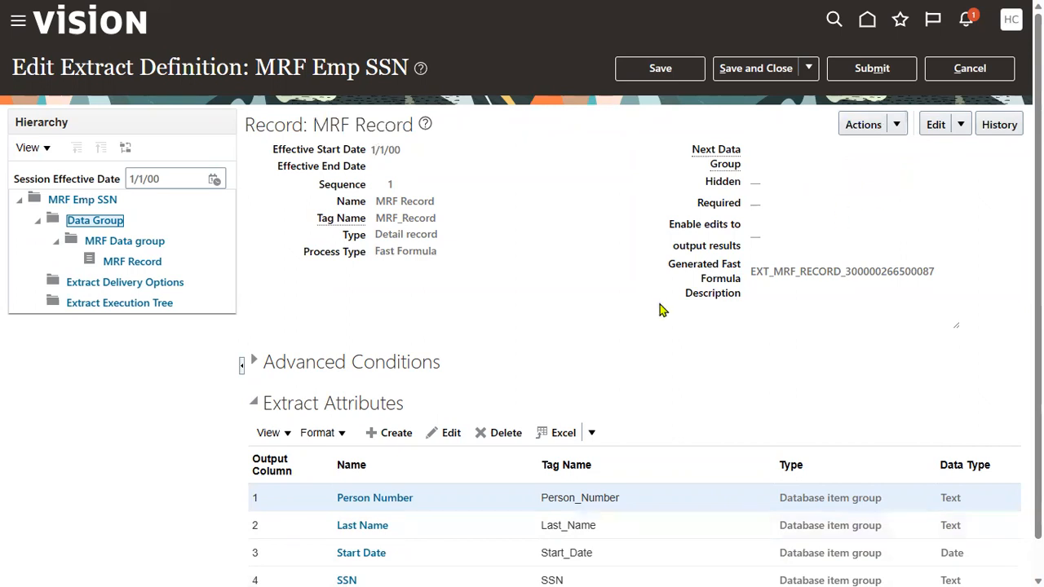
{"action": "scroll", "coordinate": [663, 310], "scroll_direction": "down", "scroll_amount": 1}
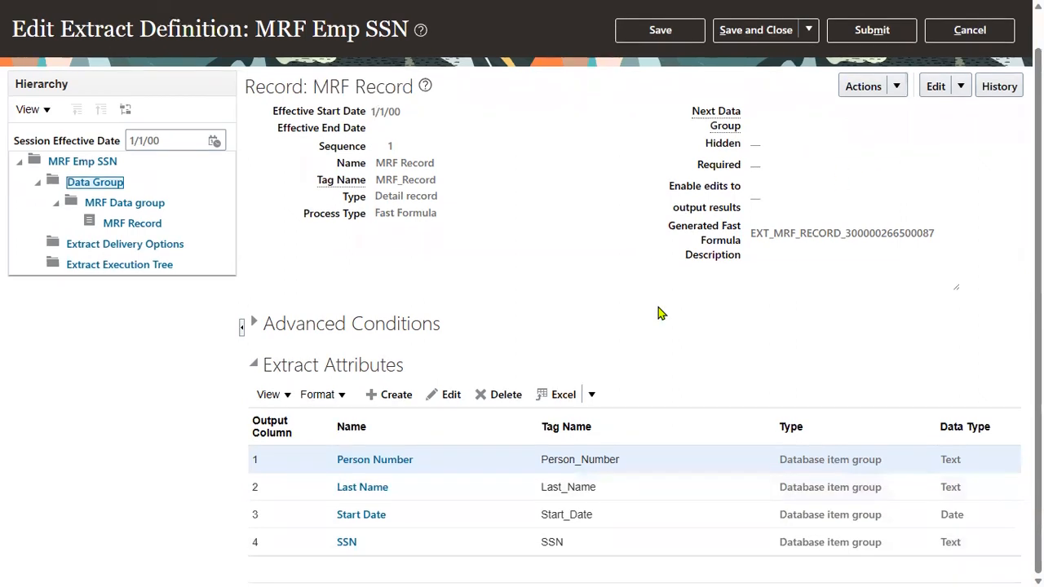
{"action": "scroll", "coordinate": [659, 313], "scroll_direction": "up", "scroll_amount": 1}
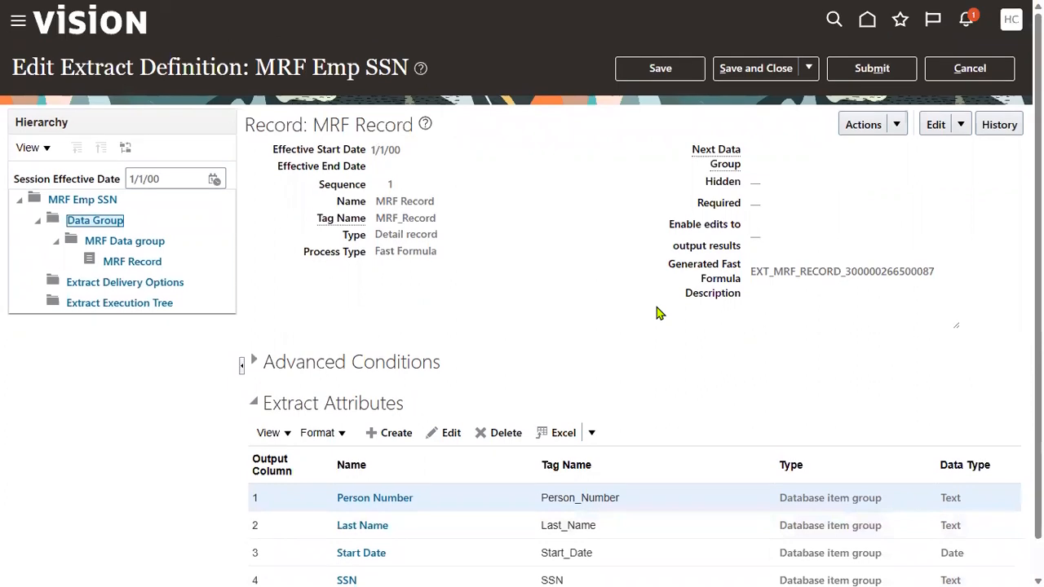
- Compile the generated fast formula of MRF Record
{"action": "left_click_drag", "start_coordinate": [754, 271], "coordinate": [838, 272]}
{"action": "left_click", "coordinate": [754, 271]}
{"action": "left_click_drag", "start_coordinate": [754, 272], "coordinate": [949, 272]}
{"action": "left_click", "coordinate": [893, 208]}
{"action": "left_click", "coordinate": [898, 128]}
{"action": "left_click", "coordinate": [885, 151]}
{"action": "scroll", "coordinate": [584, 265], "scroll_direction": "down", "scroll_amount": 1}
{"action": "scroll", "coordinate": [584, 265], "scroll_direction": "up", "scroll_amount": 1}
- Examine the Extract Execution Tree's validation messages about the data group hierarchy
{"action": "left_click", "coordinate": [98, 306]}
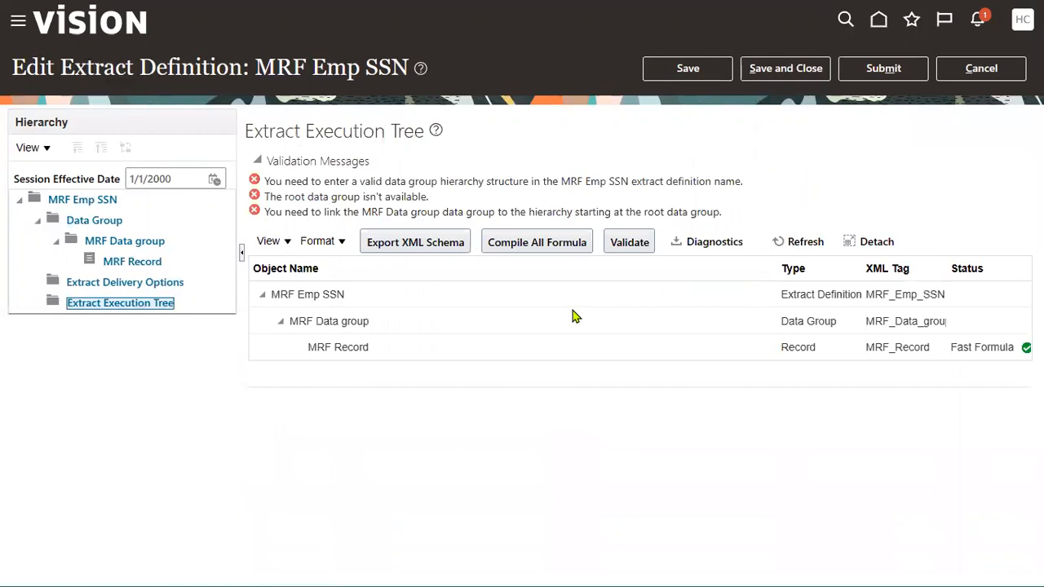
{"action": "left_click", "coordinate": [810, 166]}
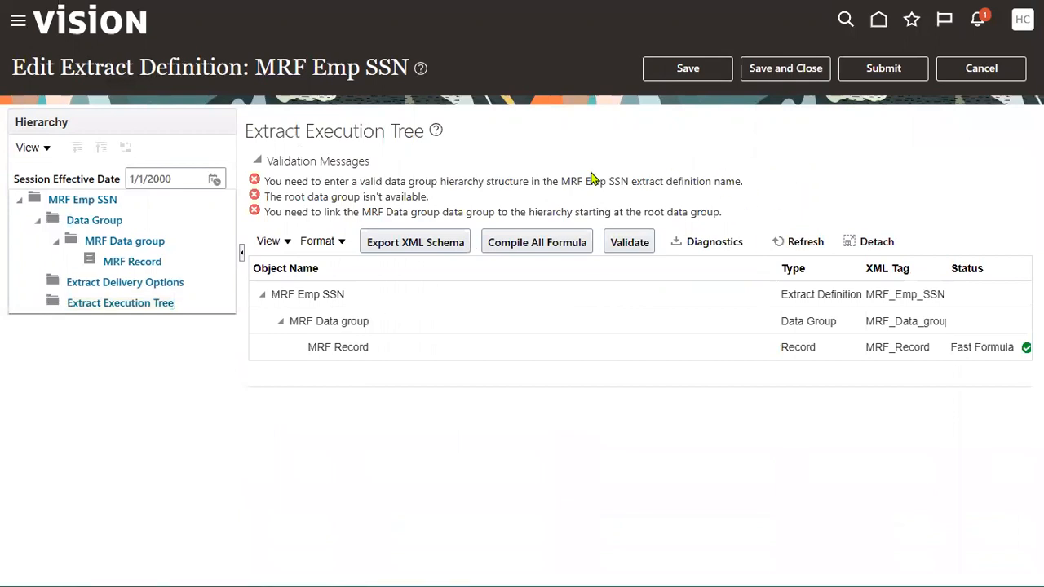
{"action": "left_click_drag", "start_coordinate": [266, 183], "coordinate": [614, 186]}
{"action": "left_click", "coordinate": [758, 182]}
- Mark MRF Data group as the root data group and save the extract definition
{"action": "left_click", "coordinate": [138, 262]}
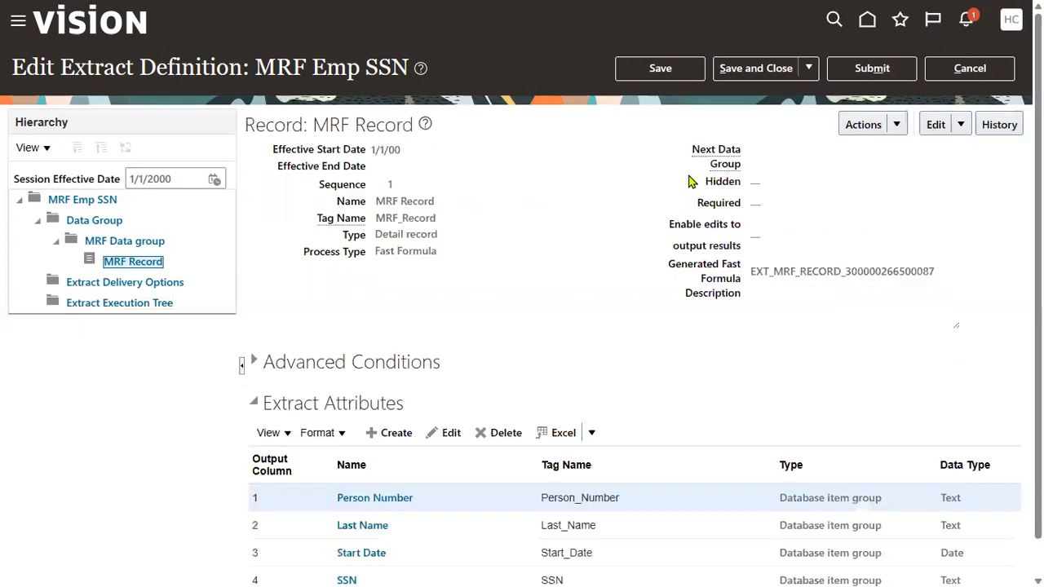
{"action": "left_click", "coordinate": [147, 241]}
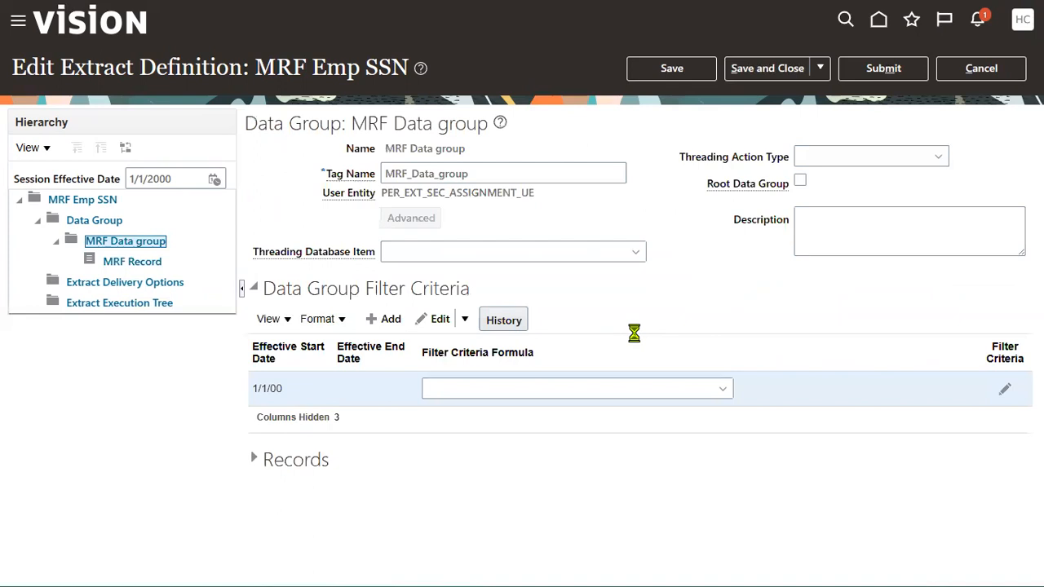
{"action": "left_click", "coordinate": [800, 181]}
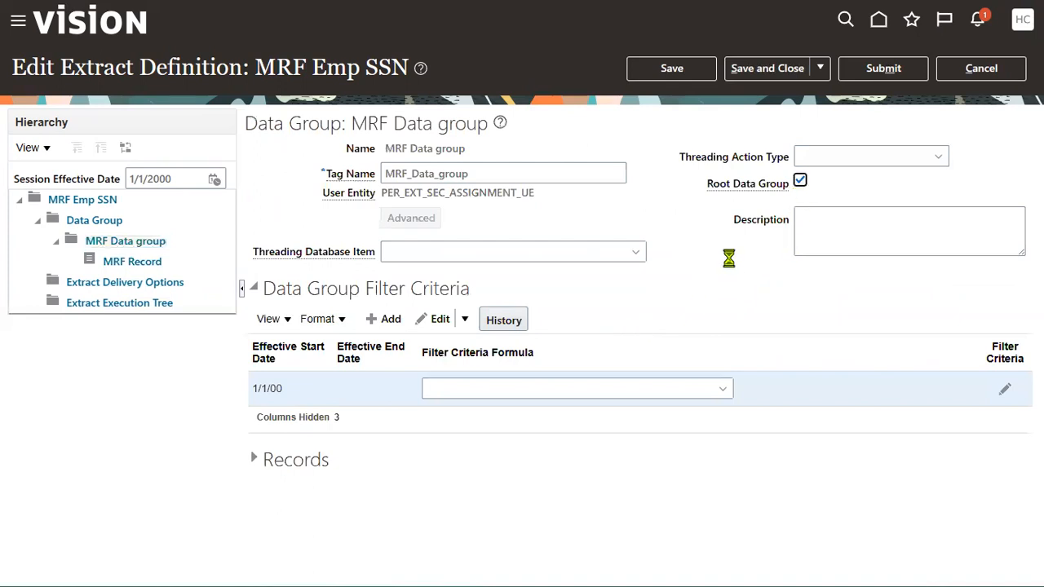
{"action": "left_click", "coordinate": [681, 70]}
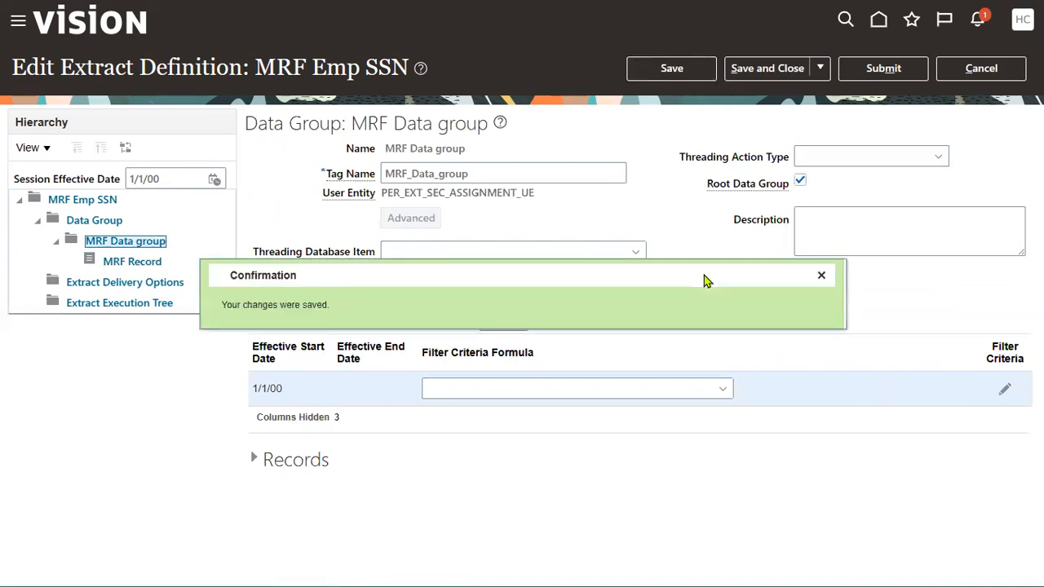
{"action": "left_click", "coordinate": [820, 277]}
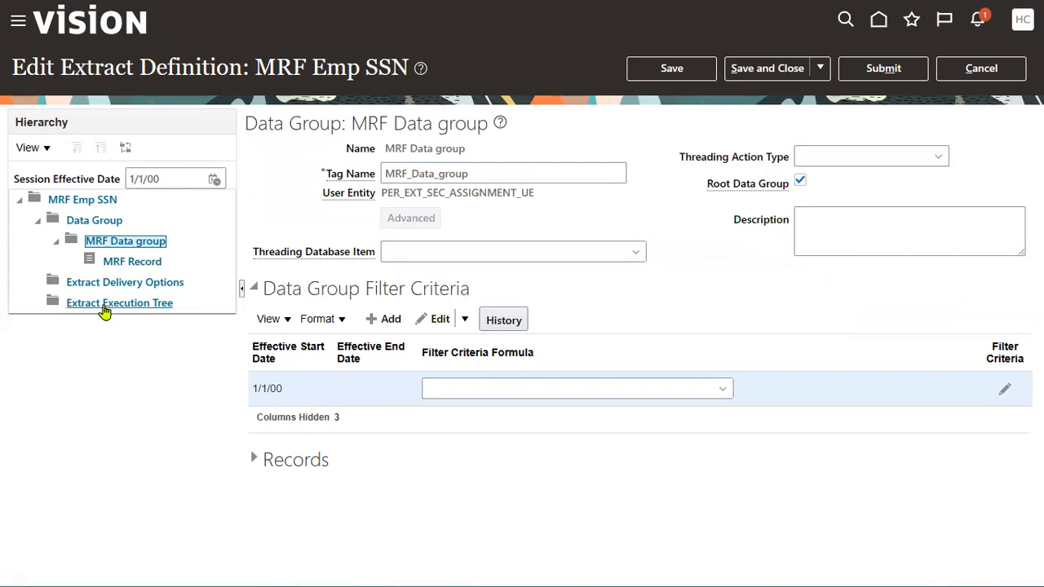
- Recheck the data group hierarchy validation in the Extract Execution Tree
{"action": "left_click", "coordinate": [105, 305]}
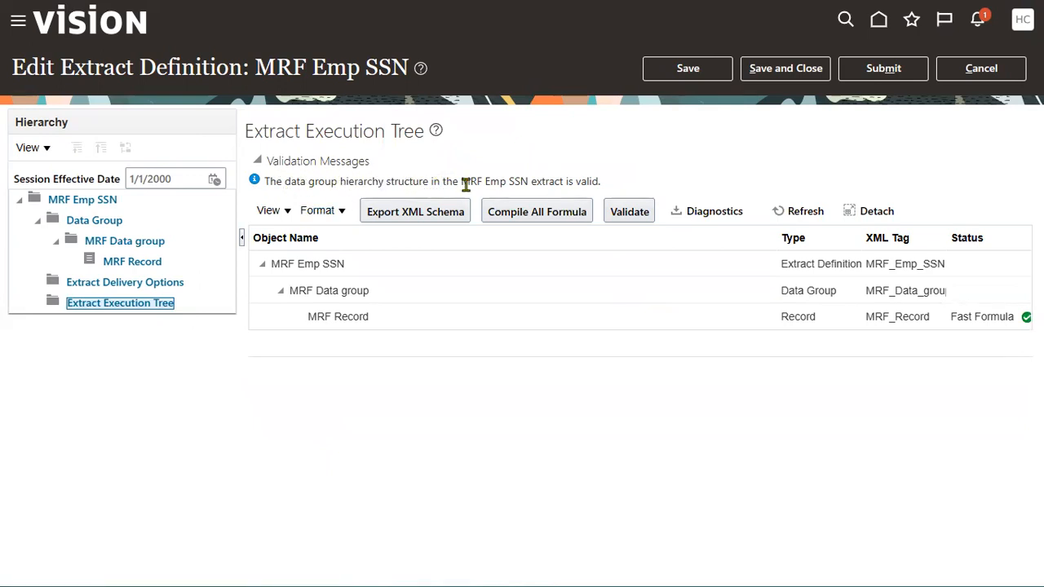
{"action": "left_click_drag", "start_coordinate": [576, 180], "coordinate": [612, 182]}
{"action": "left_click", "coordinate": [744, 154]}
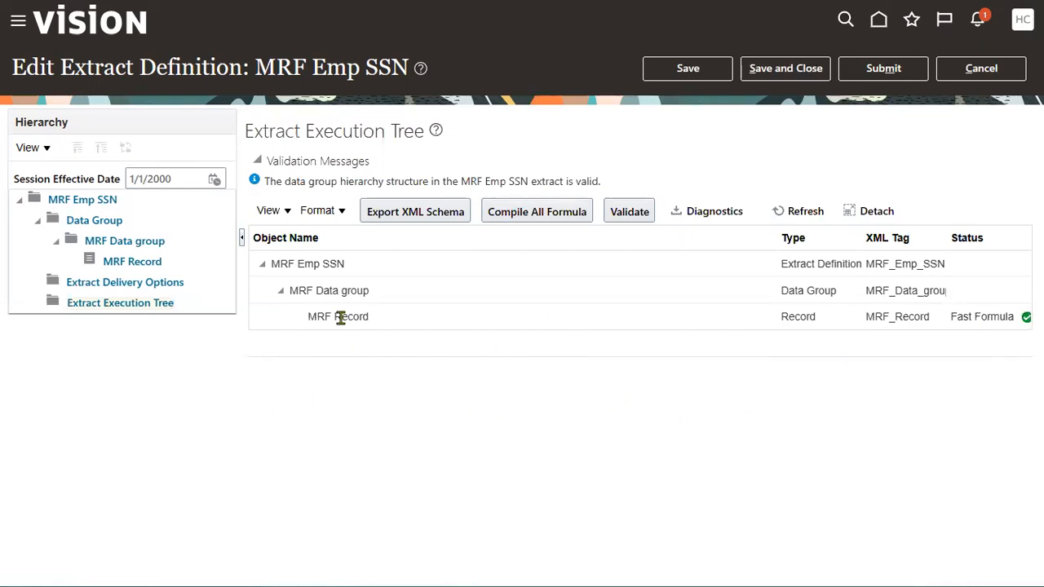
- Add a new delivery option row to the extract's delivery options
{"action": "left_click", "coordinate": [163, 283]}
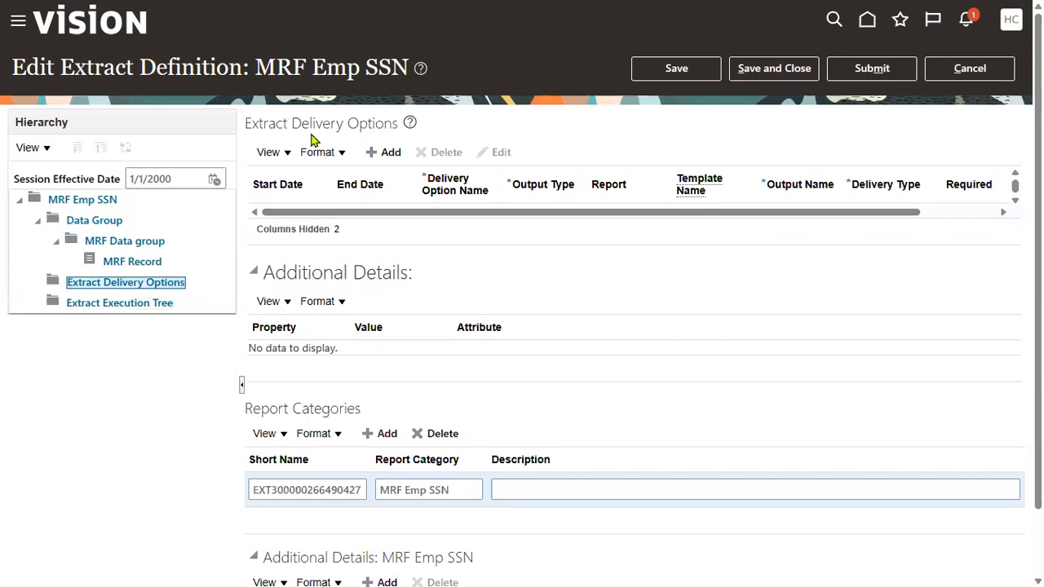
{"action": "left_click_drag", "start_coordinate": [291, 124], "coordinate": [346, 124]}
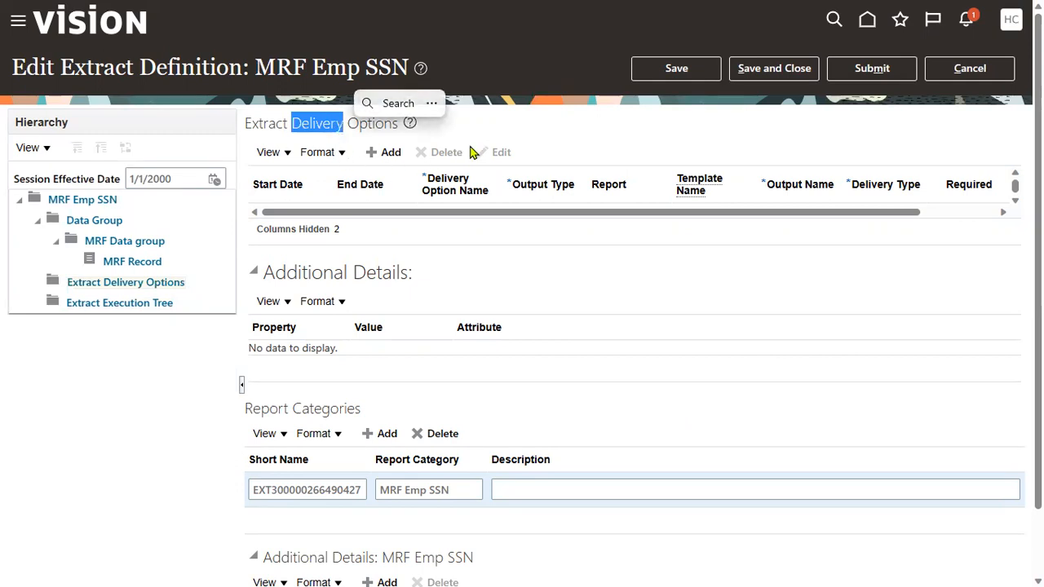
{"action": "left_click", "coordinate": [542, 130]}
{"action": "left_click_drag", "start_coordinate": [290, 123], "coordinate": [347, 123]}
{"action": "left_click", "coordinate": [671, 133]}
{"action": "left_click", "coordinate": [384, 153]}
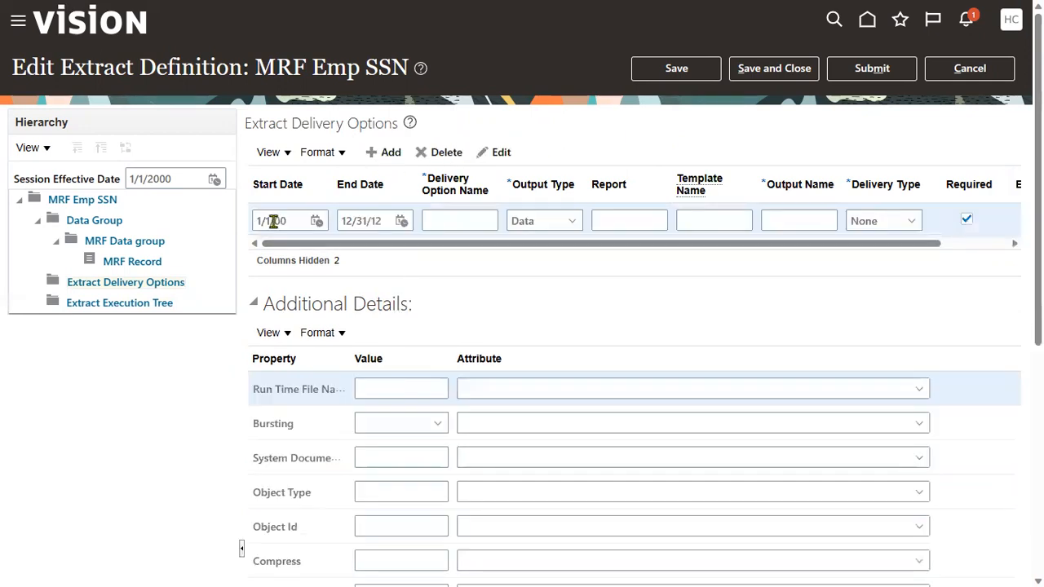
- Name the new delivery option SSN Delivery and select Data as its output type
{"action": "left_click", "coordinate": [455, 220]}
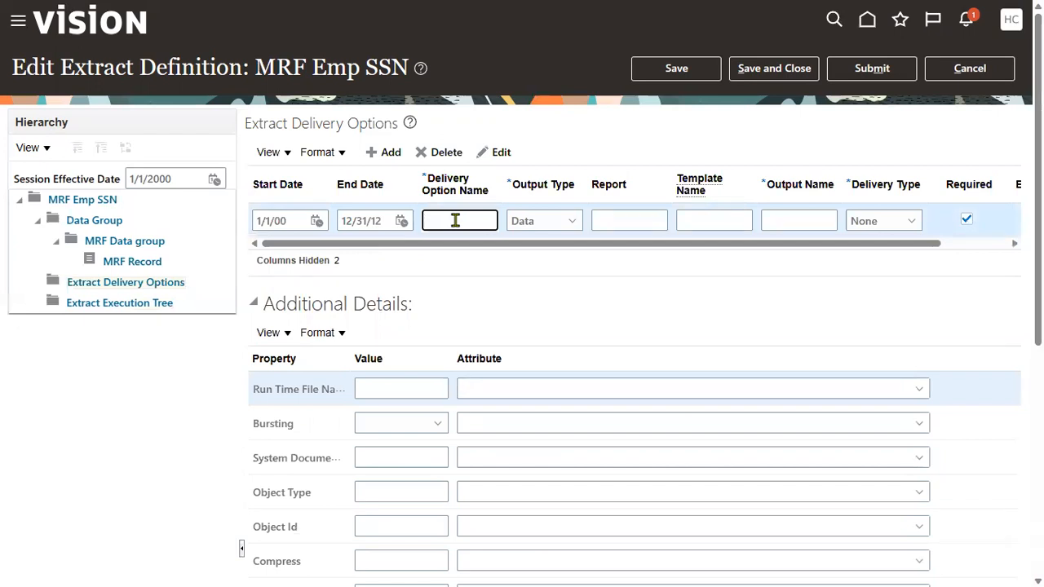
{"action": "type", "text": "SSN Delivery"}
{"action": "key", "text": "Tab"}
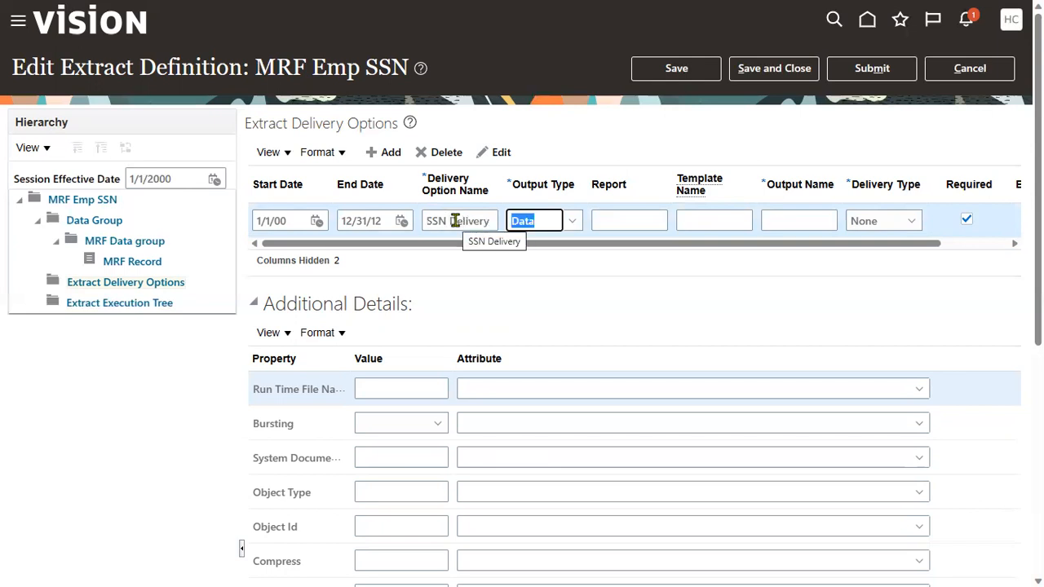
{"action": "left_click", "coordinate": [574, 224]}
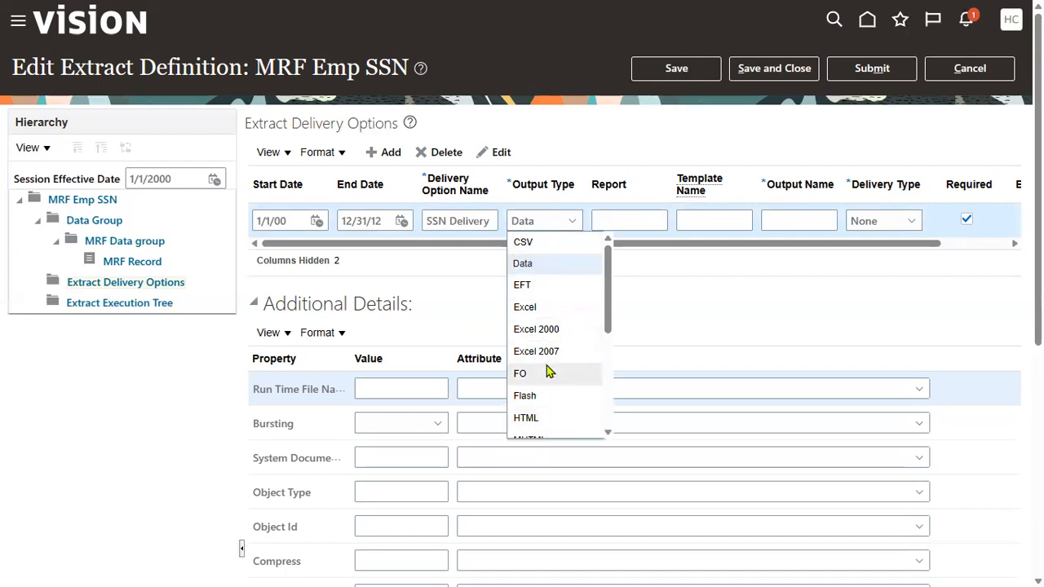
{"action": "scroll", "coordinate": [551, 390], "scroll_direction": "down", "scroll_amount": 4}
{"action": "scroll", "coordinate": [546, 396], "scroll_direction": "down", "scroll_amount": 1}
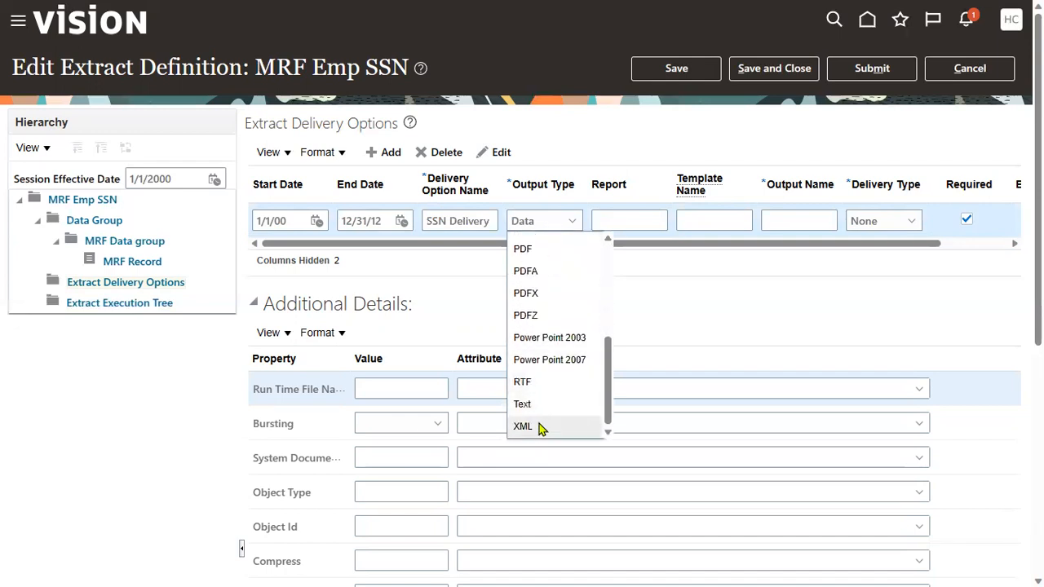
{"action": "scroll", "coordinate": [546, 375], "scroll_direction": "up", "scroll_amount": 5}
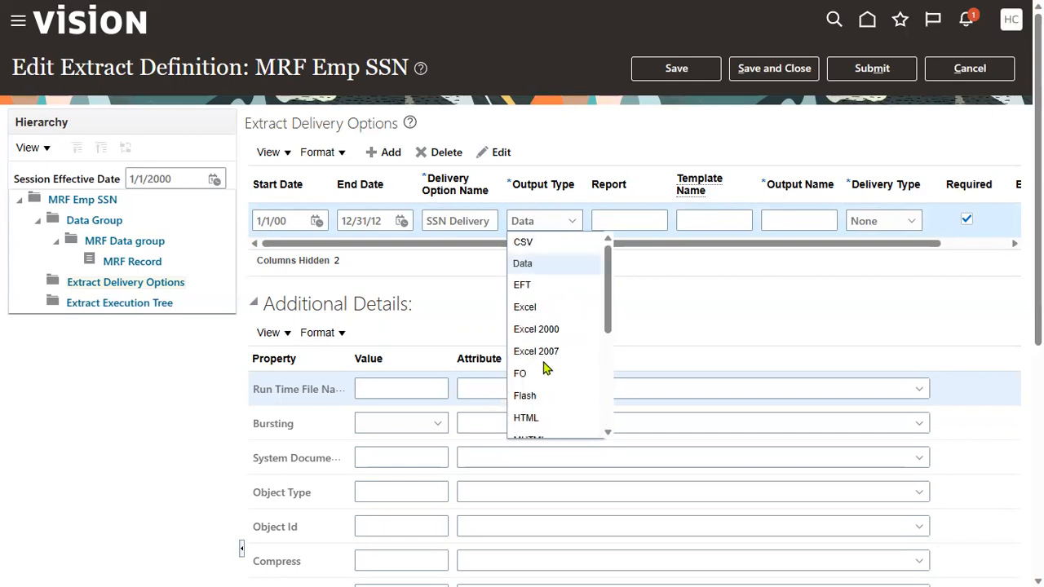
{"action": "left_click", "coordinate": [553, 269]}
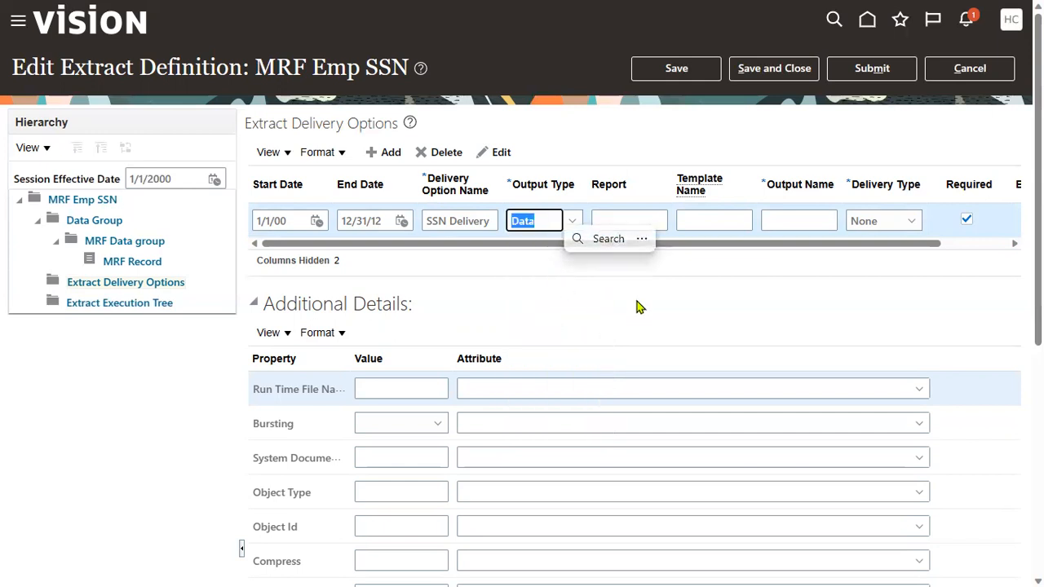
{"action": "left_click", "coordinate": [626, 309]}
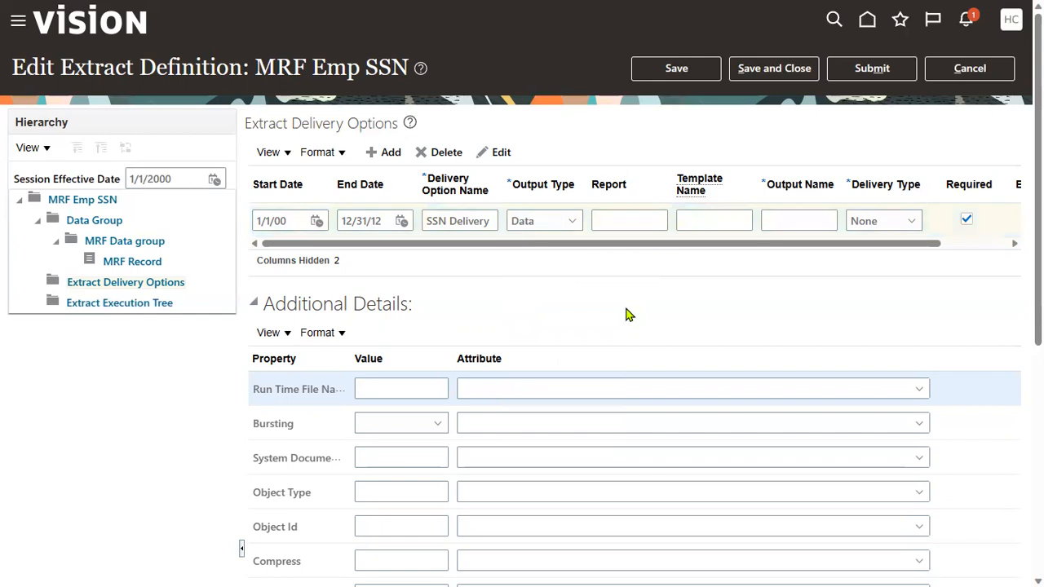
- Prefix the delivery option name with MRF and set its output name to XML
{"action": "left_click", "coordinate": [425, 222]}
{"action": "type", "text": "MRF"}
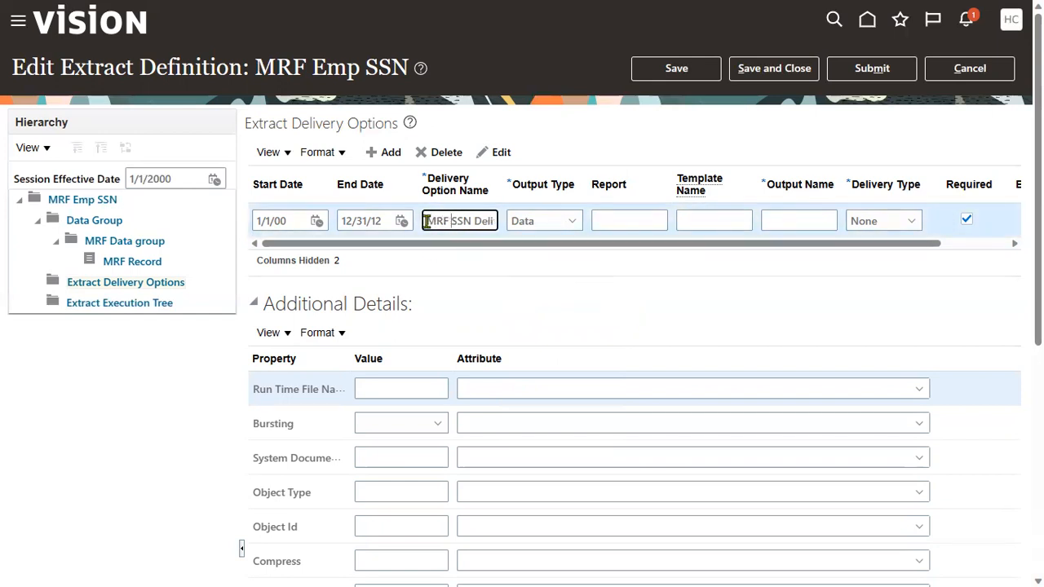
{"action": "left_click", "coordinate": [488, 303]}
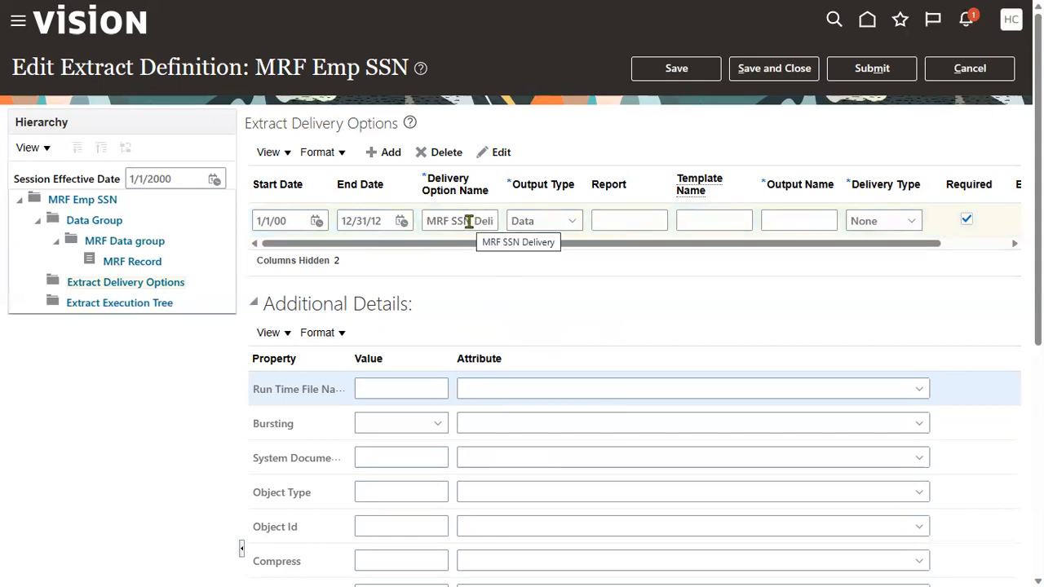
{"action": "left_click", "coordinate": [787, 216]}
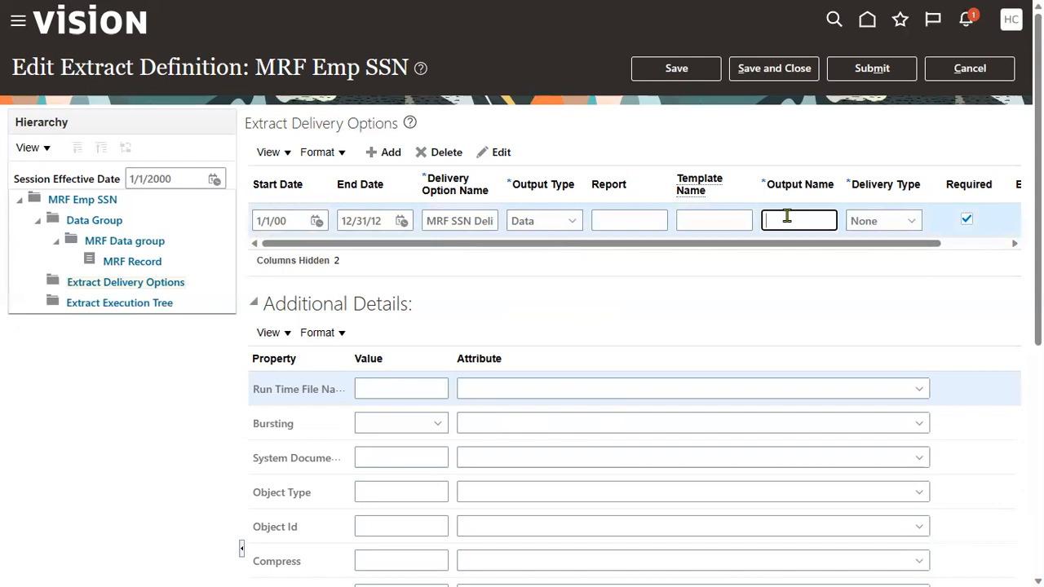
{"action": "type", "text": "XML"}
{"action": "key", "text": "Tab"}
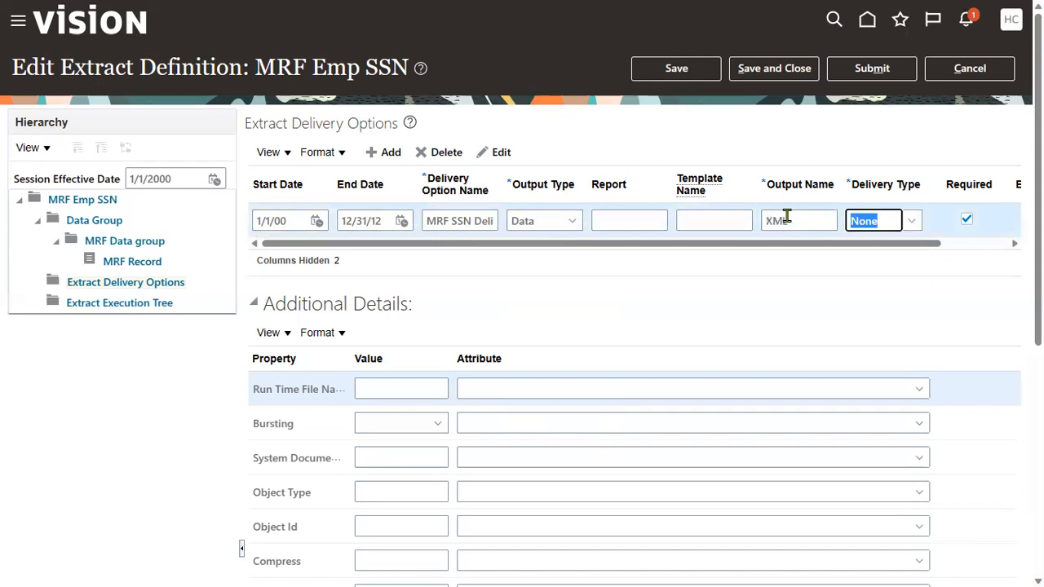
- Try the E-Mail and FTP delivery types to view their additional details, and return the delivery type to None
{"action": "left_click", "coordinate": [915, 223]}
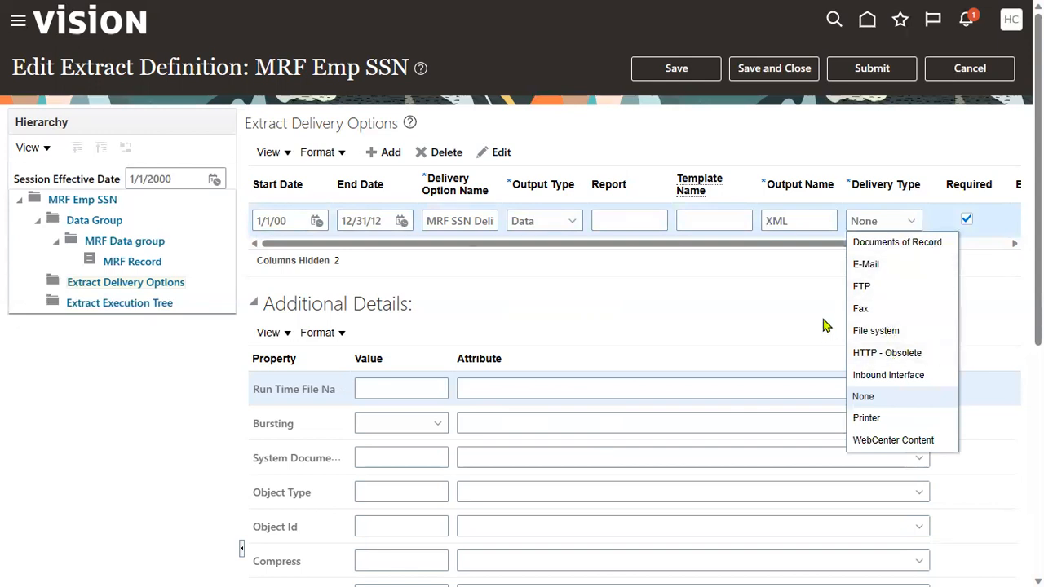
{"action": "left_click", "coordinate": [790, 291]}
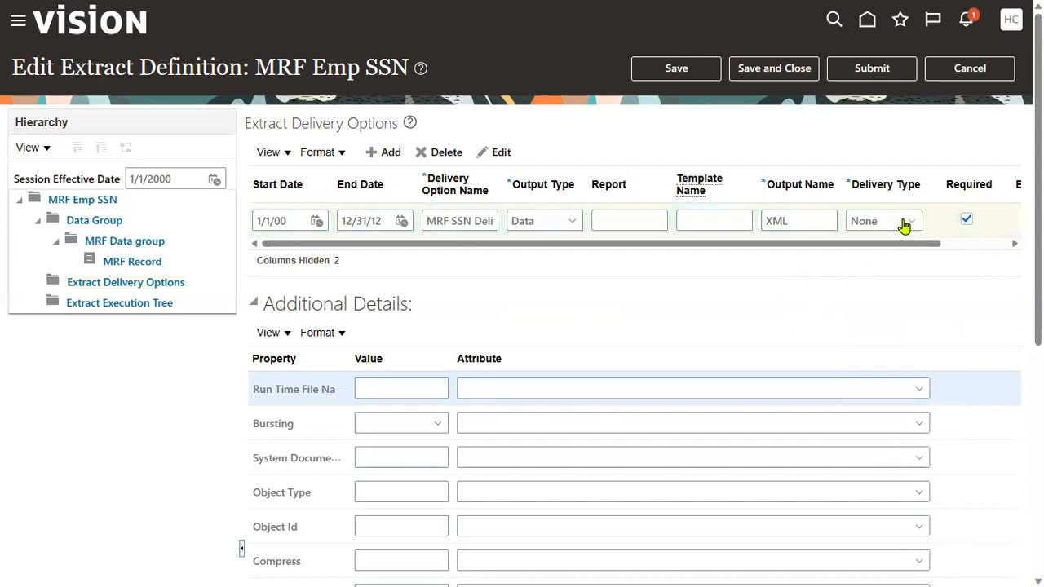
{"action": "left_click_drag", "start_coordinate": [921, 244], "coordinate": [669, 273]}
{"action": "left_click", "coordinate": [881, 221]}
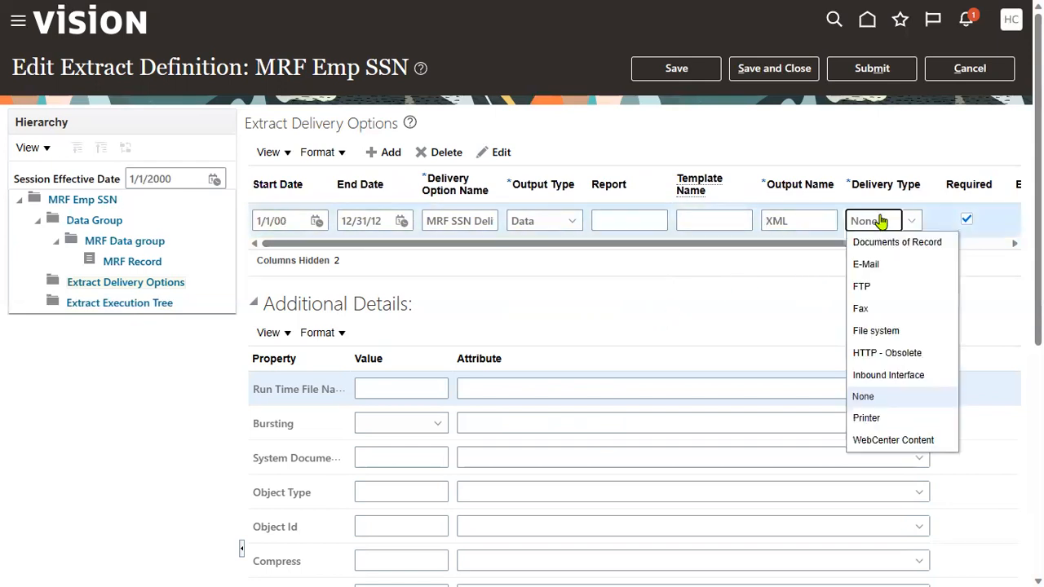
{"action": "left_click", "coordinate": [873, 264]}
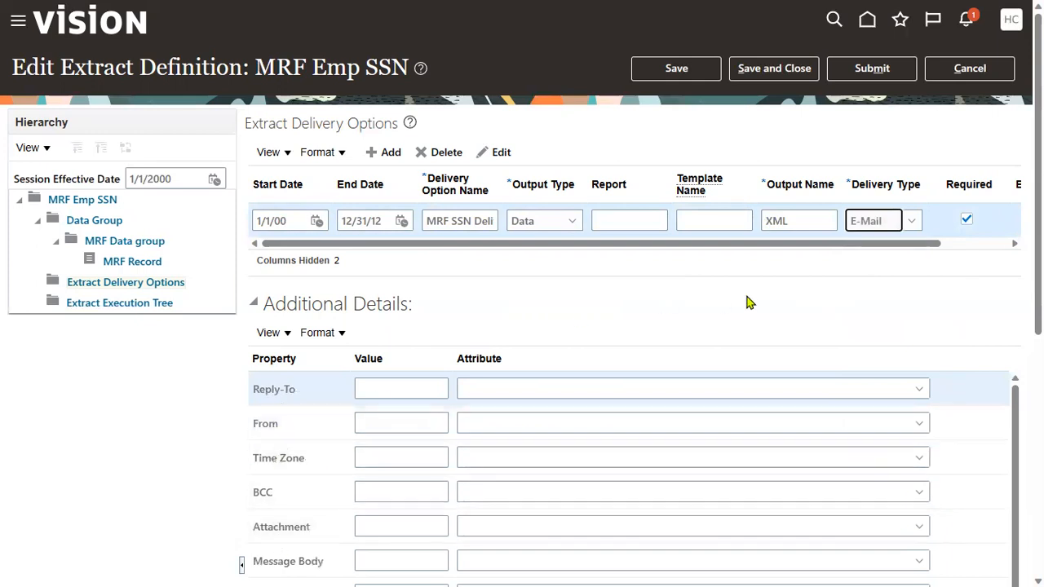
{"action": "left_click", "coordinate": [912, 222]}
{"action": "left_click", "coordinate": [881, 289]}
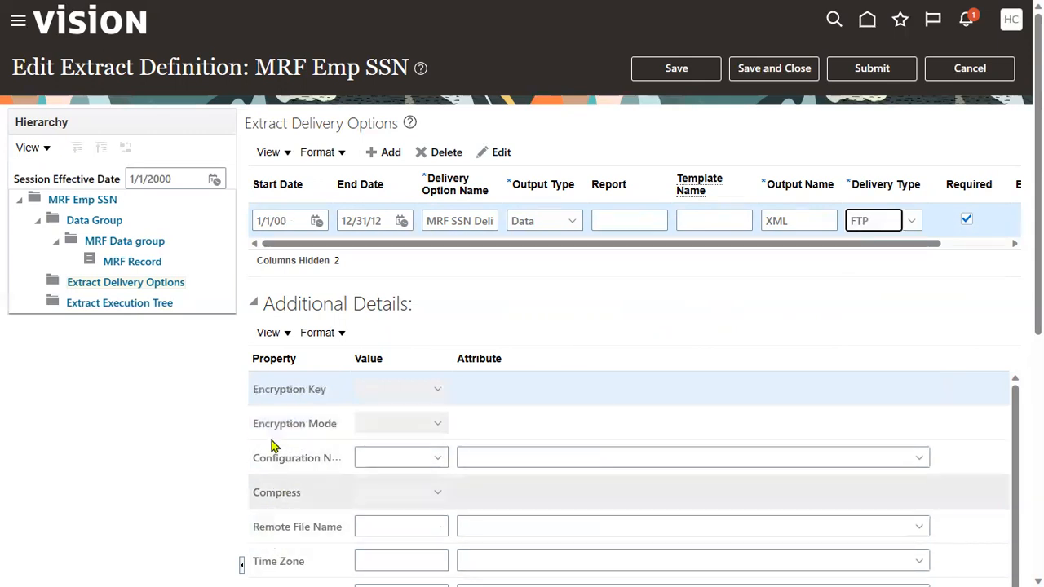
{"action": "left_click", "coordinate": [906, 220]}
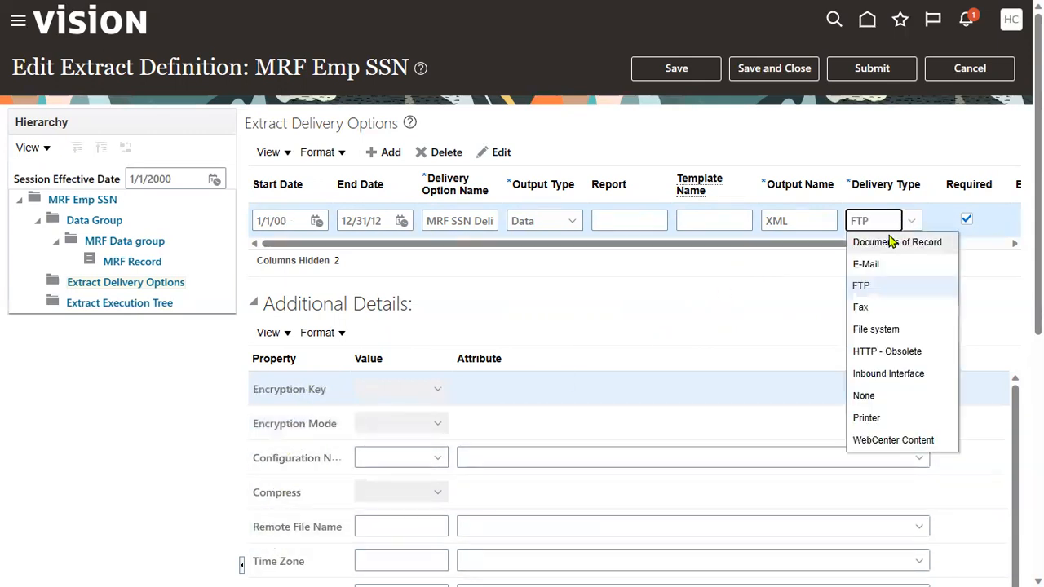
{"action": "left_click", "coordinate": [885, 397]}
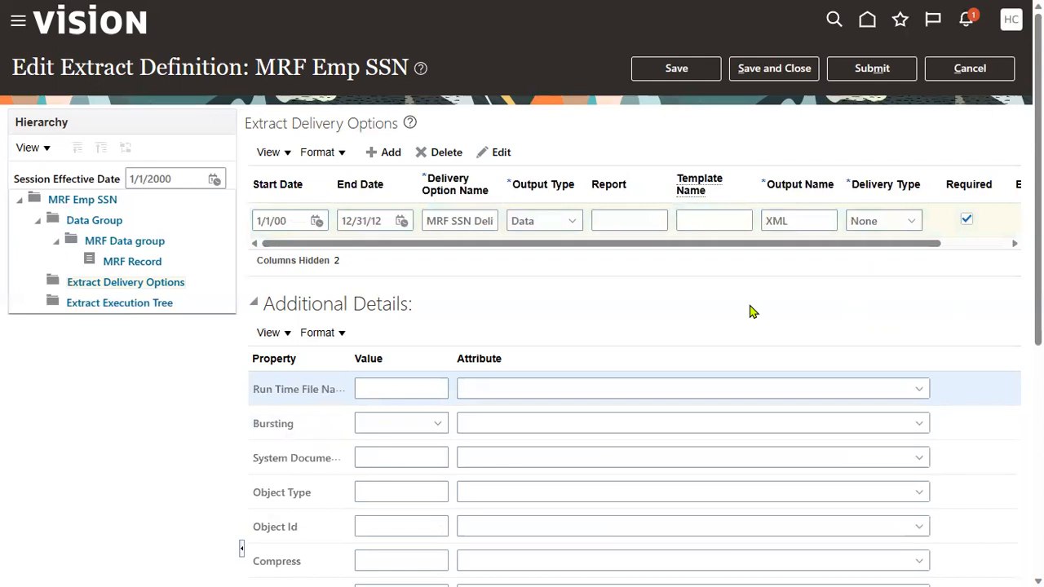
- Save the MRF SSN Delivery option and recheck the data group hierarchy in the Extract Execution Tree
{"action": "left_click", "coordinate": [677, 69]}
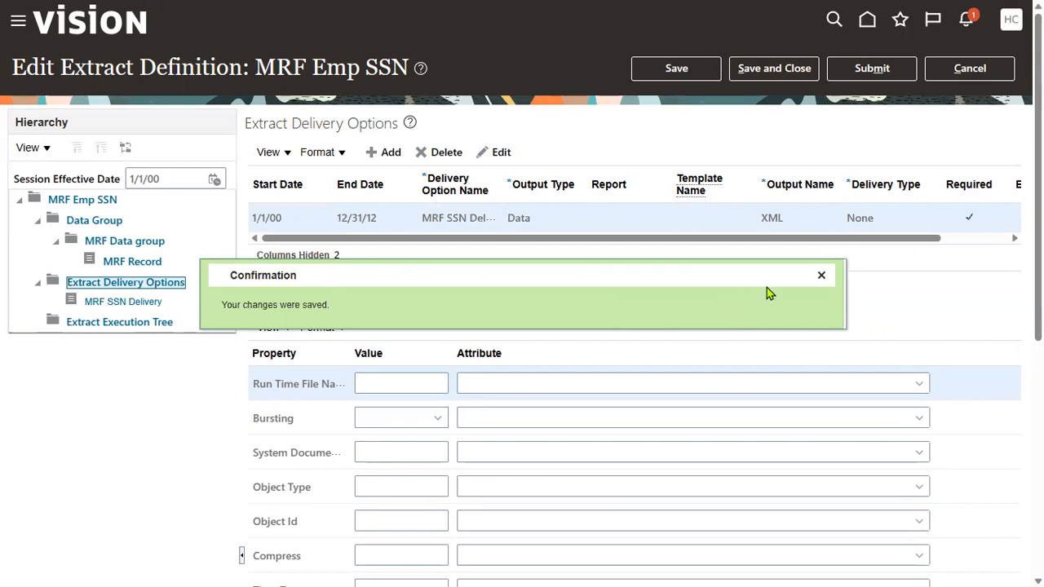
{"action": "left_click", "coordinate": [822, 275]}
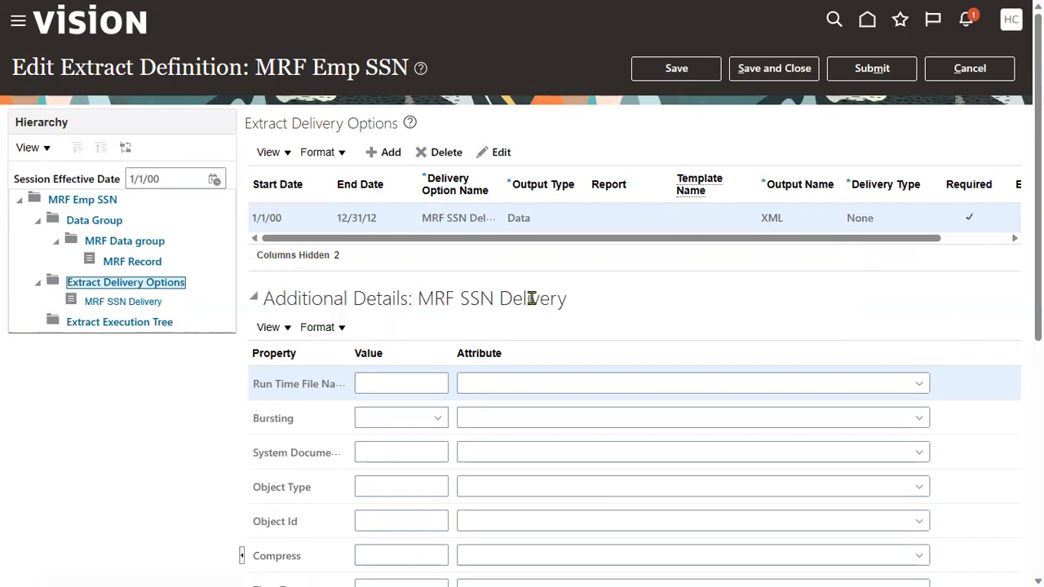
{"action": "left_click", "coordinate": [120, 324]}
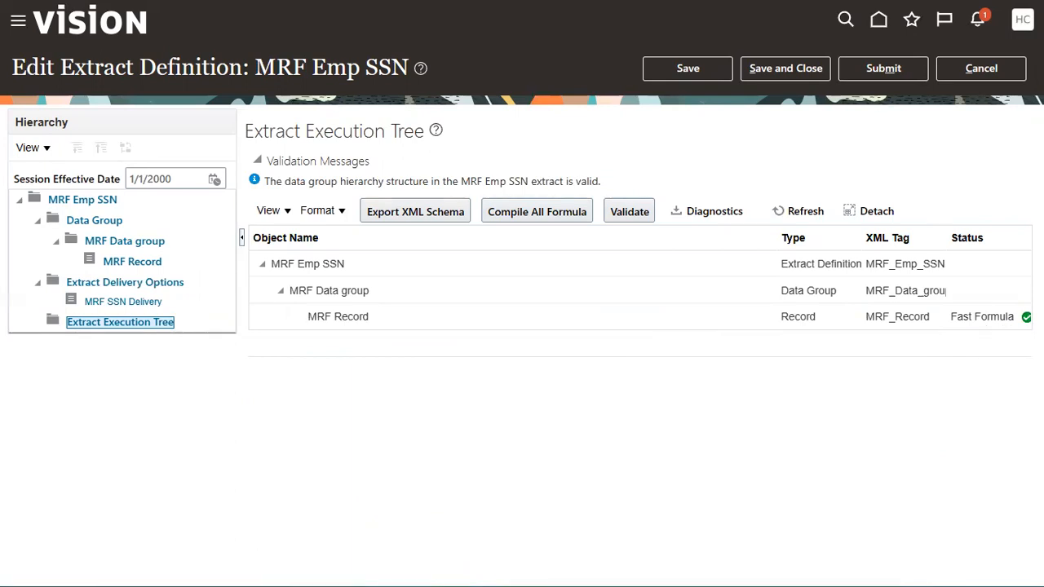
- Save and close the extract definition, and open the extract submission form for MRF Emp SSN
{"action": "left_click", "coordinate": [789, 72]}
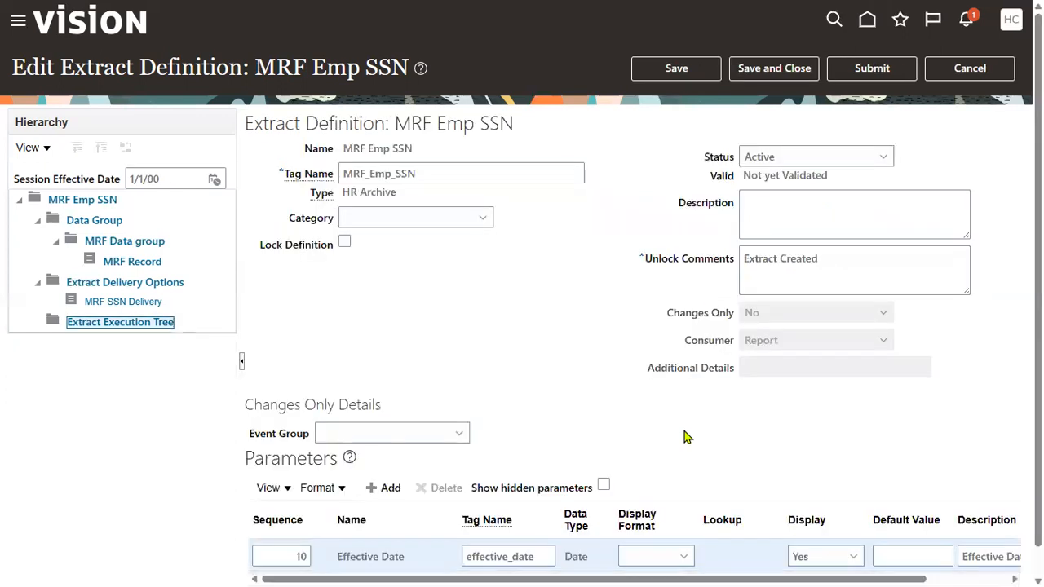
{"action": "left_click", "coordinate": [776, 75]}
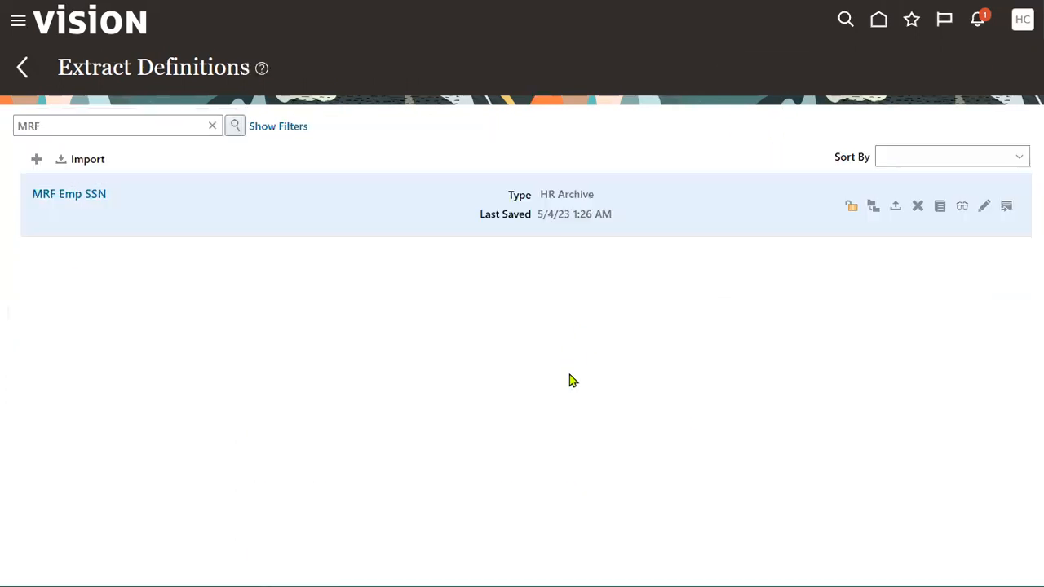
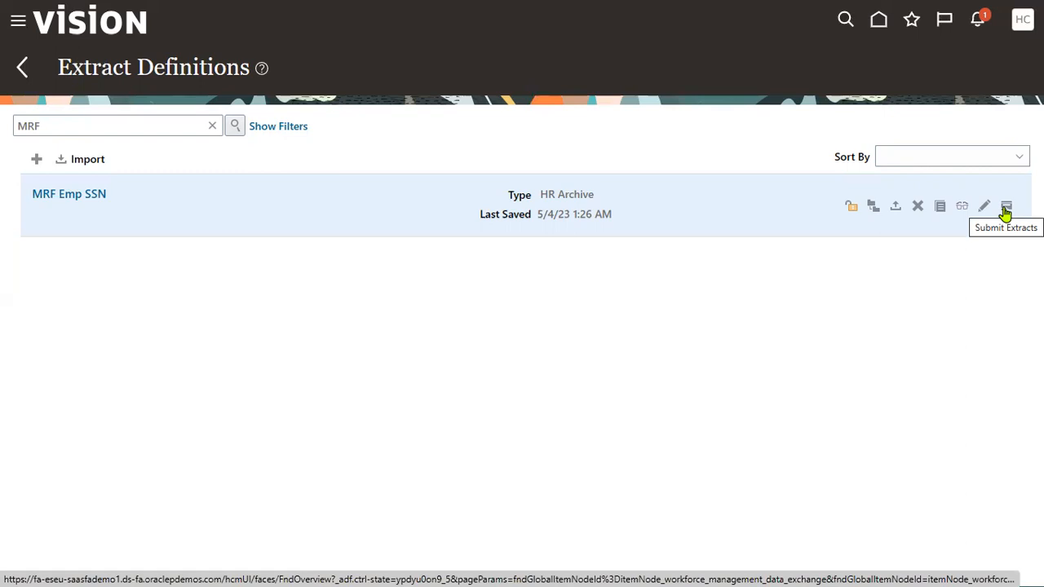
{"action": "left_click", "coordinate": [1006, 210]}
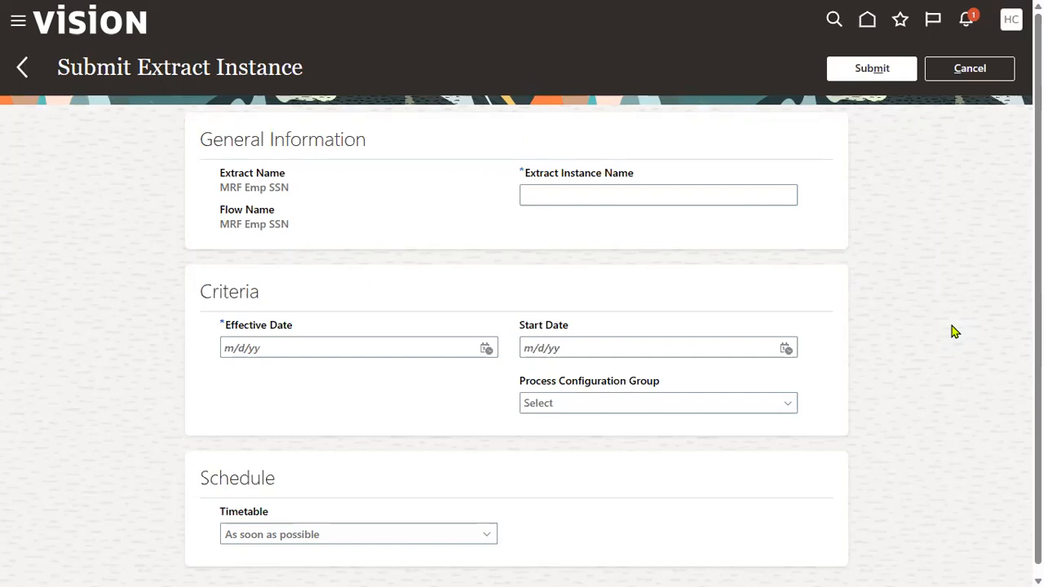
- Enter MRF Instance as the extract instance name
{"action": "left_click", "coordinate": [620, 194]}
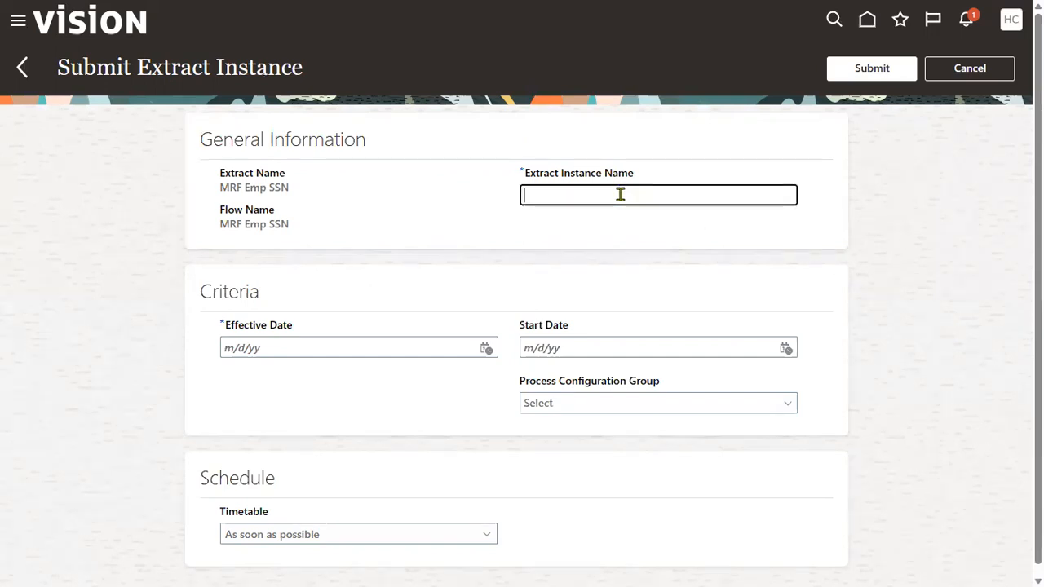
{"action": "type", "text": "MRF Isntnace"}
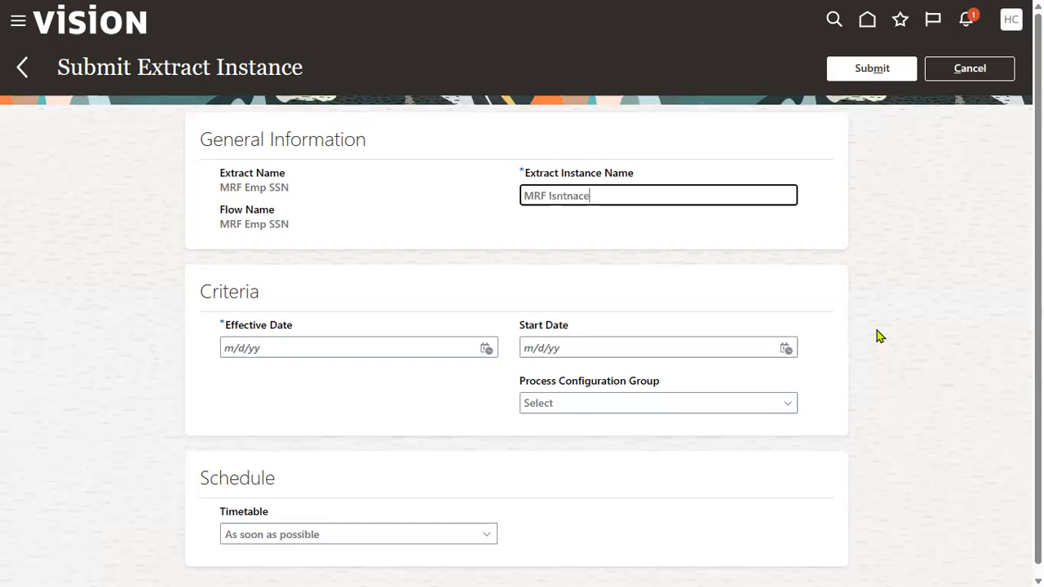
{"action": "key", "text": "BackSpace"}
{"action": "key", "text": "BackSpace"}
{"action": "key", "text": "BackSpace"}
{"action": "key", "text": "BackSpace"}
{"action": "key", "text": "BackSpace"}
{"action": "key", "text": "BackSpace"}
{"action": "key", "text": "BackSpace"}
{"action": "type", "text": "nstance"}
- Set both the effective date and the start date in the submission criteria to 5/4/23
{"action": "left_click", "coordinate": [486, 349]}
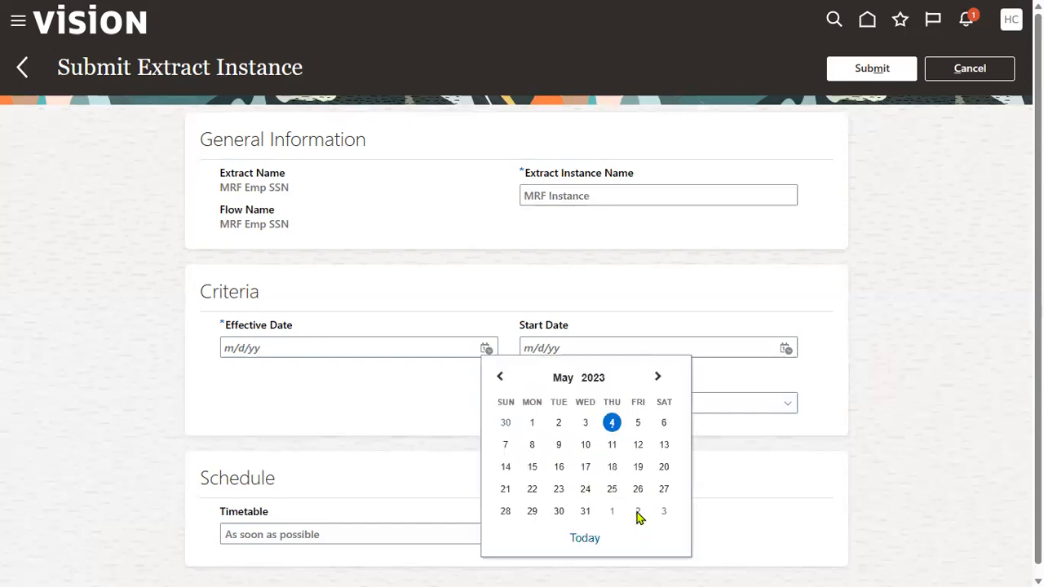
{"action": "left_click", "coordinate": [786, 350]}
{"action": "left_click", "coordinate": [910, 424]}
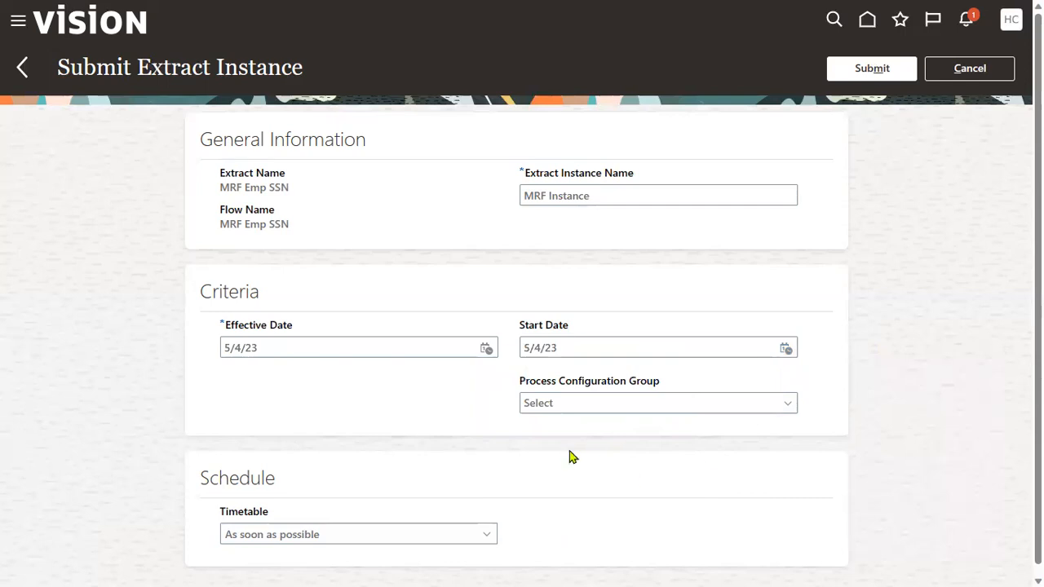
- Set the timetable to Using a schedule with the frequency PAY_SAMPLE_FLOW_SCHEDULE
{"action": "left_click", "coordinate": [487, 535]}
{"action": "left_click", "coordinate": [269, 506]}
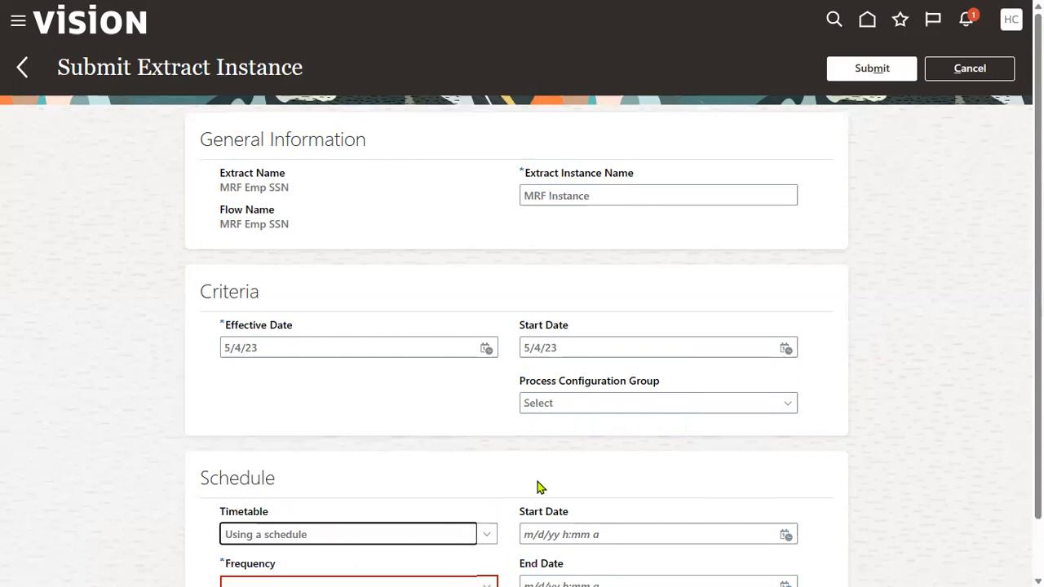
{"action": "scroll", "coordinate": [537, 487], "scroll_direction": "down", "scroll_amount": 2}
{"action": "left_click", "coordinate": [381, 523]}
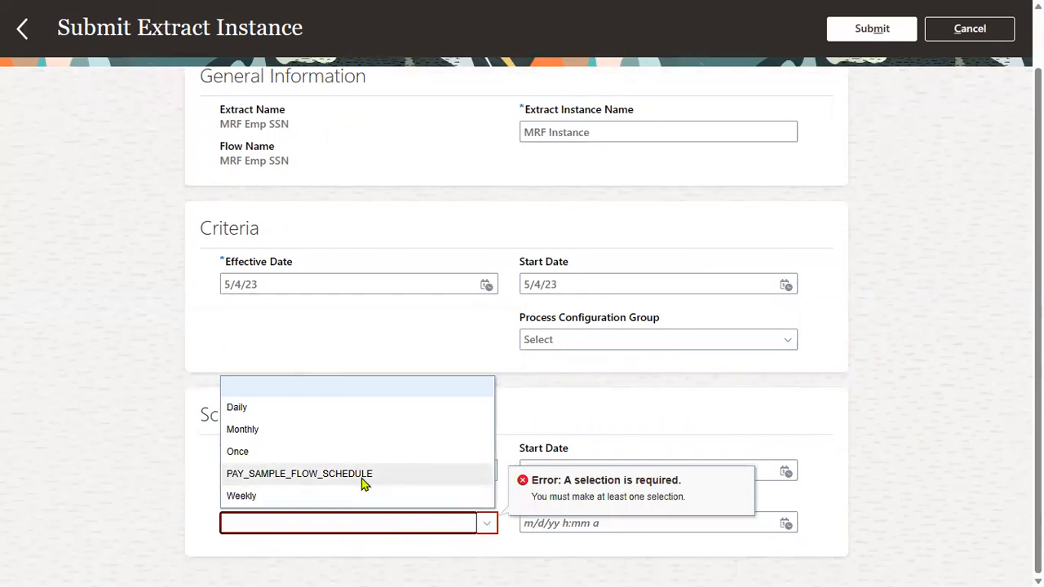
{"action": "left_click", "coordinate": [364, 483]}
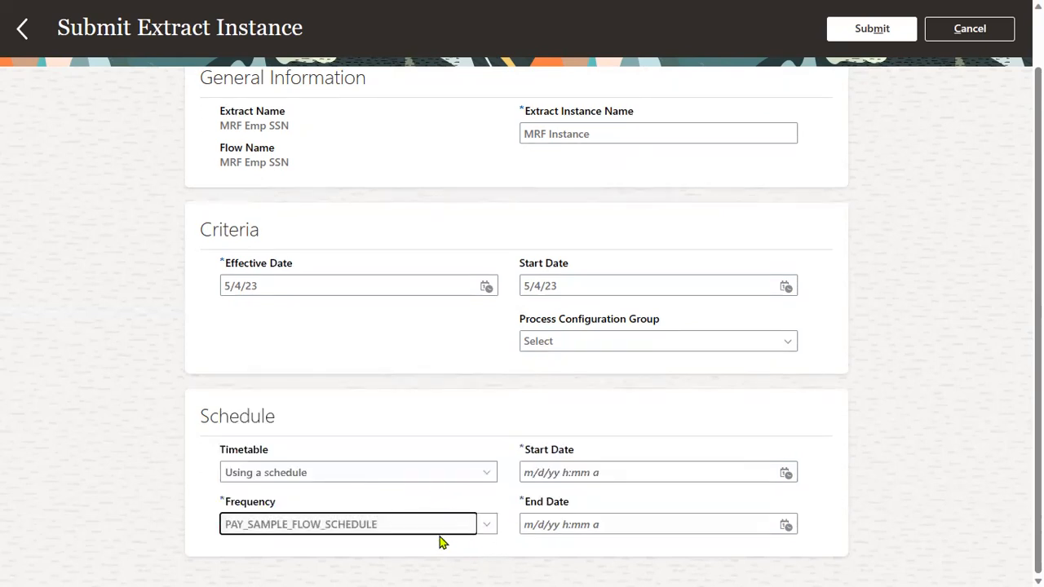
{"action": "left_click", "coordinate": [426, 532]}
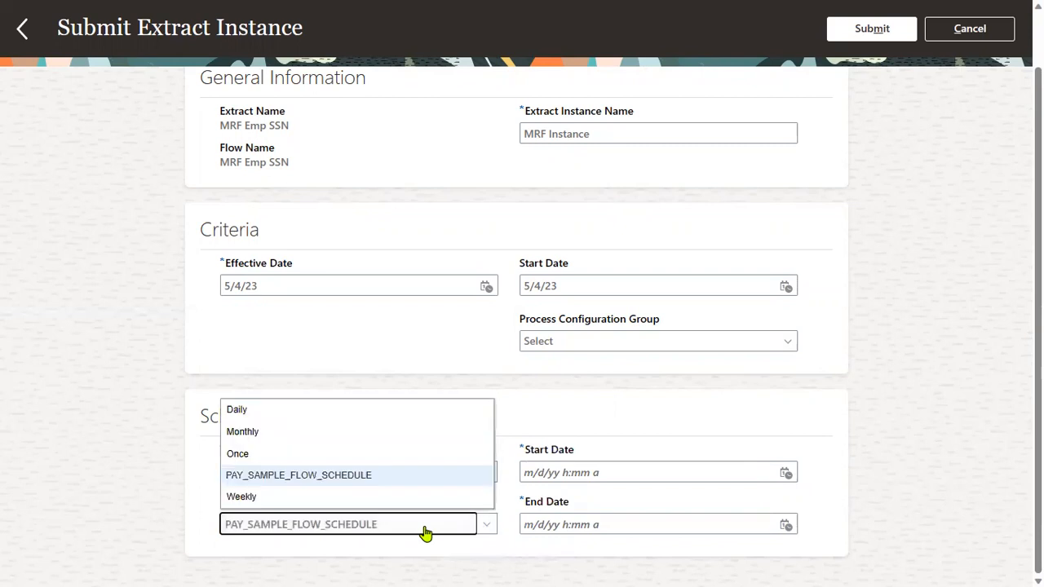
{"action": "left_click", "coordinate": [175, 455]}
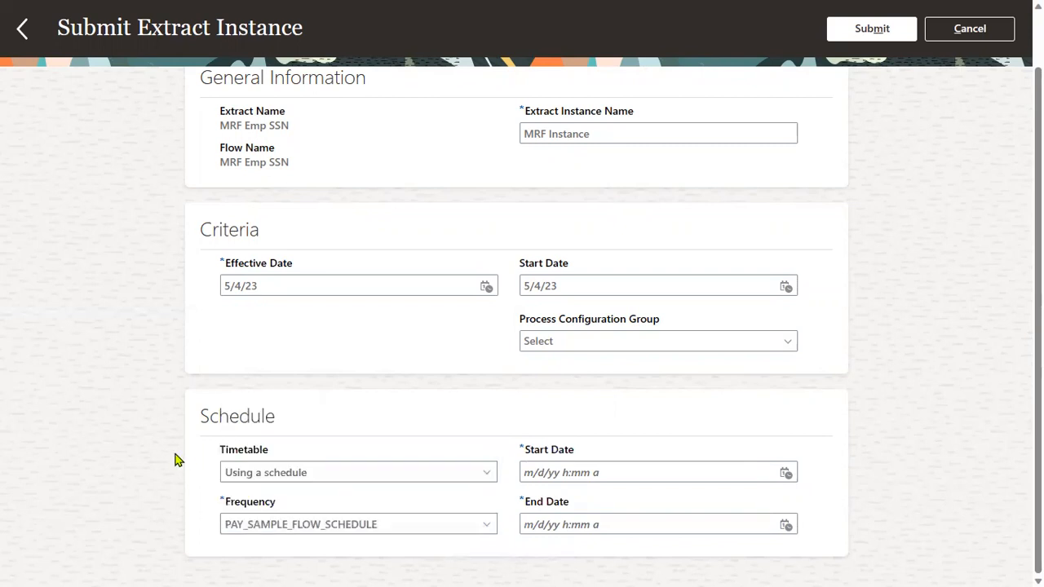
- Set the timetable to As soon as possible and submit the extract instance
{"action": "left_click", "coordinate": [322, 473]}
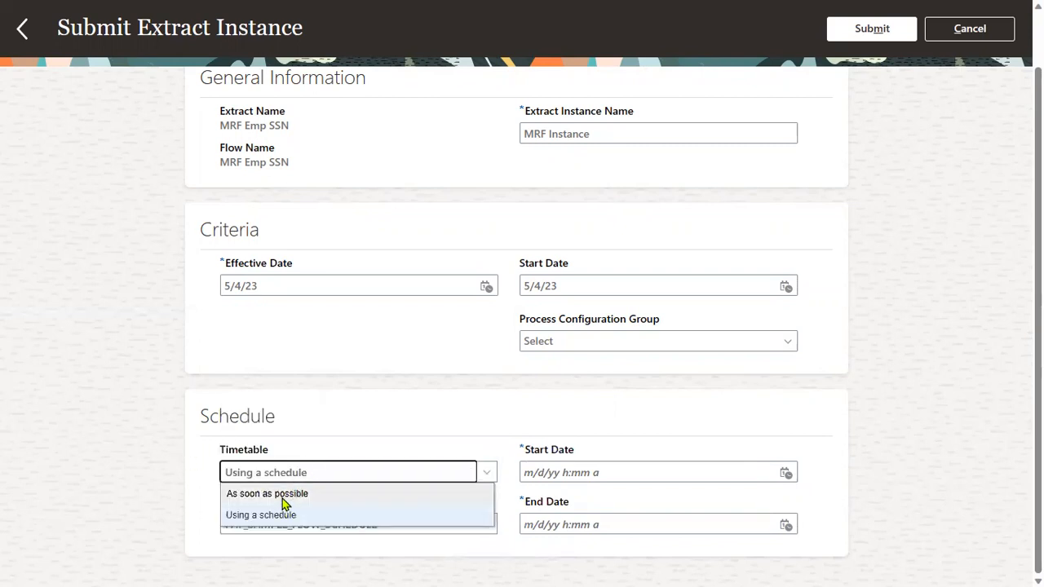
{"action": "left_click", "coordinate": [282, 496]}
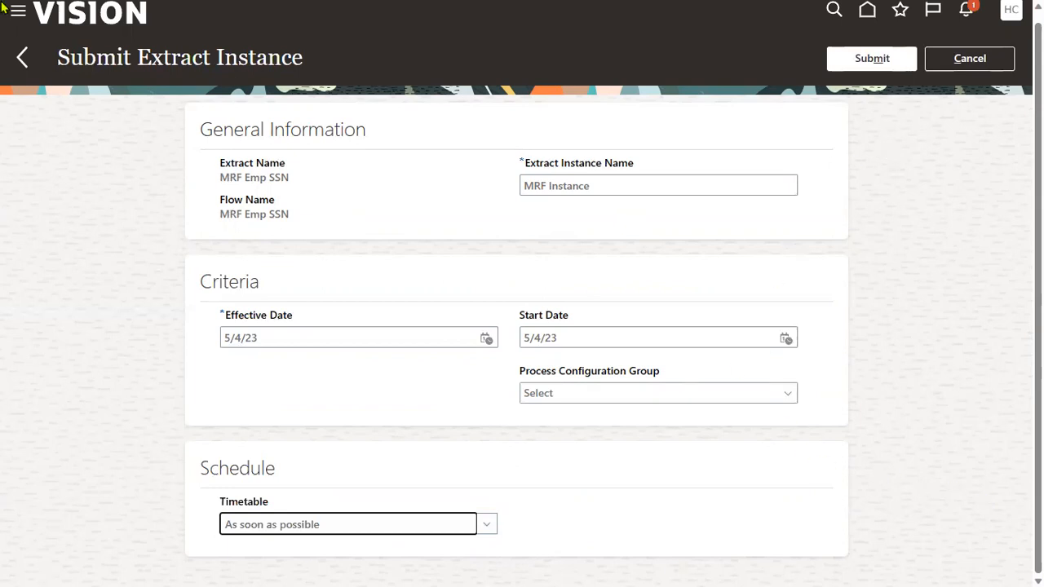
{"action": "left_click", "coordinate": [878, 66]}
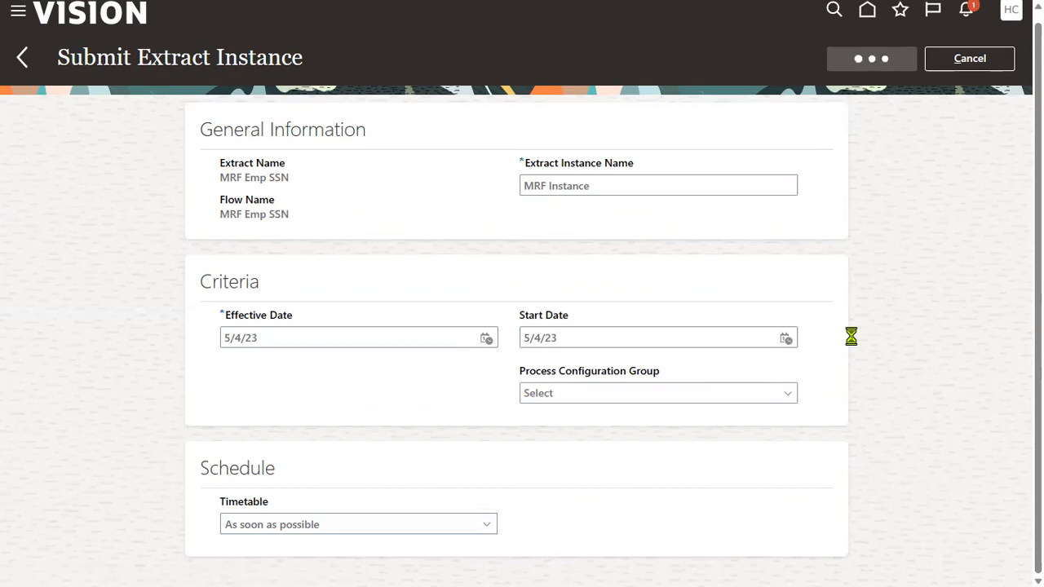
- Refresh the extract results until the run of MRF Instance finishes, and expand its summary details
{"action": "left_click_drag", "start_coordinate": [212, 178], "coordinate": [429, 193]}
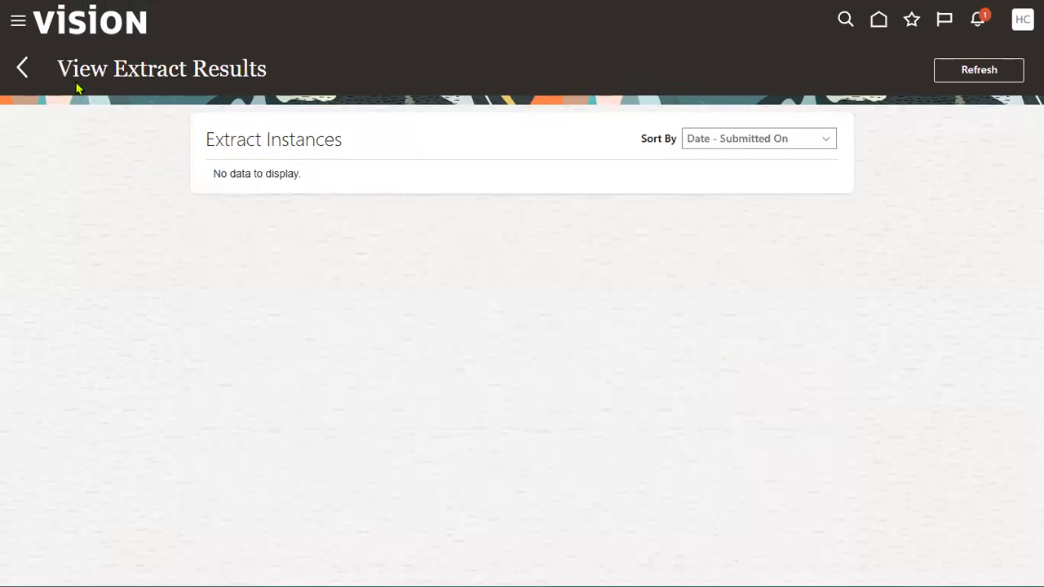
{"action": "left_click_drag", "start_coordinate": [62, 68], "coordinate": [251, 68]}
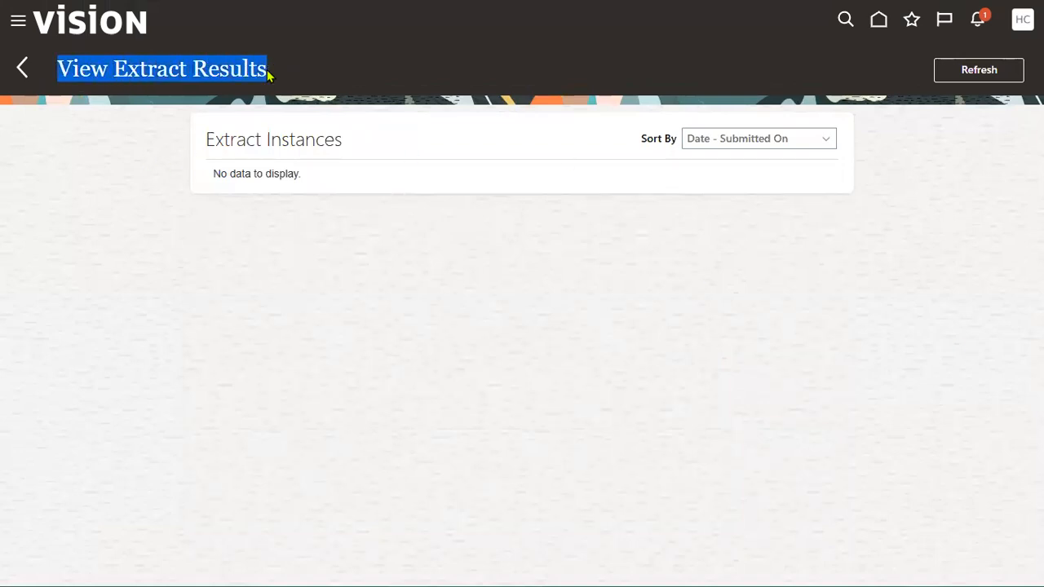
{"action": "left_click", "coordinate": [471, 276]}
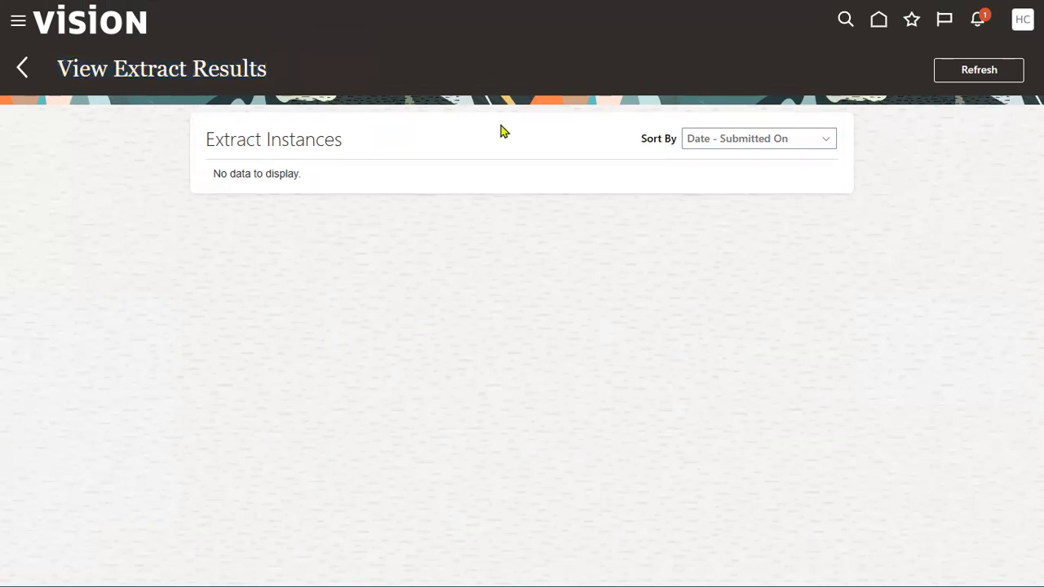
{"action": "left_click", "coordinate": [983, 72]}
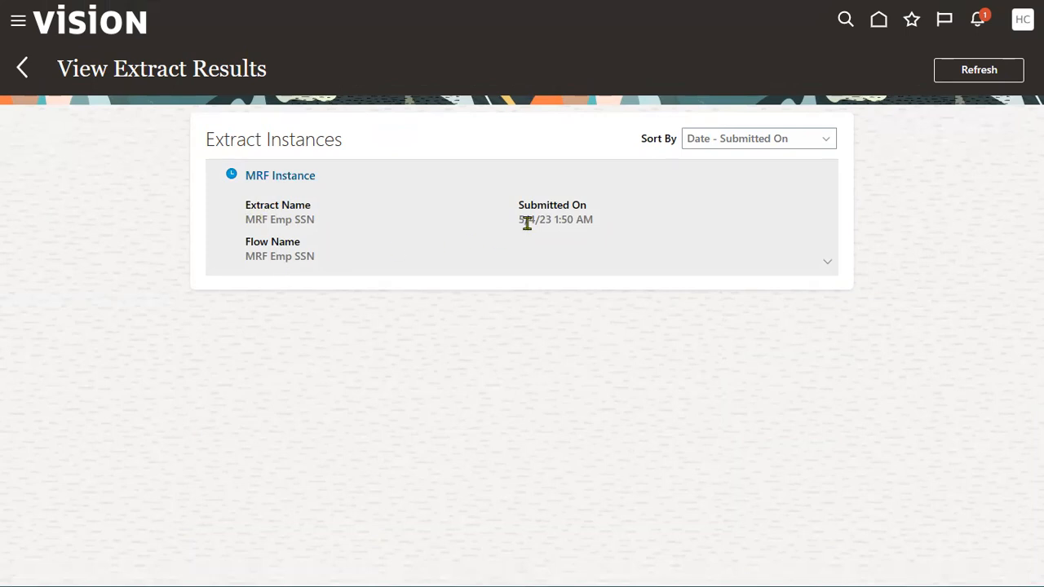
{"action": "left_click", "coordinate": [1004, 70]}
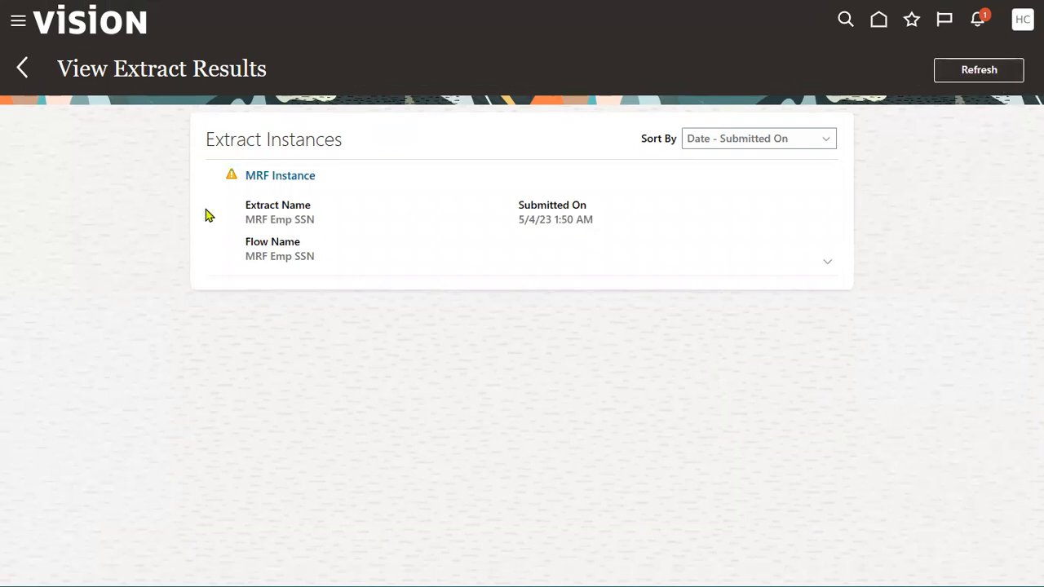
{"action": "mouse_move", "coordinate": [231, 182]}
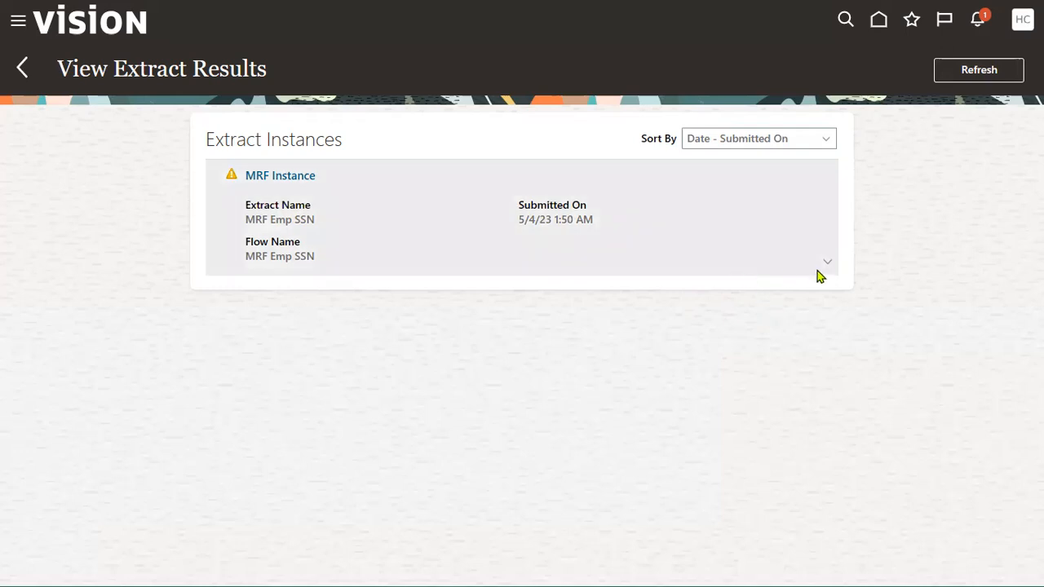
{"action": "left_click", "coordinate": [827, 264]}
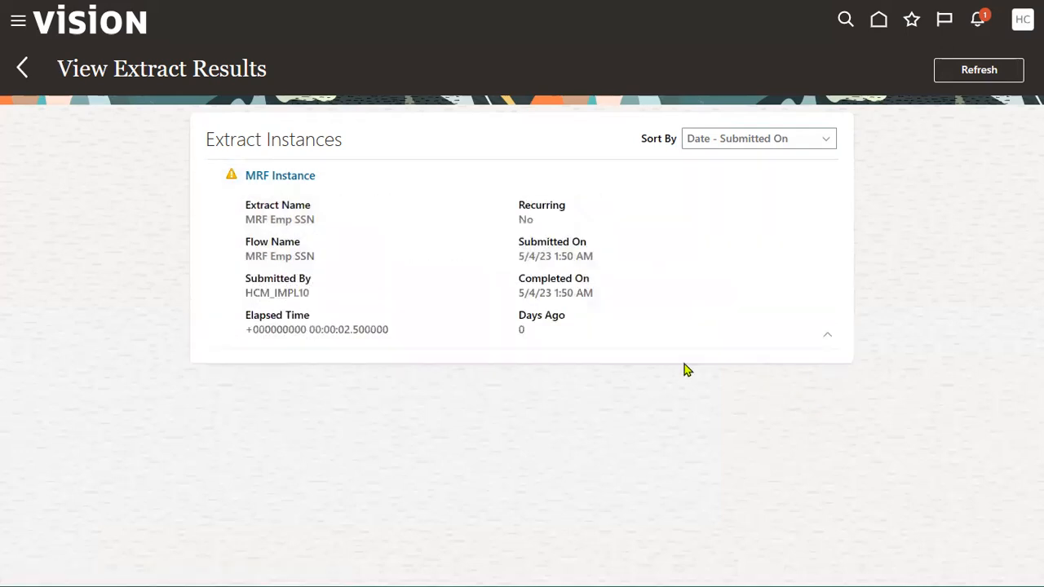
- Open MRF Instance and examine its criteria and instance details, especially the status of the Archive and Generate XML task
{"action": "left_click", "coordinate": [282, 179]}
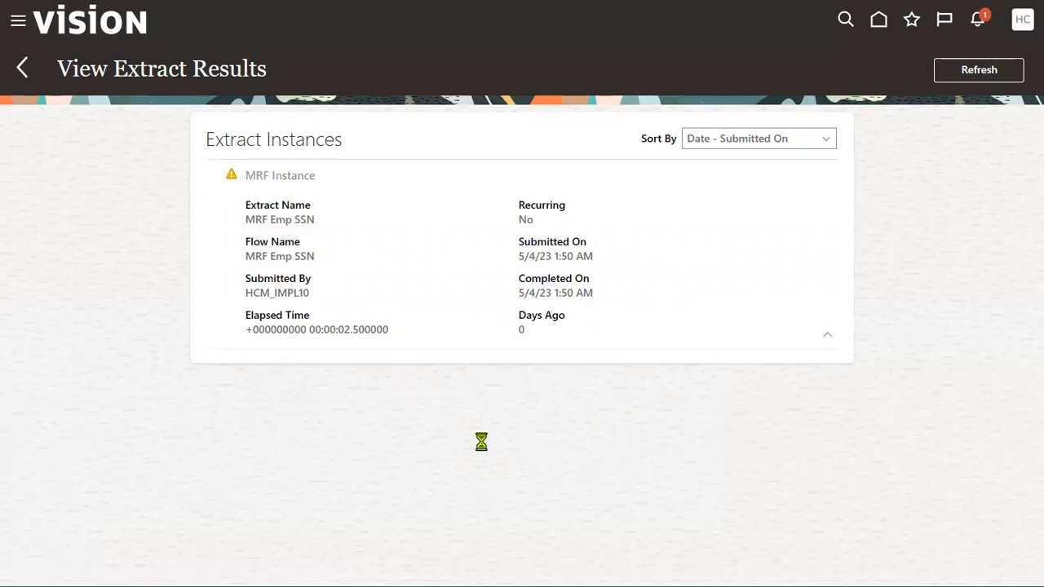
{"action": "scroll", "coordinate": [503, 390], "scroll_direction": "down", "scroll_amount": 3}
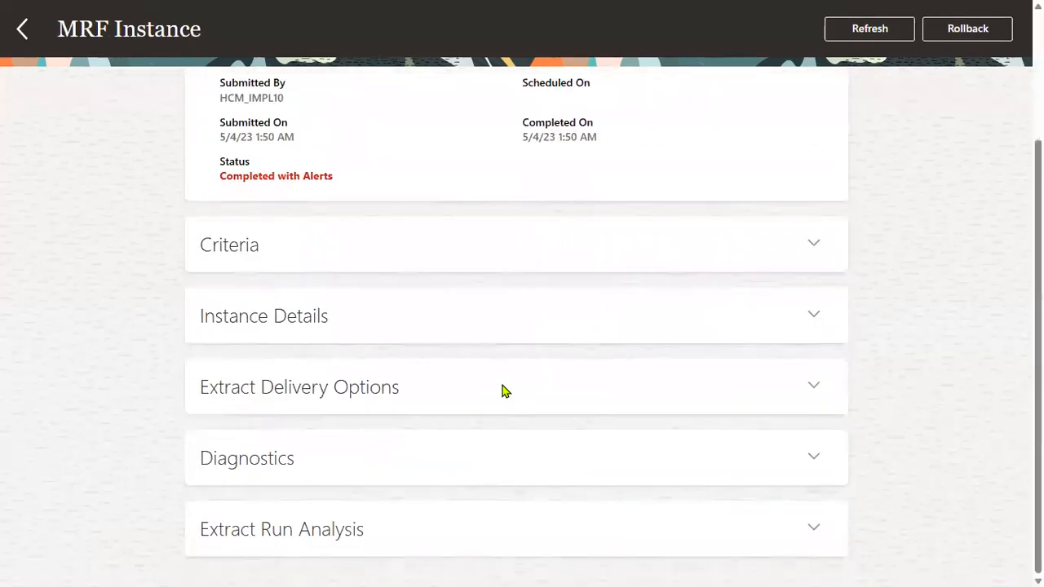
{"action": "left_click", "coordinate": [812, 249]}
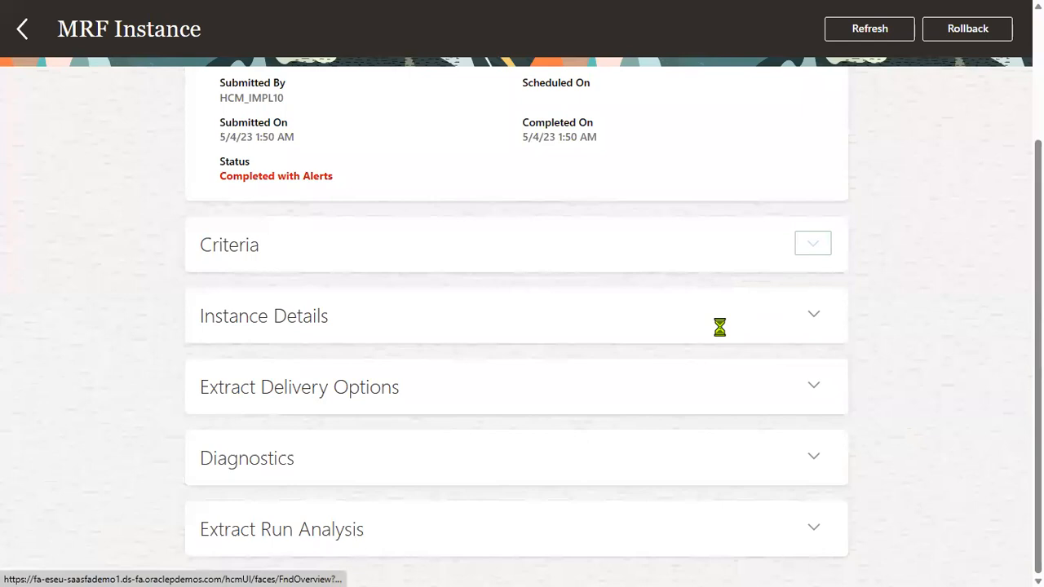
{"action": "left_click", "coordinate": [814, 399]}
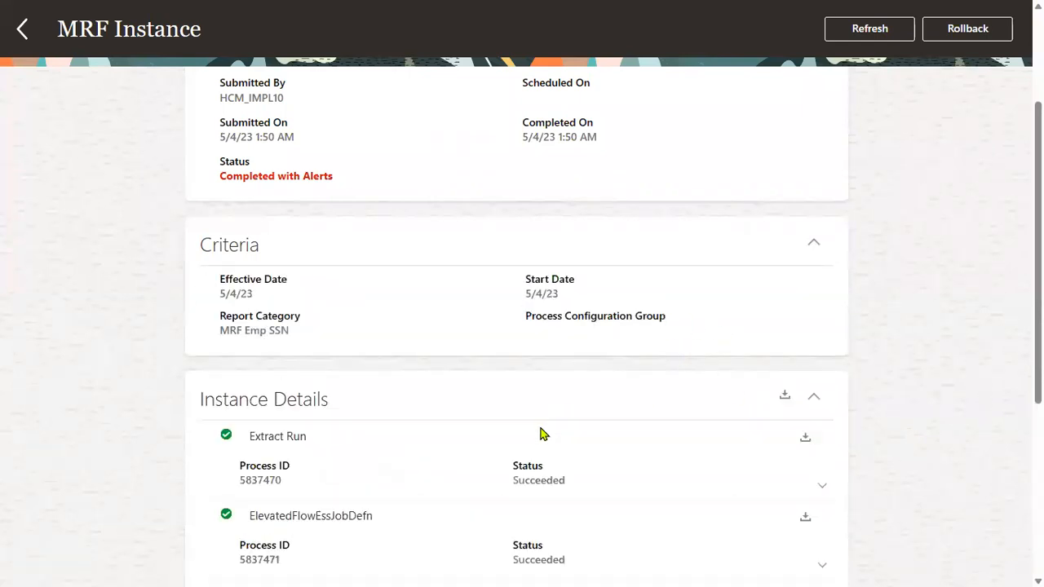
{"action": "scroll", "coordinate": [541, 429], "scroll_direction": "down", "scroll_amount": 3}
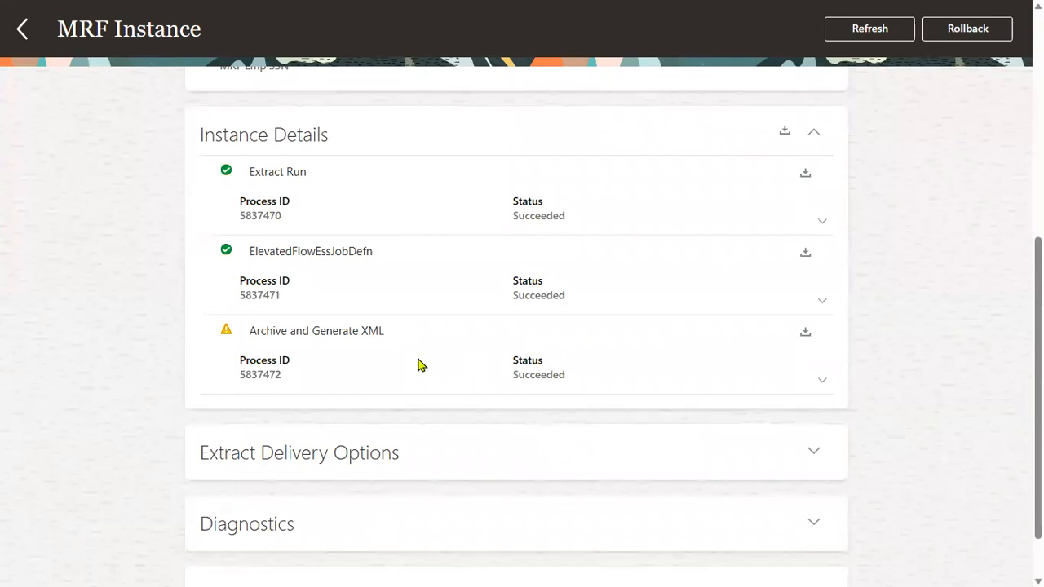
{"action": "left_click_drag", "start_coordinate": [253, 335], "coordinate": [401, 338]}
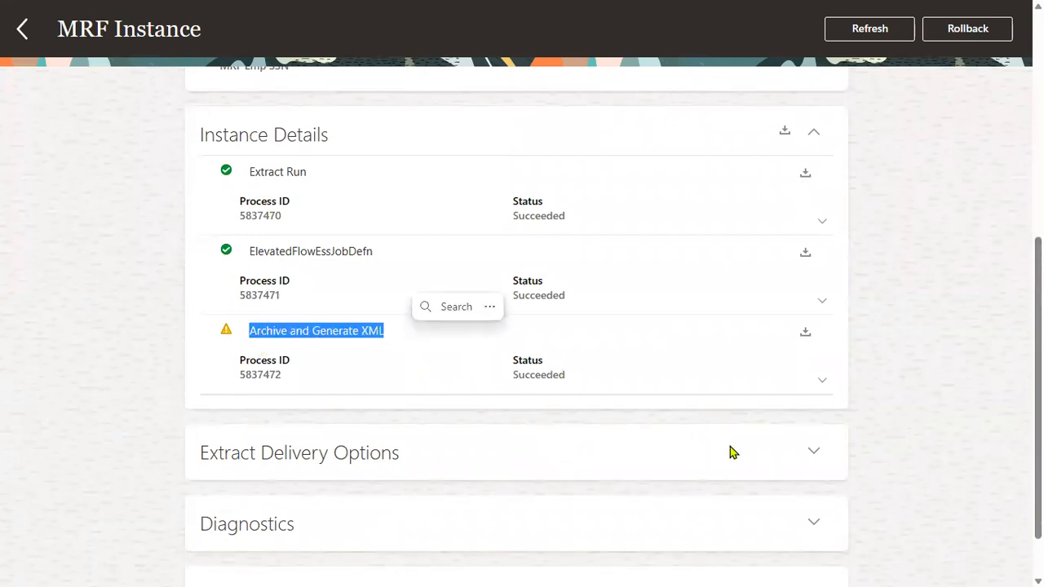
{"action": "left_click_drag", "start_coordinate": [513, 375], "coordinate": [583, 383]}
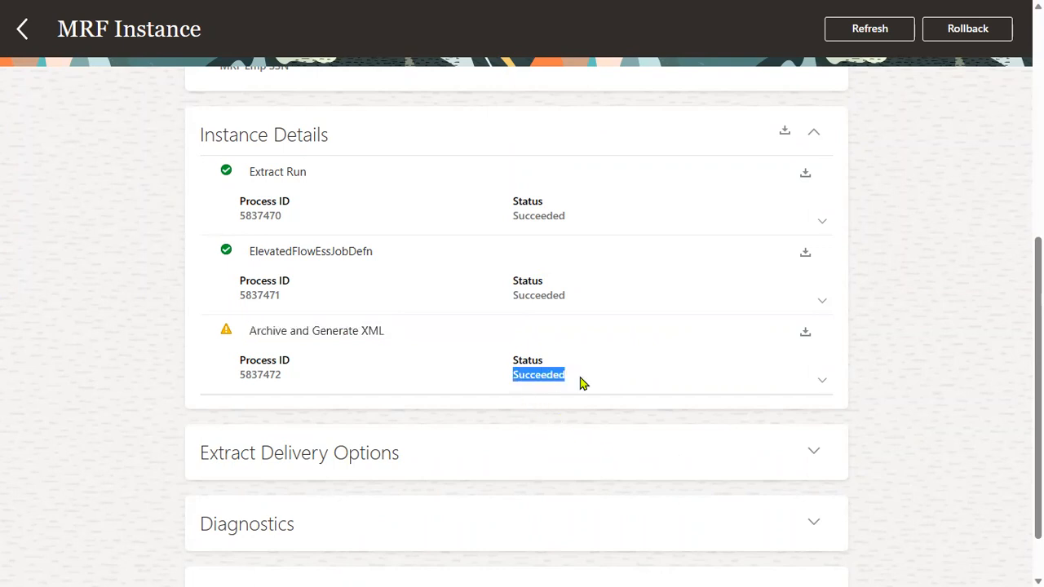
{"action": "left_click", "coordinate": [340, 337]}
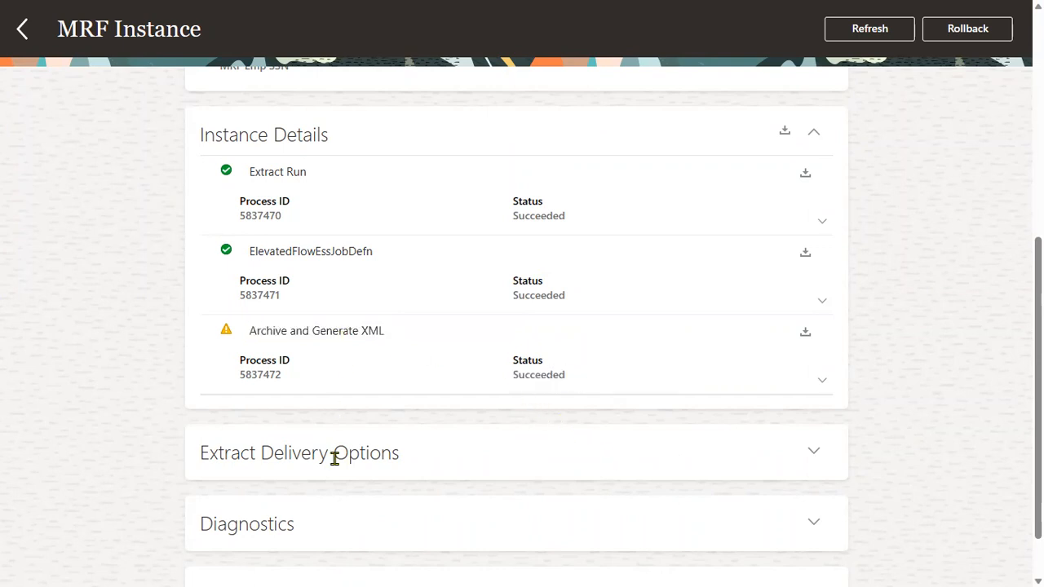
- Expand the Extract Delivery Options section and check it for output files
{"action": "scroll", "coordinate": [353, 474], "scroll_direction": "down", "scroll_amount": 1}
{"action": "left_click", "coordinate": [816, 387]}
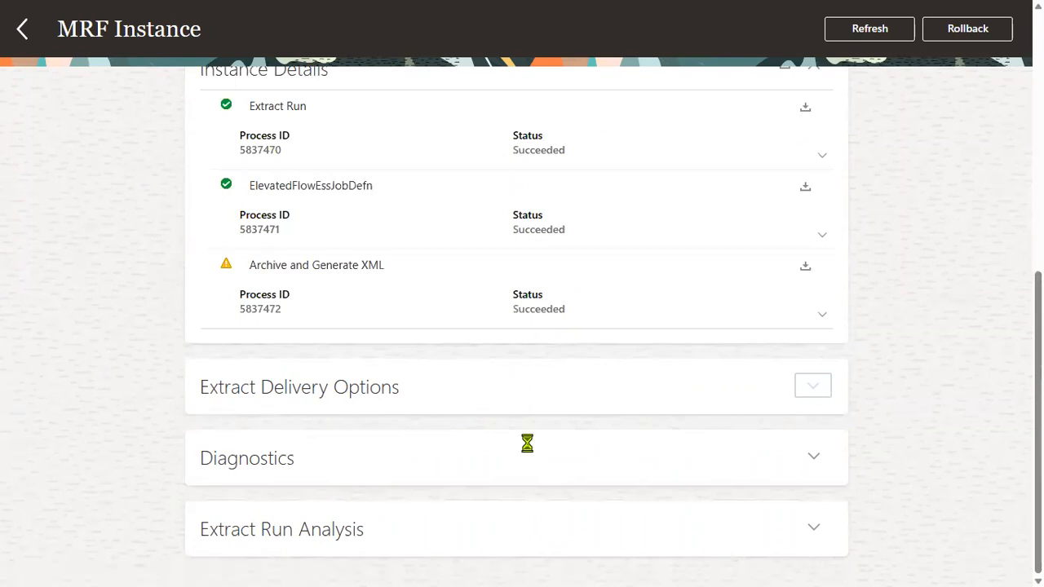
{"action": "scroll", "coordinate": [494, 464], "scroll_direction": "down", "scroll_amount": 1}
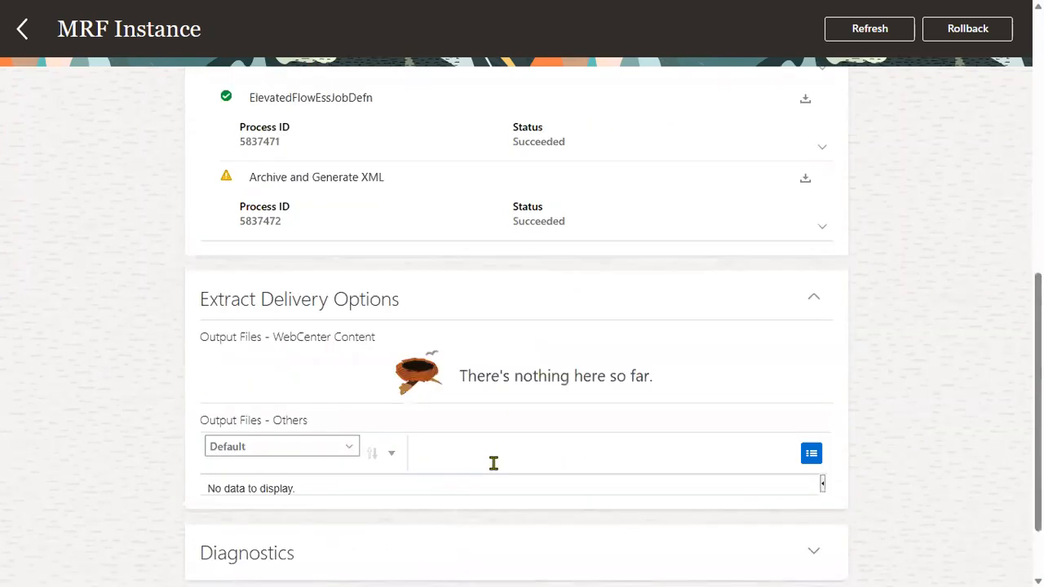
- Download the log file of the Archive and Generate XML task and open it
{"action": "scroll", "coordinate": [604, 359], "scroll_direction": "up", "scroll_amount": 2}
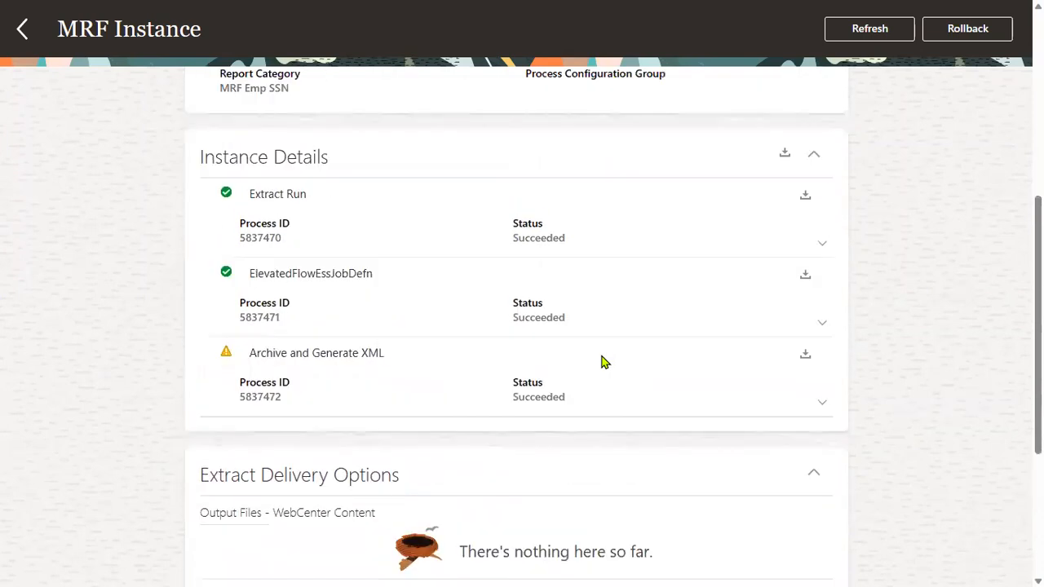
{"action": "left_click", "coordinate": [805, 355]}
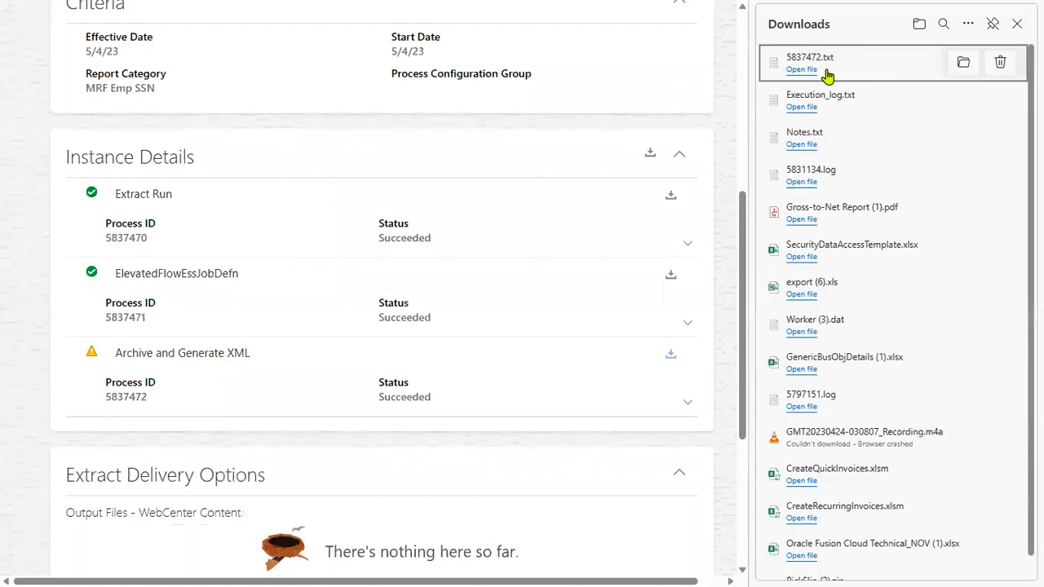
{"action": "left_click", "coordinate": [805, 70]}
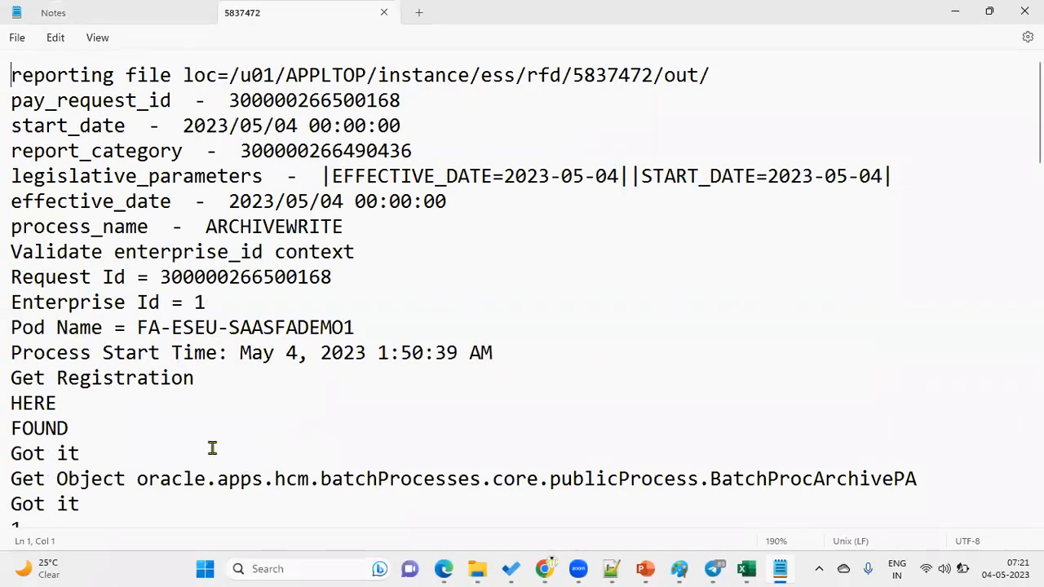
- Read through the Archive and Generate XML log, covering its run parameters and processing messages
{"action": "scroll", "coordinate": [210, 447], "scroll_direction": "down", "scroll_amount": 3}
{"action": "scroll", "coordinate": [209, 446], "scroll_direction": "down", "scroll_amount": 7}
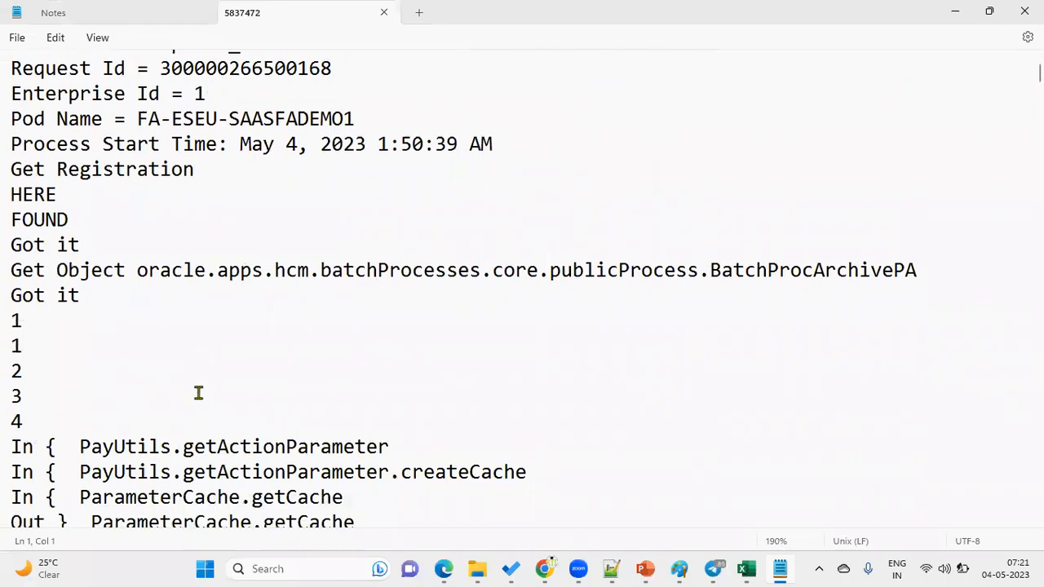
{"action": "scroll", "coordinate": [198, 394], "scroll_direction": "down", "scroll_amount": 7}
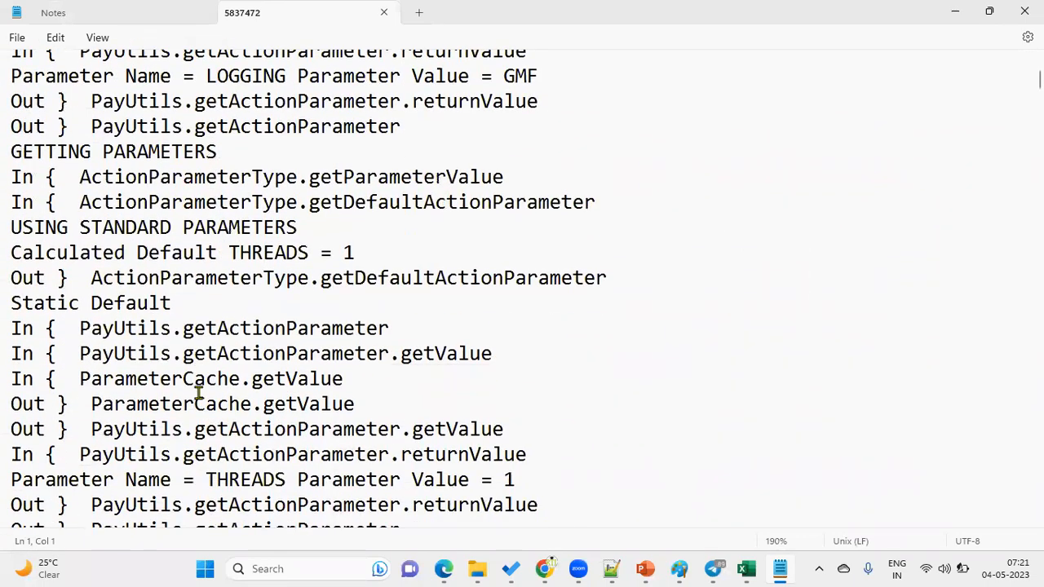
{"action": "scroll", "coordinate": [199, 392], "scroll_direction": "down", "scroll_amount": 6}
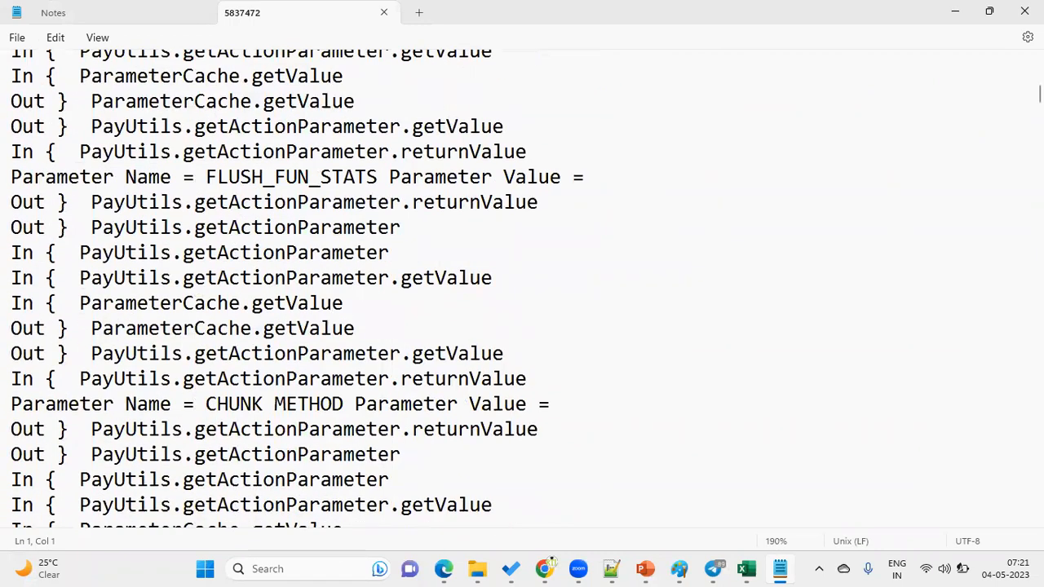
{"action": "left_click_drag", "start_coordinate": [1039, 94], "coordinate": [1039, 71]}
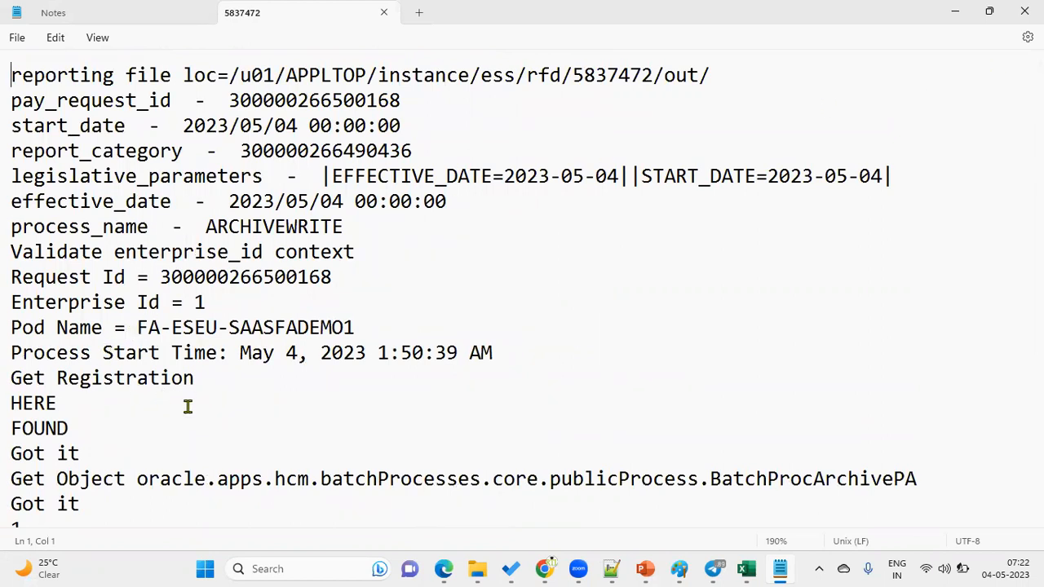
{"action": "scroll", "coordinate": [187, 406], "scroll_direction": "down", "scroll_amount": 3}
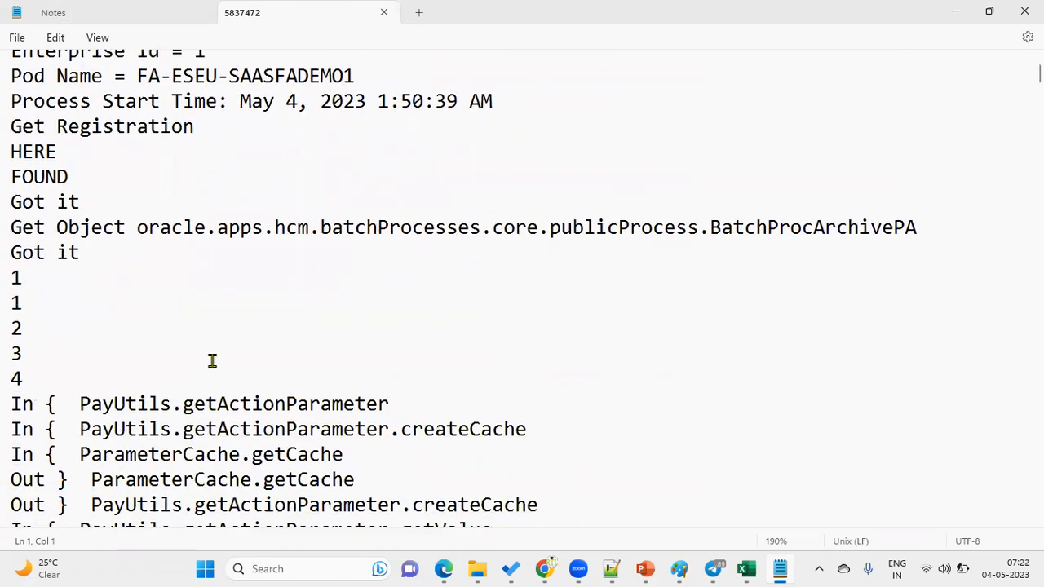
- Switch back to MRF Instance in Edge, dismiss the downloads list, and review the delivery options and the Extract Run Analysis chart
{"action": "left_click", "coordinate": [450, 569]}
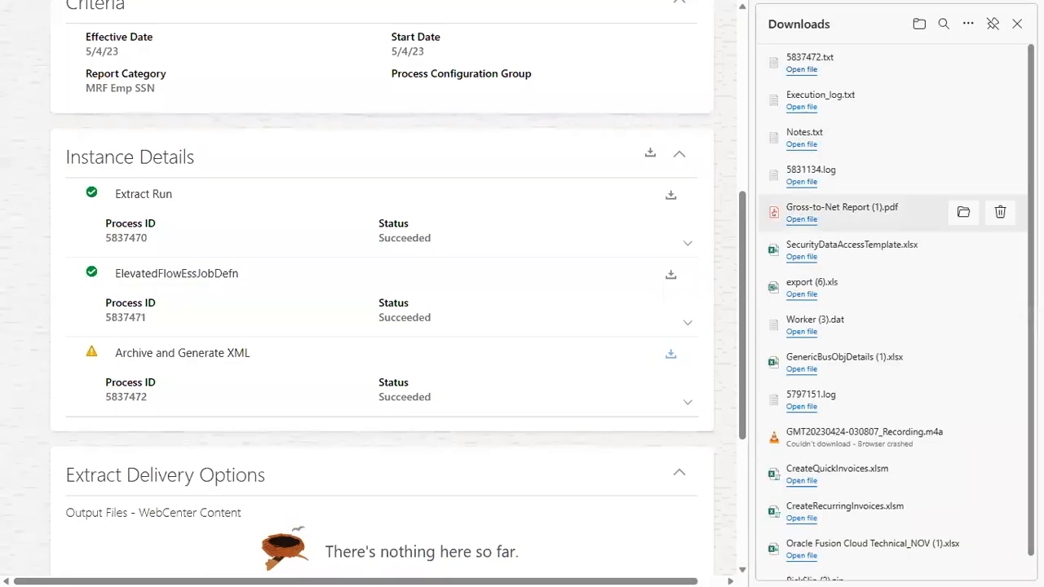
{"action": "left_click", "coordinate": [1010, 23]}
{"action": "scroll", "coordinate": [439, 502], "scroll_direction": "down", "scroll_amount": 5}
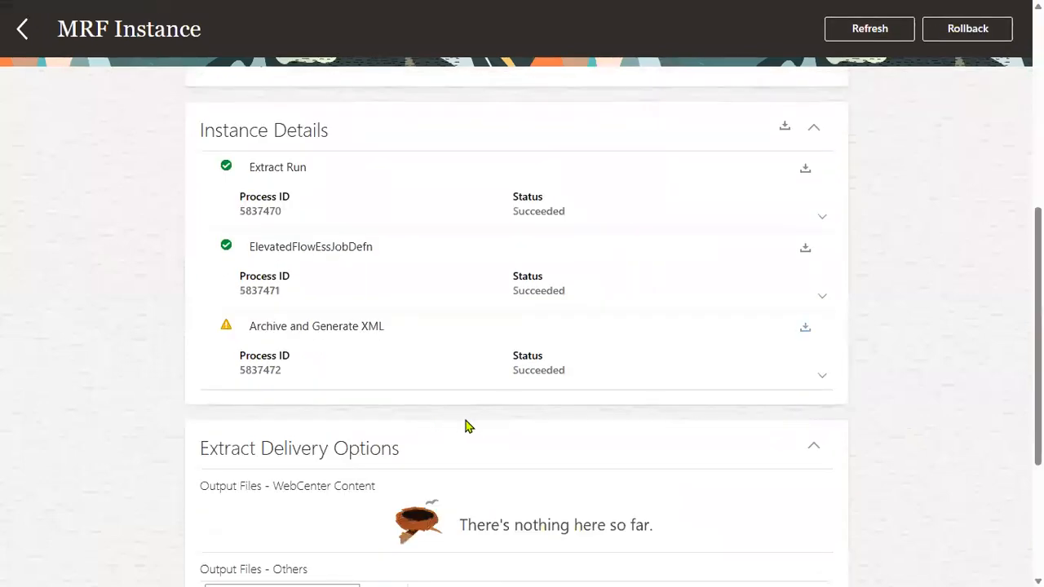
{"action": "scroll", "coordinate": [481, 441], "scroll_direction": "down", "scroll_amount": 2}
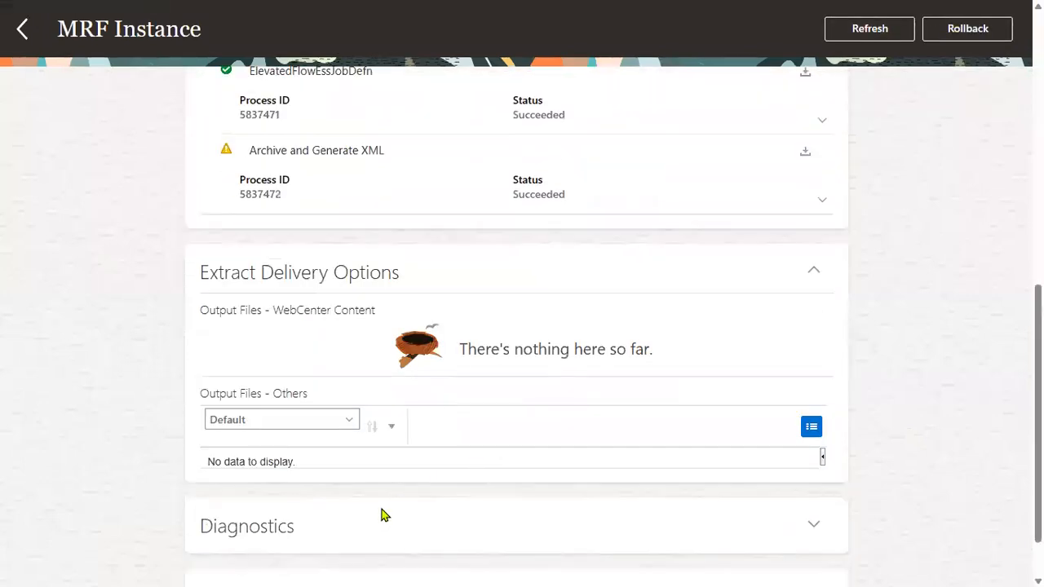
{"action": "scroll", "coordinate": [392, 514], "scroll_direction": "down", "scroll_amount": 1}
{"action": "left_click", "coordinate": [814, 527]}
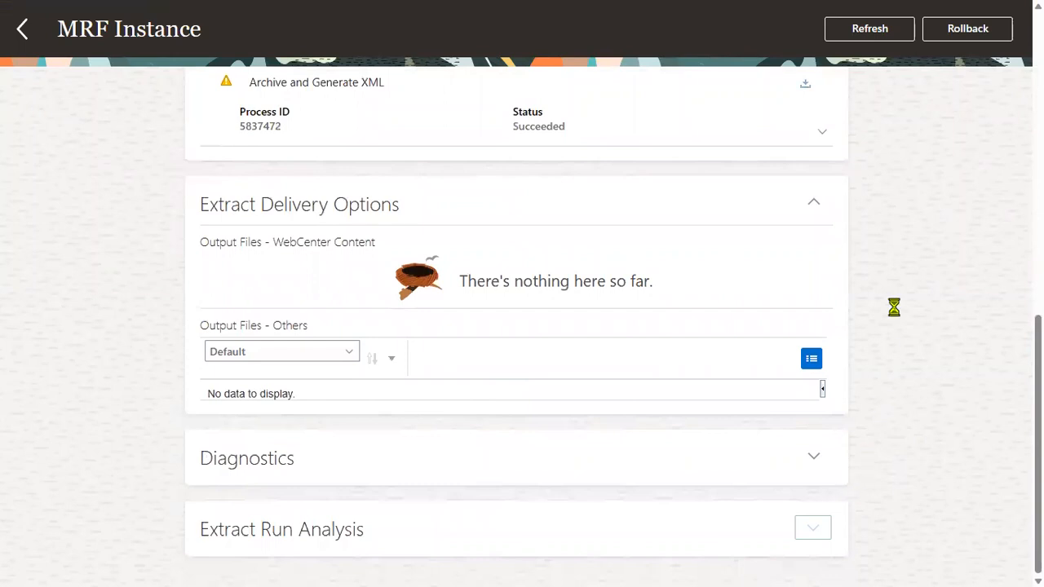
{"action": "scroll", "coordinate": [629, 468], "scroll_direction": "down", "scroll_amount": 3}
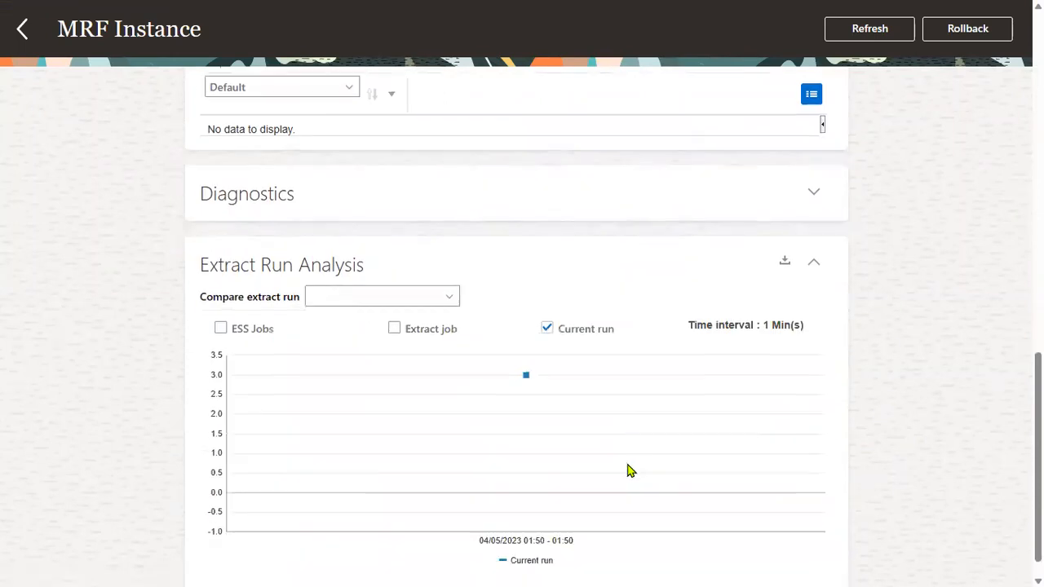
{"action": "scroll", "coordinate": [571, 303], "scroll_direction": "up", "scroll_amount": 7}
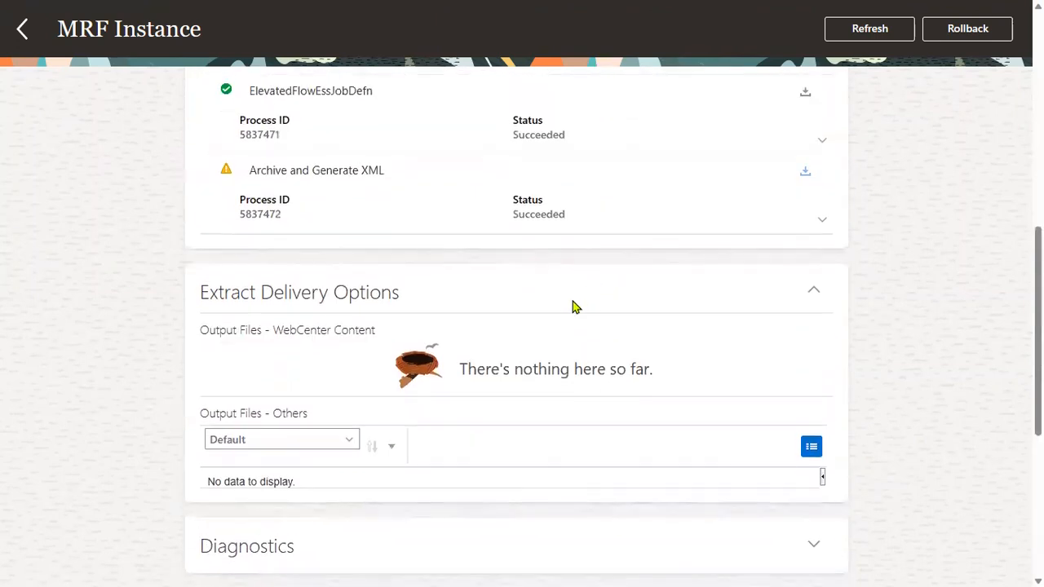
{"action": "scroll", "coordinate": [462, 392], "scroll_direction": "up", "scroll_amount": 3}
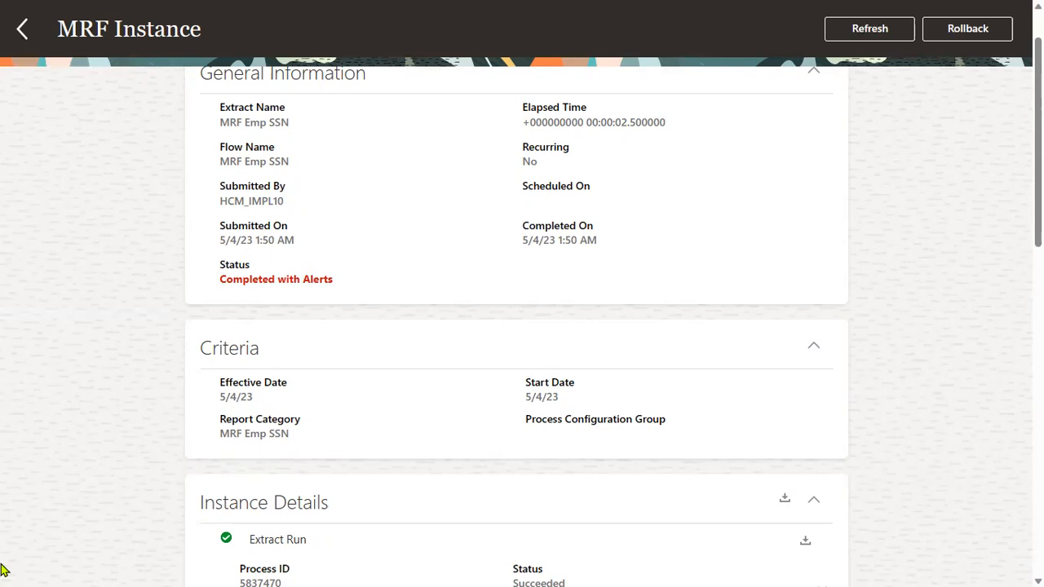
- Return to Extract Definitions, open MRF Emp SSN for editing, and show the MRF Record's extract attributes
{"action": "left_click", "coordinate": [19, 30]}
{"action": "left_click", "coordinate": [20, 68]}
{"action": "left_click", "coordinate": [985, 206]}
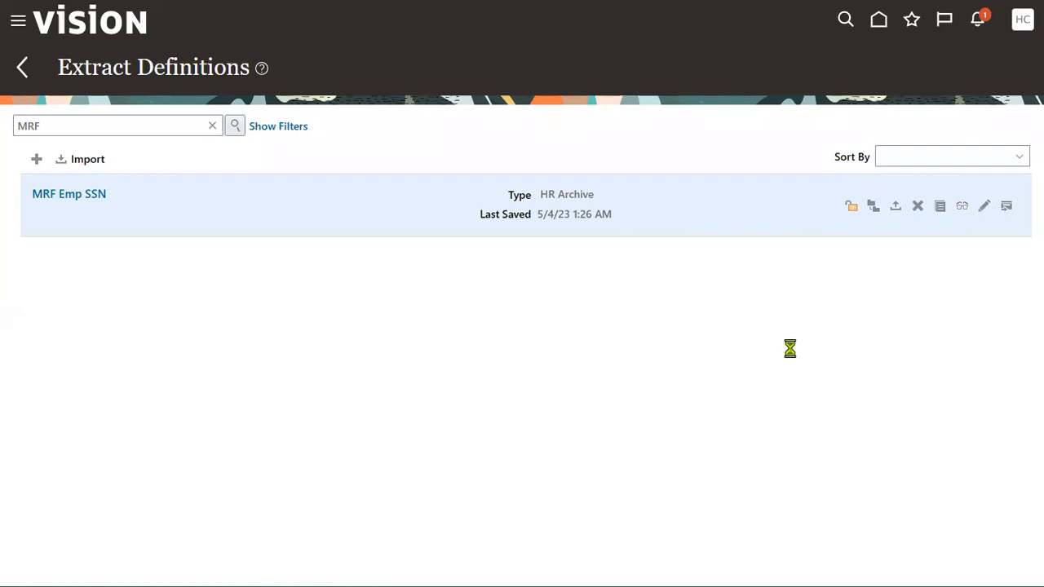
{"action": "left_click", "coordinate": [128, 262]}
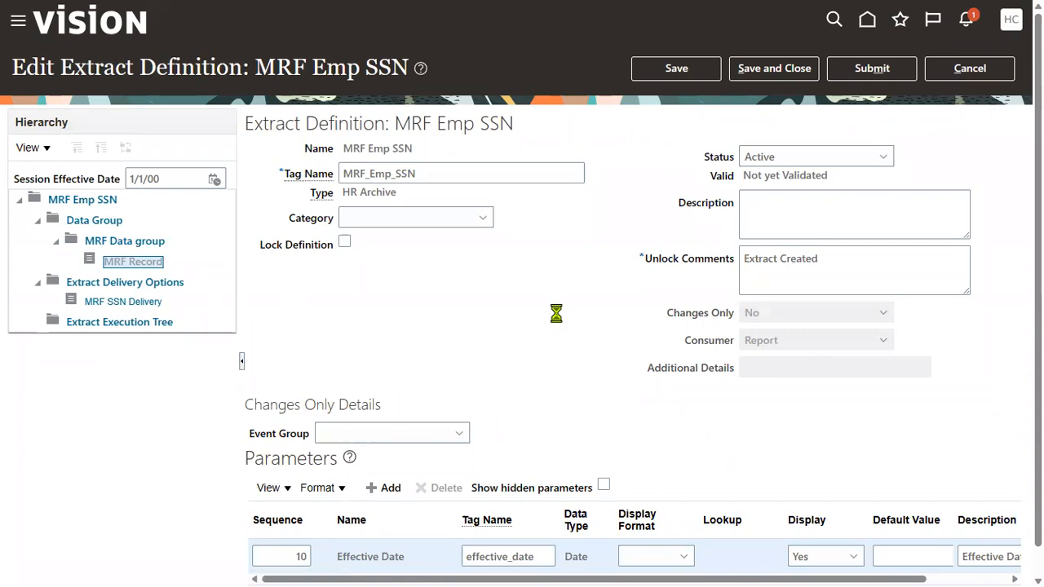
{"action": "scroll", "coordinate": [547, 359], "scroll_direction": "down", "scroll_amount": 1}
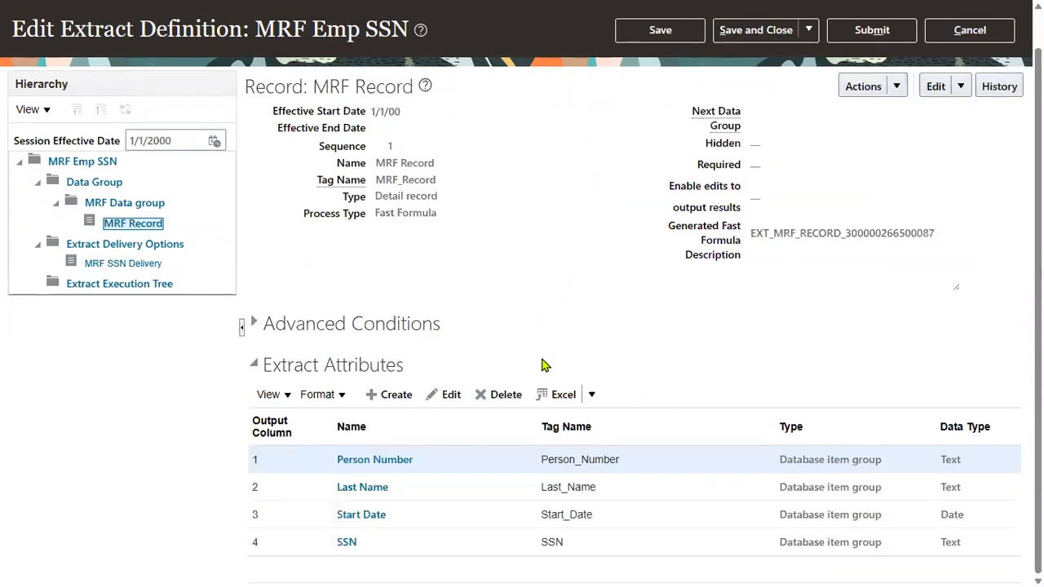
- Change the SSN attribute's data type to Number, then save and close the attribute
{"action": "left_click", "coordinate": [429, 550]}
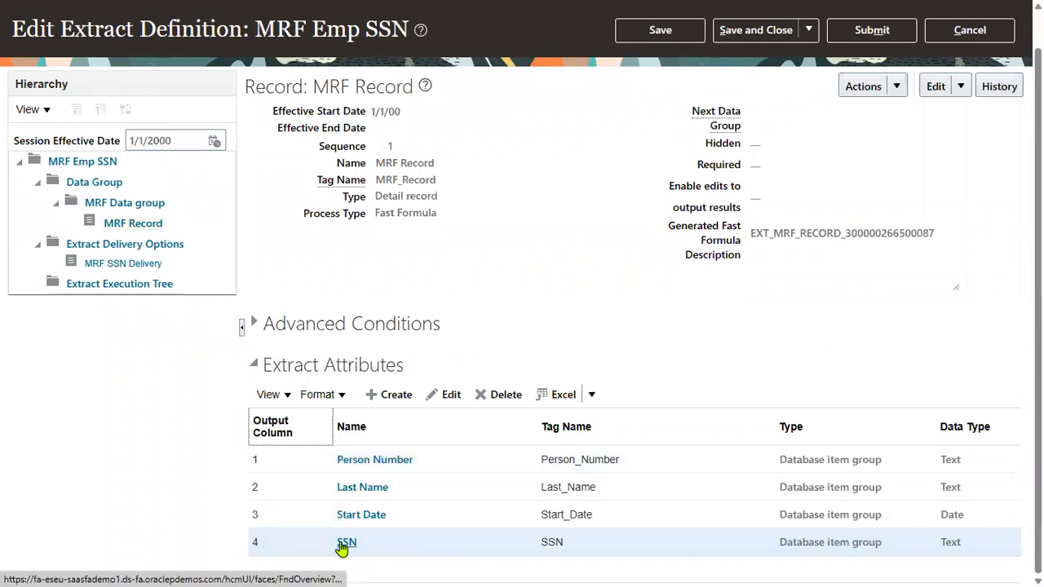
{"action": "left_click", "coordinate": [447, 394]}
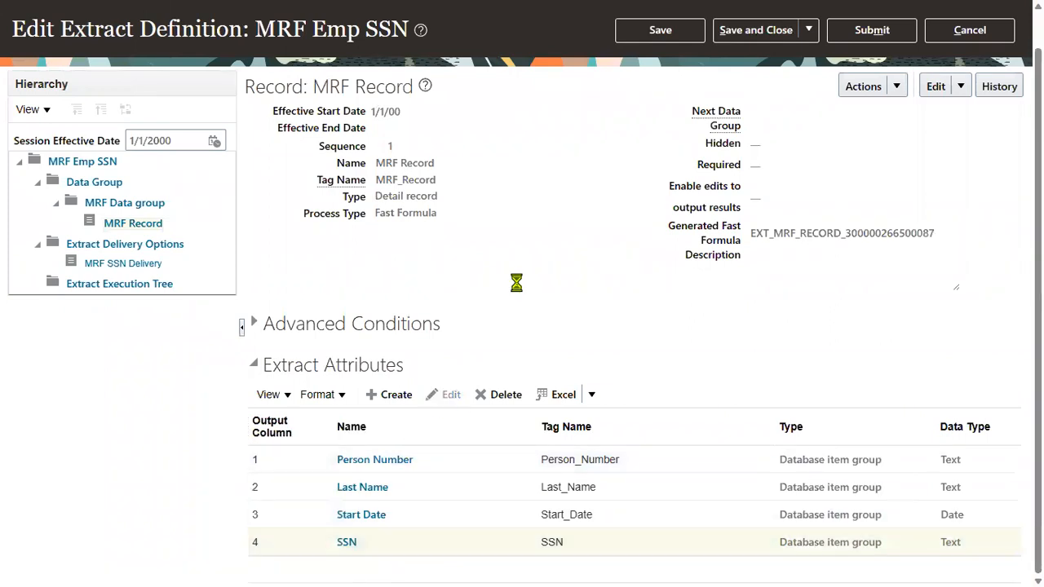
{"action": "left_click", "coordinate": [505, 243]}
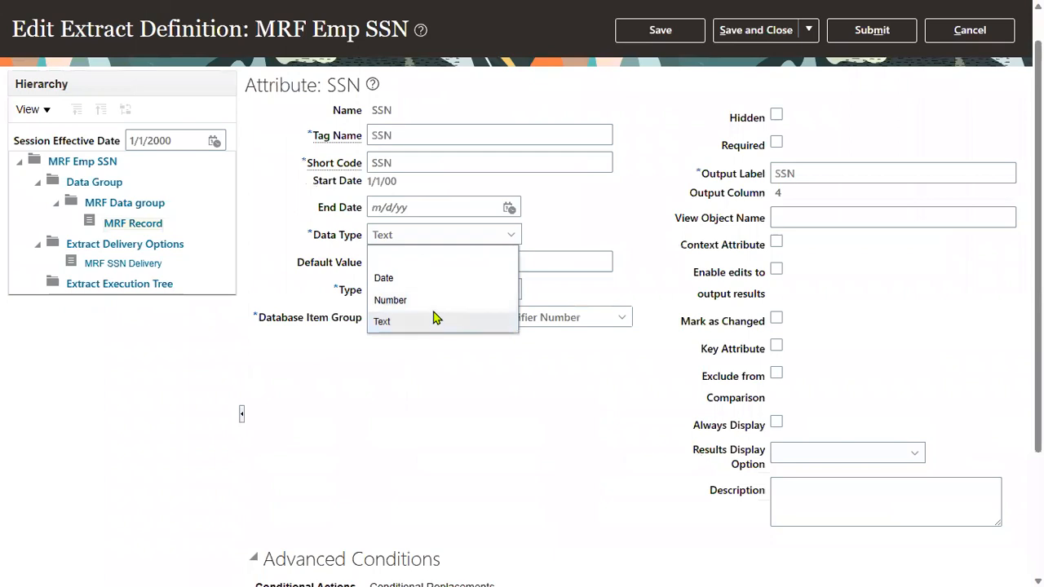
{"action": "left_click", "coordinate": [432, 298]}
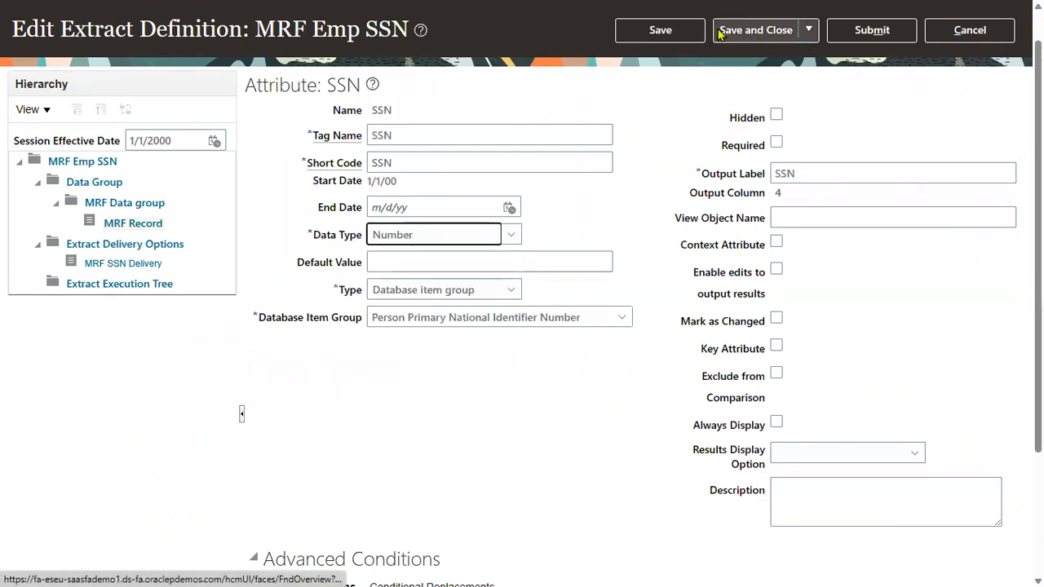
{"action": "left_click", "coordinate": [751, 36]}
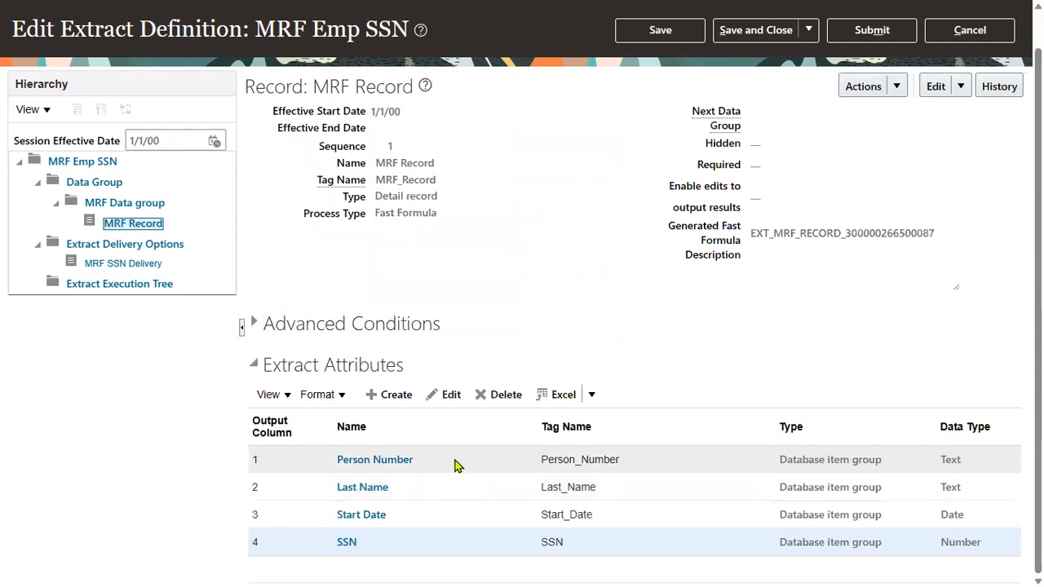
- Run the available record actions on MRF Record
{"action": "left_click", "coordinate": [898, 87]}
{"action": "left_click", "coordinate": [891, 133]}
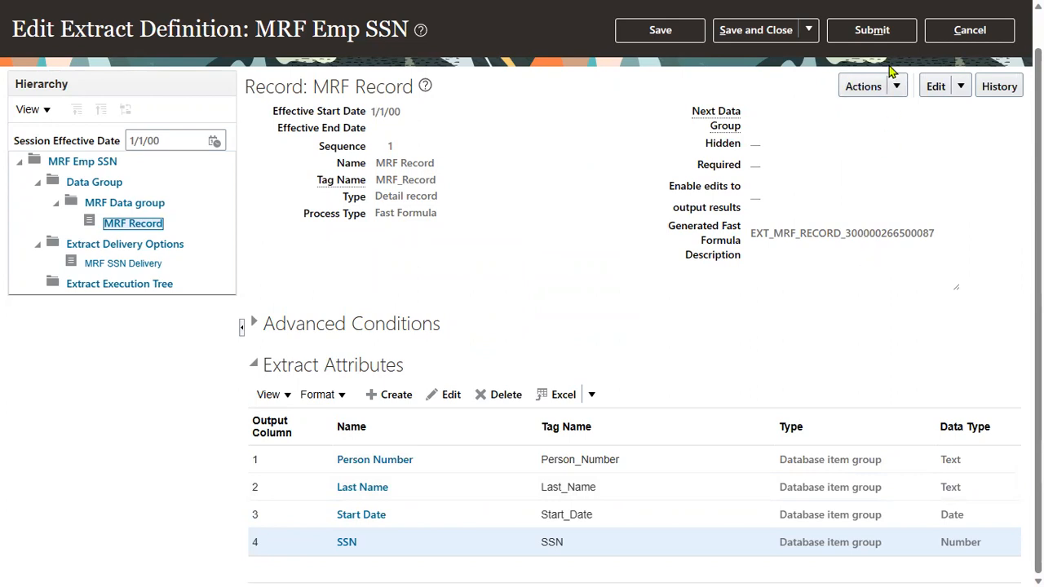
{"action": "left_click", "coordinate": [863, 87]}
{"action": "left_click", "coordinate": [869, 110]}
- Review the MRF SSN Delivery entry in the Extract Delivery Options, and check the MRF Emp SSN definition's validation status
{"action": "left_click", "coordinate": [132, 263]}
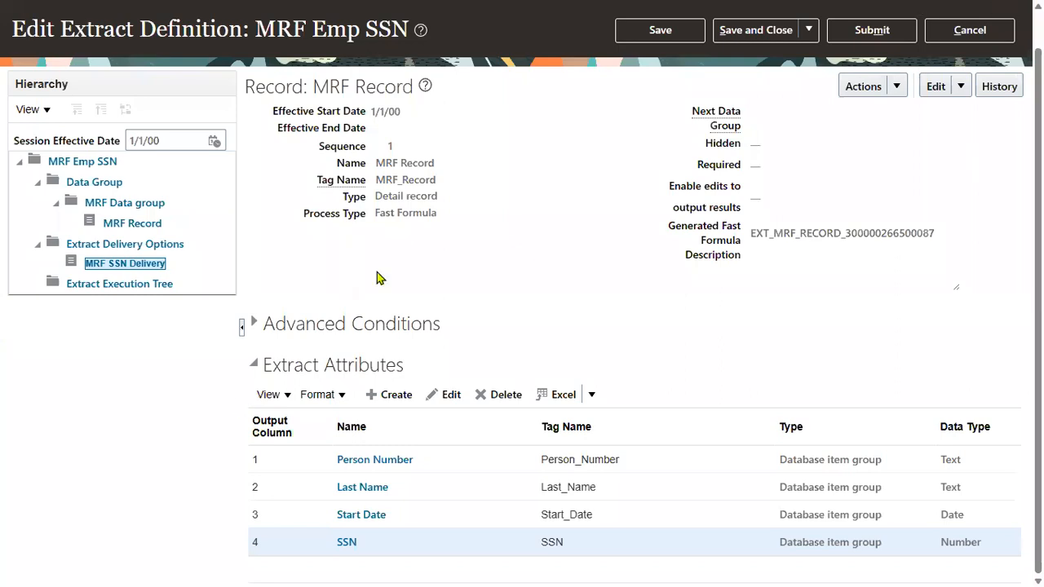
{"action": "left_click", "coordinate": [147, 244]}
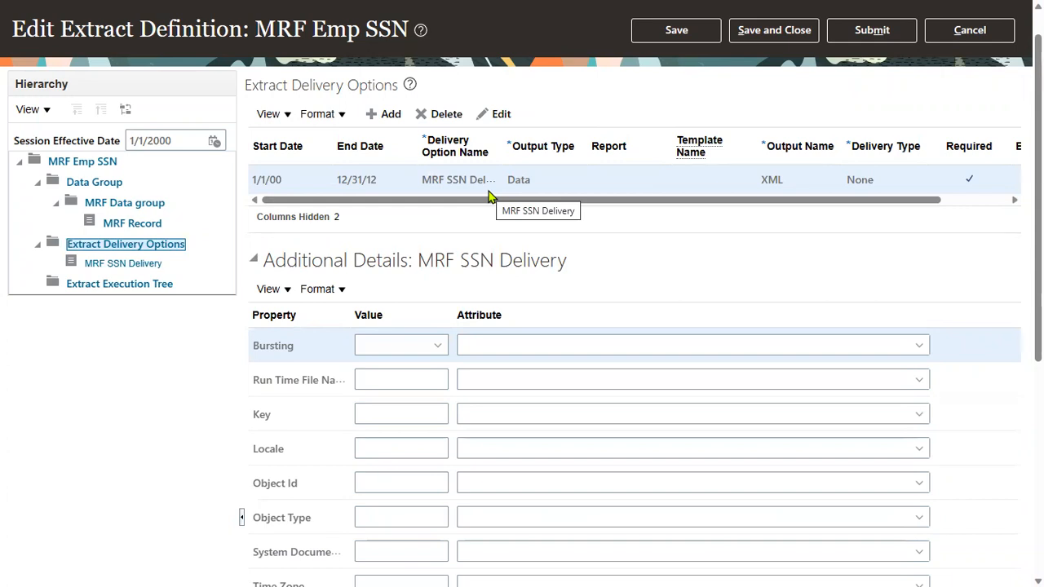
{"action": "mouse_move", "coordinate": [552, 203]}
{"action": "left_mouse_down"}
{"action": "mouse_move", "coordinate": [893, 204]}
{"action": "mouse_move", "coordinate": [567, 205]}
{"action": "left_mouse_up"}
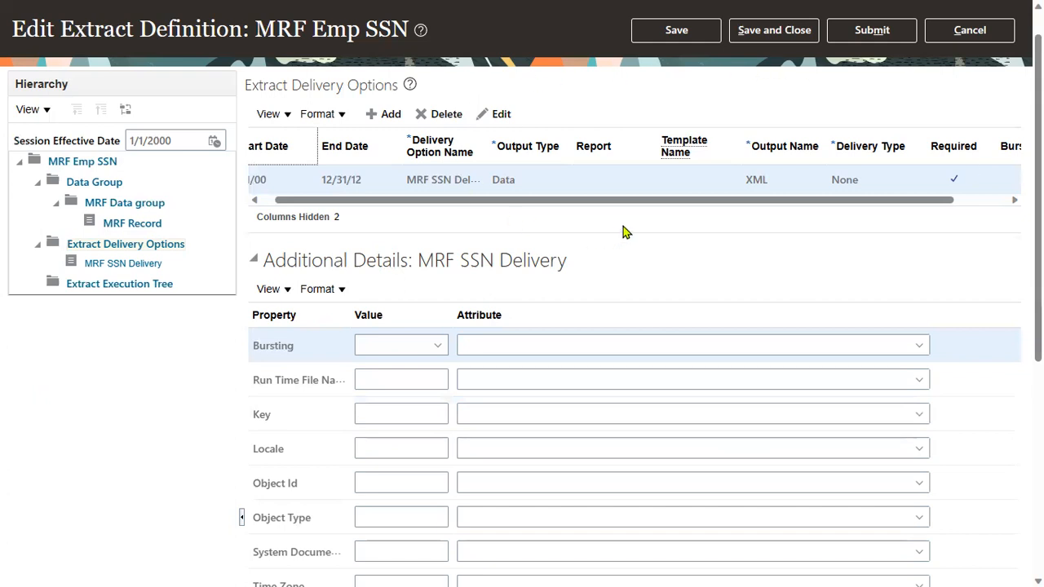
{"action": "left_click", "coordinate": [88, 163]}
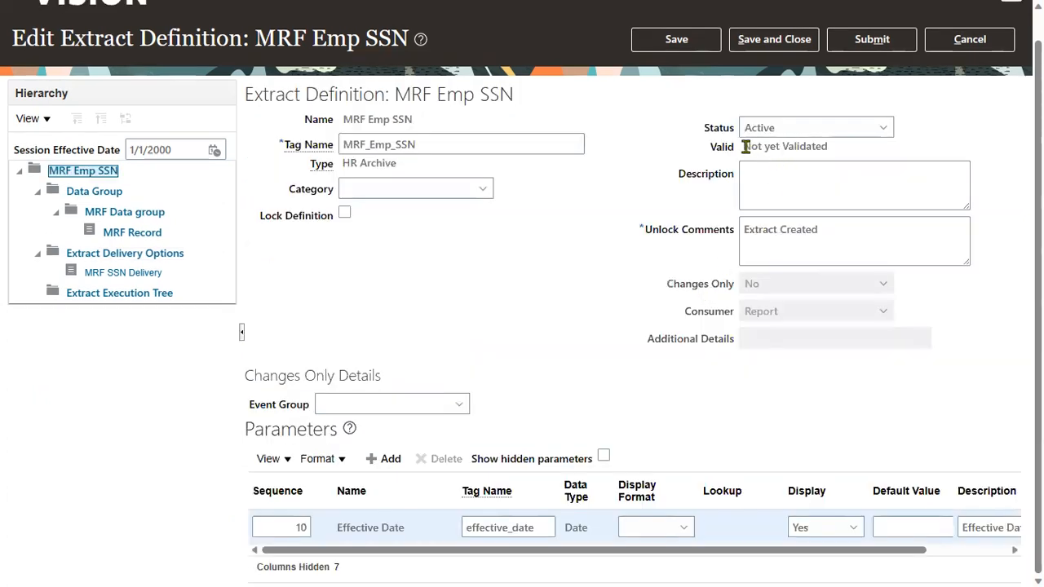
{"action": "left_click_drag", "start_coordinate": [746, 146], "coordinate": [831, 148]}
- Compile all formulas in the Extract Execution Tree and validate the MRF Emp SSN extract
{"action": "left_click", "coordinate": [145, 301]}
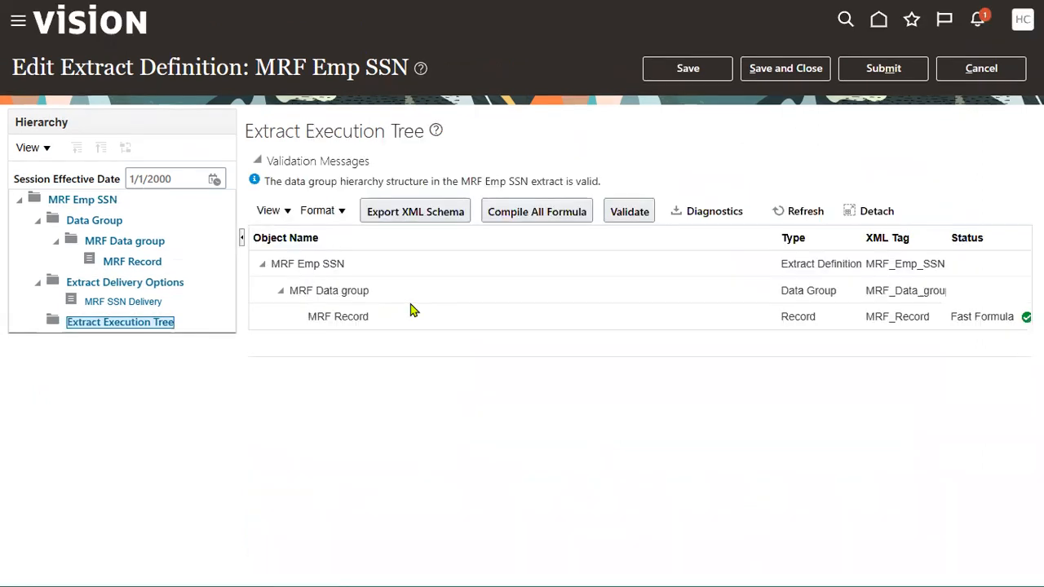
{"action": "left_click", "coordinate": [540, 219]}
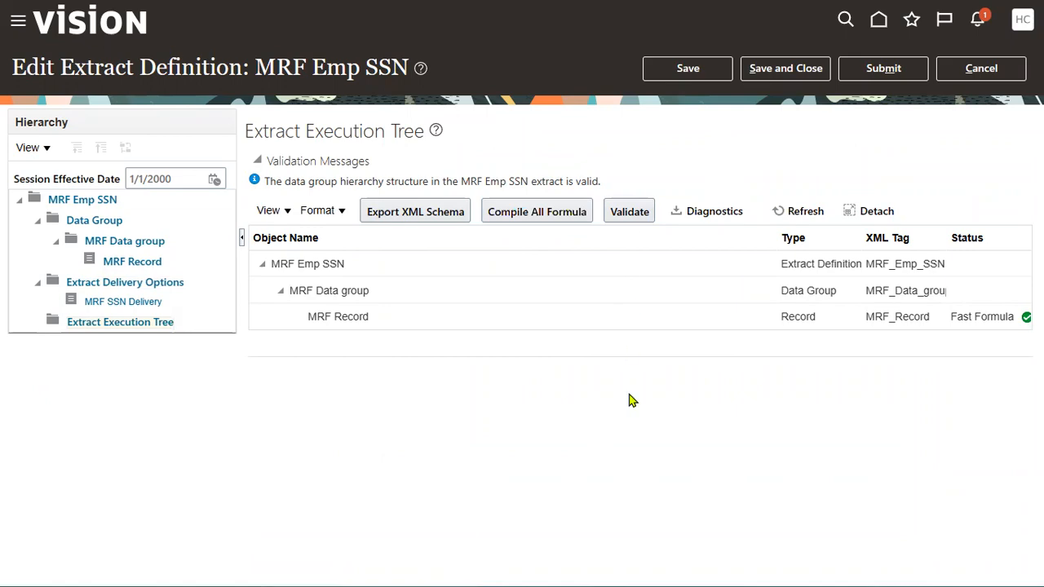
{"action": "left_click", "coordinate": [636, 214]}
- Recheck the validation status on the MRF Emp SSN definition, then save and close it
{"action": "left_click", "coordinate": [80, 200]}
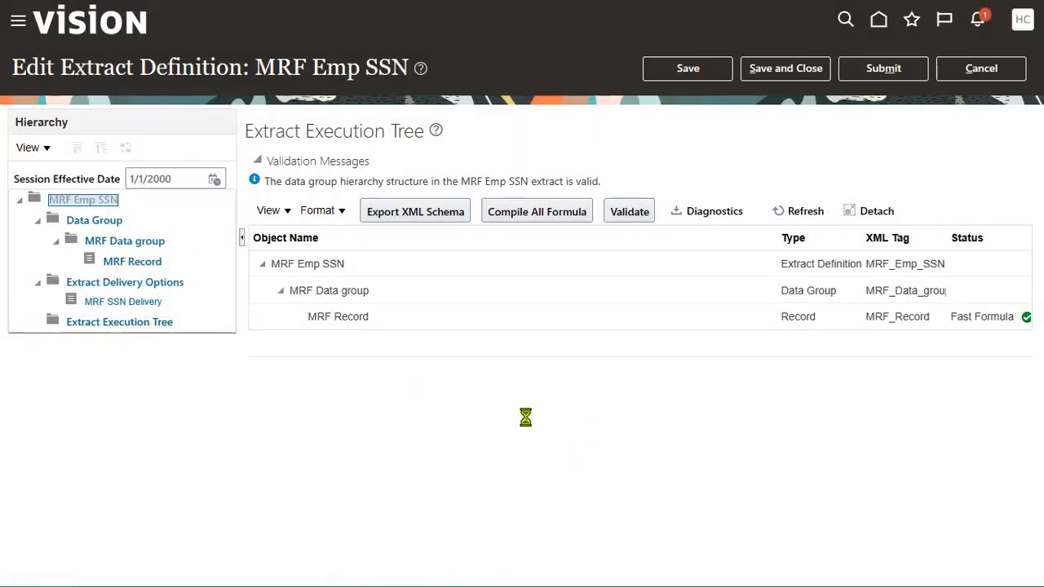
{"action": "double_click", "coordinate": [749, 173]}
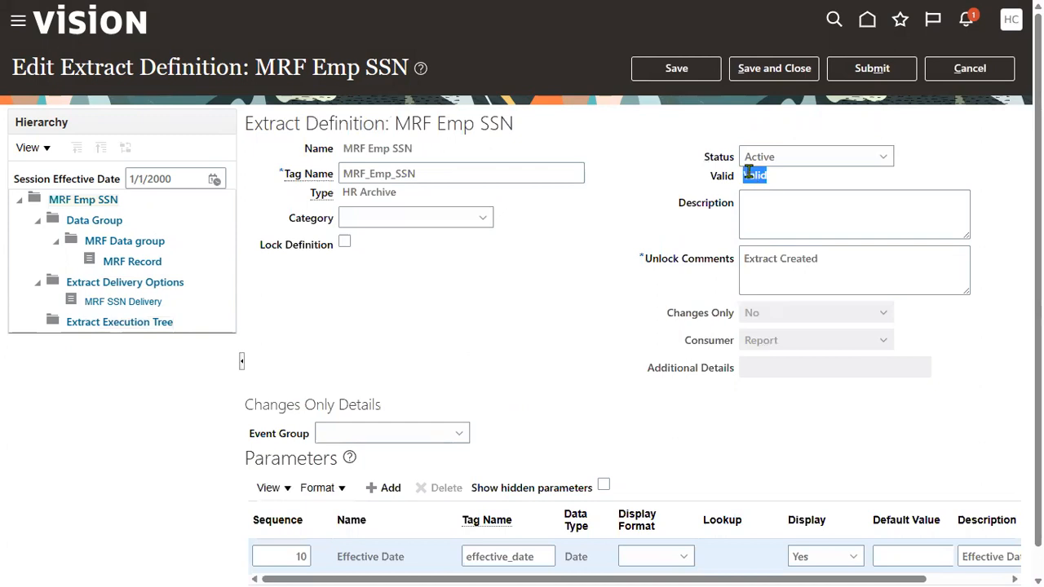
{"action": "left_click", "coordinate": [774, 68]}
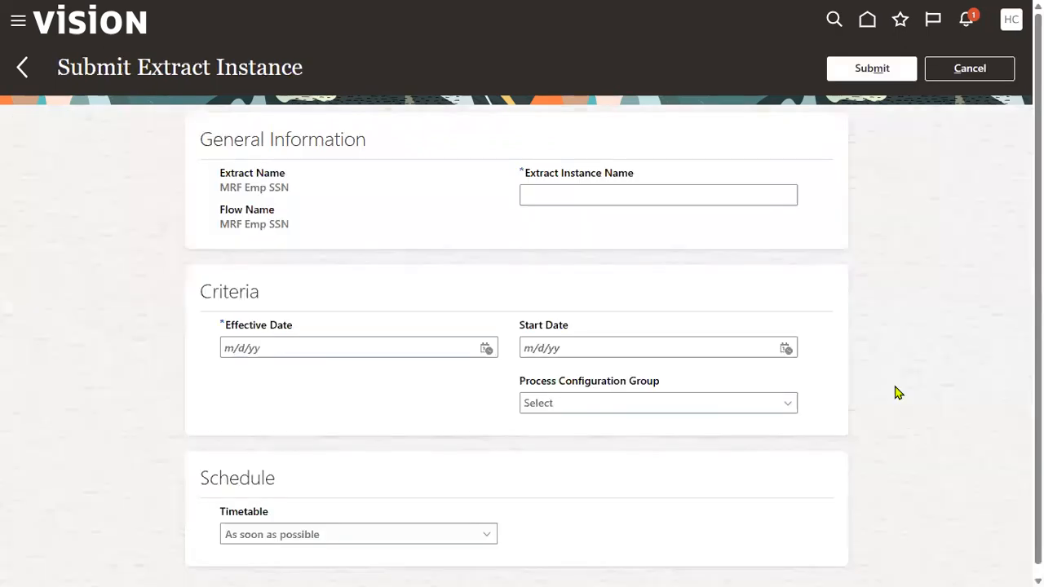
- Submit the MRF Emp SSN extract as instance MRF2 with effective date and start date 5/4/23
{"action": "left_click", "coordinate": [659, 197]}
{"action": "type", "text": "MRF2"}
{"action": "key", "text": "Tab"}
{"action": "key", "text": "Tab"}
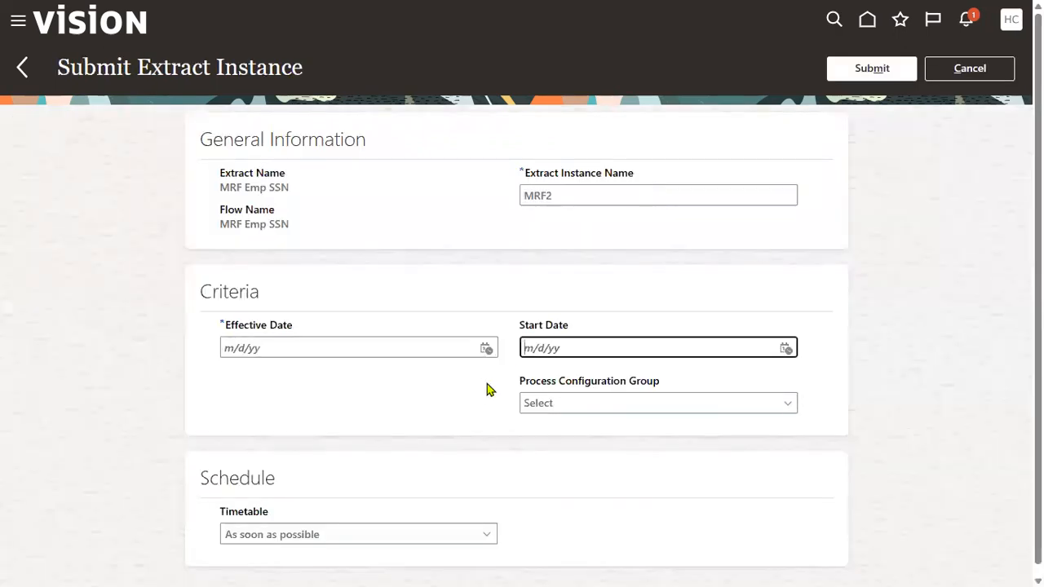
{"action": "left_click", "coordinate": [487, 348]}
{"action": "left_click", "coordinate": [612, 423]}
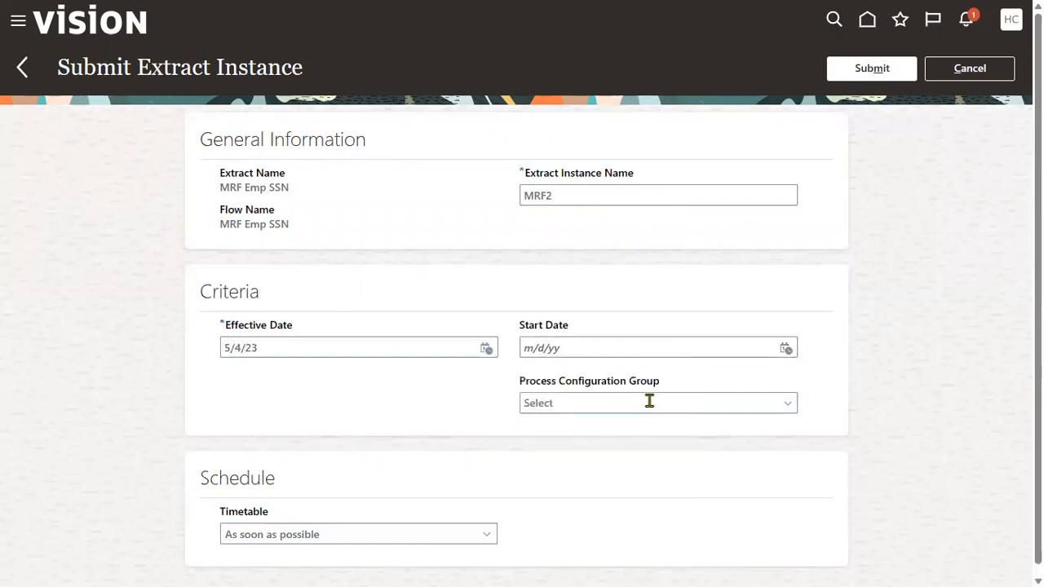
{"action": "left_click", "coordinate": [786, 348]}
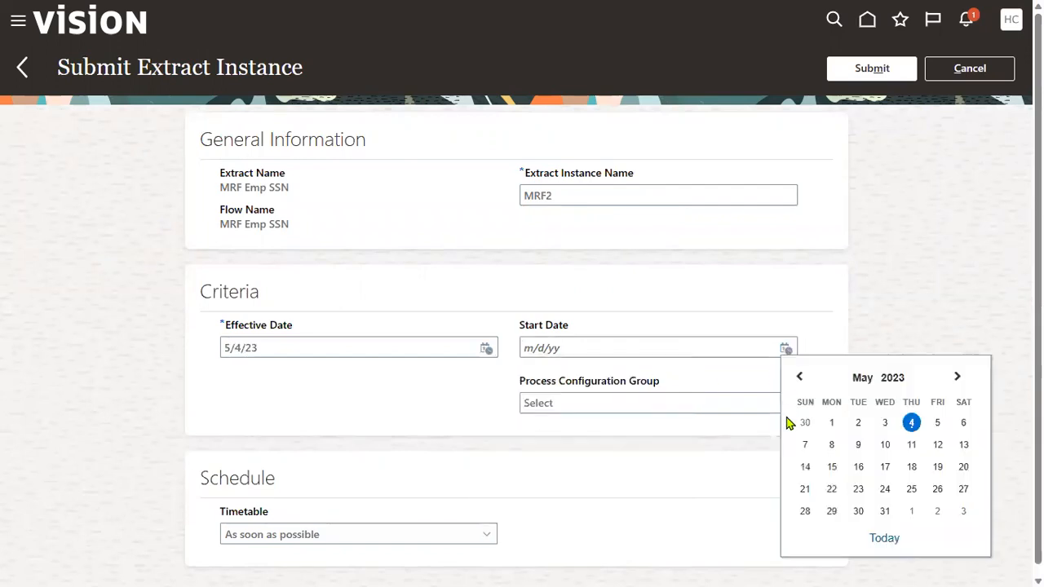
{"action": "left_click", "coordinate": [912, 423]}
{"action": "left_click", "coordinate": [879, 68]}
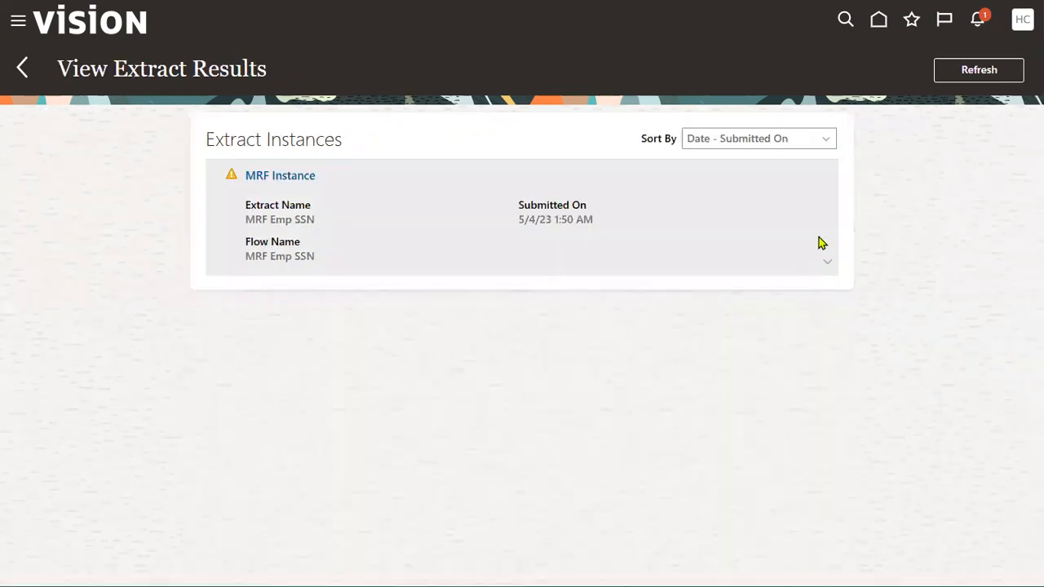
- Refresh the extract results until the MRF2 run has finished, and open that instance
{"action": "left_click", "coordinate": [980, 73]}
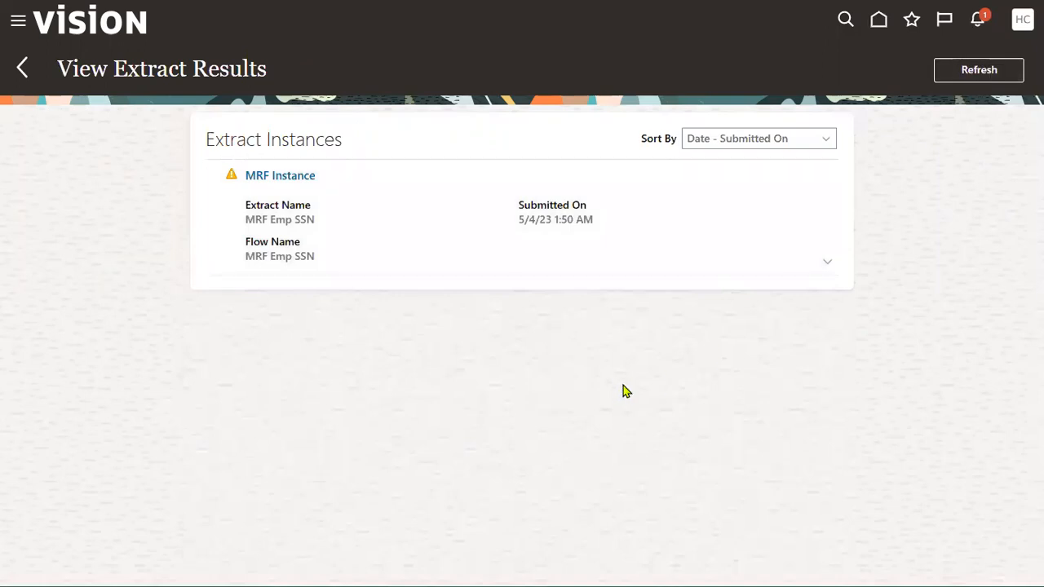
{"action": "left_click", "coordinate": [966, 75]}
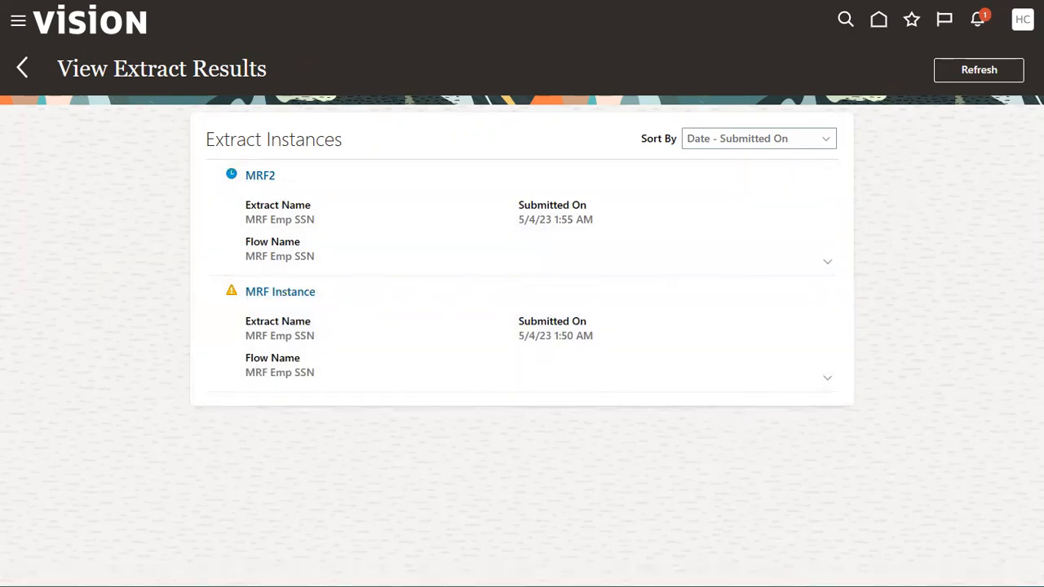
{"action": "left_click", "coordinate": [989, 72]}
{"action": "left_click", "coordinate": [979, 74]}
{"action": "left_click", "coordinate": [262, 175]}
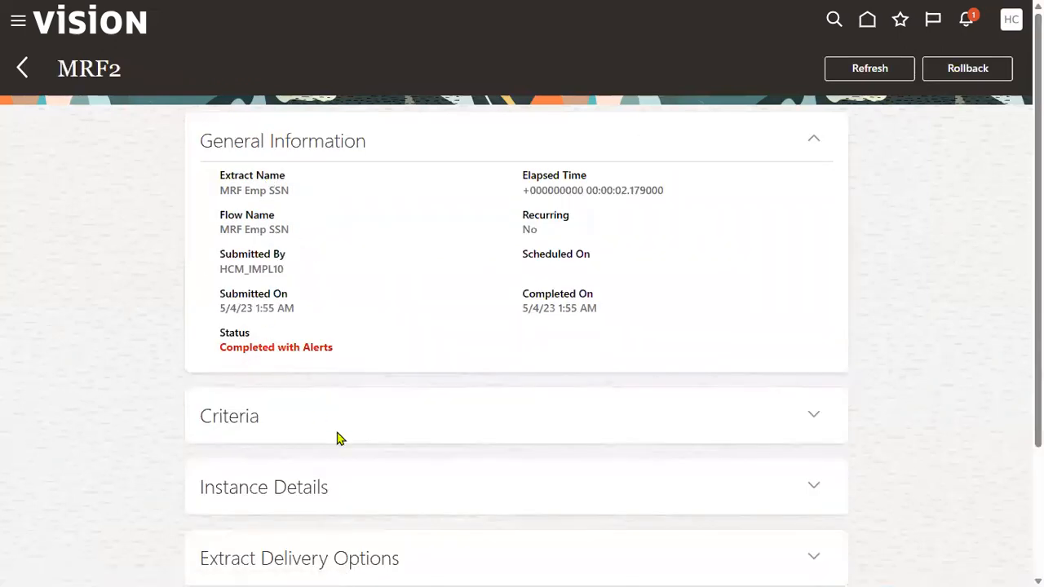
- Expand MRF2's Extract Delivery Options section and check it for output files
{"action": "scroll", "coordinate": [339, 473], "scroll_direction": "down", "scroll_amount": 2}
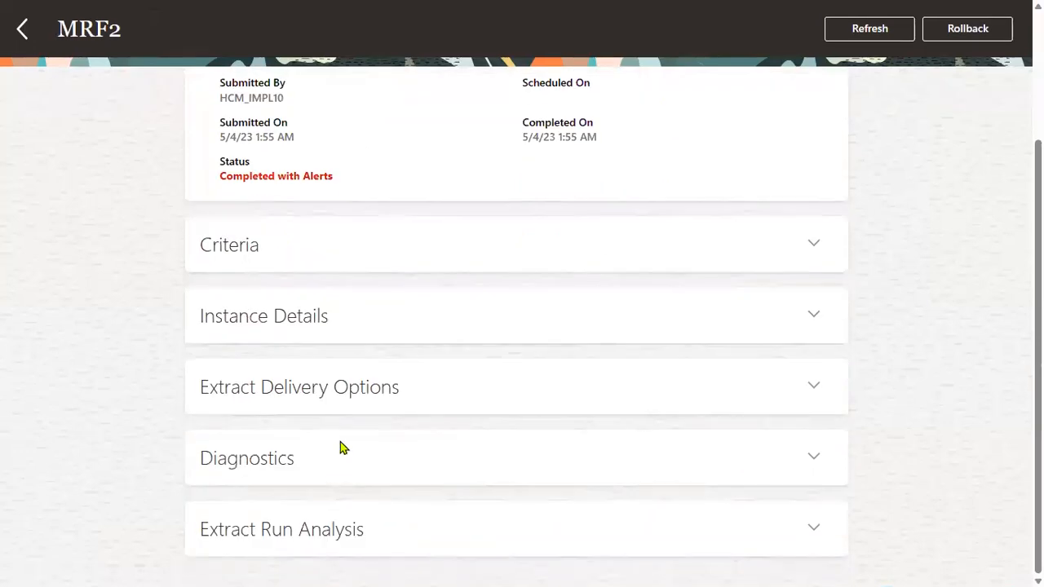
{"action": "left_click", "coordinate": [813, 389]}
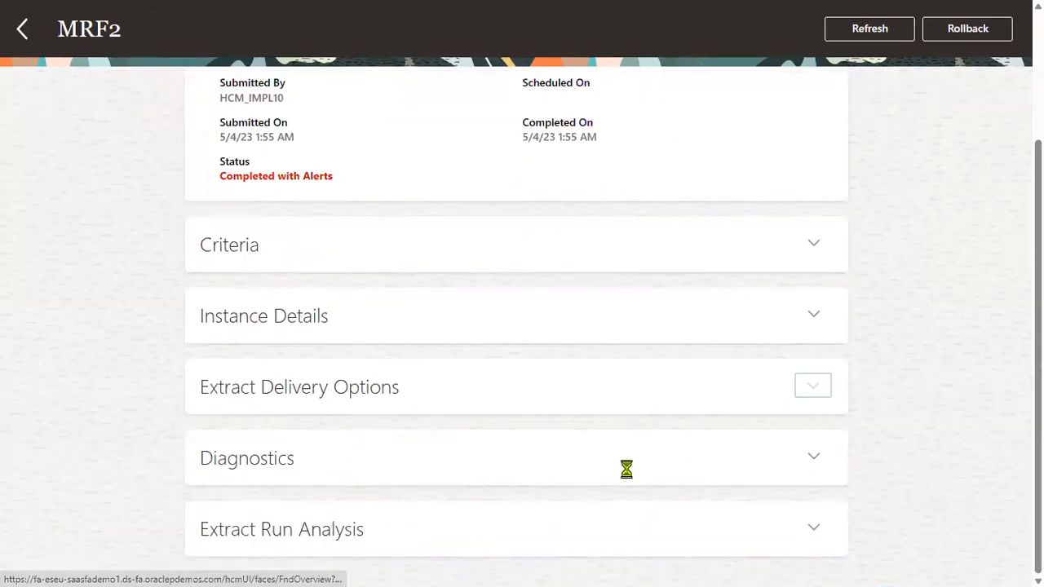
{"action": "scroll", "coordinate": [426, 501], "scroll_direction": "down", "scroll_amount": 2}
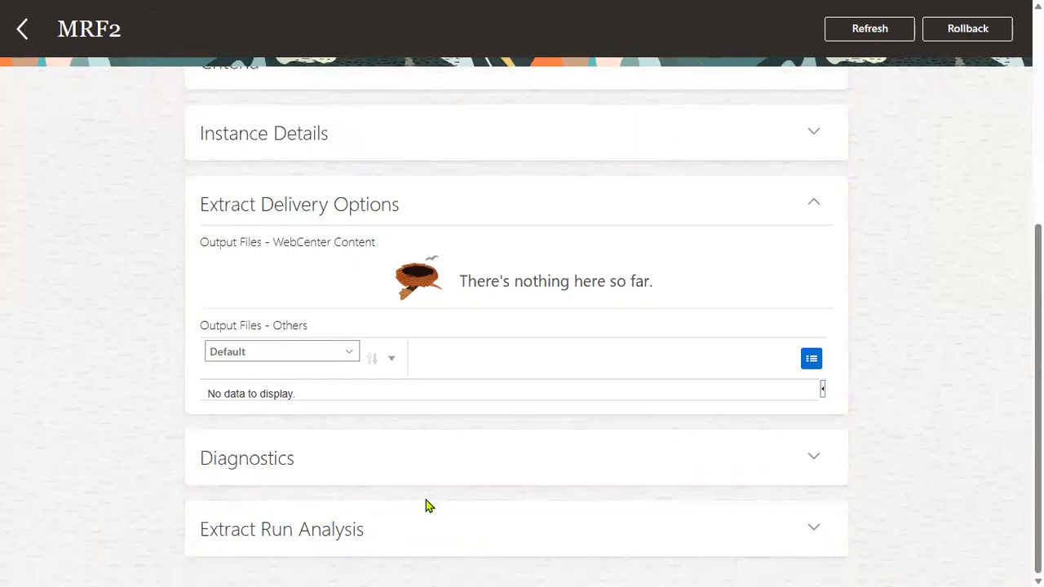
- Expand MRF2's Diagnostics section and examine its error and warning figures and the process chart
{"action": "left_click", "coordinate": [811, 460]}
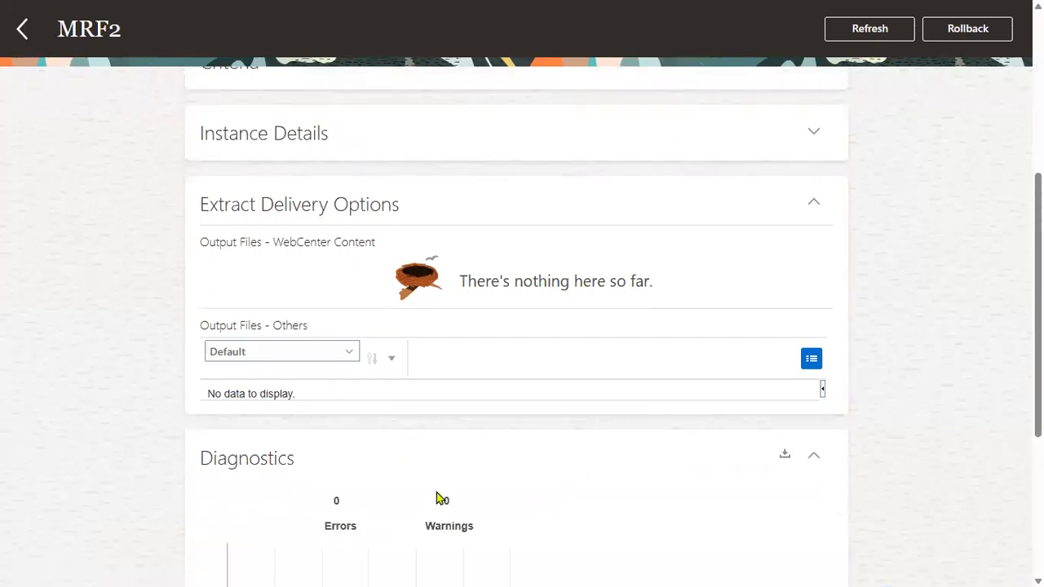
{"action": "scroll", "coordinate": [440, 495], "scroll_direction": "down", "scroll_amount": 3}
{"action": "mouse_move", "coordinate": [352, 384]}
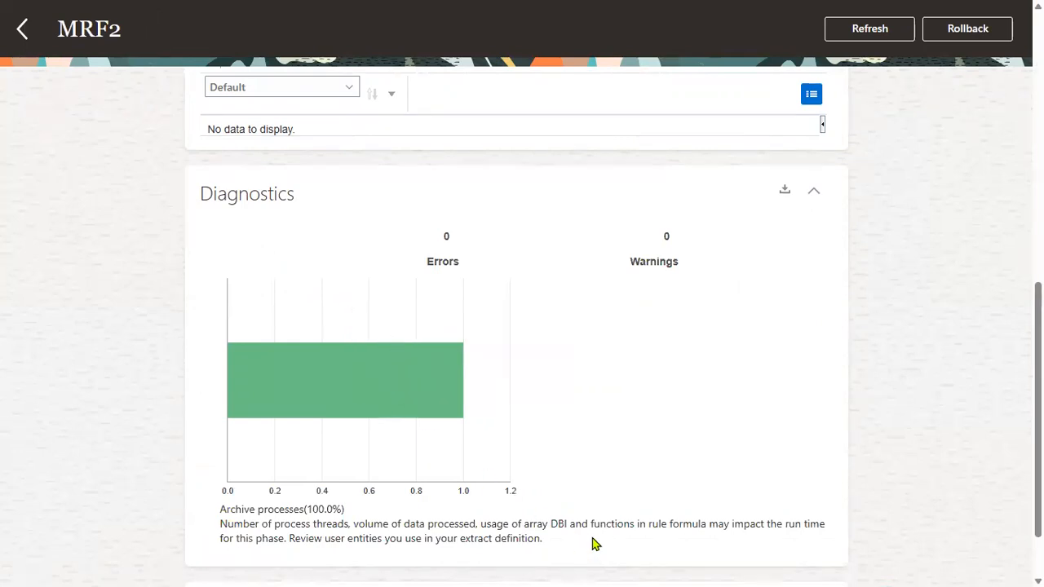
{"action": "scroll", "coordinate": [593, 544], "scroll_direction": "down", "scroll_amount": 1}
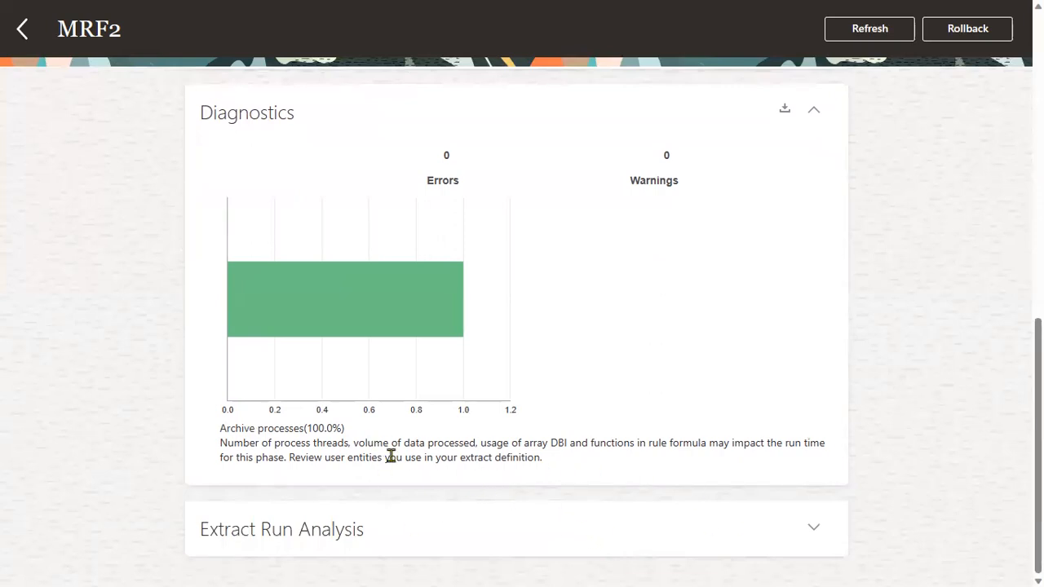
{"action": "mouse_move", "coordinate": [394, 313]}
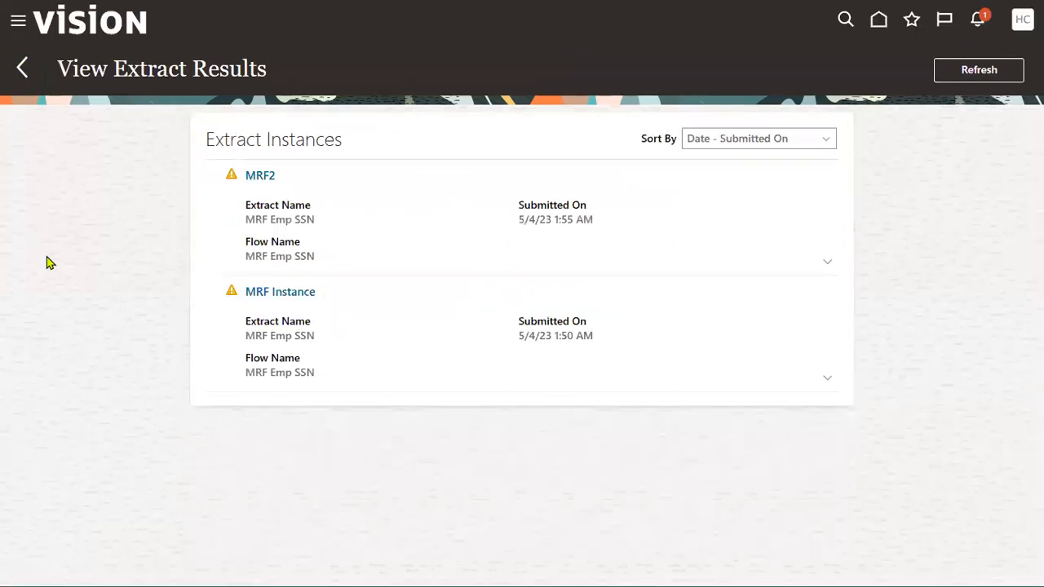
- Leave the extract results, reopen MRF Emp SSN for editing, and display the MRF Record's details
{"action": "left_click", "coordinate": [22, 67]}
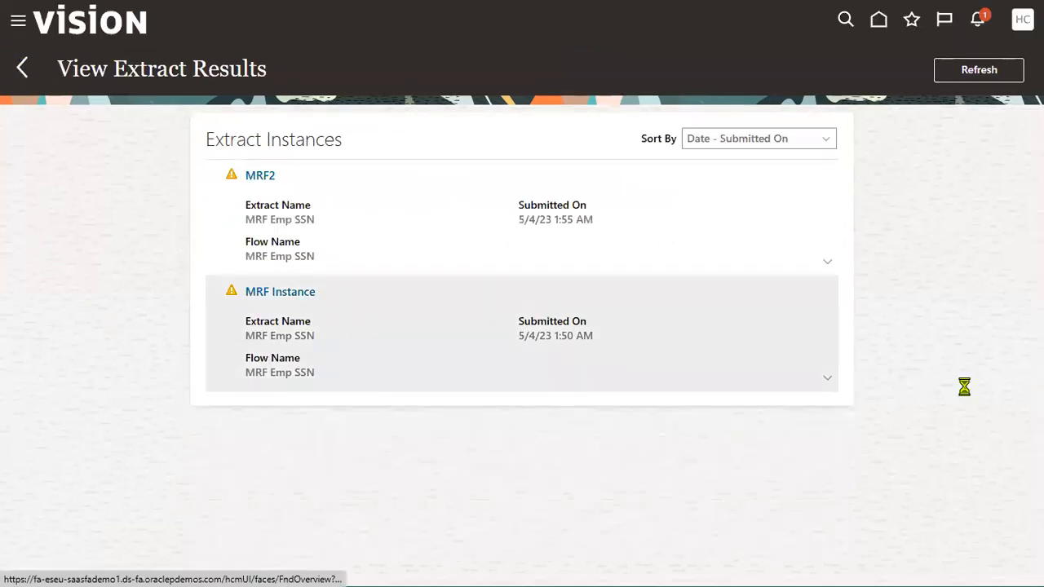
{"action": "left_click", "coordinate": [985, 207]}
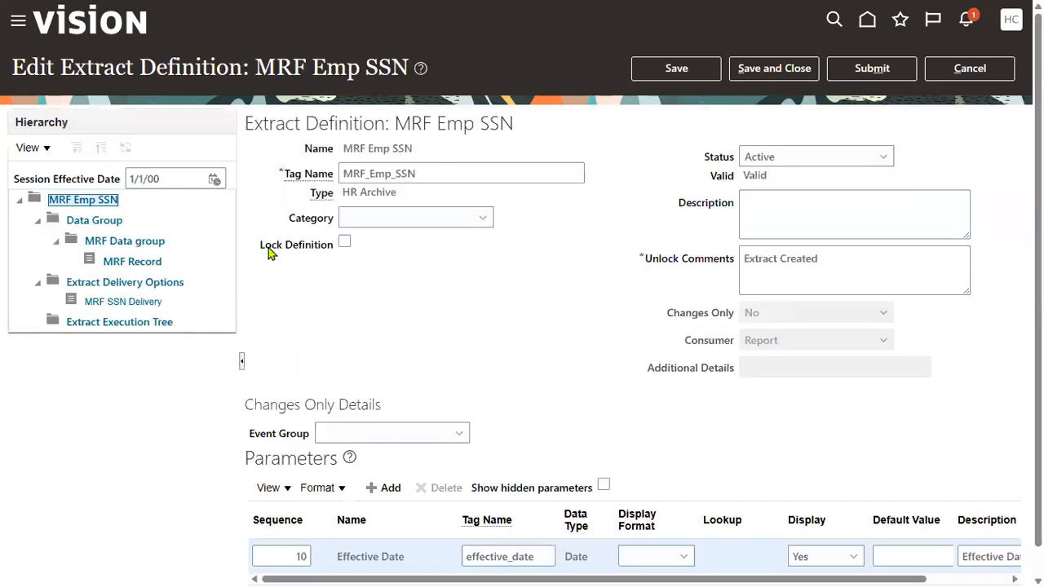
{"action": "left_click", "coordinate": [161, 264]}
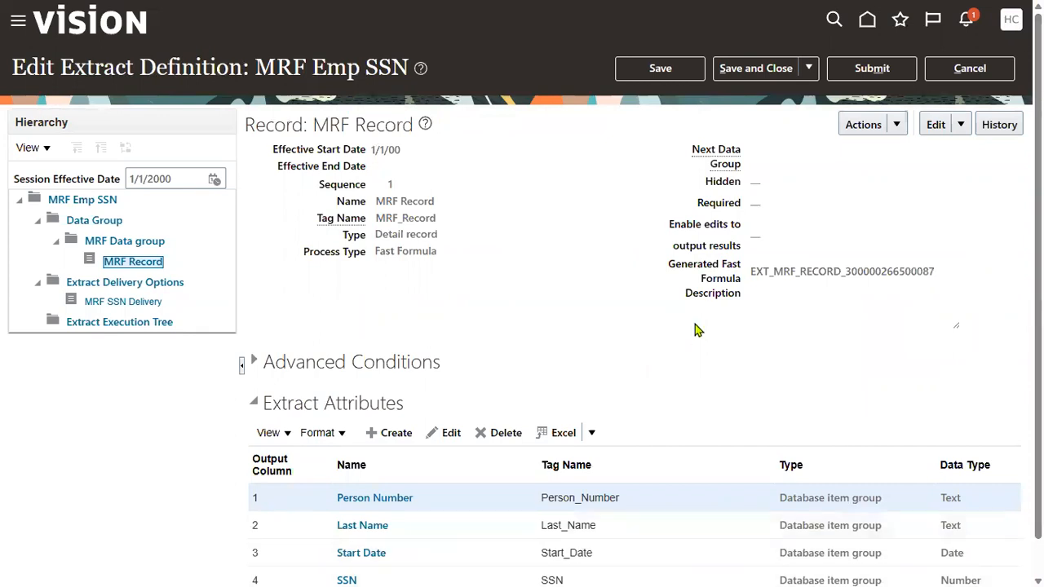
- Review the MRF Record's extract attributes, and check the validation message and record status in the Extract Execution Tree
{"action": "scroll", "coordinate": [698, 330], "scroll_direction": "down", "scroll_amount": 1}
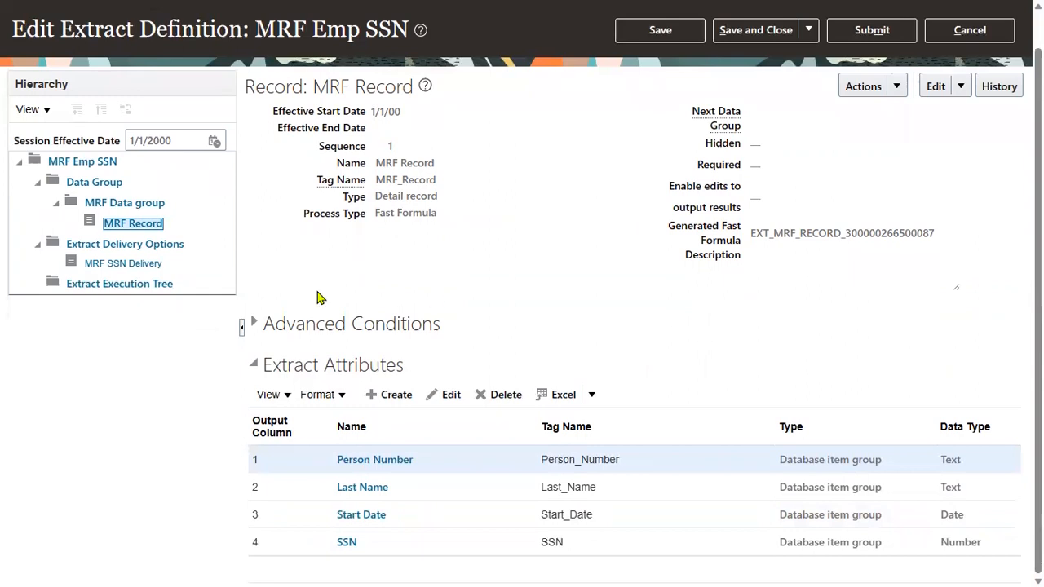
{"action": "left_click", "coordinate": [149, 291]}
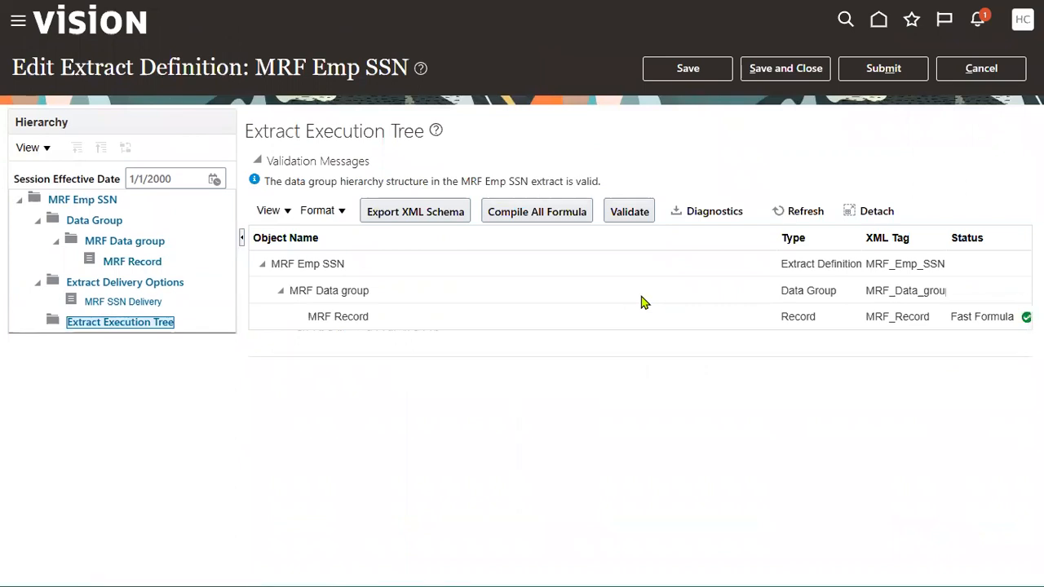
{"action": "left_click_drag", "start_coordinate": [573, 182], "coordinate": [611, 180]}
{"action": "left_click", "coordinate": [954, 326]}
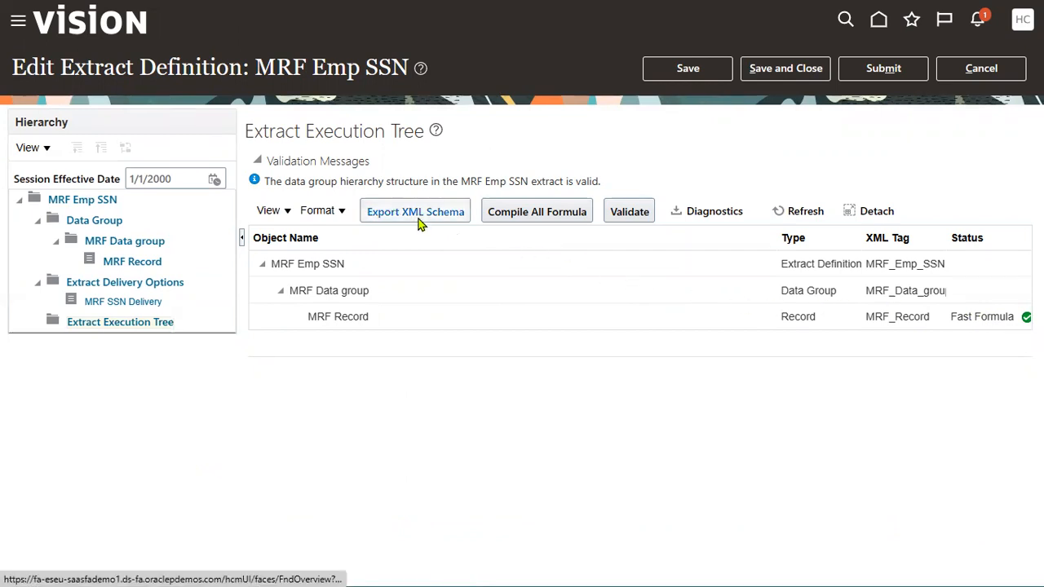
- Display the Extract Delivery Options and review all columns of the MRF SSN Delivery row
{"action": "left_click", "coordinate": [114, 301]}
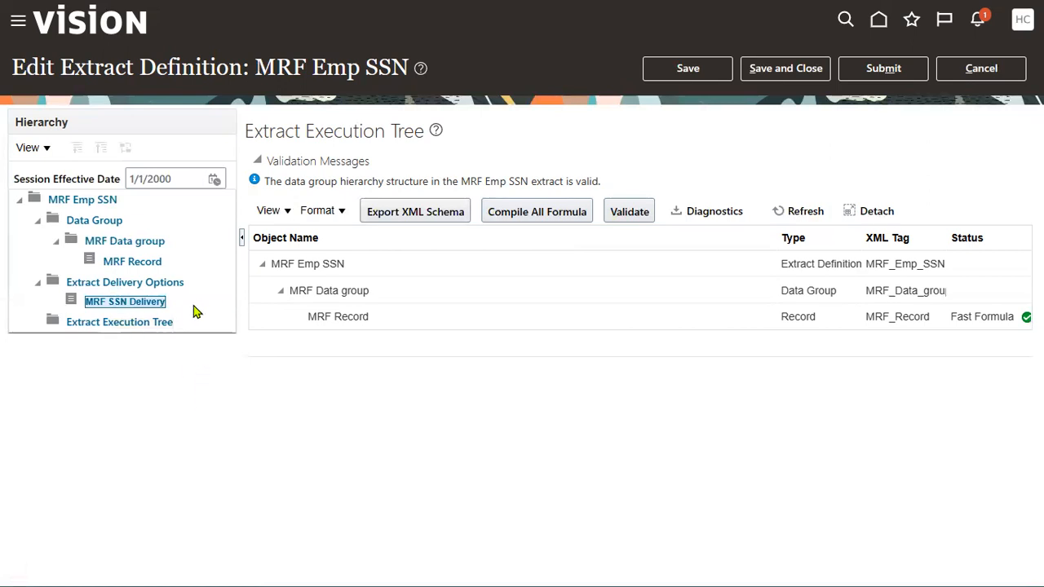
{"action": "left_click", "coordinate": [178, 282]}
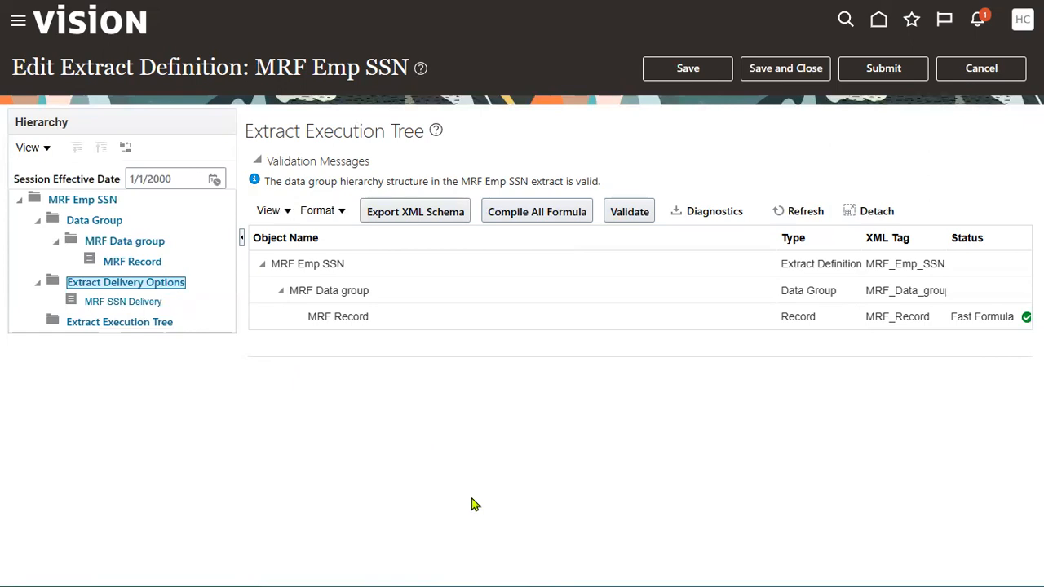
{"action": "left_click", "coordinate": [158, 282]}
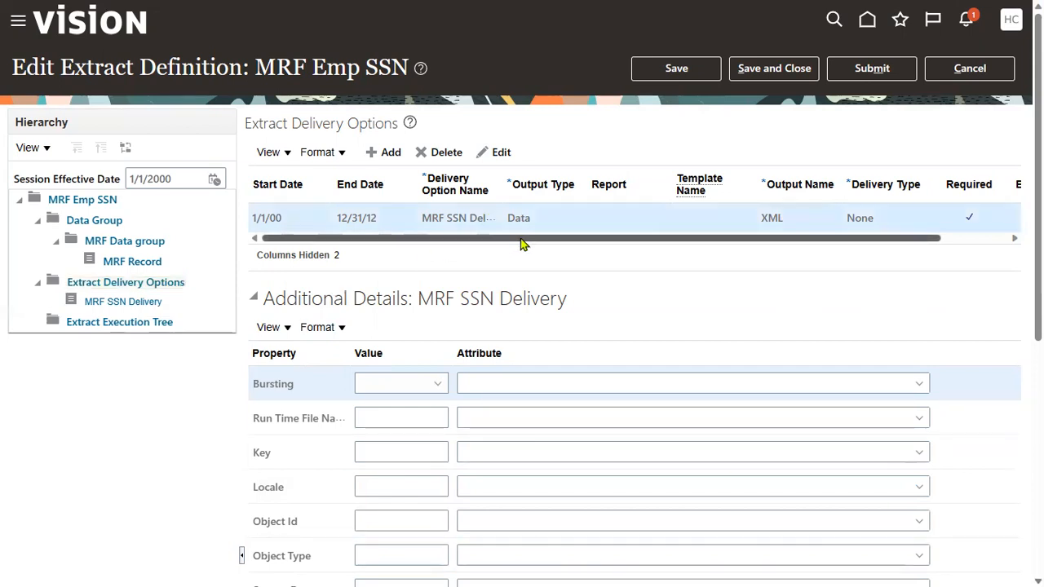
{"action": "left_click_drag", "start_coordinate": [519, 239], "coordinate": [644, 243]}
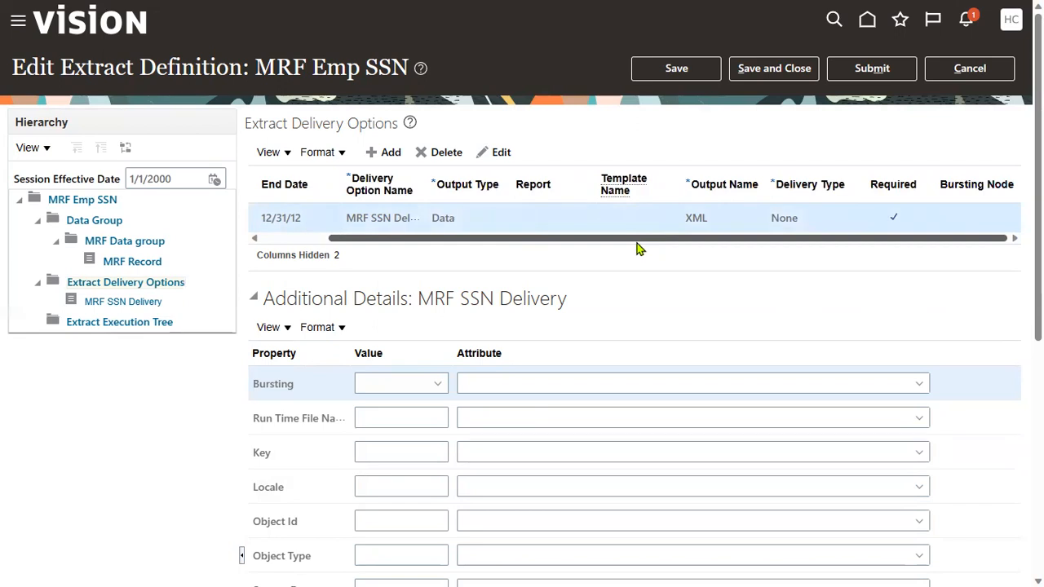
{"action": "scroll", "coordinate": [361, 252], "scroll_direction": "left", "scroll_amount": 3}
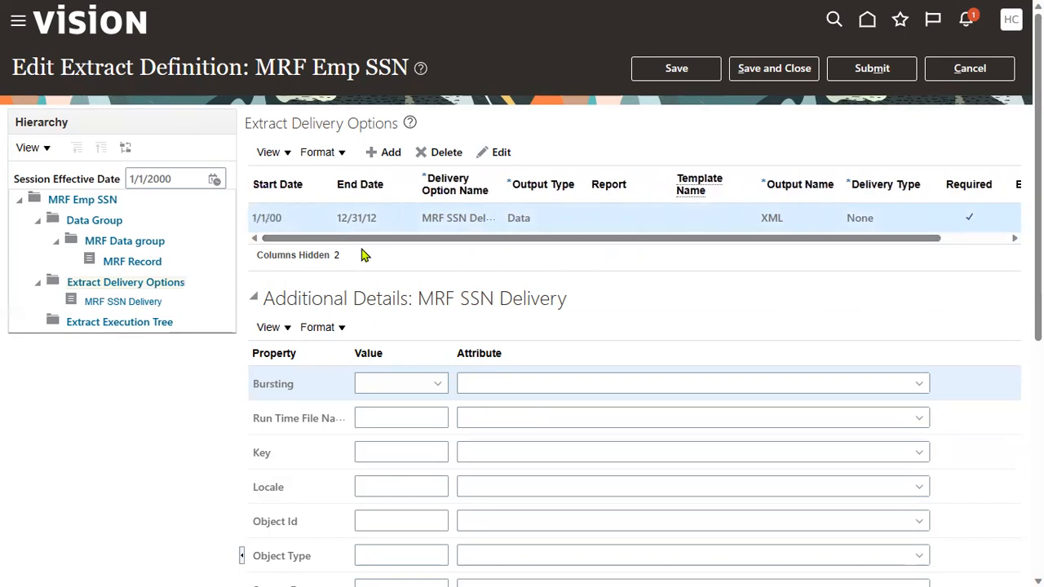
- Open the filter criteria condition of MRF Data group and calculate the rows it returns
{"action": "left_click", "coordinate": [142, 265]}
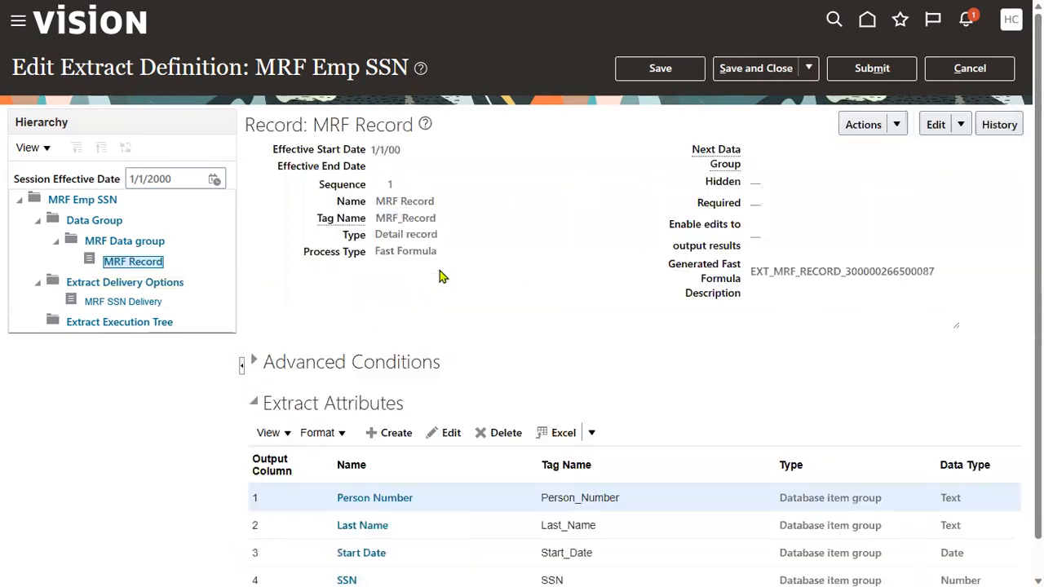
{"action": "left_click", "coordinate": [155, 244]}
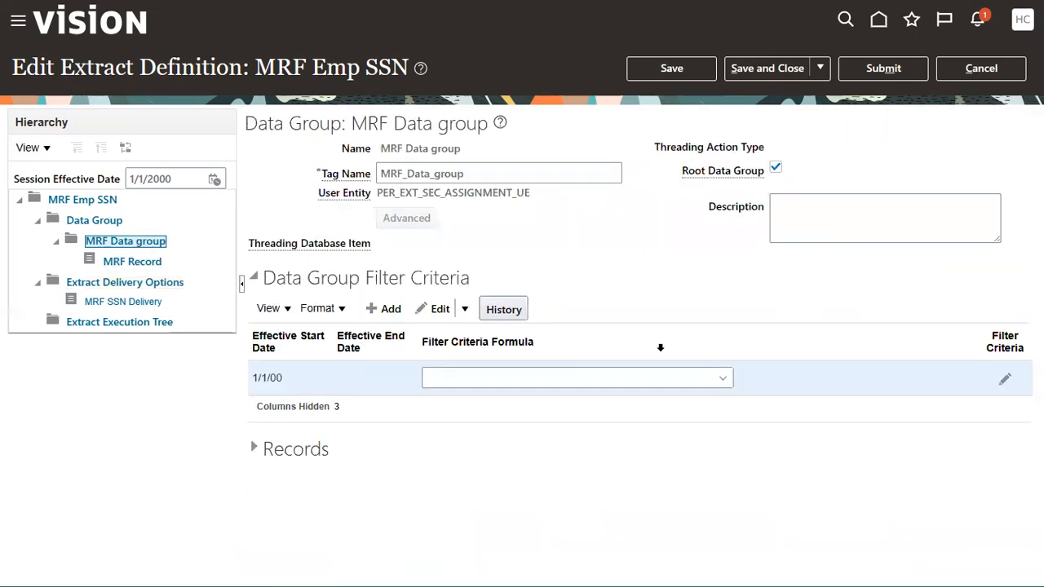
{"action": "left_click", "coordinate": [1005, 382]}
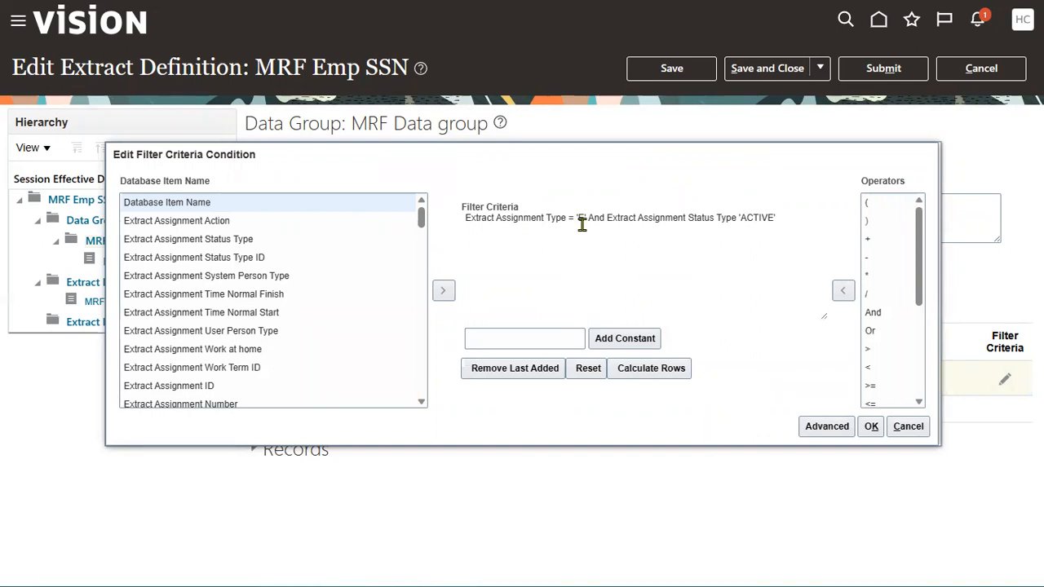
{"action": "left_click", "coordinate": [663, 369]}
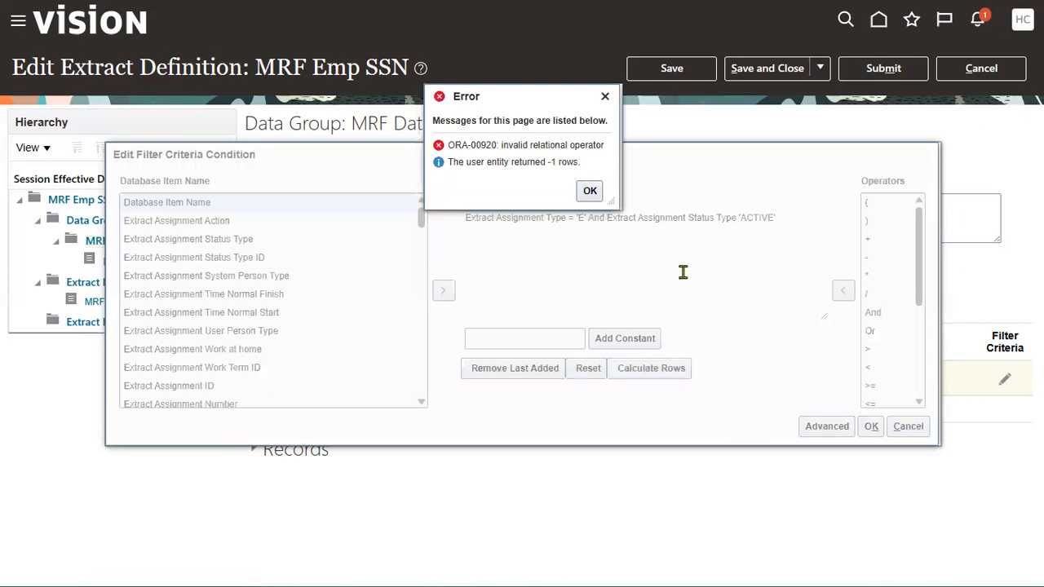
{"action": "left_click", "coordinate": [589, 193]}
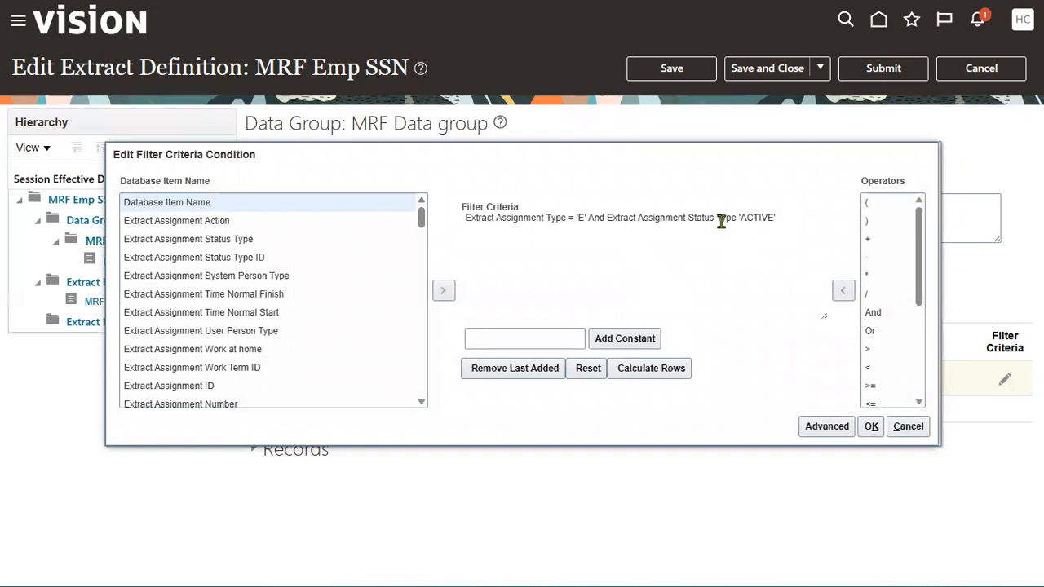
- Correct the filter criteria by replacing its last constant so it ends with Extract Assignment Status Type = 'ACTIVE'
{"action": "left_click_drag", "start_coordinate": [607, 218], "coordinate": [783, 217]}
{"action": "left_click", "coordinate": [751, 221]}
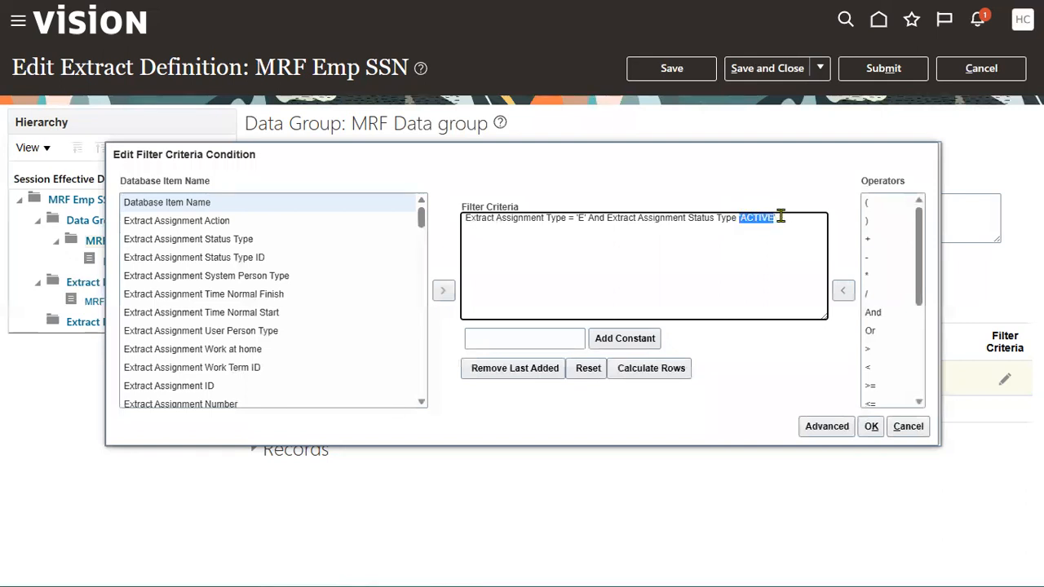
{"action": "left_click", "coordinate": [744, 211]}
{"action": "left_click", "coordinate": [750, 299]}
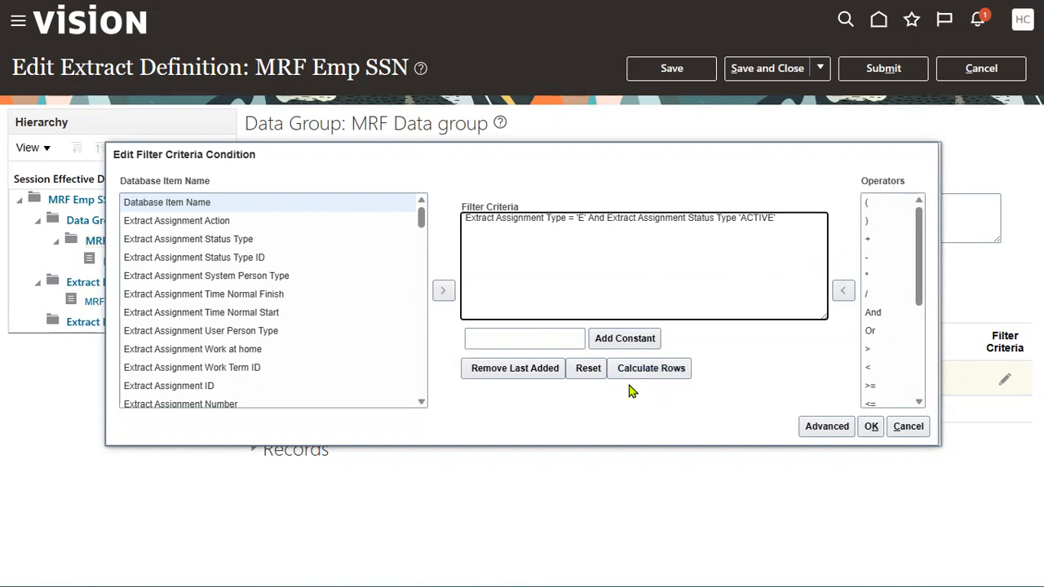
{"action": "left_click", "coordinate": [528, 369]}
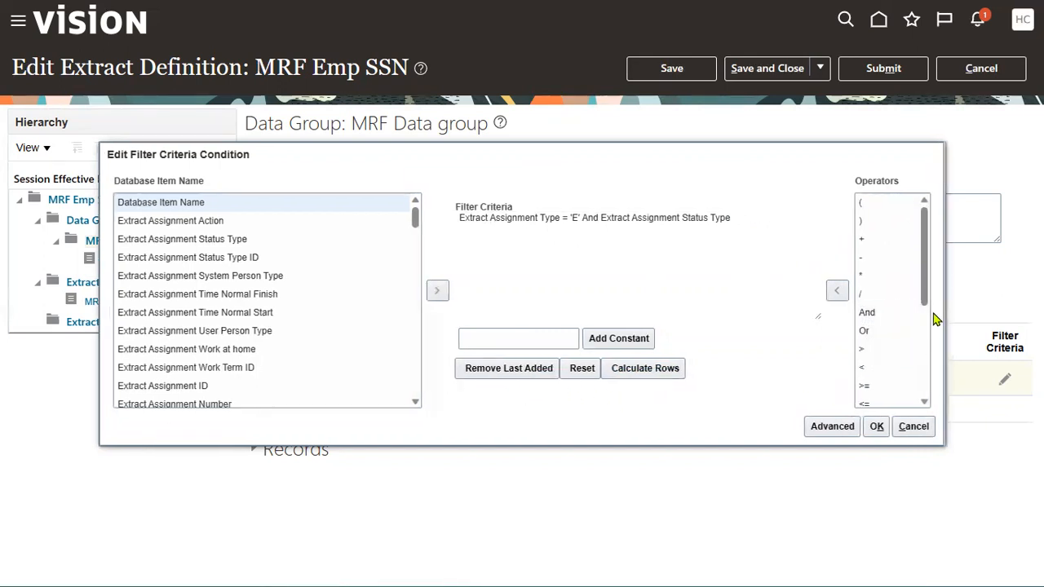
{"action": "left_click_drag", "start_coordinate": [928, 298], "coordinate": [923, 335]}
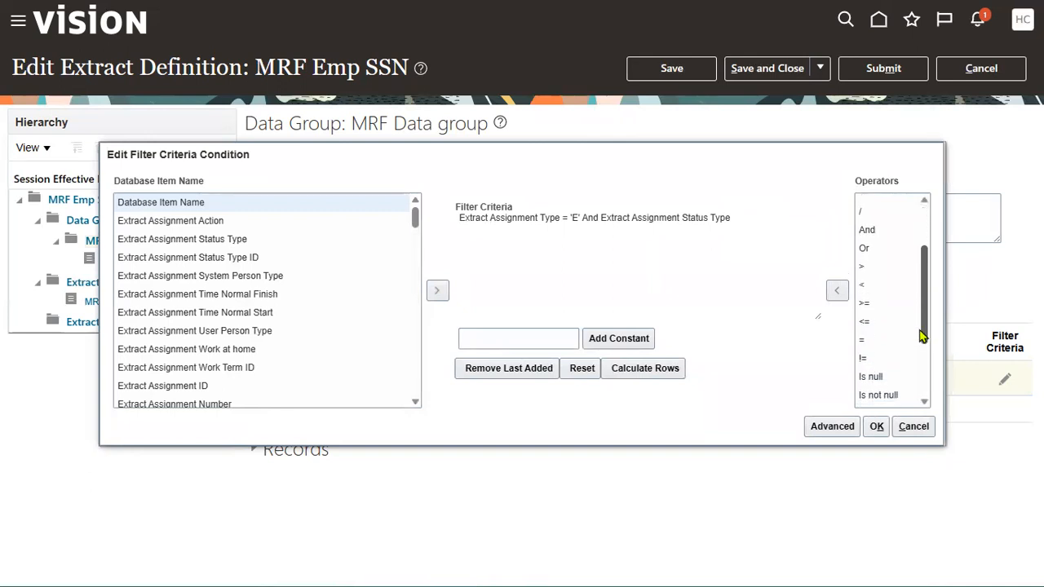
{"action": "left_click", "coordinate": [865, 341]}
{"action": "left_click", "coordinate": [834, 291]}
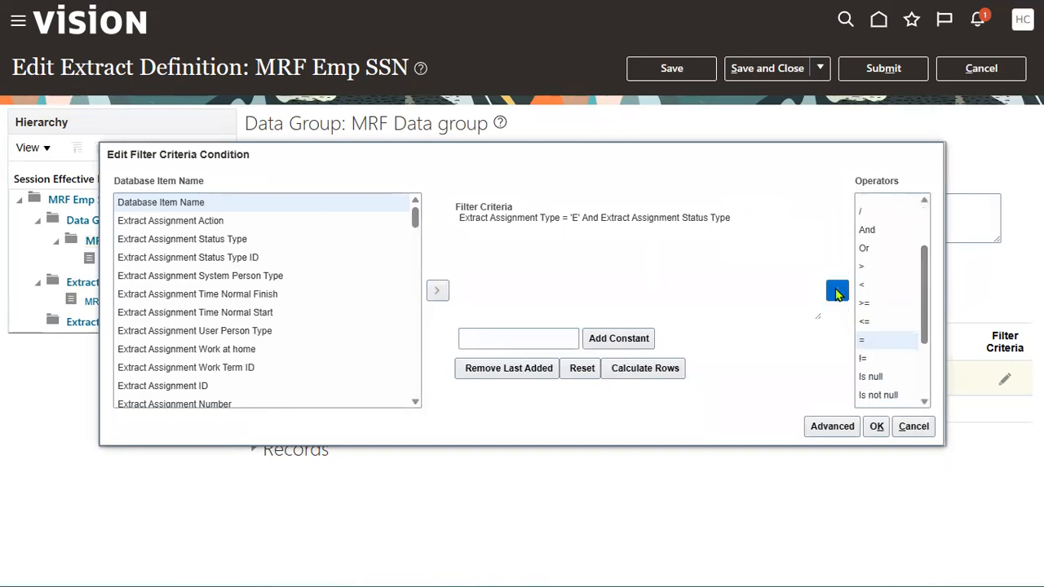
{"action": "left_click", "coordinate": [546, 338]}
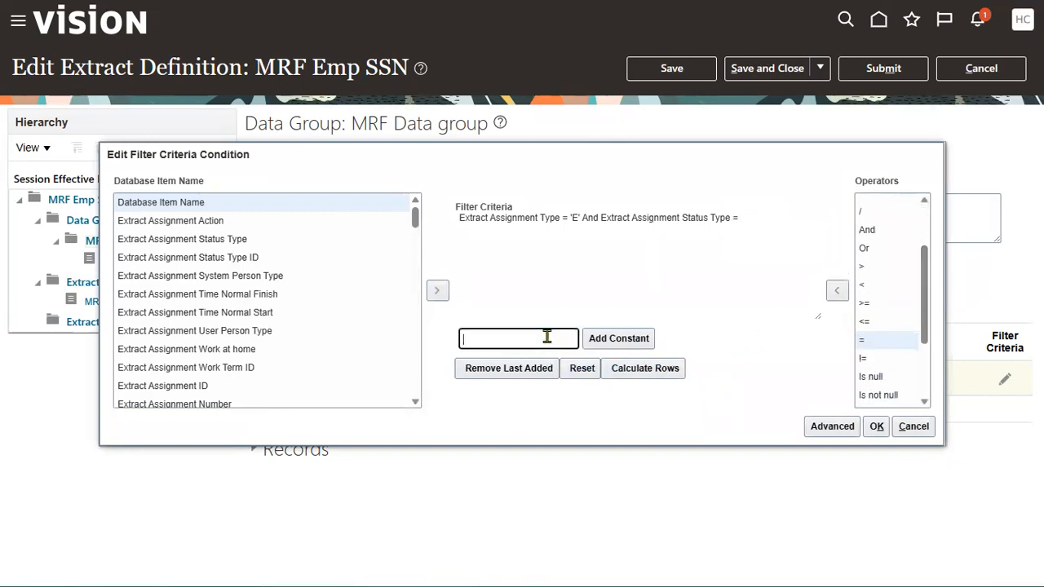
{"action": "type", "text": "'ACTIVE'"}
{"action": "left_click", "coordinate": [595, 338]}
- Calculate the rows for the corrected filter criteria, accept the condition, and save the extract definition
{"action": "left_click", "coordinate": [642, 369]}
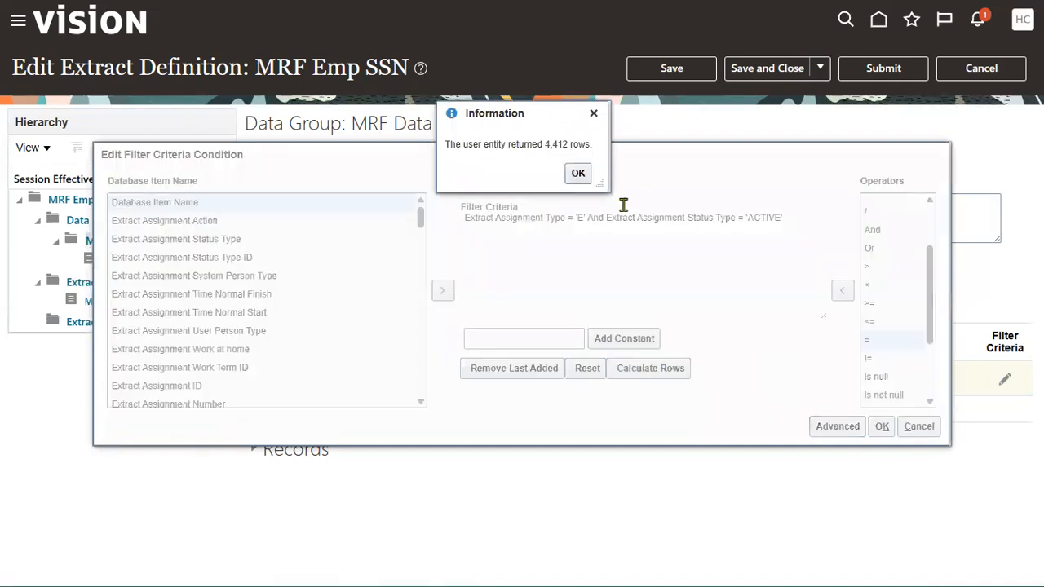
{"action": "left_click", "coordinate": [577, 174]}
{"action": "left_click", "coordinate": [884, 429]}
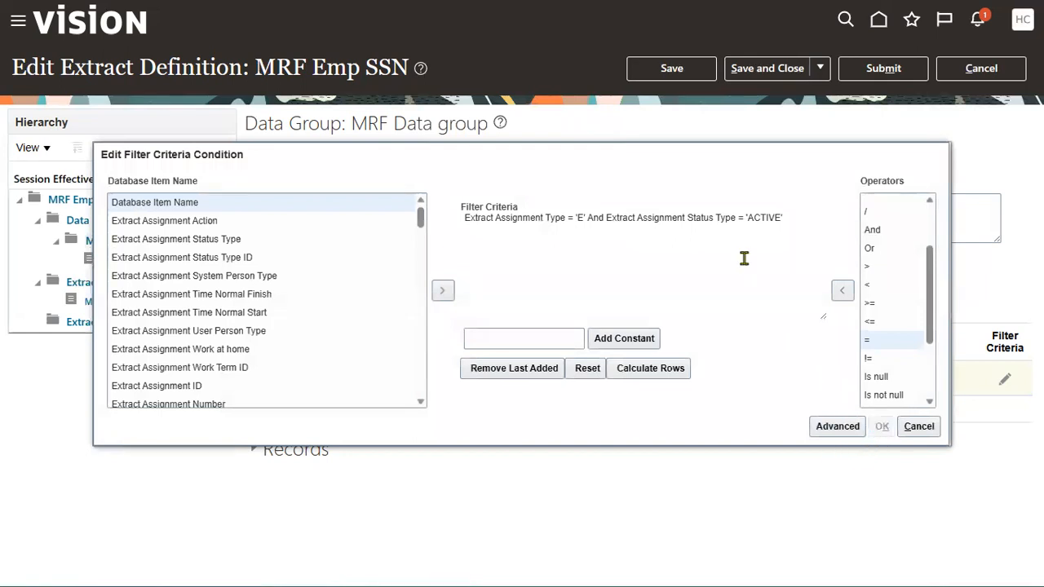
{"action": "left_click", "coordinate": [683, 70]}
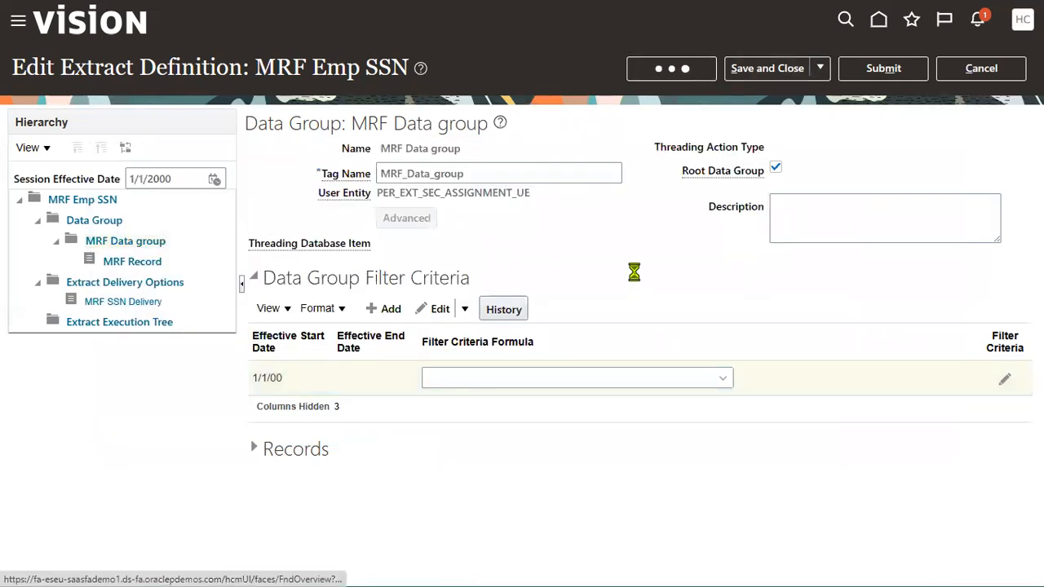
{"action": "left_click", "coordinate": [822, 276]}
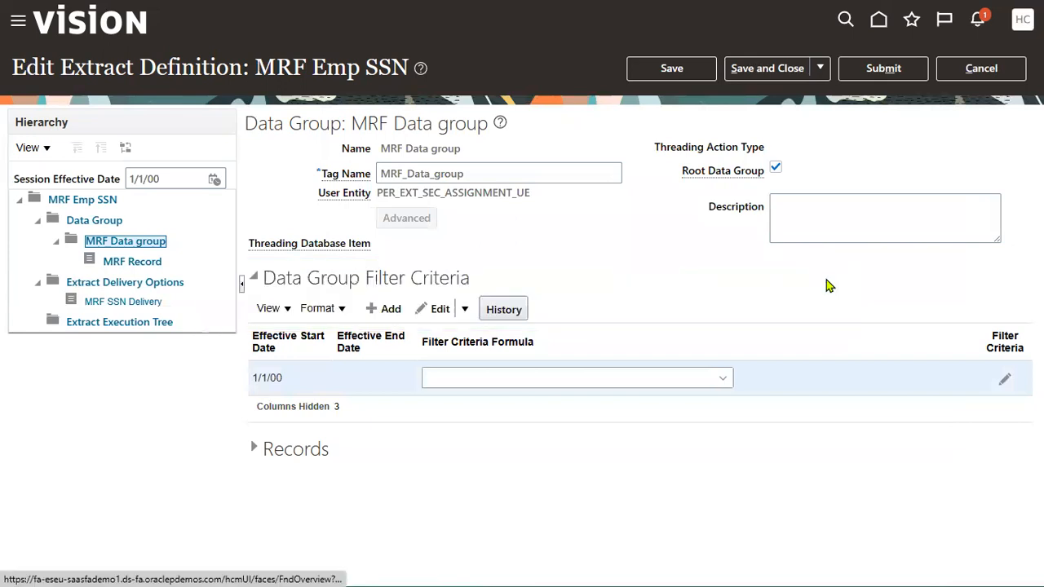
- Validate MRF Emp SSN from the Extract Execution Tree, and save and close the definition
{"action": "left_click", "coordinate": [108, 199]}
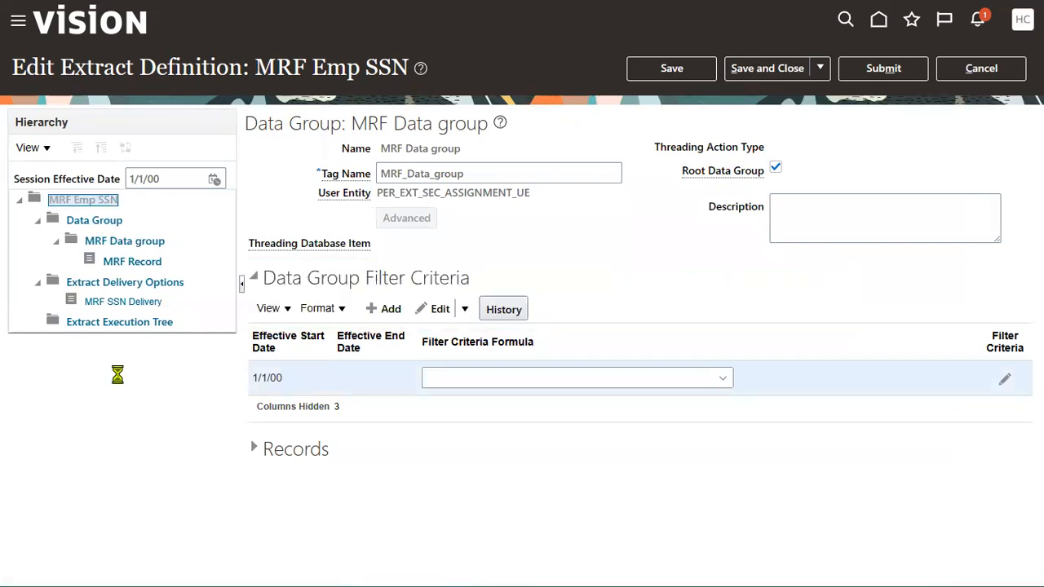
{"action": "left_click_drag", "start_coordinate": [744, 176], "coordinate": [829, 177]}
{"action": "left_click", "coordinate": [163, 322]}
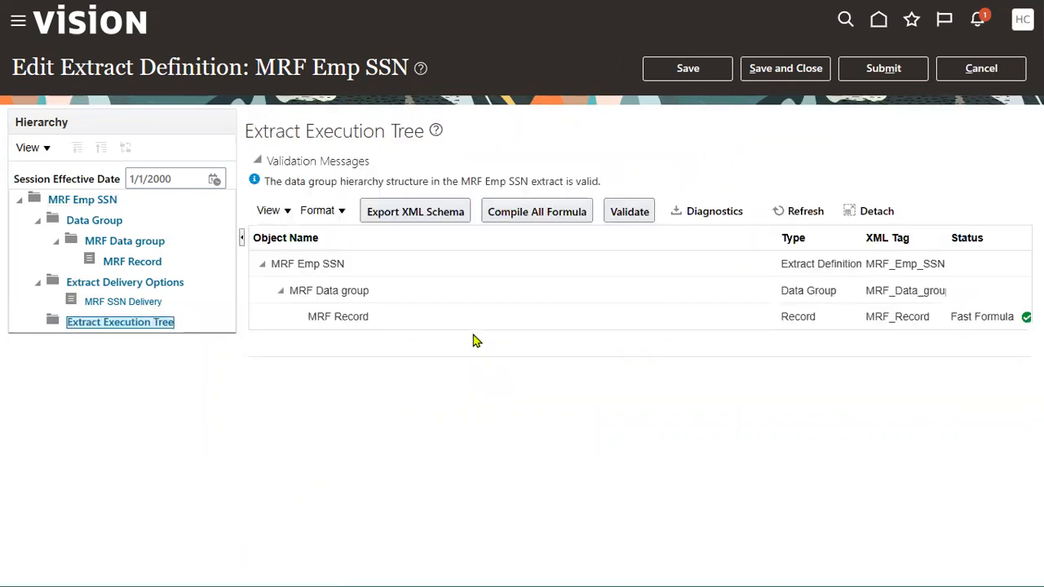
{"action": "left_click", "coordinate": [628, 214]}
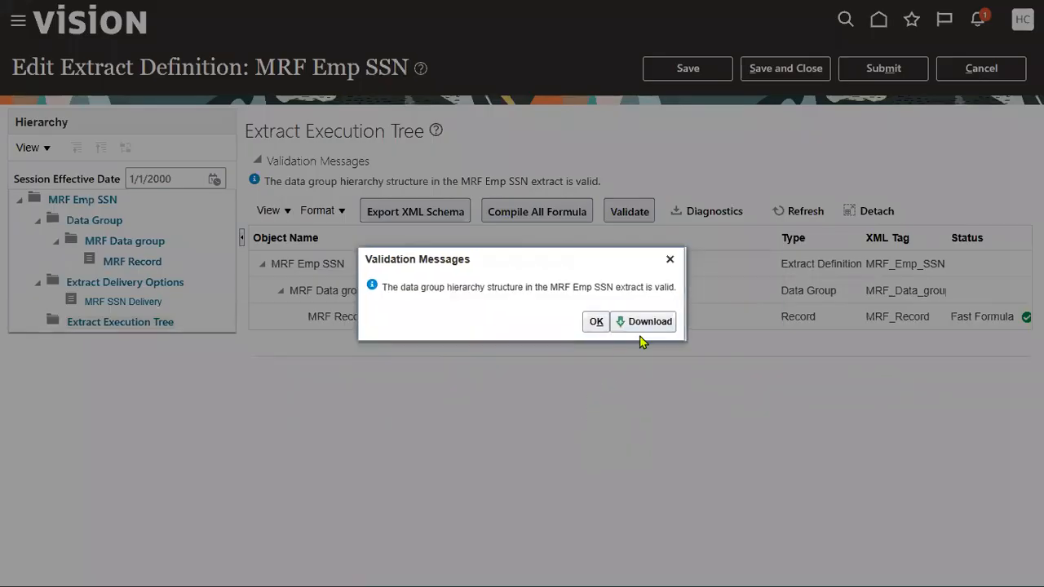
{"action": "left_click", "coordinate": [690, 323]}
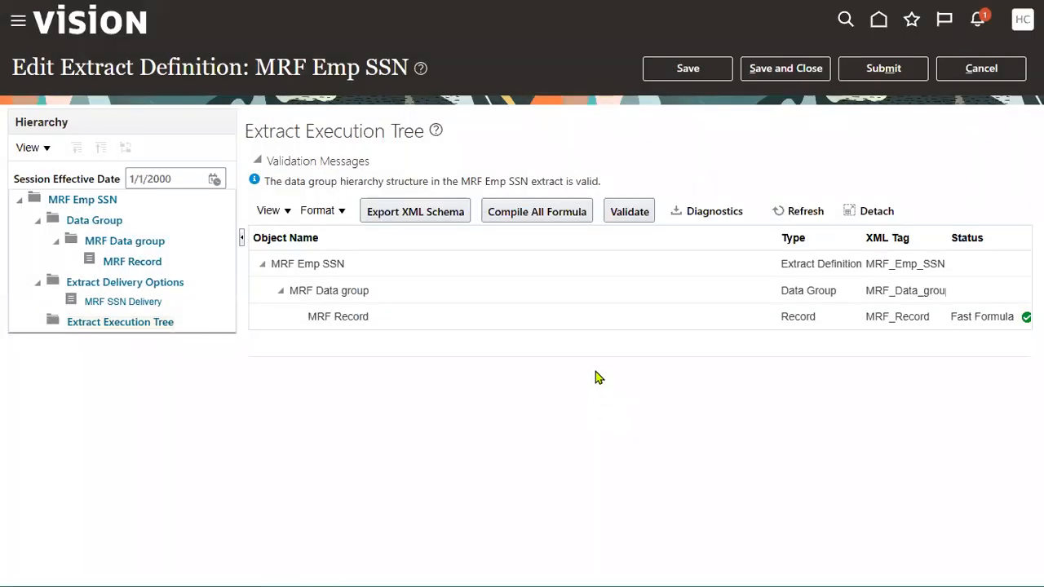
{"action": "left_click", "coordinate": [802, 69]}
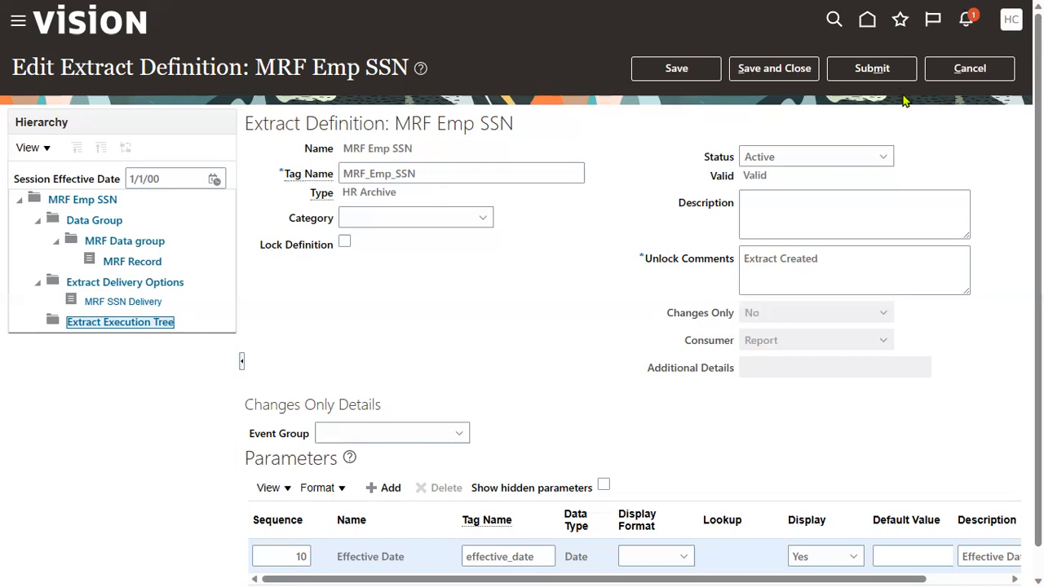
{"action": "left_click", "coordinate": [771, 72]}
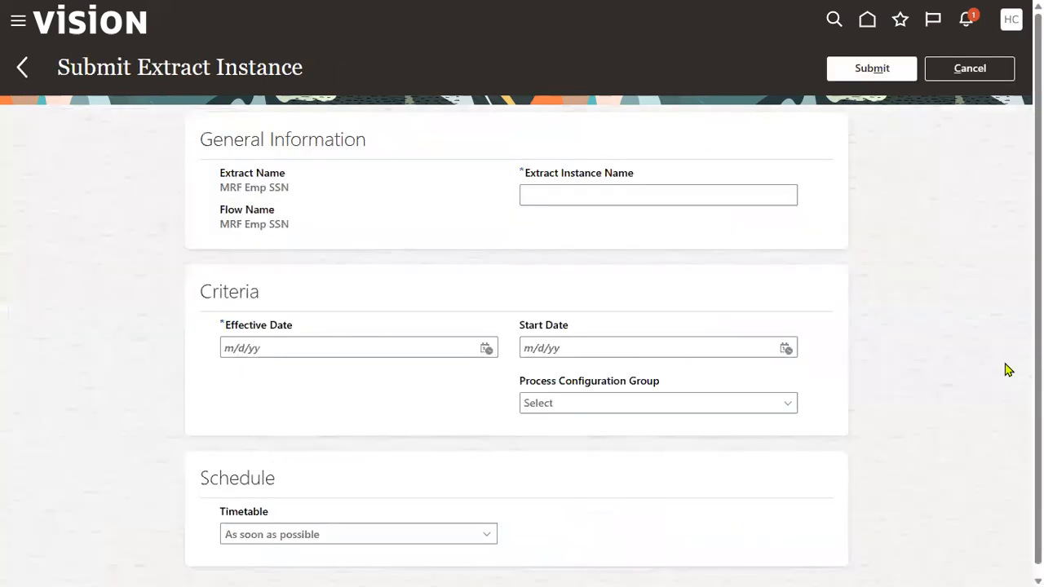
- Submit the MRF Emp SSN extract as instance MRF3 with Effective Date and Start Date set to 5/4/23
{"action": "left_click", "coordinate": [559, 193]}
{"action": "type", "text": "HCM"}
{"action": "key", "text": "BackSpace"}
{"action": "key", "text": "BackSpace"}
{"action": "key", "text": "BackSpace"}
{"action": "type", "text": "MRF3"}
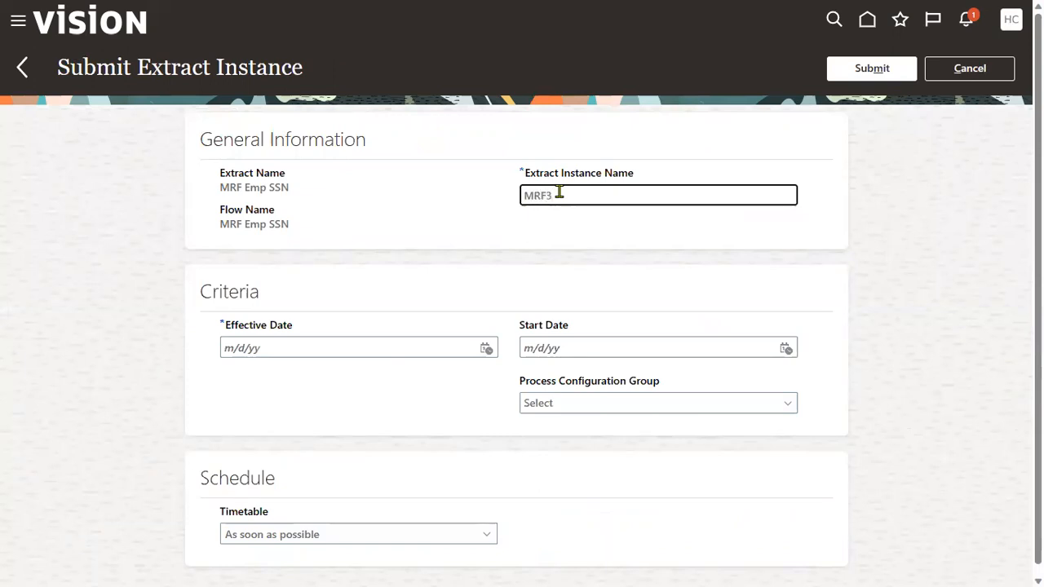
{"action": "left_click", "coordinate": [487, 348]}
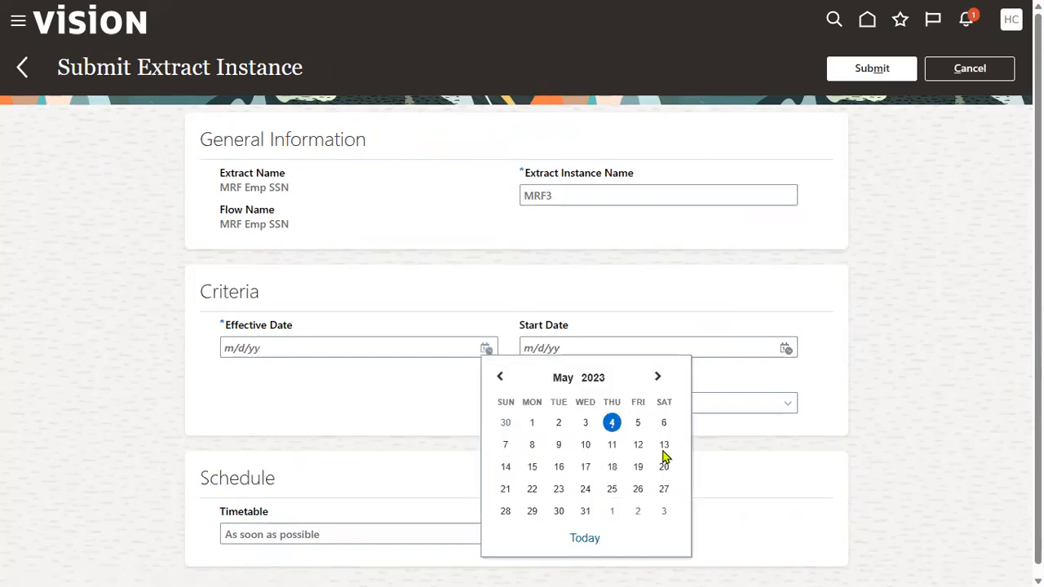
{"action": "left_click", "coordinate": [612, 423]}
{"action": "left_click", "coordinate": [786, 349]}
{"action": "left_click", "coordinate": [910, 422]}
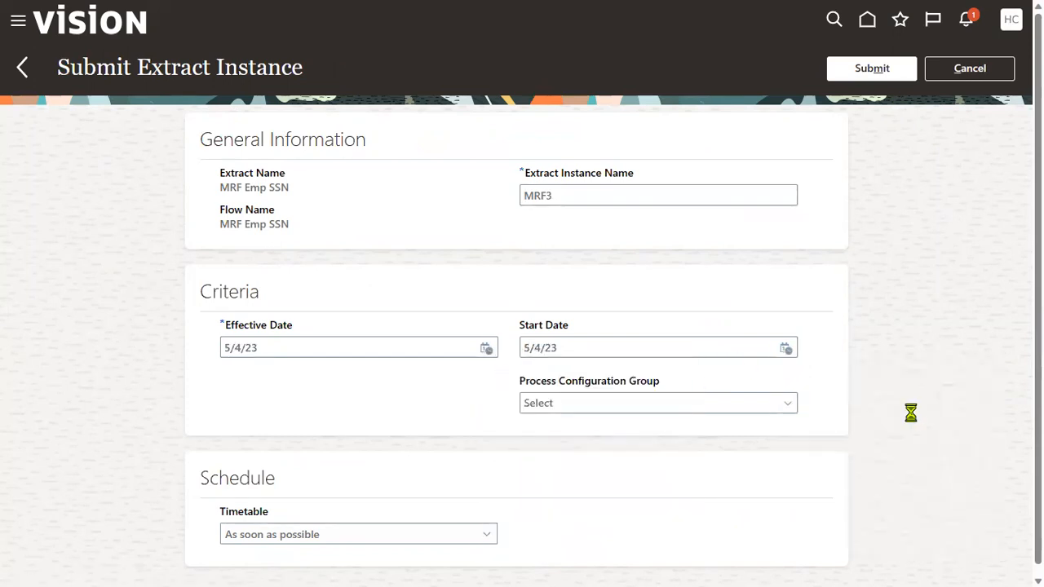
{"action": "left_click", "coordinate": [881, 68]}
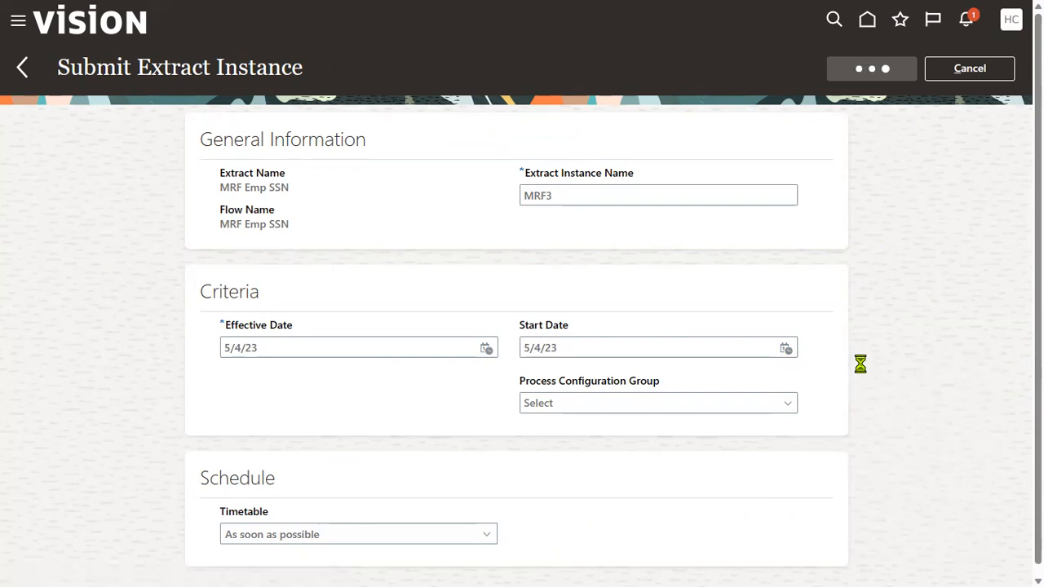
- Refresh the extract results list repeatedly to check the processing status of instance MRF3
{"action": "left_click", "coordinate": [971, 72]}
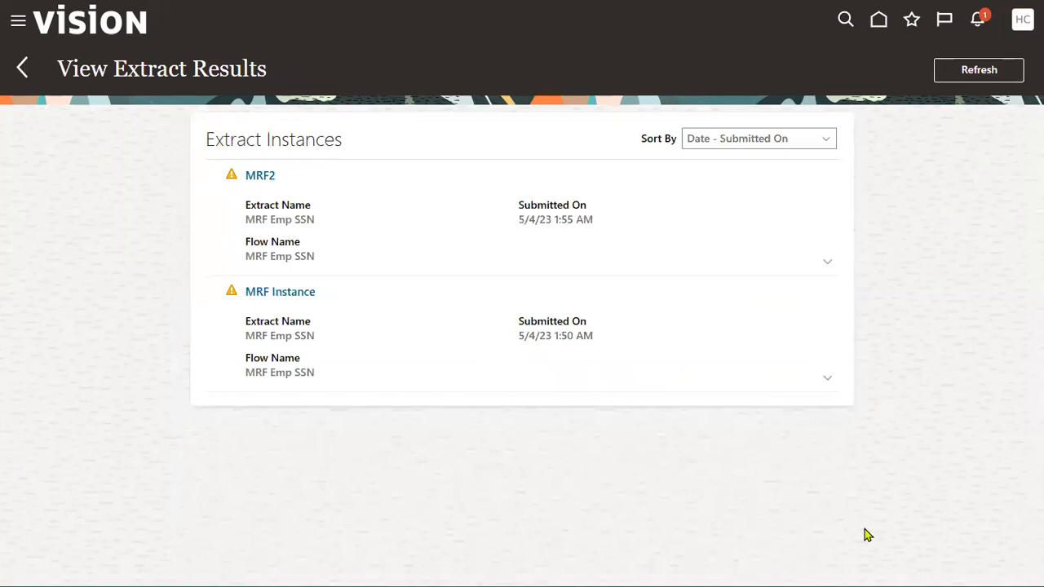
{"action": "left_click", "coordinate": [977, 71]}
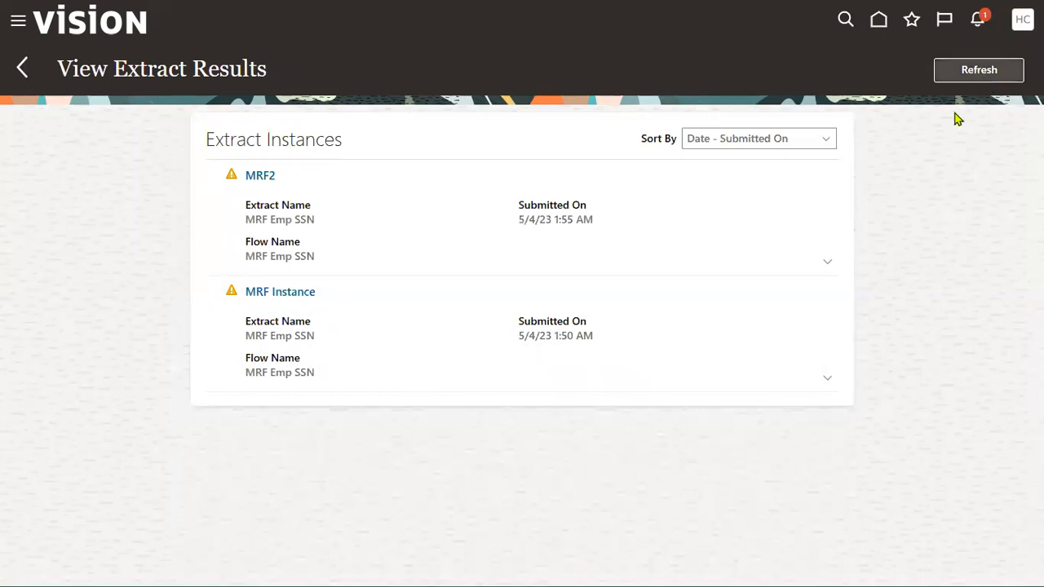
{"action": "left_click", "coordinate": [965, 72]}
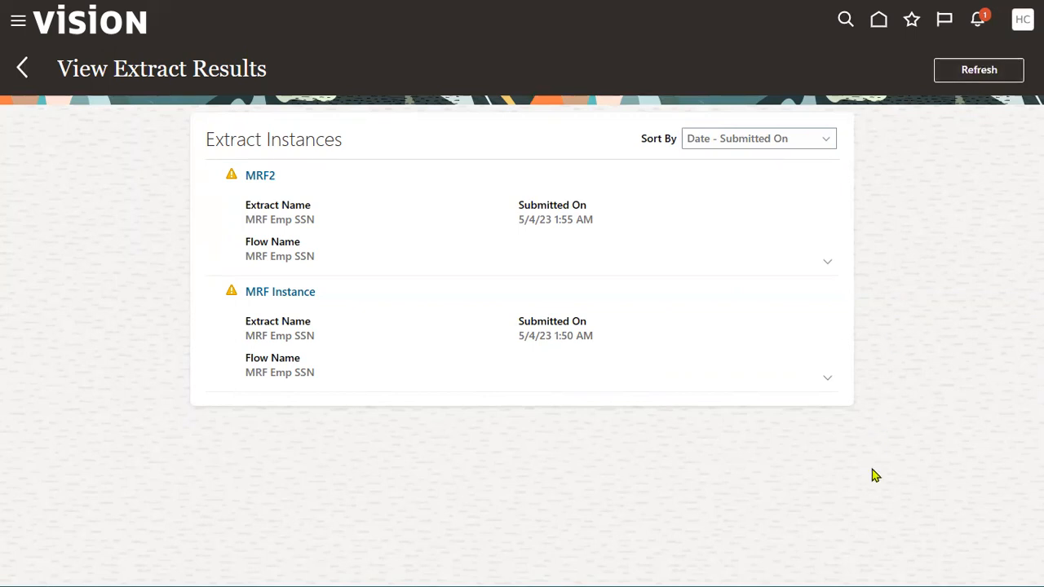
{"action": "left_click", "coordinate": [968, 74]}
{"action": "left_click", "coordinate": [965, 75]}
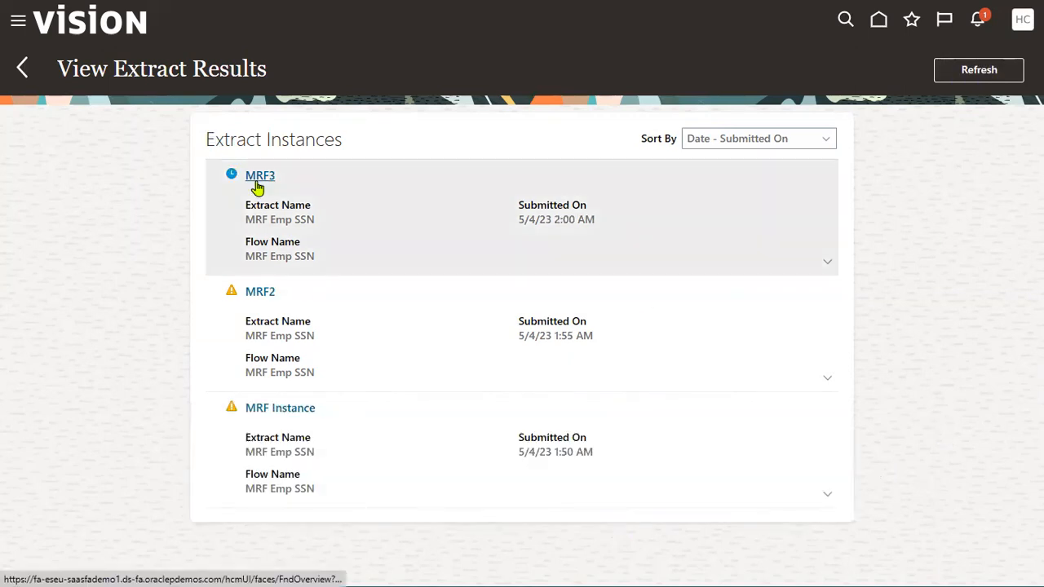
{"action": "left_click", "coordinate": [971, 73]}
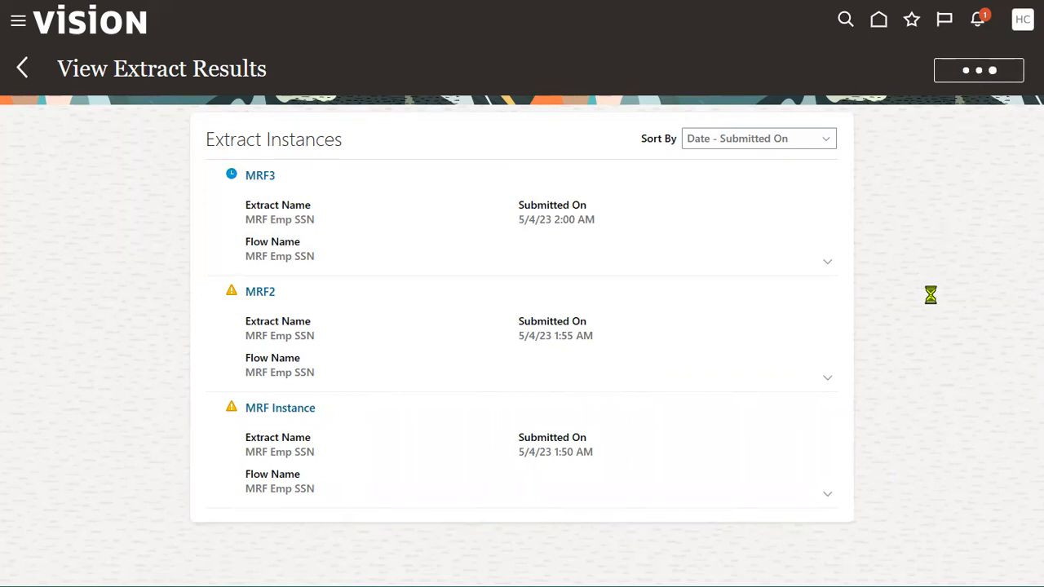
{"action": "left_click", "coordinate": [978, 78]}
{"action": "left_click", "coordinate": [957, 71]}
{"action": "left_click", "coordinate": [958, 79]}
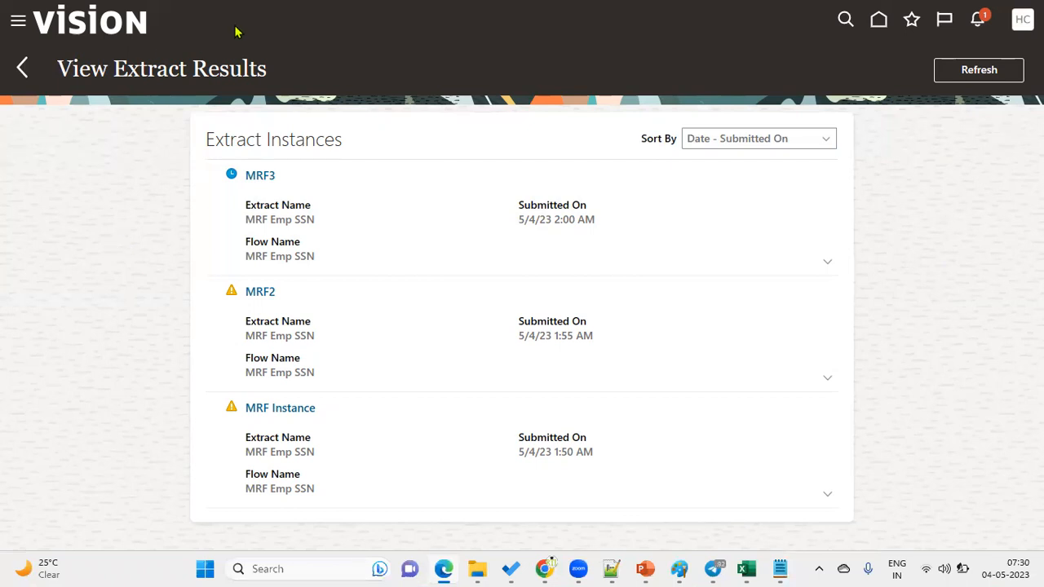
{"action": "left_click", "coordinate": [997, 81]}
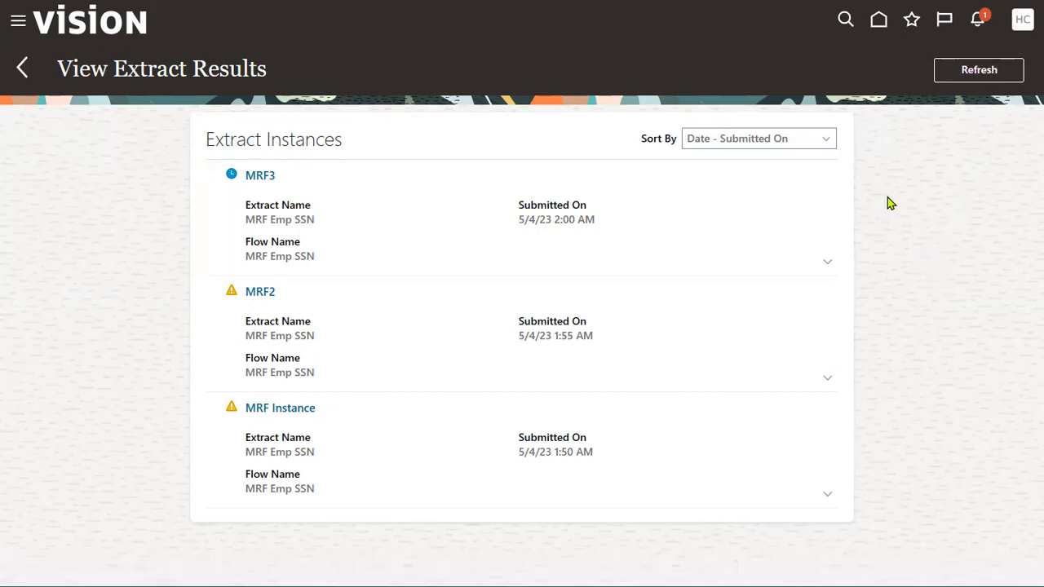
{"action": "left_click", "coordinate": [989, 78]}
{"action": "left_click", "coordinate": [969, 76]}
{"action": "left_click", "coordinate": [961, 80]}
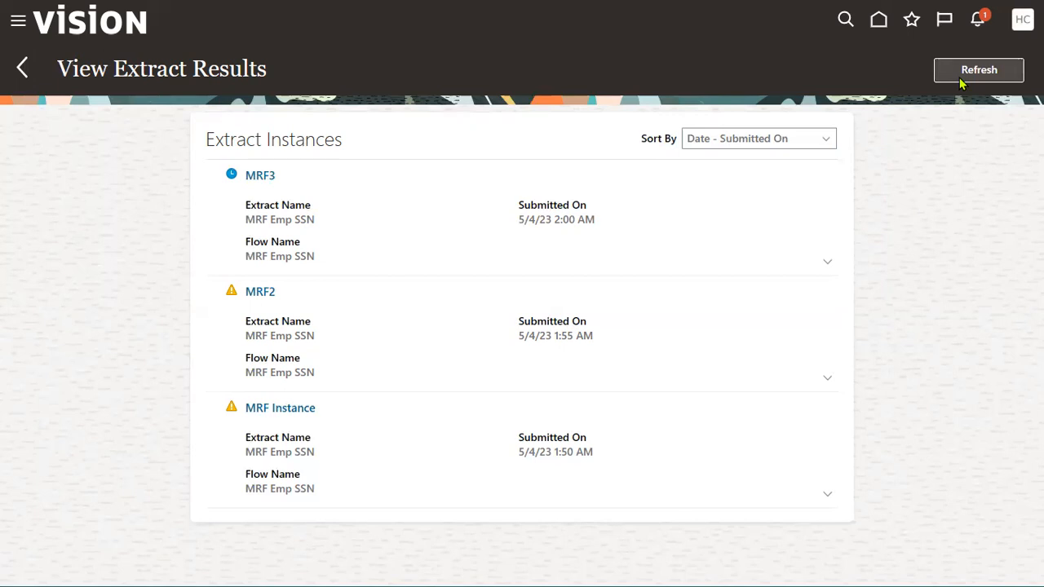
{"action": "left_click", "coordinate": [960, 73]}
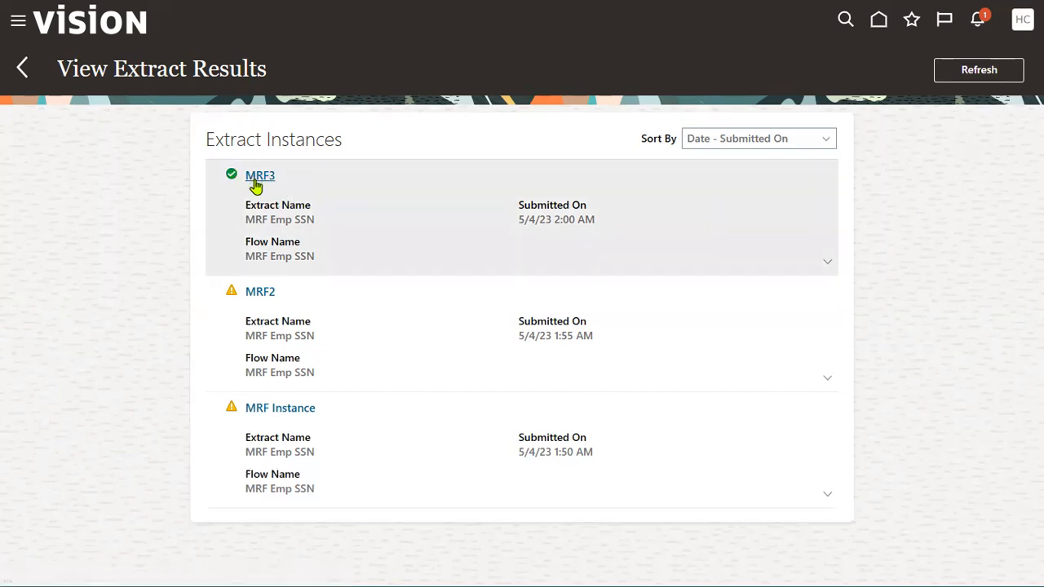
- Open the MRF3 instance and download and open its XML output file from the Extract Delivery Options
{"action": "left_click", "coordinate": [260, 178]}
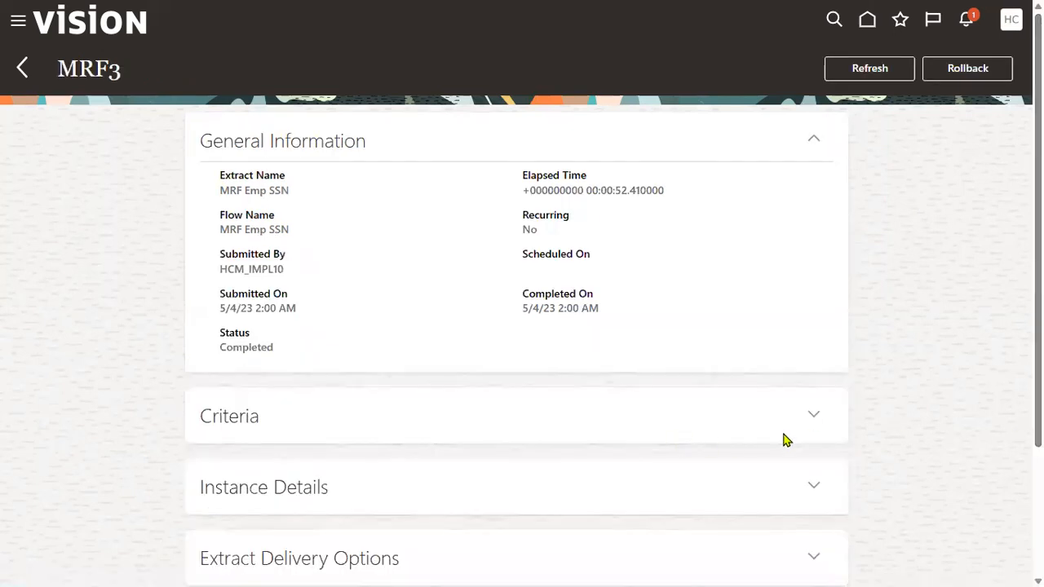
{"action": "scroll", "coordinate": [814, 427], "scroll_direction": "down", "scroll_amount": 3}
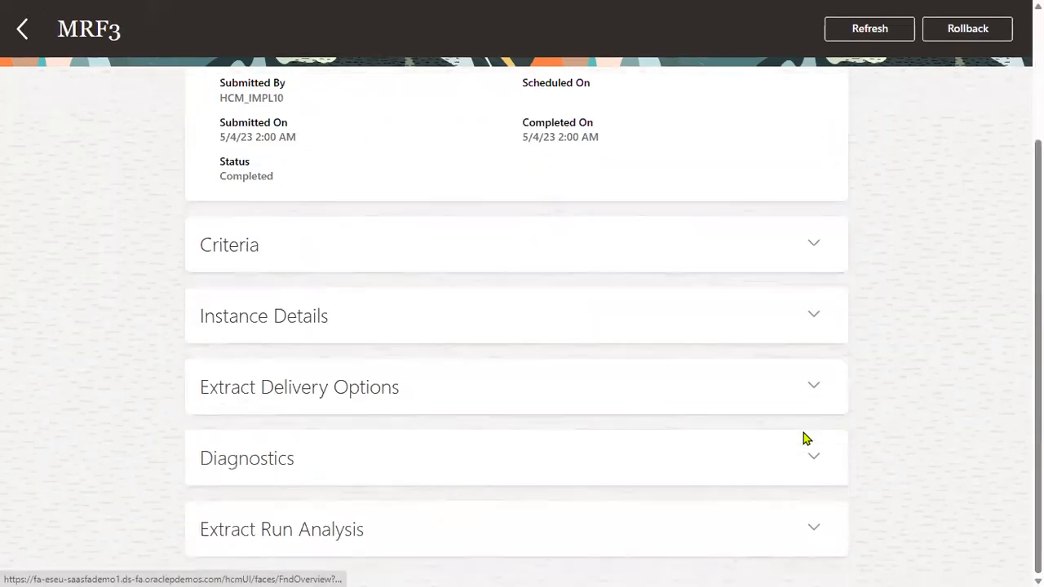
{"action": "left_click", "coordinate": [814, 385]}
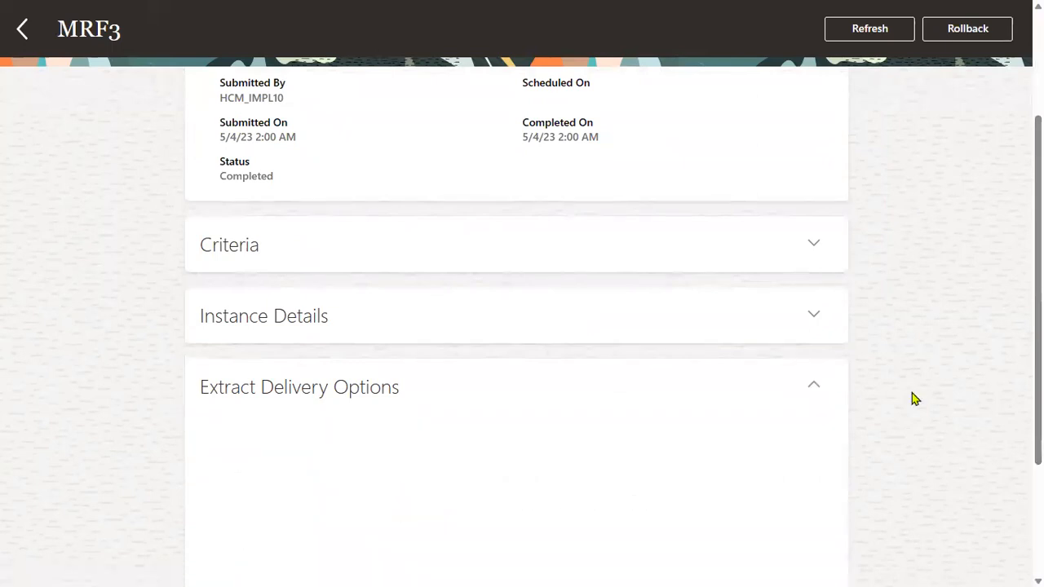
{"action": "scroll", "coordinate": [449, 452], "scroll_direction": "down", "scroll_amount": 3}
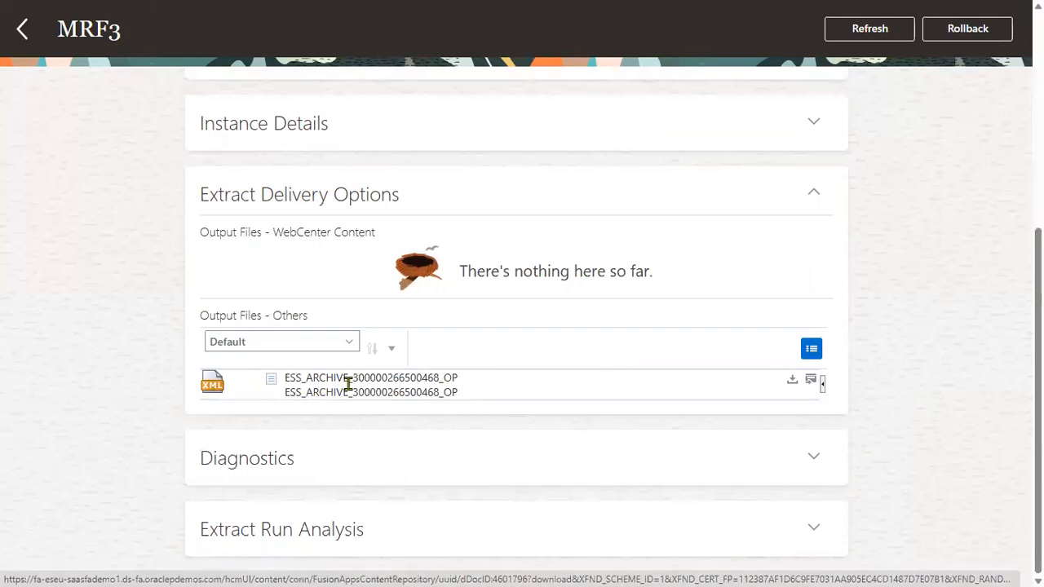
{"action": "left_click", "coordinate": [211, 385]}
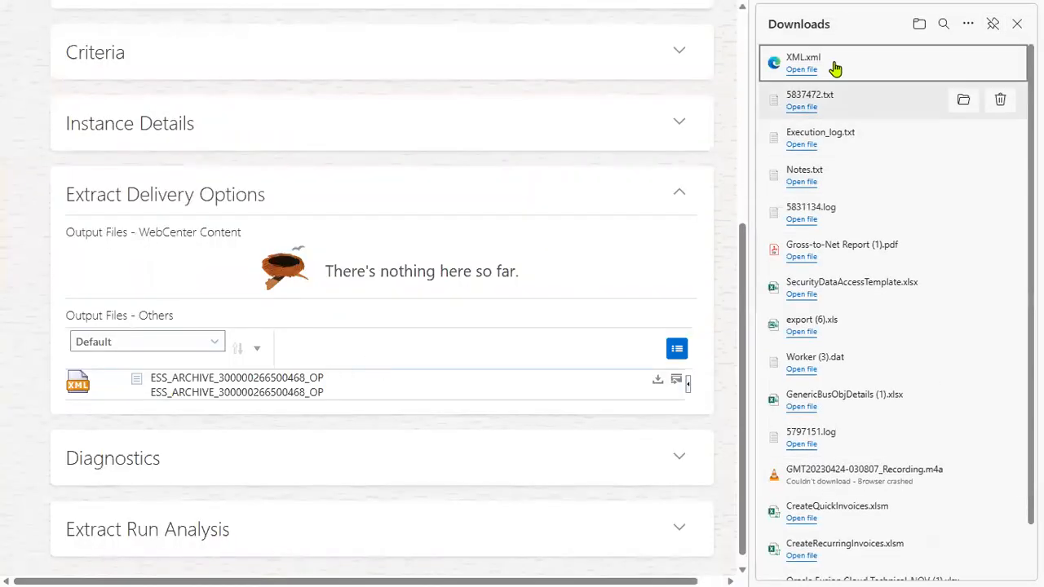
{"action": "left_click", "coordinate": [805, 72]}
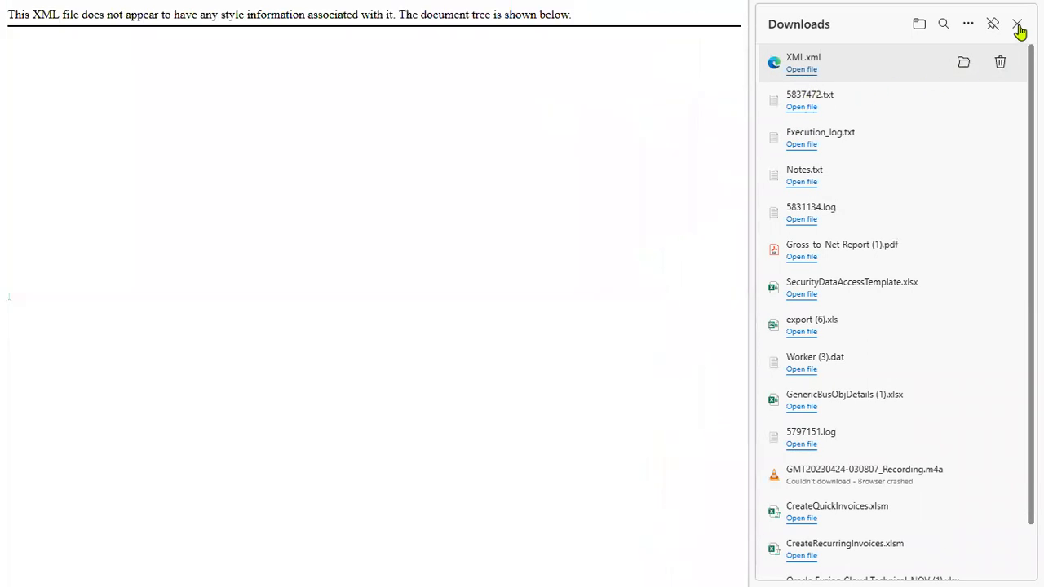
{"action": "left_click", "coordinate": [405, 352]}
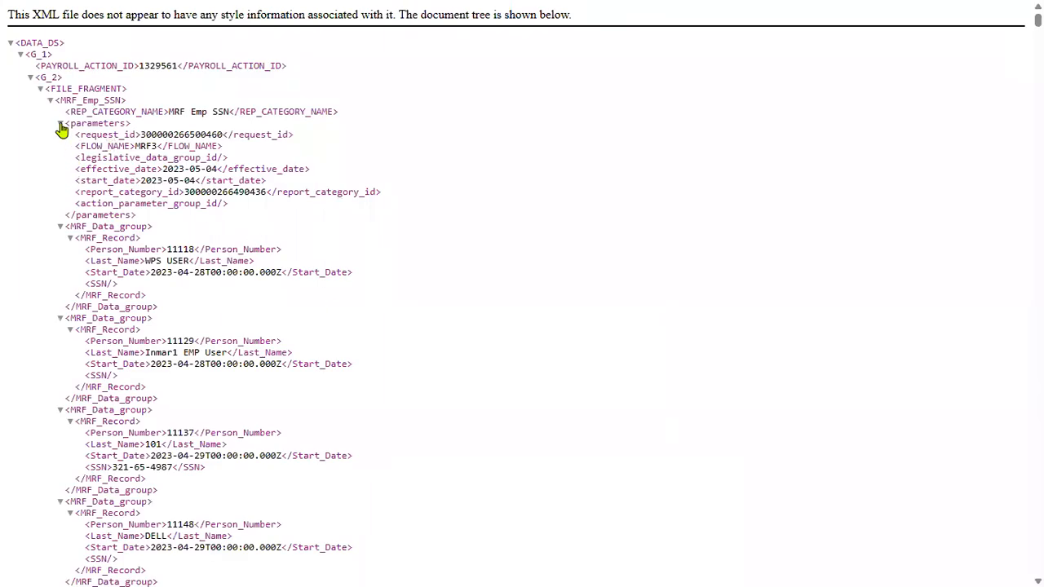
- Collapse the parameters node in the XML output and enlarge the page for reading
{"action": "left_click", "coordinate": [59, 124]}
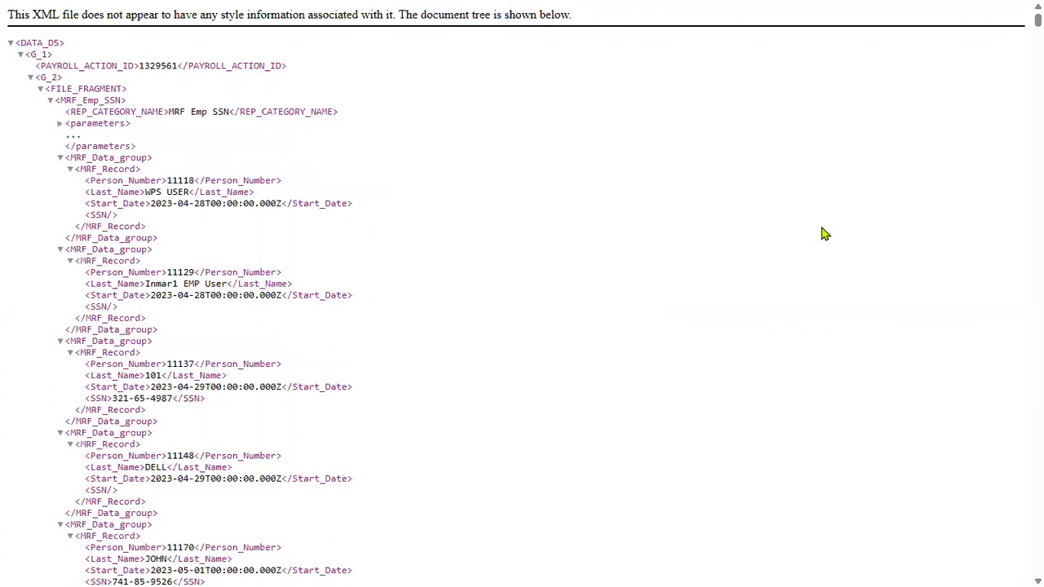
{"action": "key", "text": "Tab"}
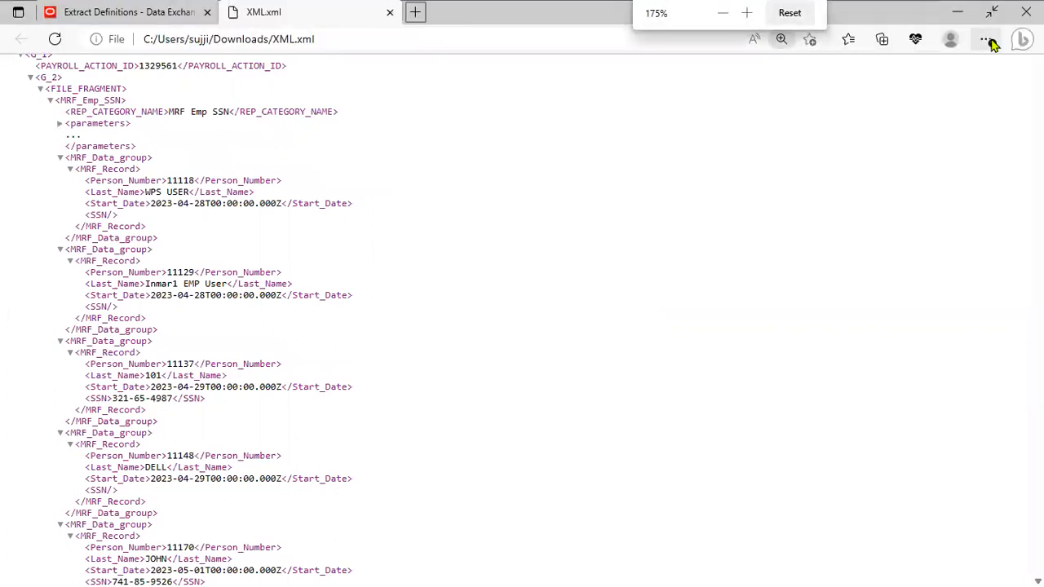
{"action": "left_click", "coordinate": [988, 40]}
{"action": "left_click", "coordinate": [920, 125]}
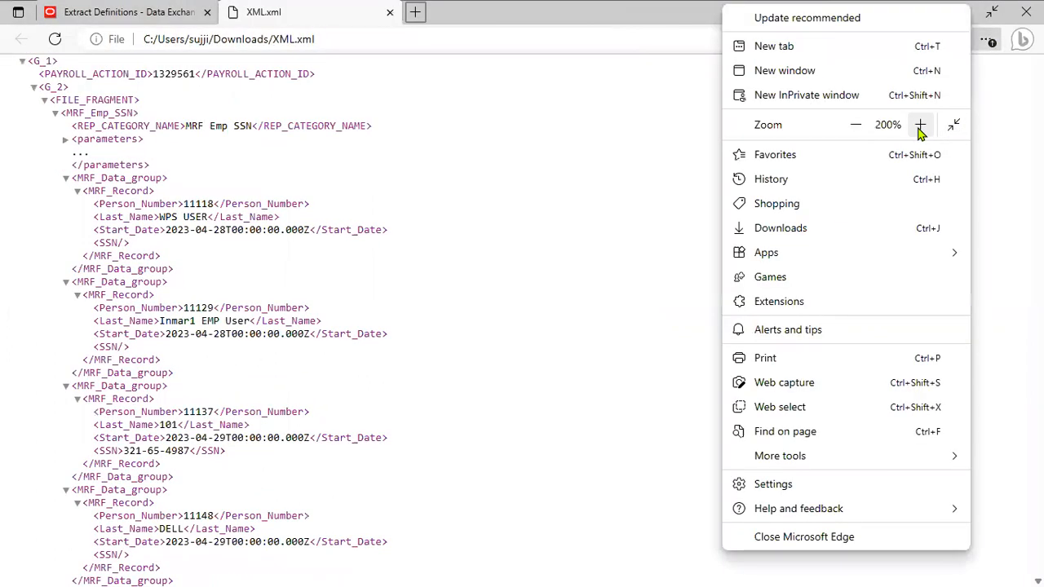
{"action": "left_click", "coordinate": [920, 126]}
{"action": "left_click", "coordinate": [526, 287]}
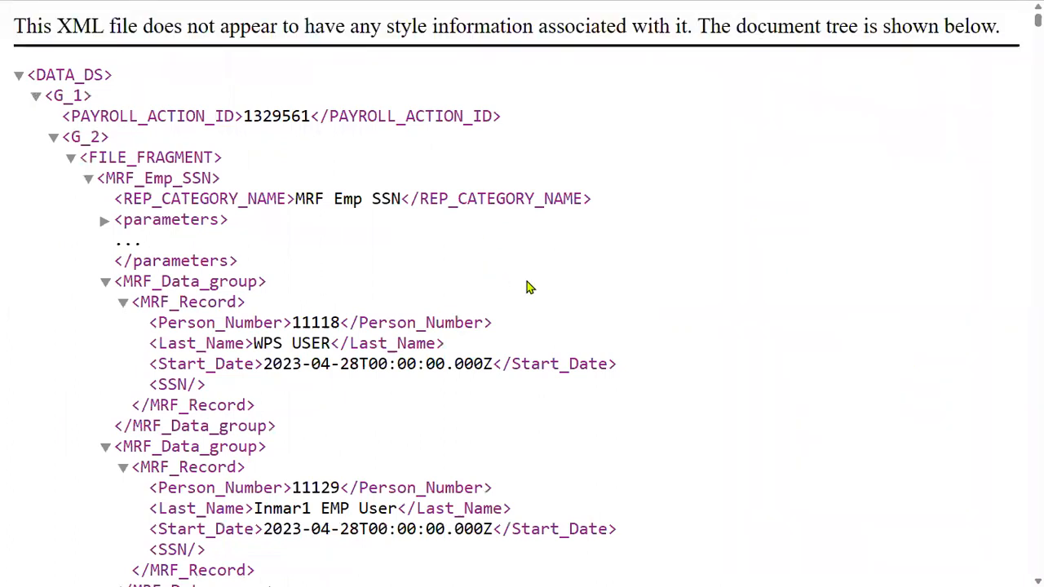
- Examine the person number, last name, start date and SSN elements in the first MRF_Data_group records of the XML
{"action": "scroll", "coordinate": [553, 301], "scroll_direction": "down", "scroll_amount": 2}
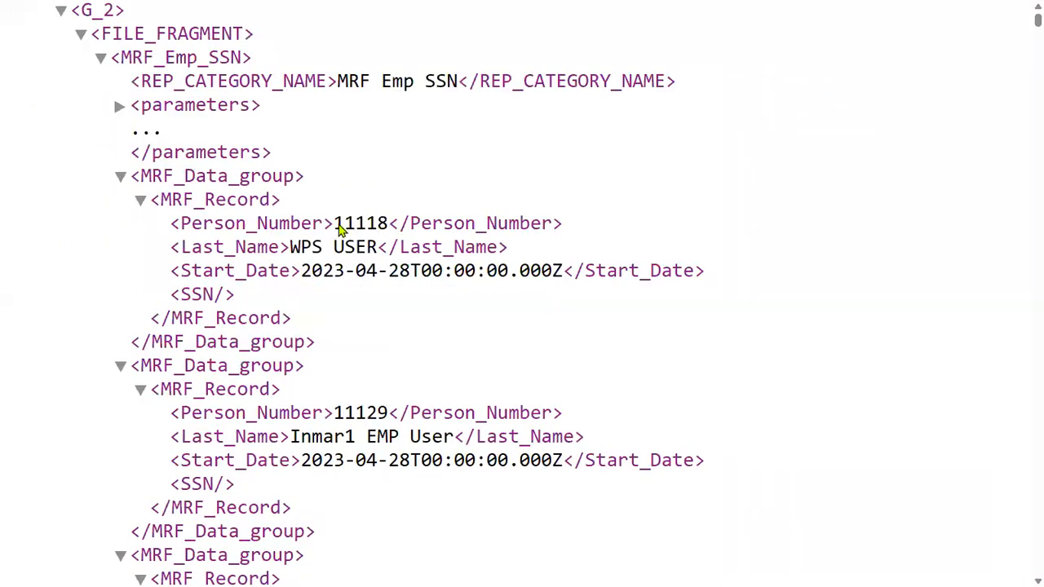
{"action": "left_click_drag", "start_coordinate": [341, 219], "coordinate": [381, 230]}
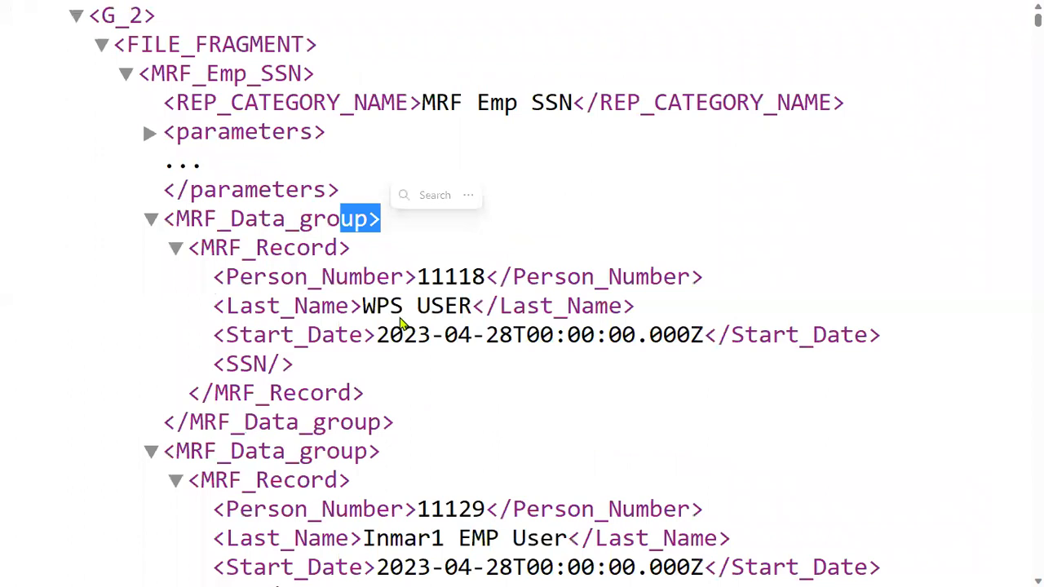
{"action": "left_click_drag", "start_coordinate": [363, 308], "coordinate": [441, 325]}
{"action": "left_click_drag", "start_coordinate": [378, 336], "coordinate": [694, 334]}
{"action": "scroll", "coordinate": [392, 401], "scroll_direction": "down", "scroll_amount": 2}
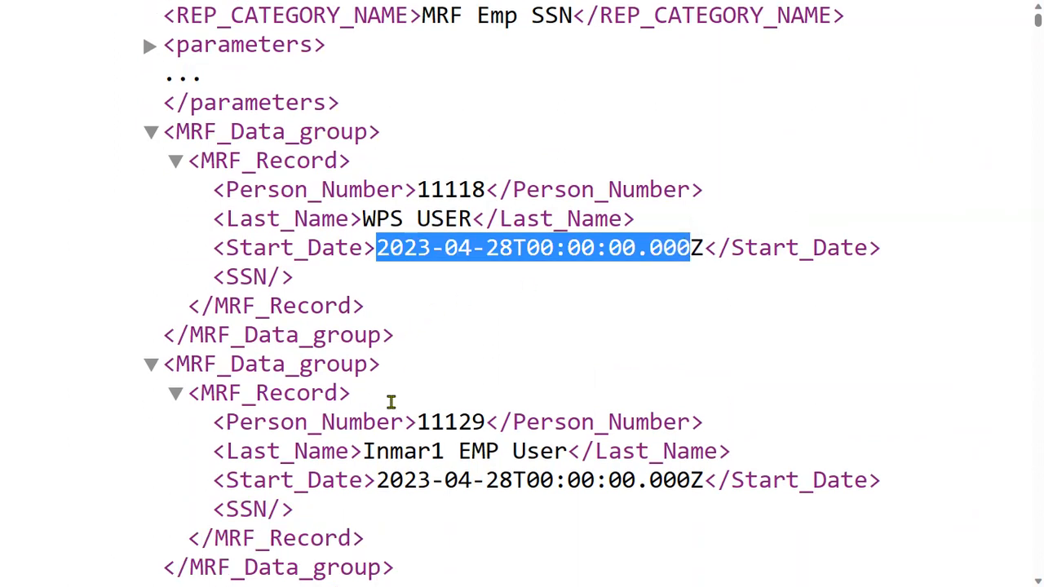
{"action": "left_click_drag", "start_coordinate": [227, 187], "coordinate": [274, 188]}
{"action": "scroll", "coordinate": [375, 448], "scroll_direction": "down", "scroll_amount": 3}
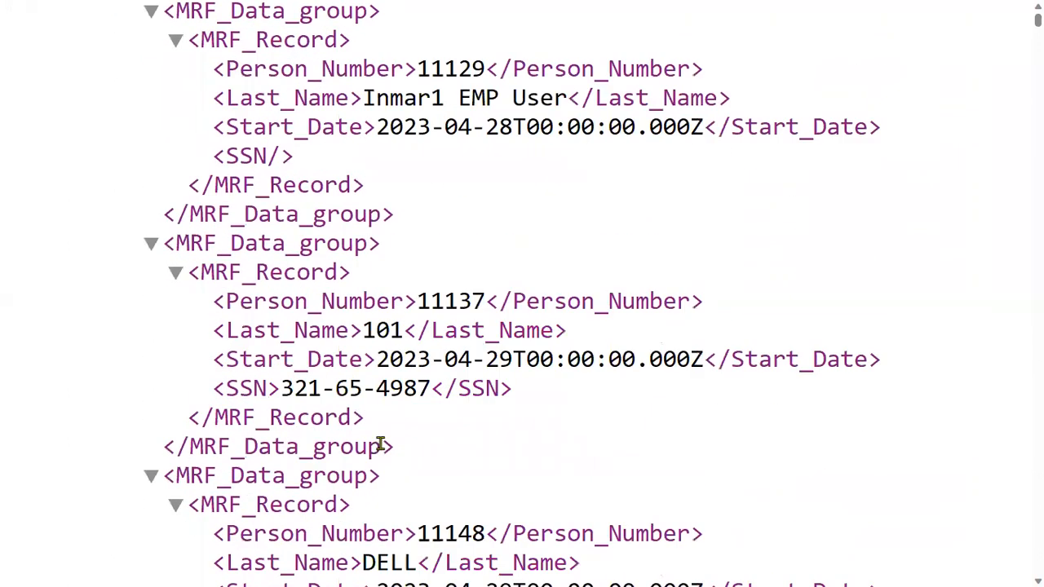
{"action": "left_click_drag", "start_coordinate": [280, 389], "coordinate": [436, 389]}
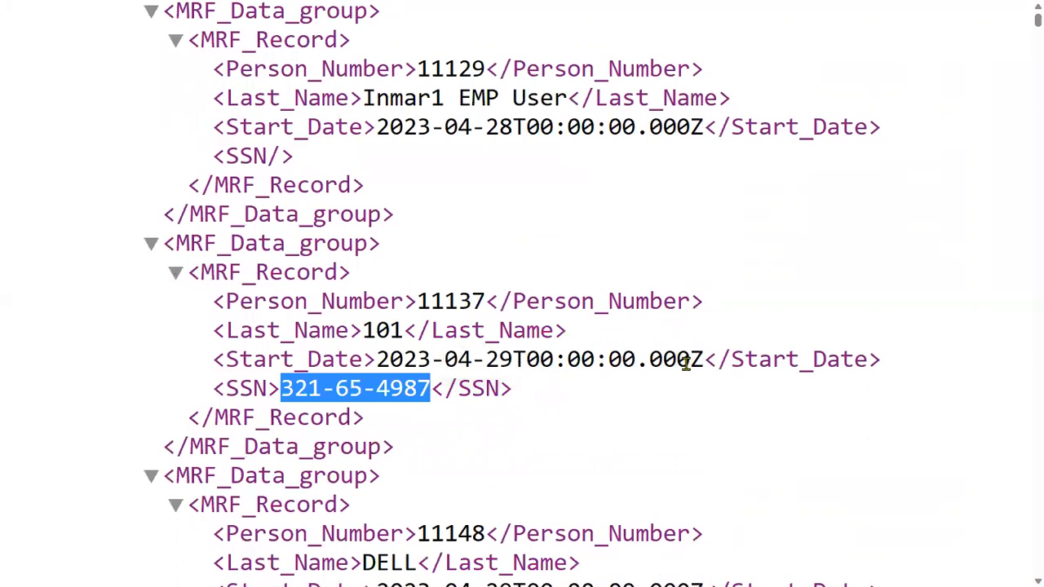
- Set the XML page's zoom to 100% and close the browser settings menu
{"action": "key", "text": "Tab"}
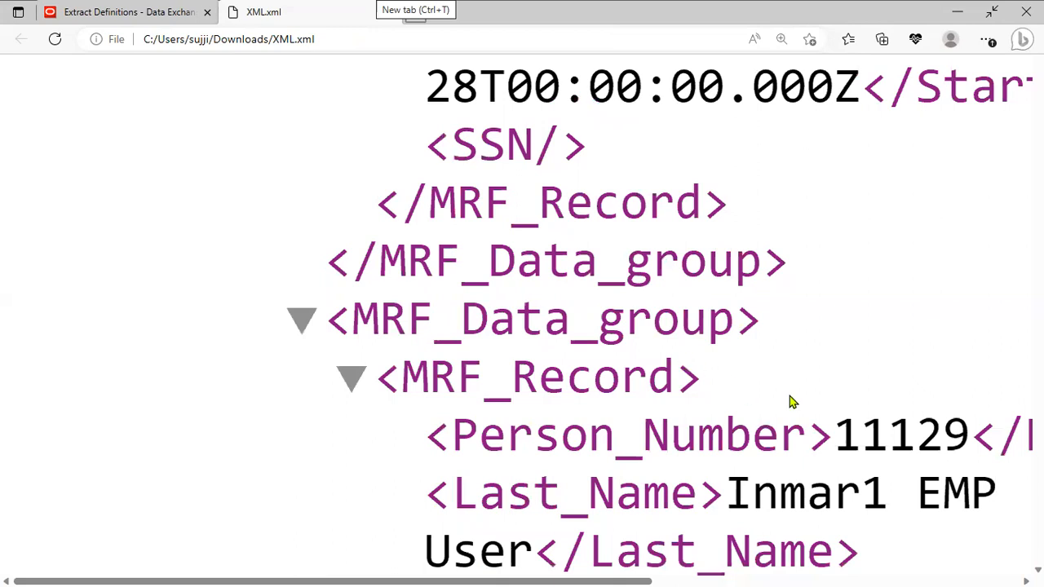
{"action": "left_click", "coordinate": [989, 42]}
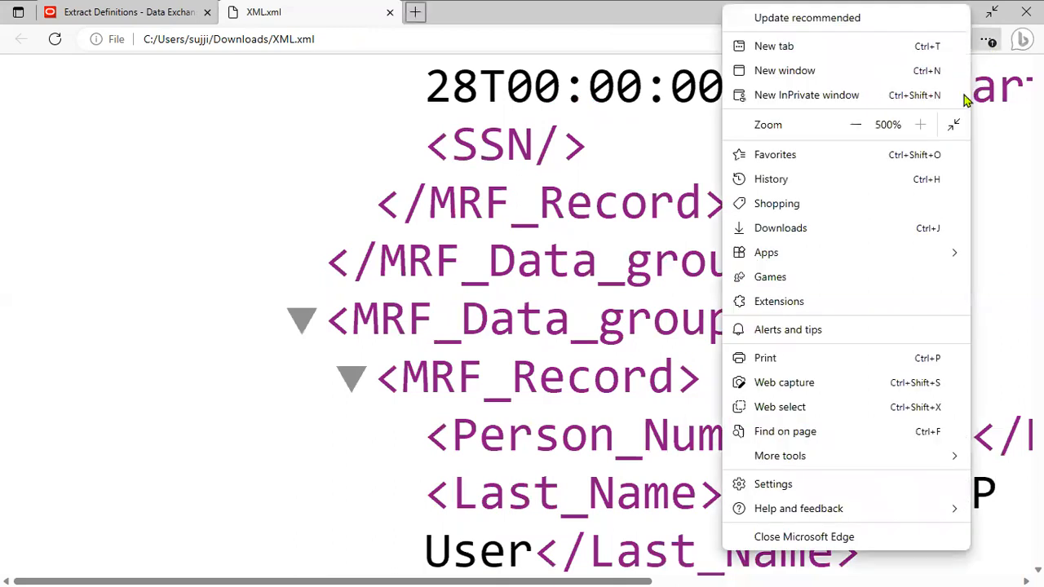
{"action": "left_click", "coordinate": [859, 125]}
{"action": "left_click", "coordinate": [859, 125]}
{"action": "left_click", "coordinate": [859, 125]}
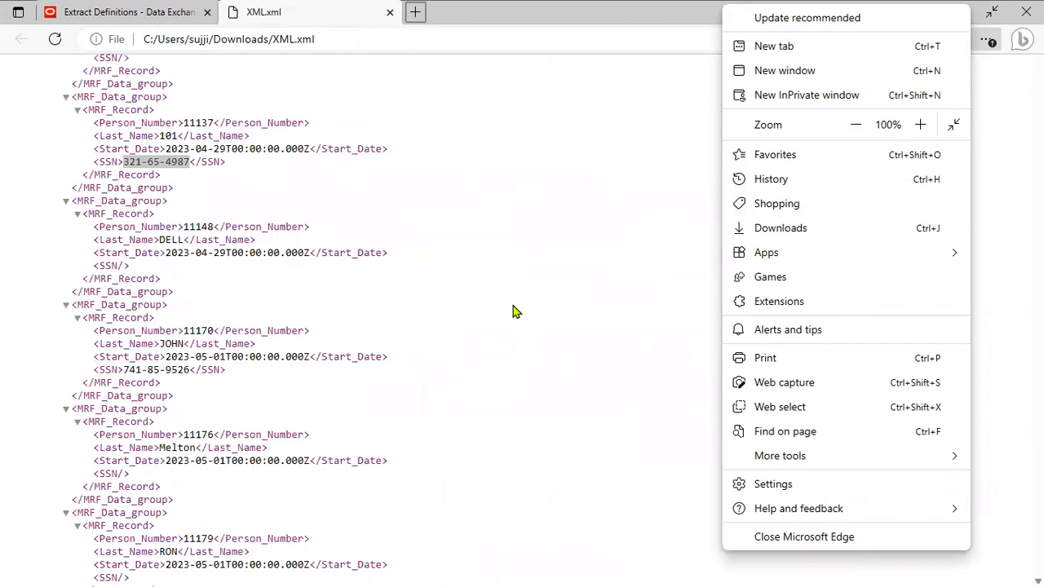
{"action": "key", "text": "F11"}
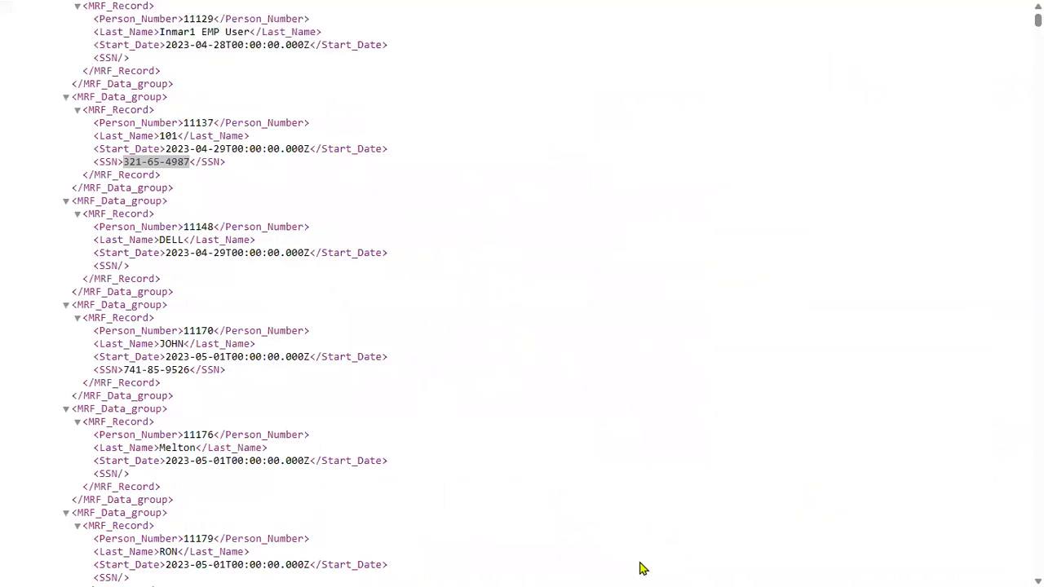
- Switch to the Notes file in Notepad and highlight the Part-2 step "Create Report by using eText Template"
{"action": "mouse_move", "coordinate": [645, 570]}
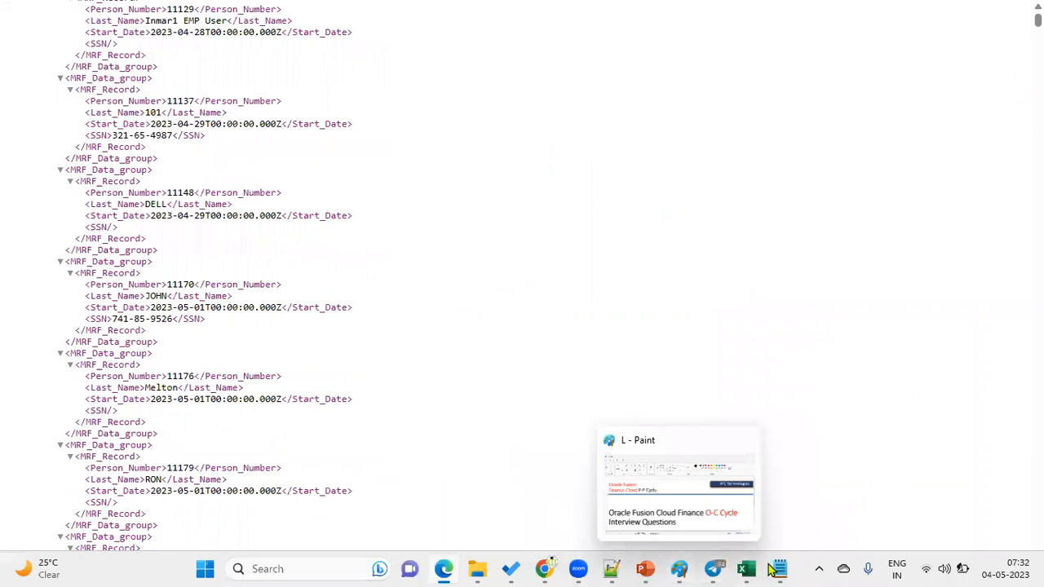
{"action": "left_click", "coordinate": [782, 570]}
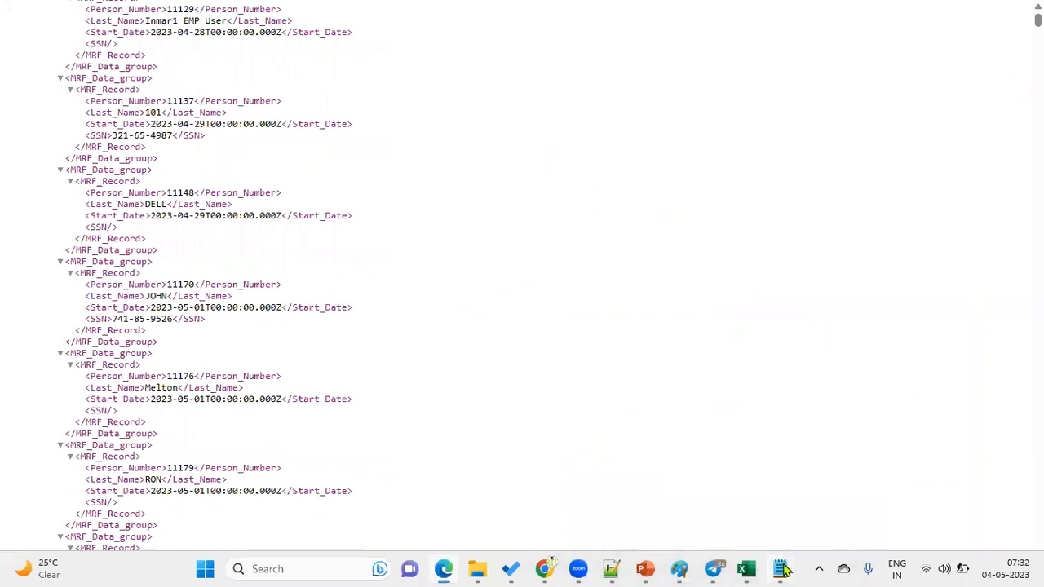
{"action": "left_click", "coordinate": [94, 18]}
{"action": "scroll", "coordinate": [63, 226], "scroll_direction": "up", "scroll_amount": 7}
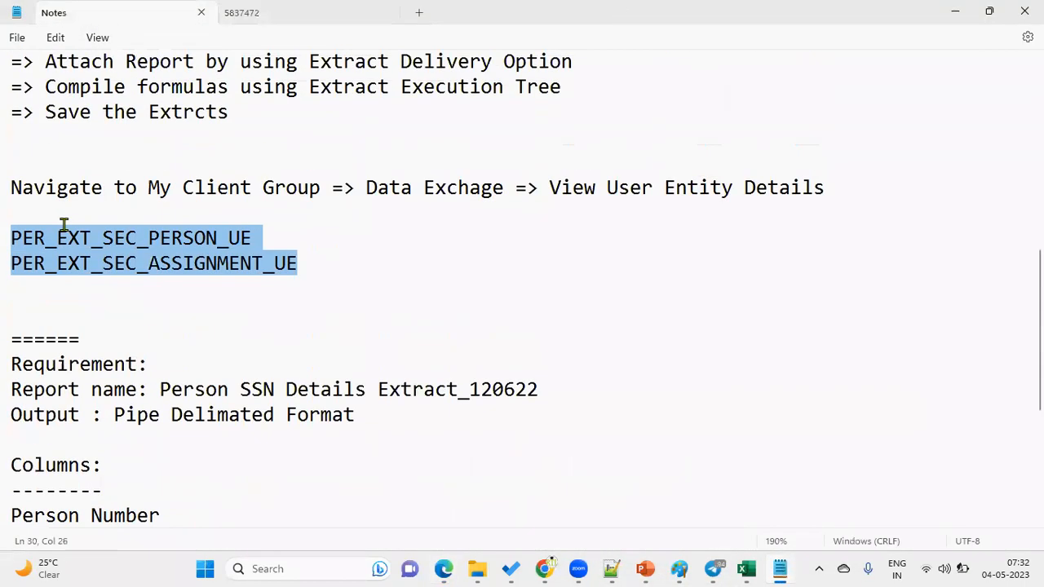
{"action": "left_click_drag", "start_coordinate": [15, 237], "coordinate": [131, 268]}
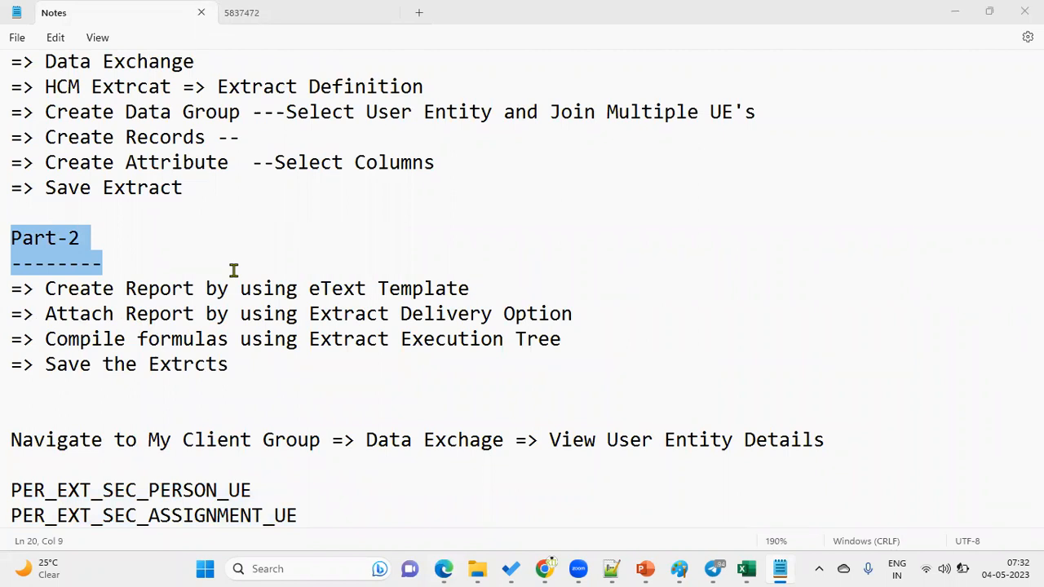
{"action": "left_click_drag", "start_coordinate": [45, 288], "coordinate": [478, 283]}
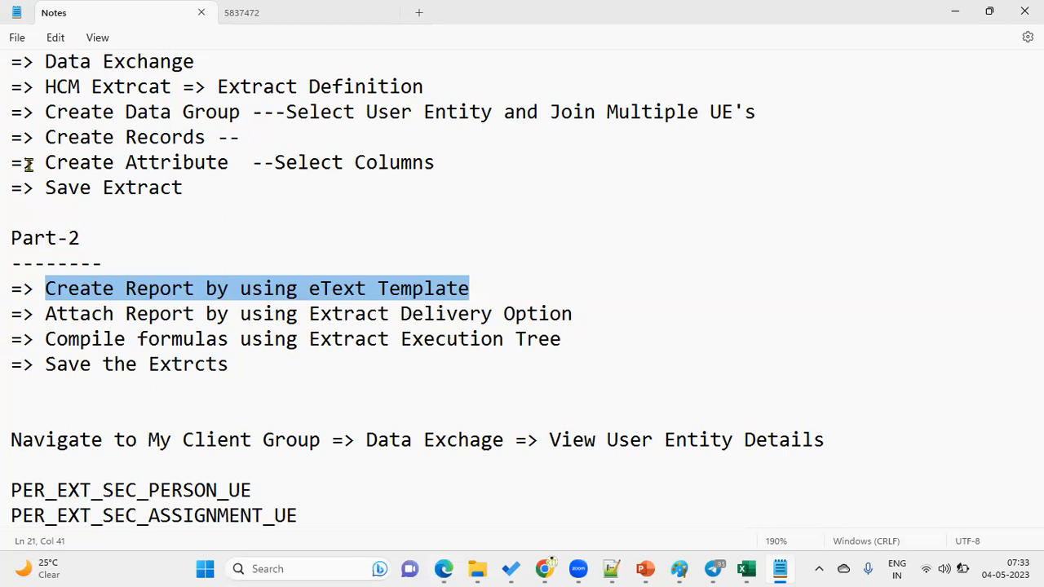
- Return to the XML output in Edge, exit full screen, and switch to the Chrome window
{"action": "mouse_move", "coordinate": [443, 566]}
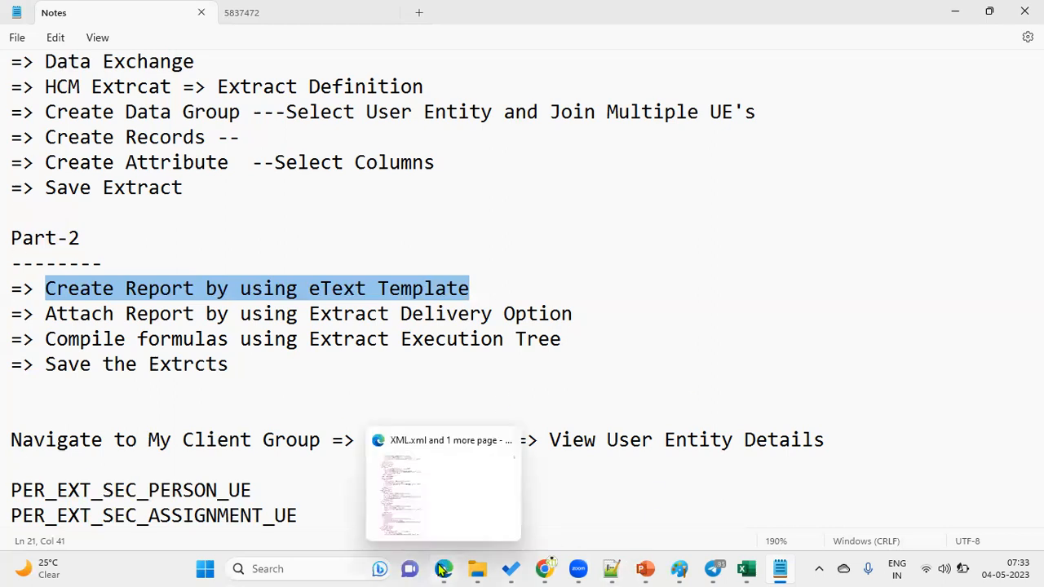
{"action": "left_click", "coordinate": [462, 497]}
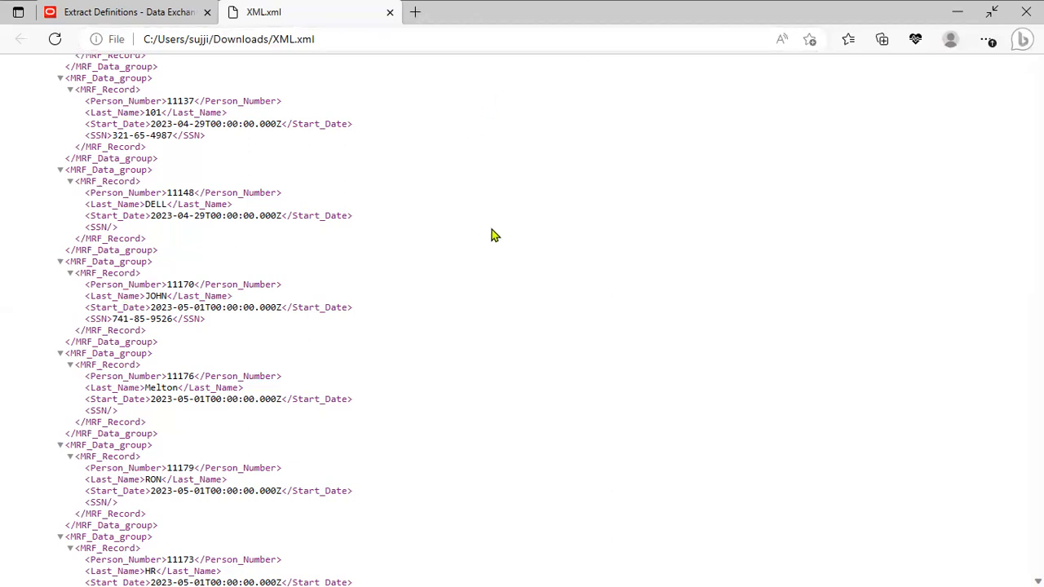
{"action": "key", "text": "F11"}
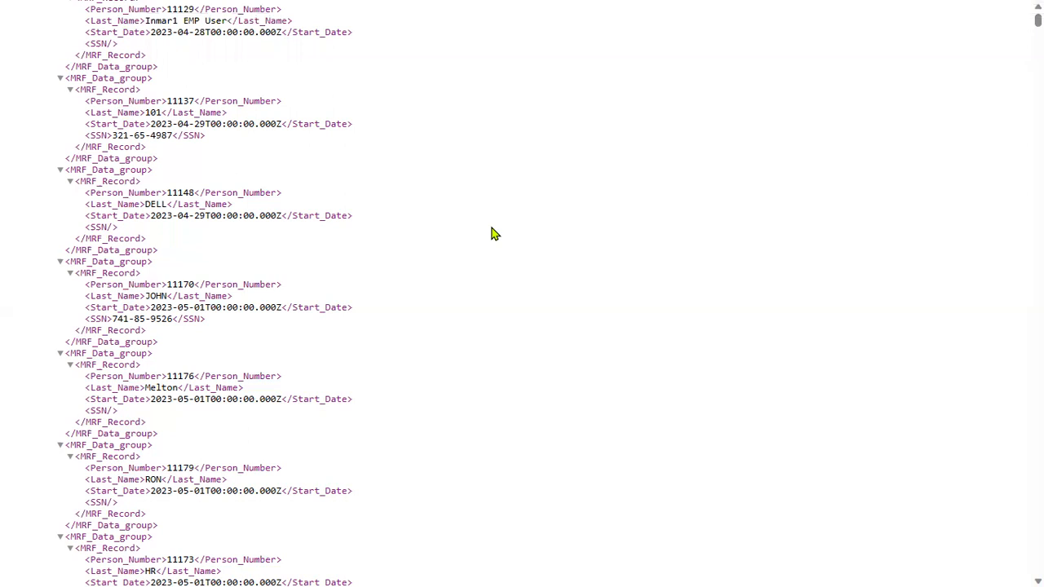
{"action": "mouse_move", "coordinate": [329, 58]}
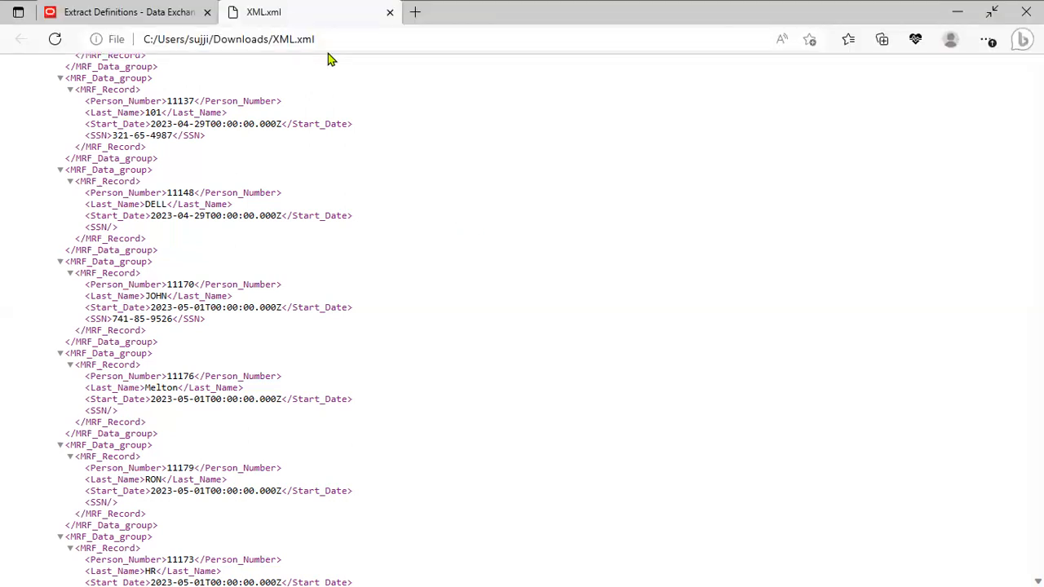
{"action": "left_click", "coordinate": [991, 12]}
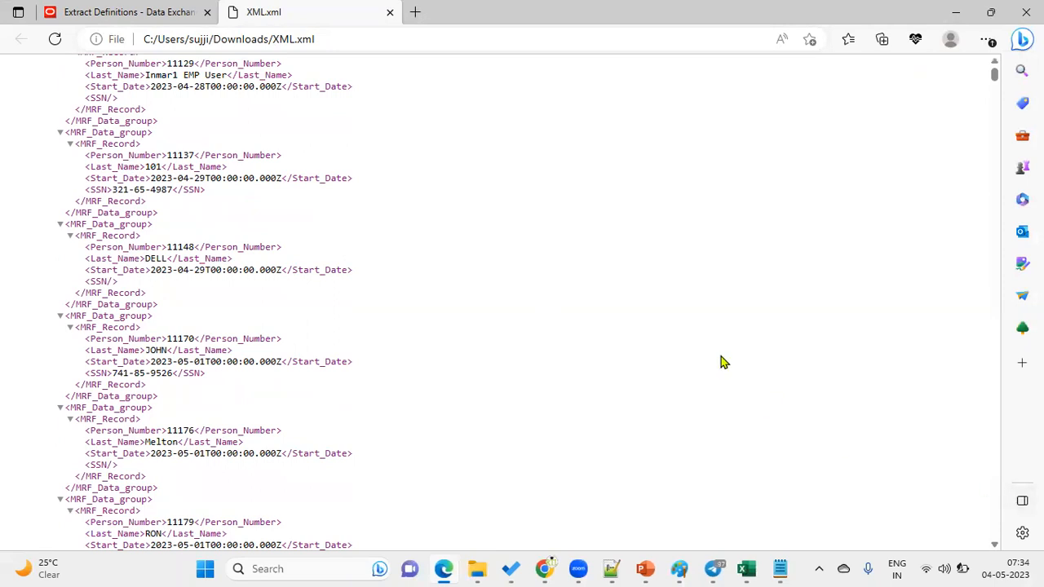
{"action": "left_click", "coordinate": [545, 484]}
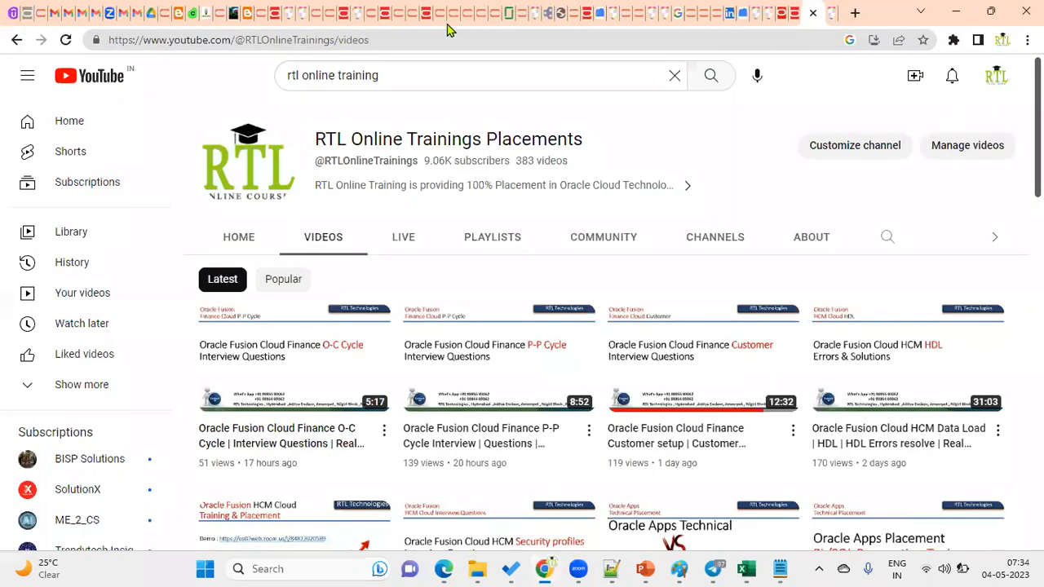